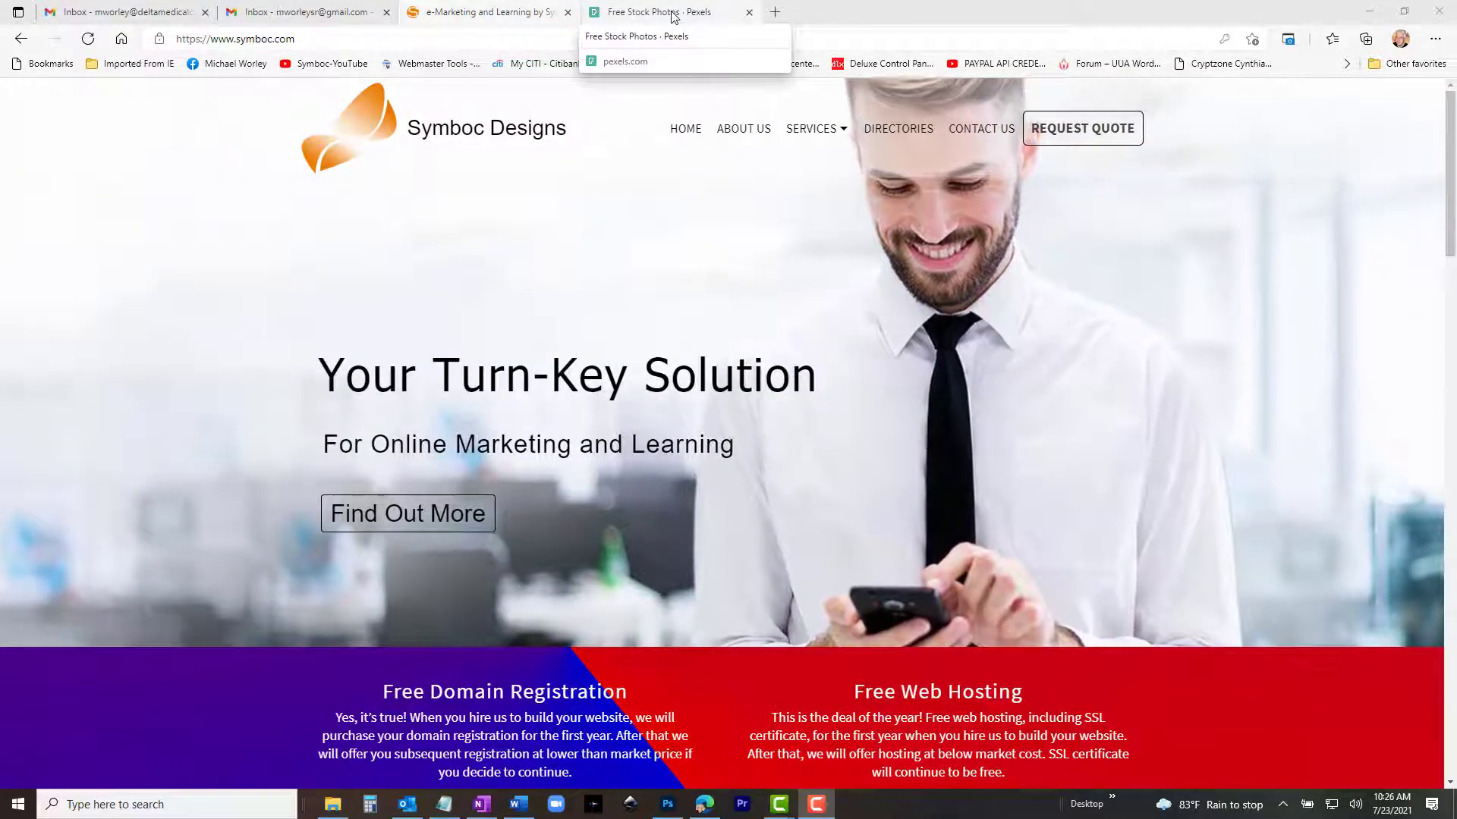
On Pexels, open the Beach Wallpapers collection from the search suggestions and browse its beach photos.
left_click(674, 17)
scroll(1105, 199, "down", 15)
scroll(1097, 209, "up", 15)
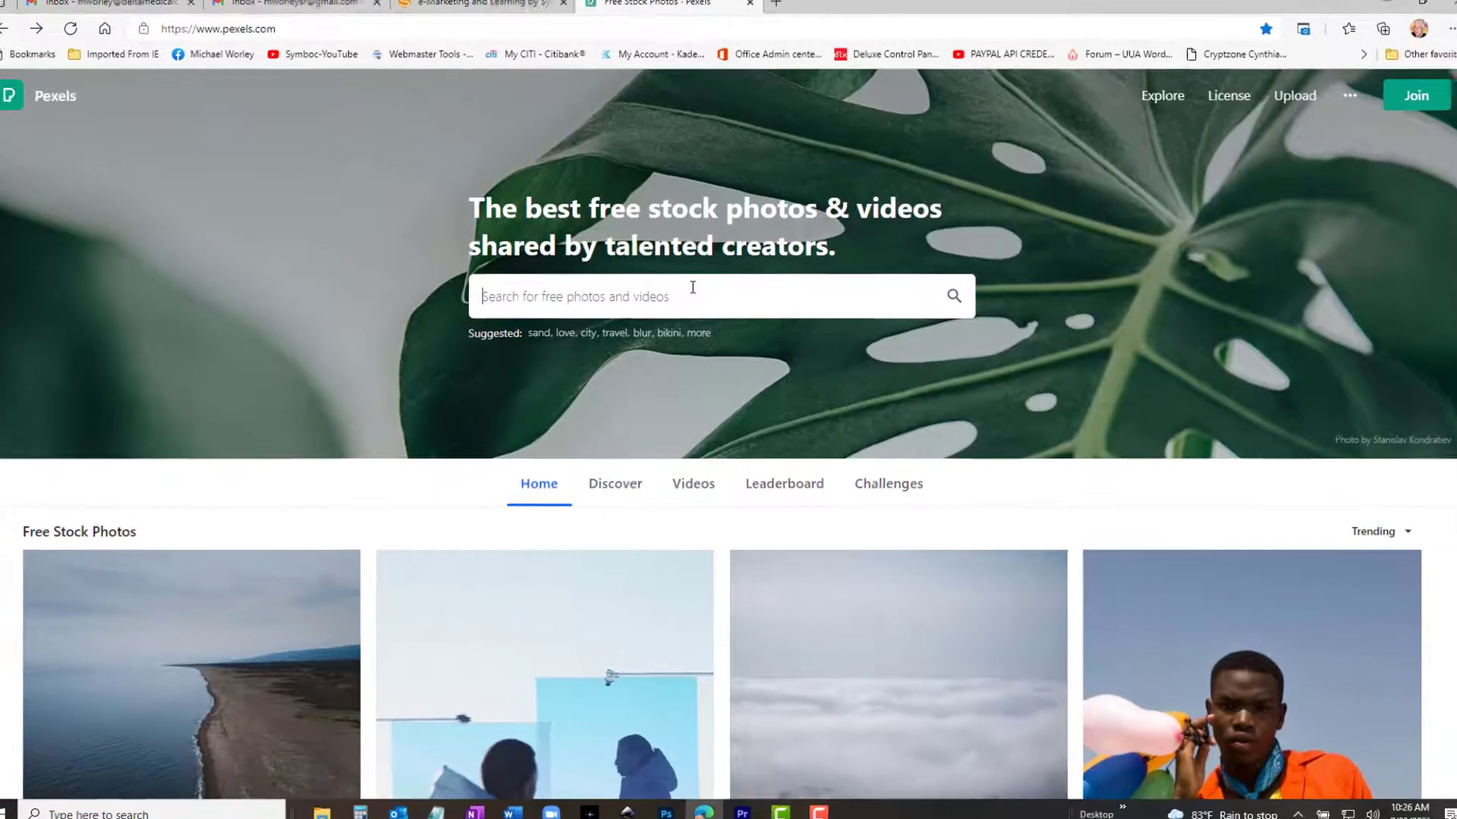
left_click(692, 291)
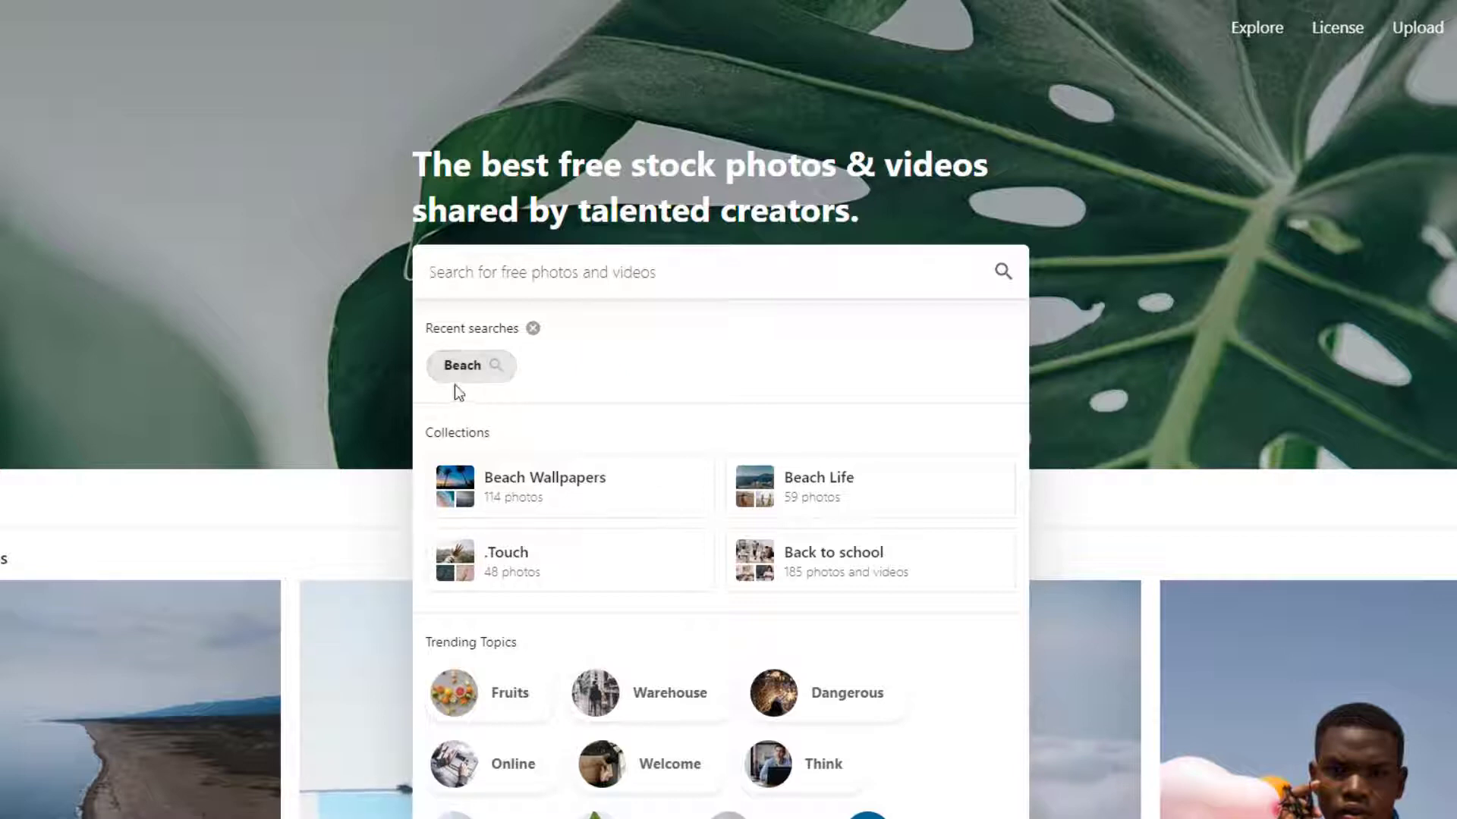
left_click(463, 482)
scroll(497, 374, "down", 10)
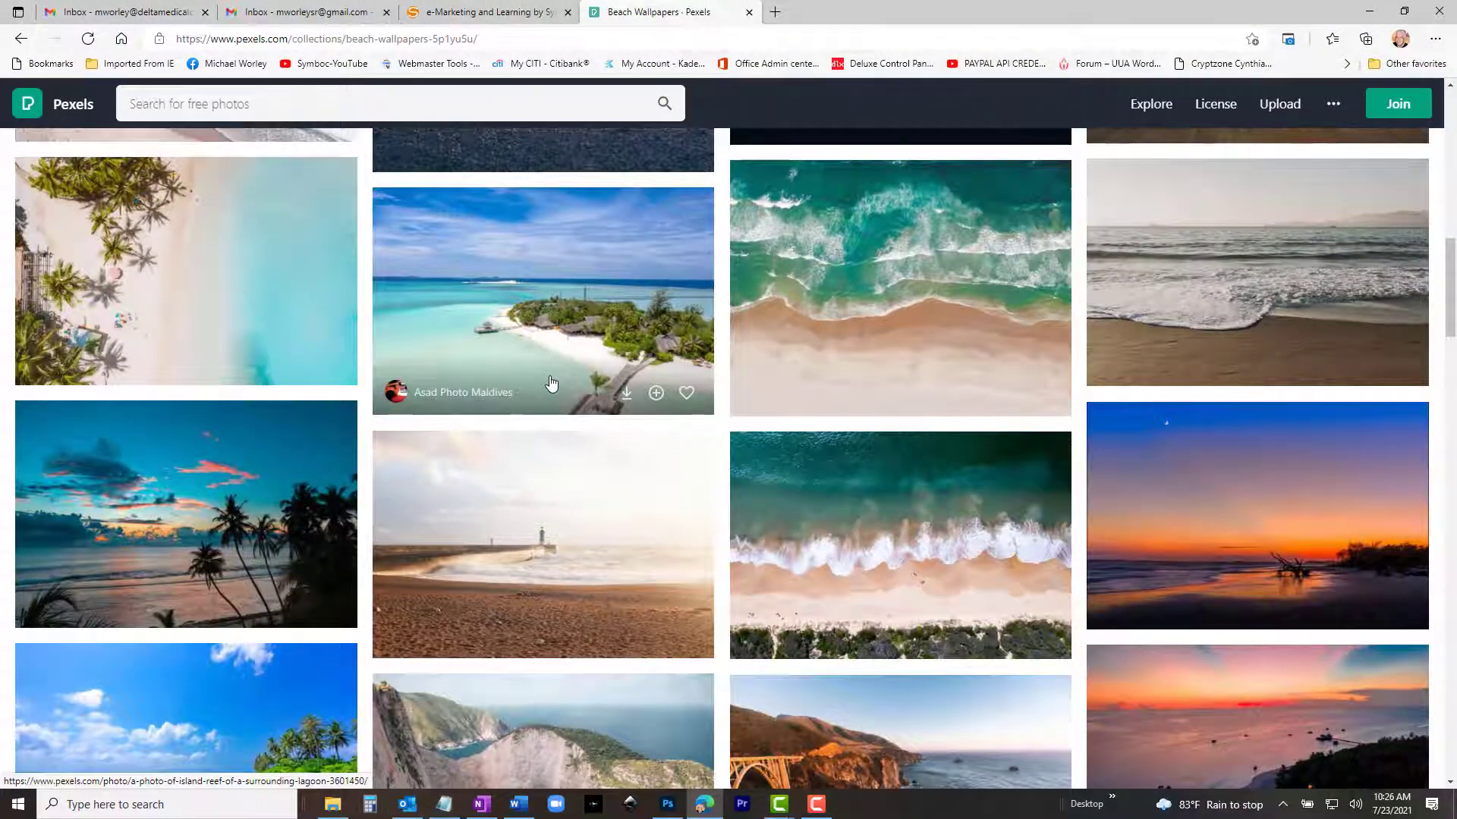
scroll(551, 382, "down", 10)
scroll(552, 386, "up", 8)
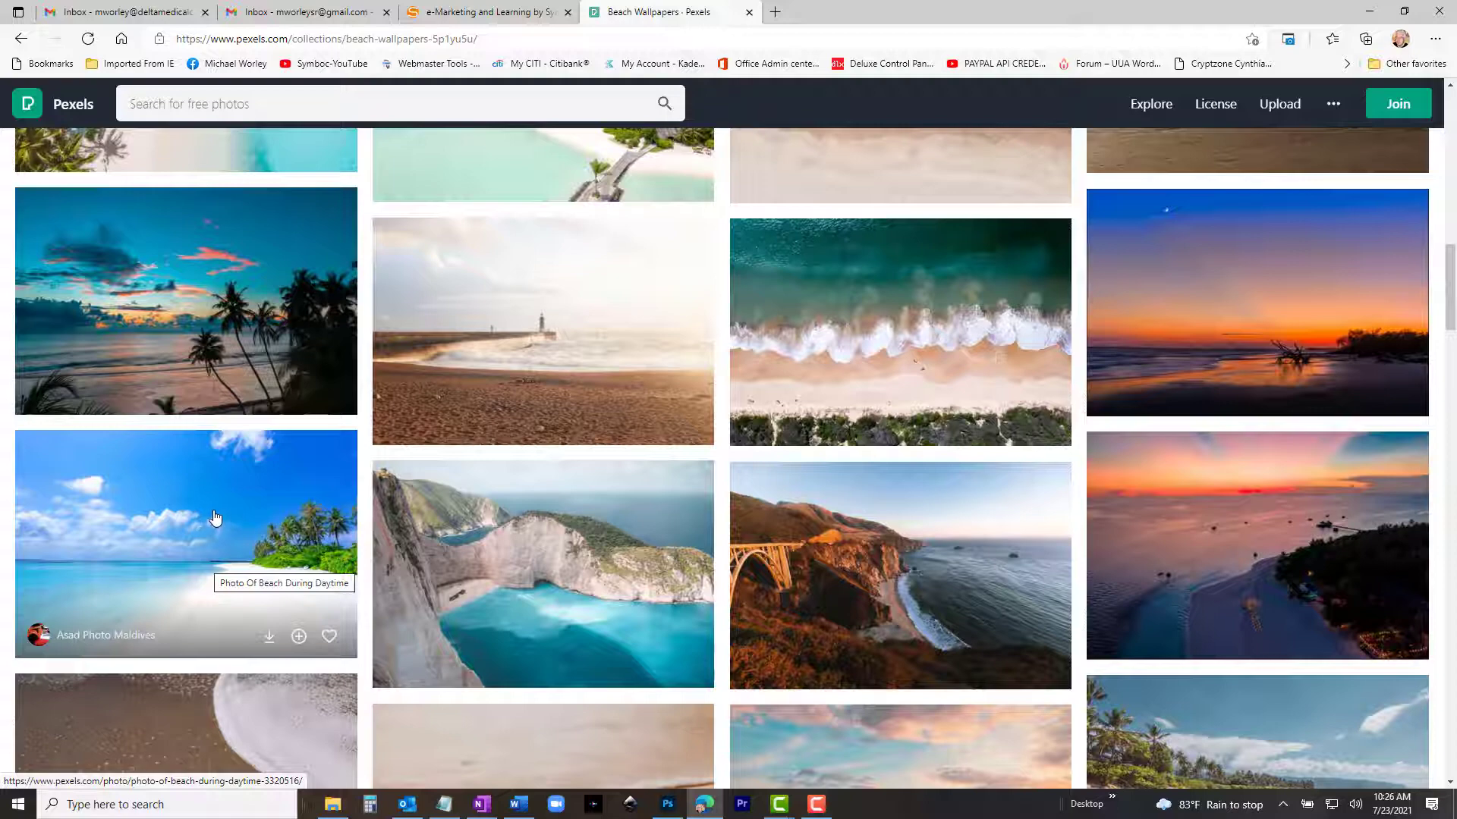
Open the daytime beach photo with palm trees and start its free download.
left_click(214, 519)
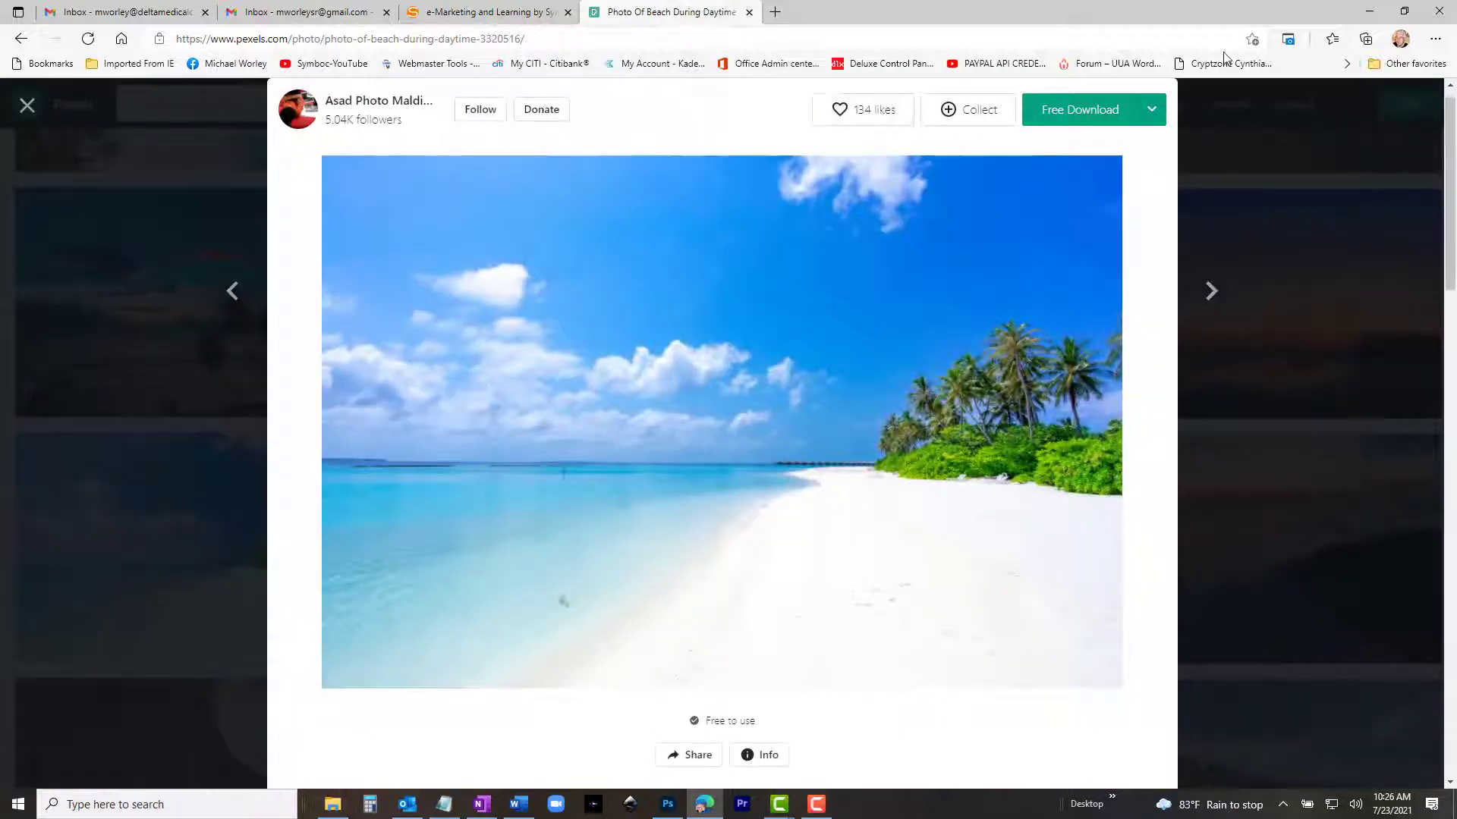
left_click(1152, 114)
left_click(1093, 111)
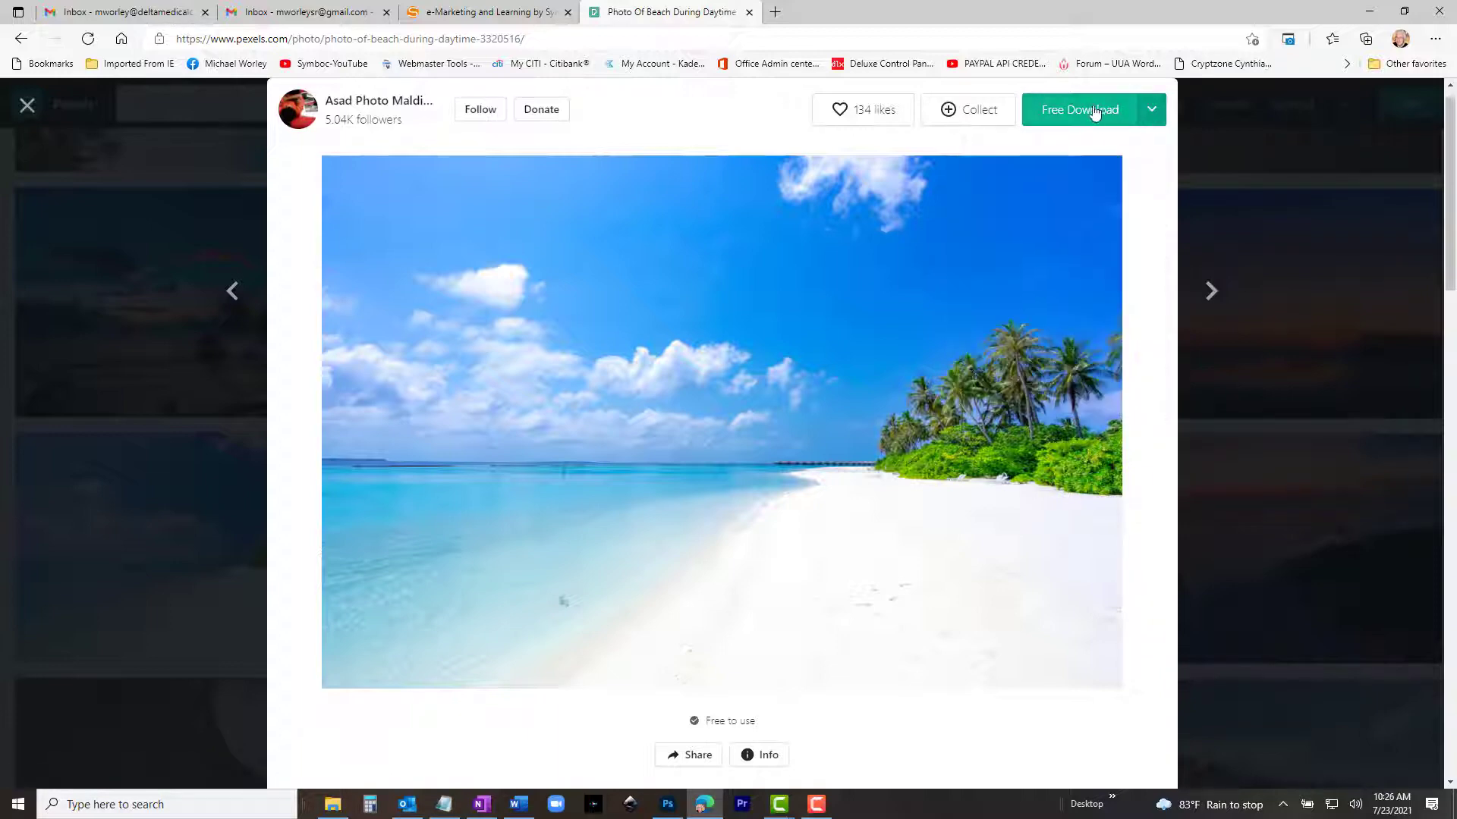
left_click(1082, 112)
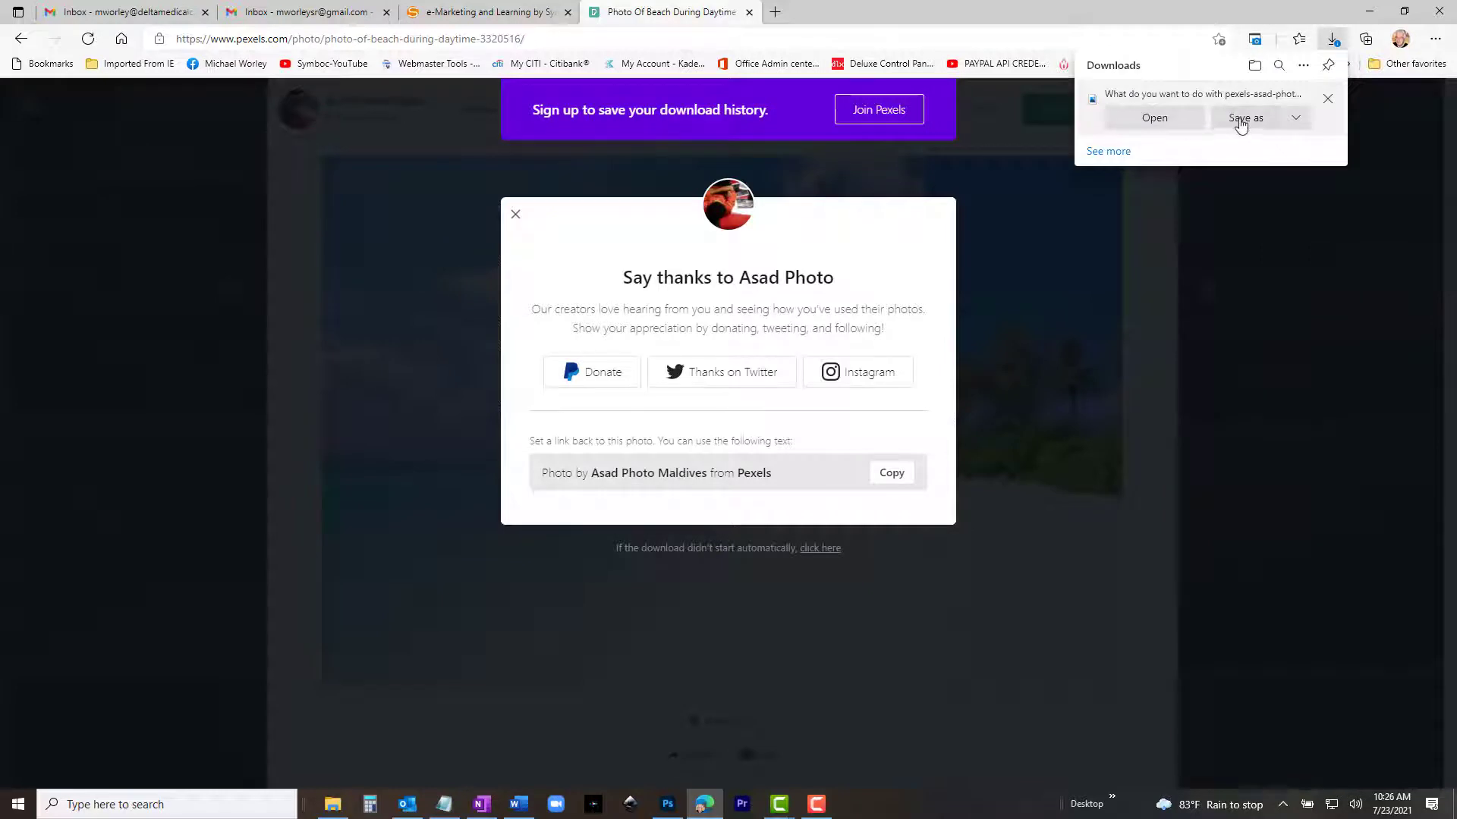
Save the download as beach.jpg in the Demo folder, replacing the existing file.
left_click(1241, 120)
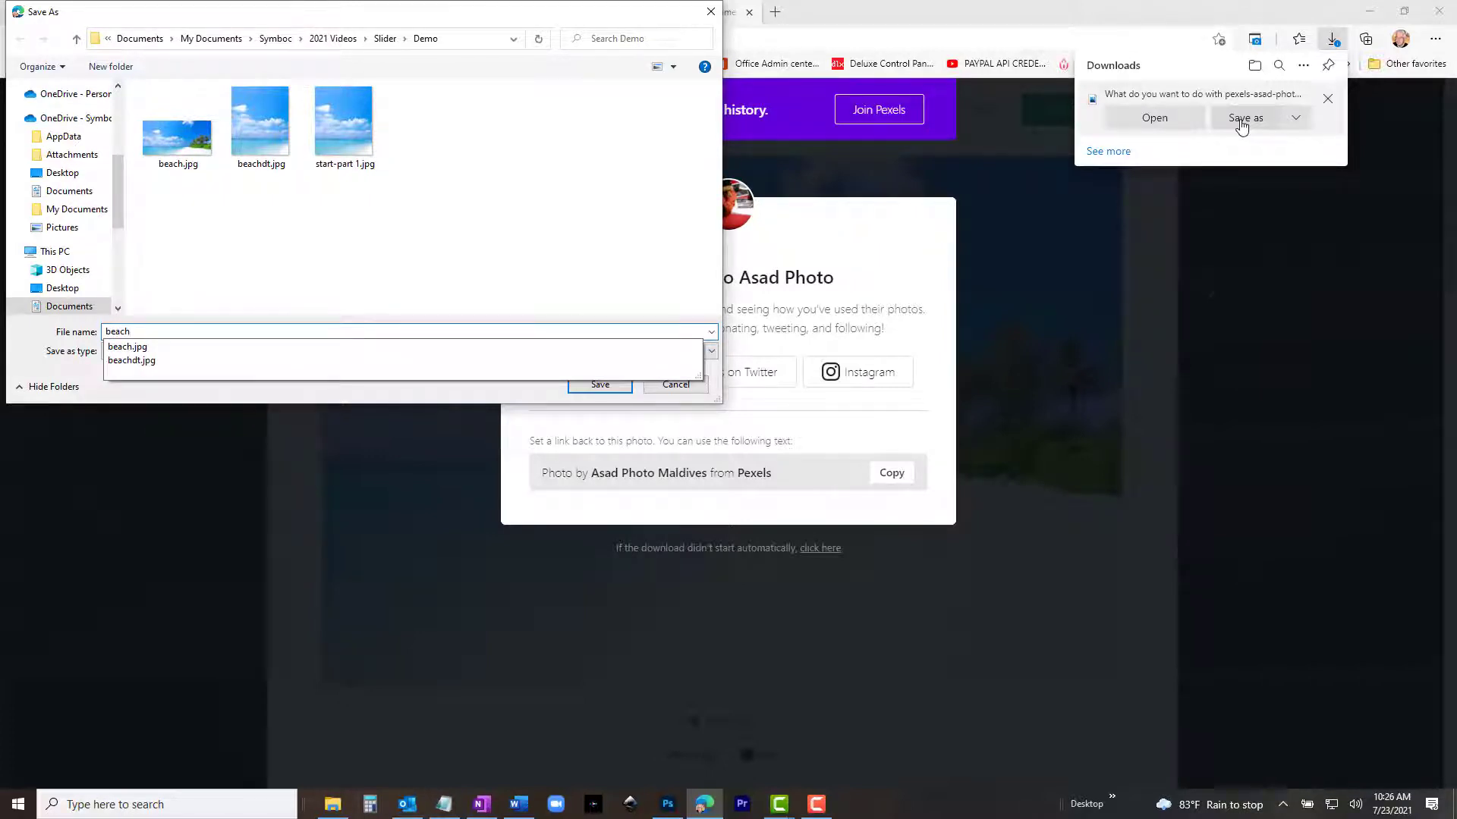
key("Return")
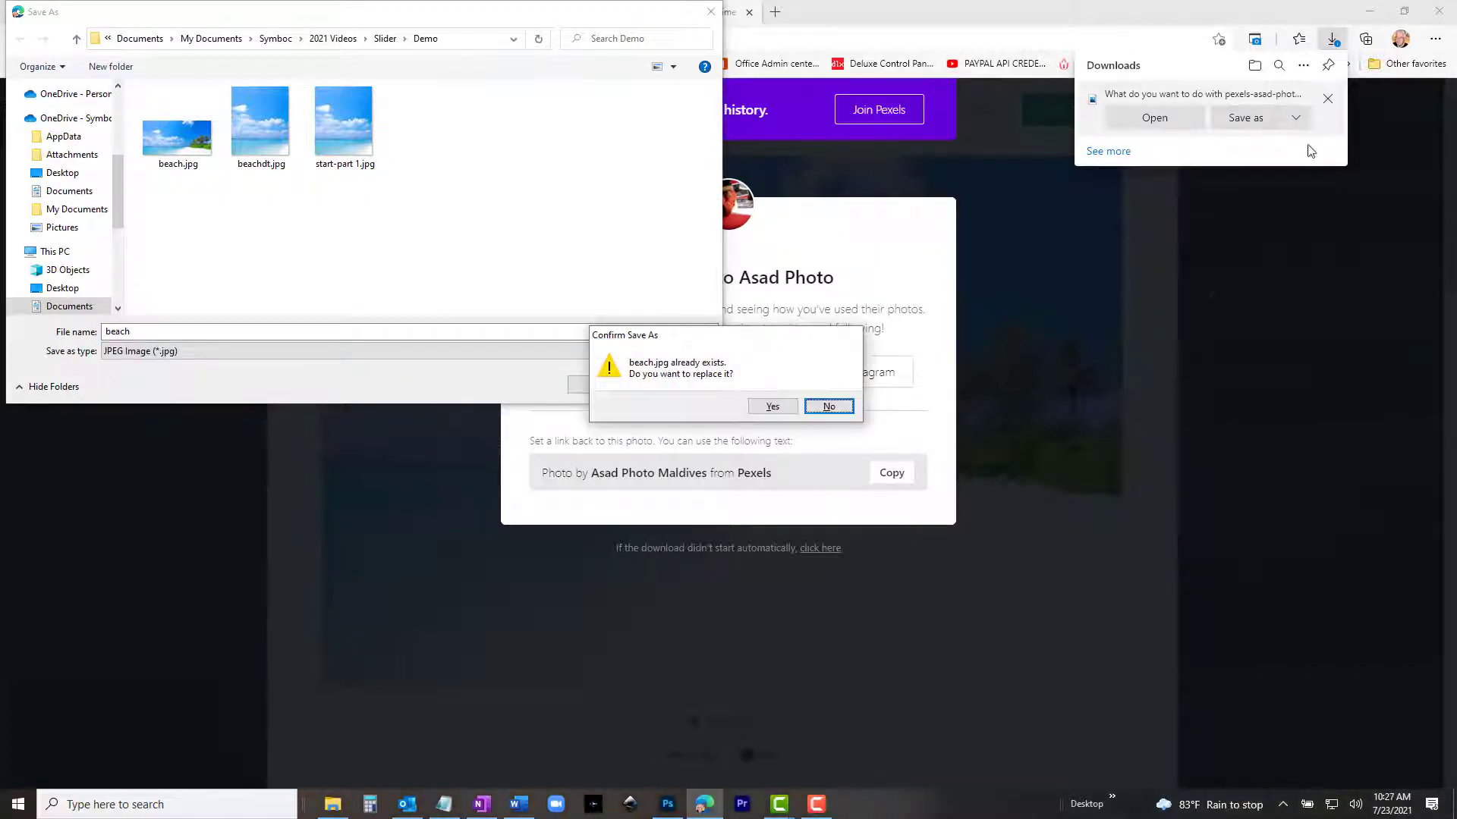
left_click(772, 407)
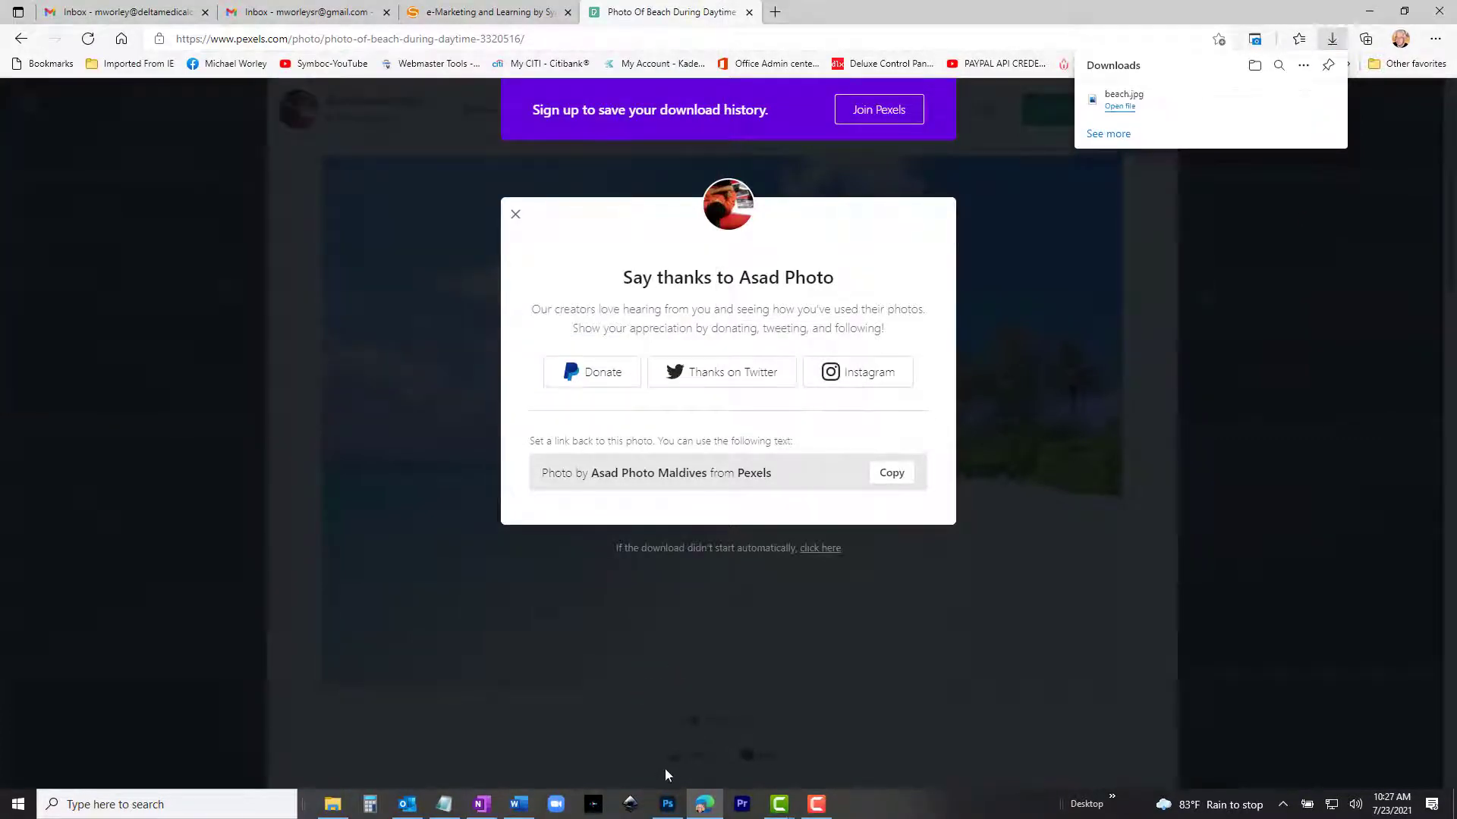
Open beach.jpg from the Demo folder in Photoshop.
left_click(668, 804)
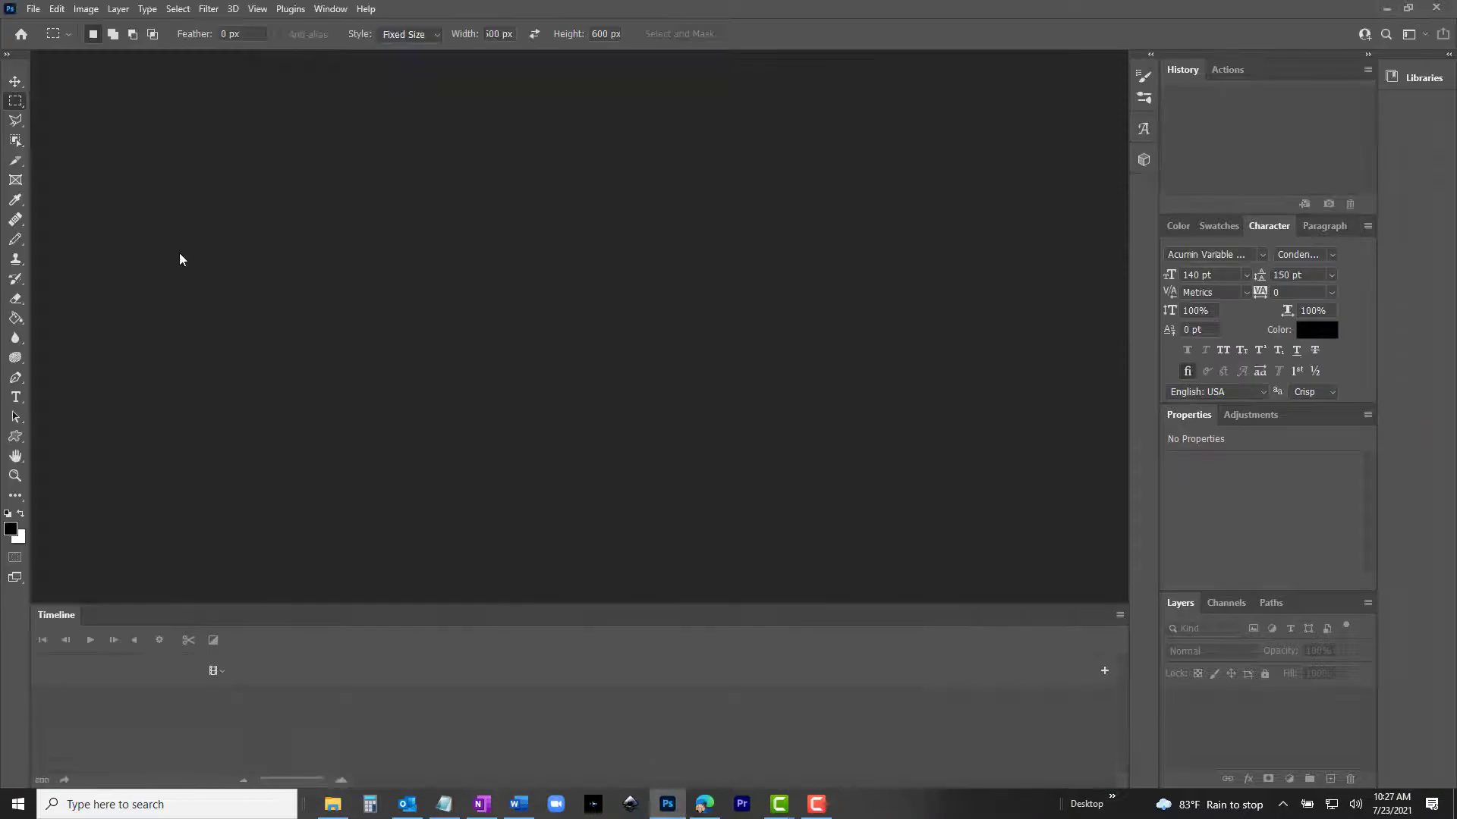
left_click(35, 10)
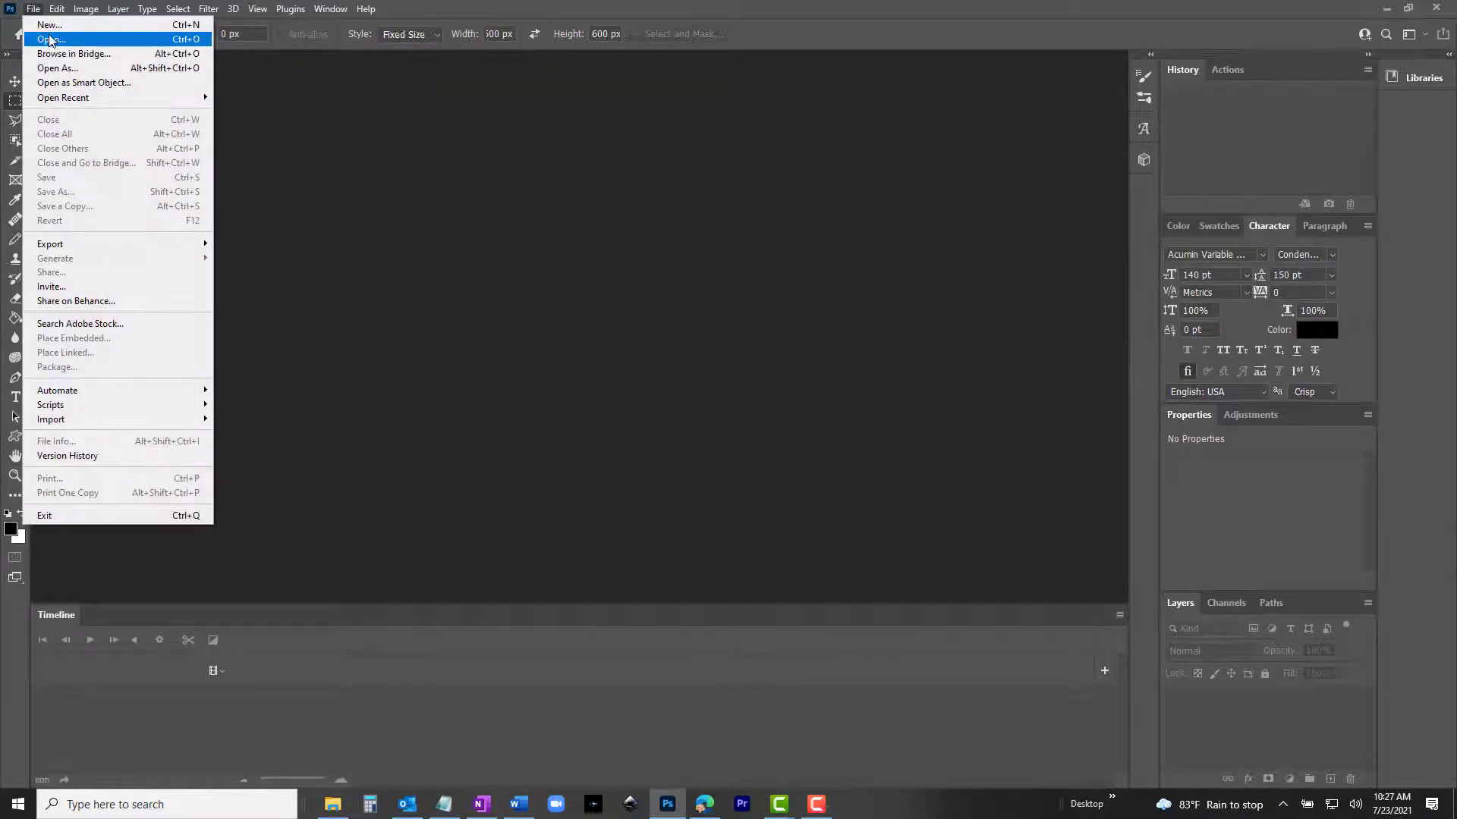
left_click(51, 40)
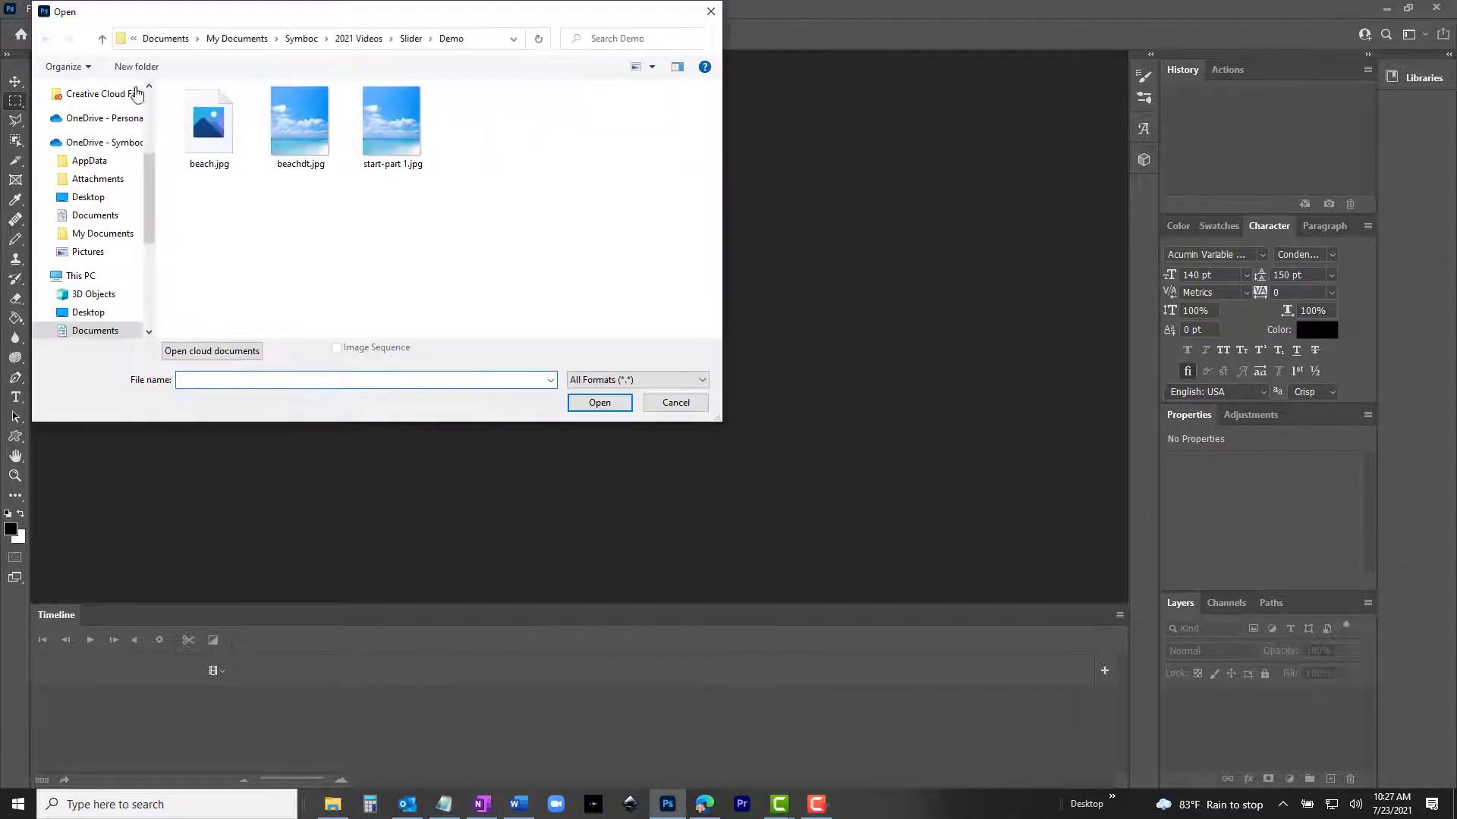
double_click(209, 127)
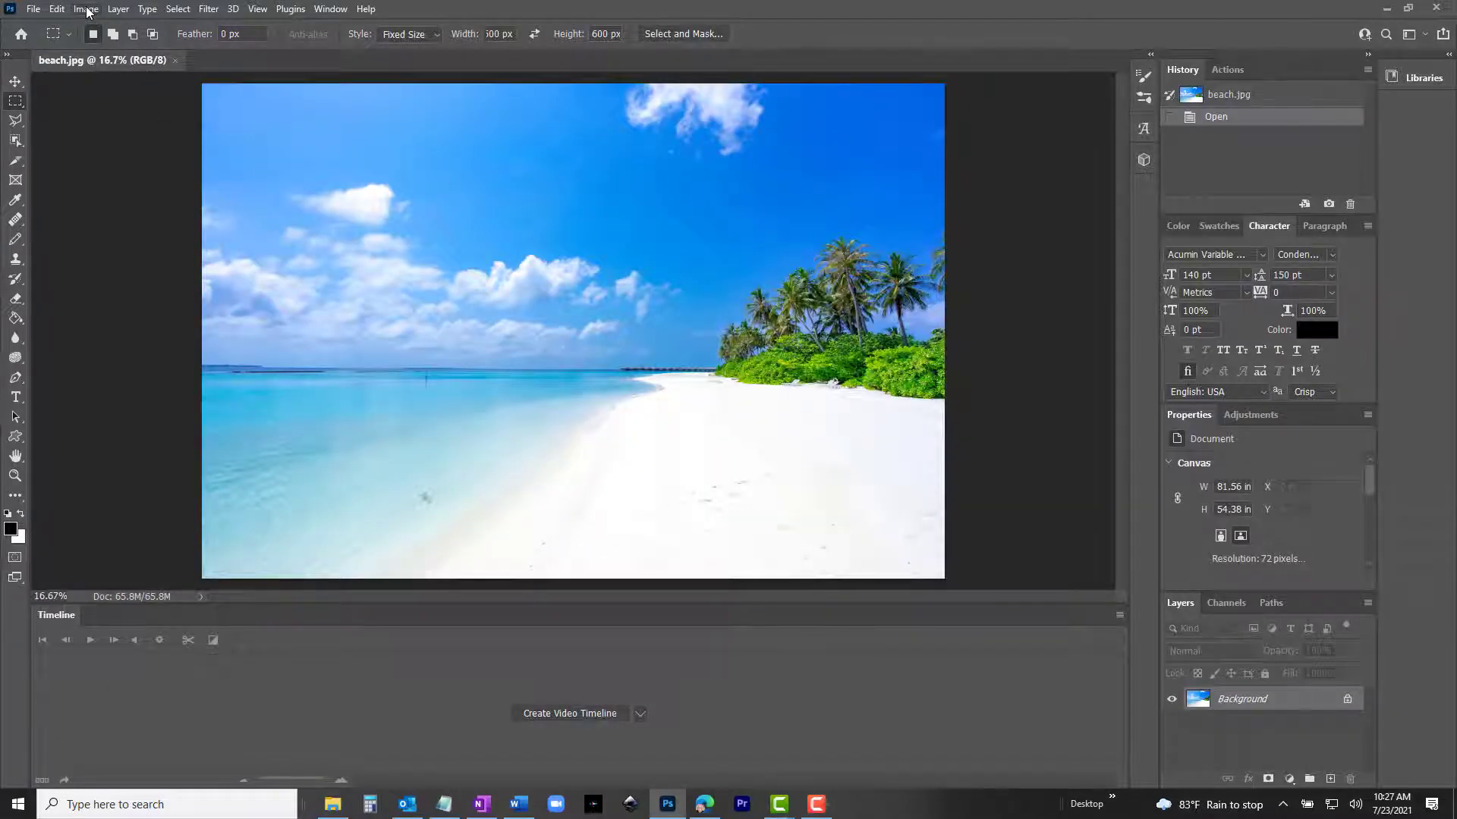
Resize the image to 1200 pixels wide (1200 × 800) in Image Size.
left_click(88, 13)
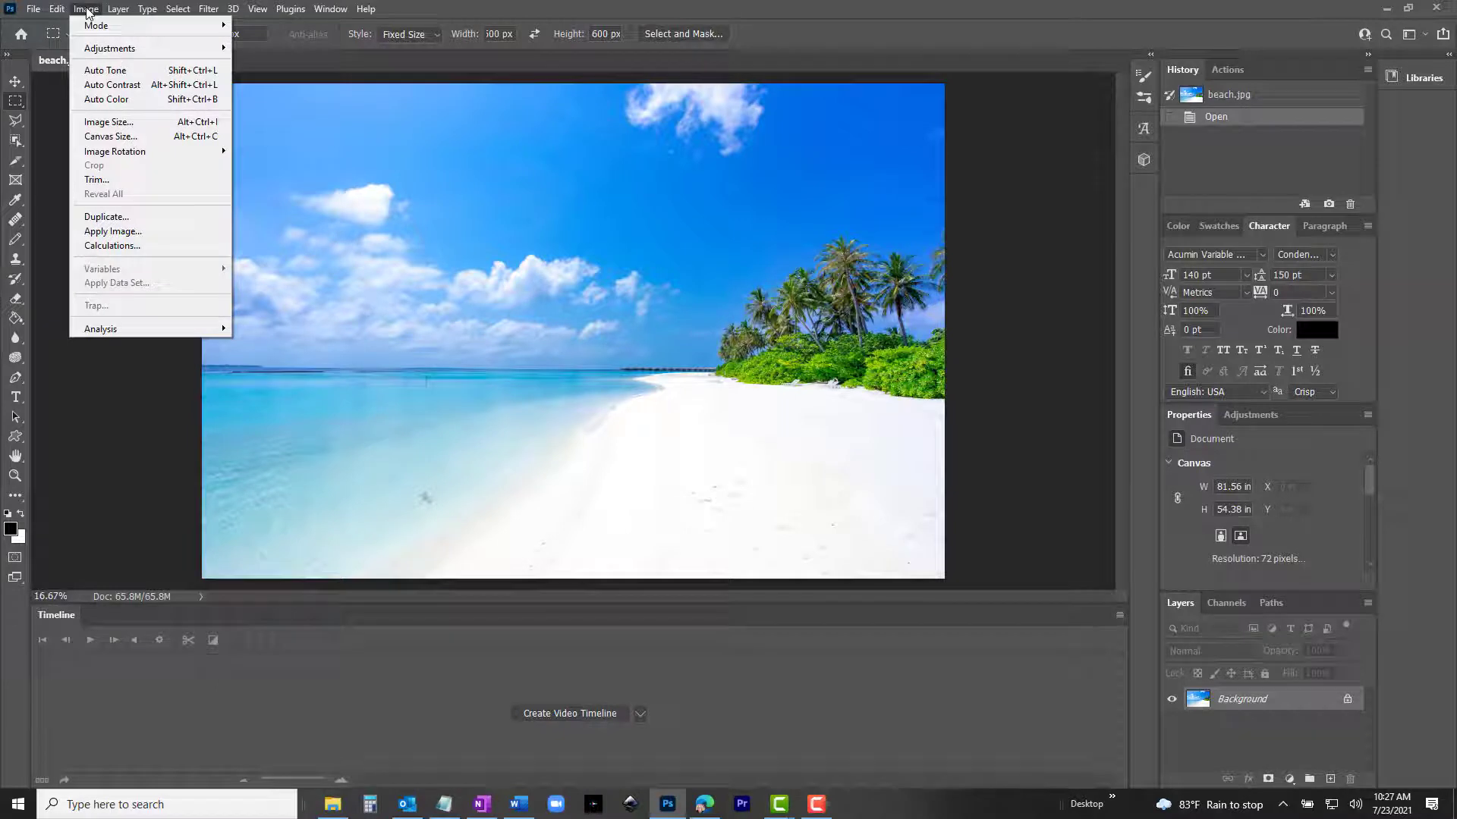
left_click(115, 122)
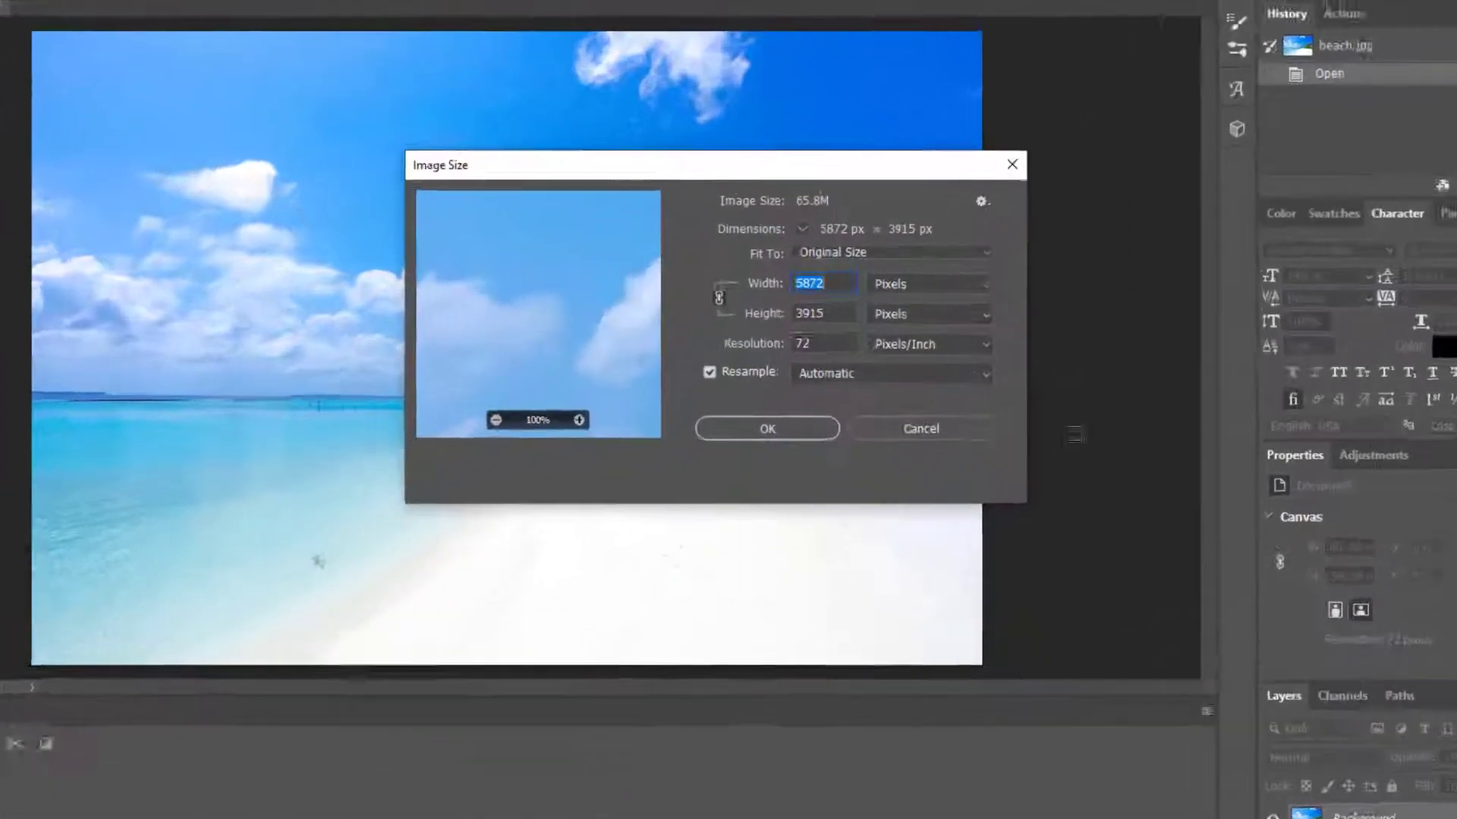
type("1200")
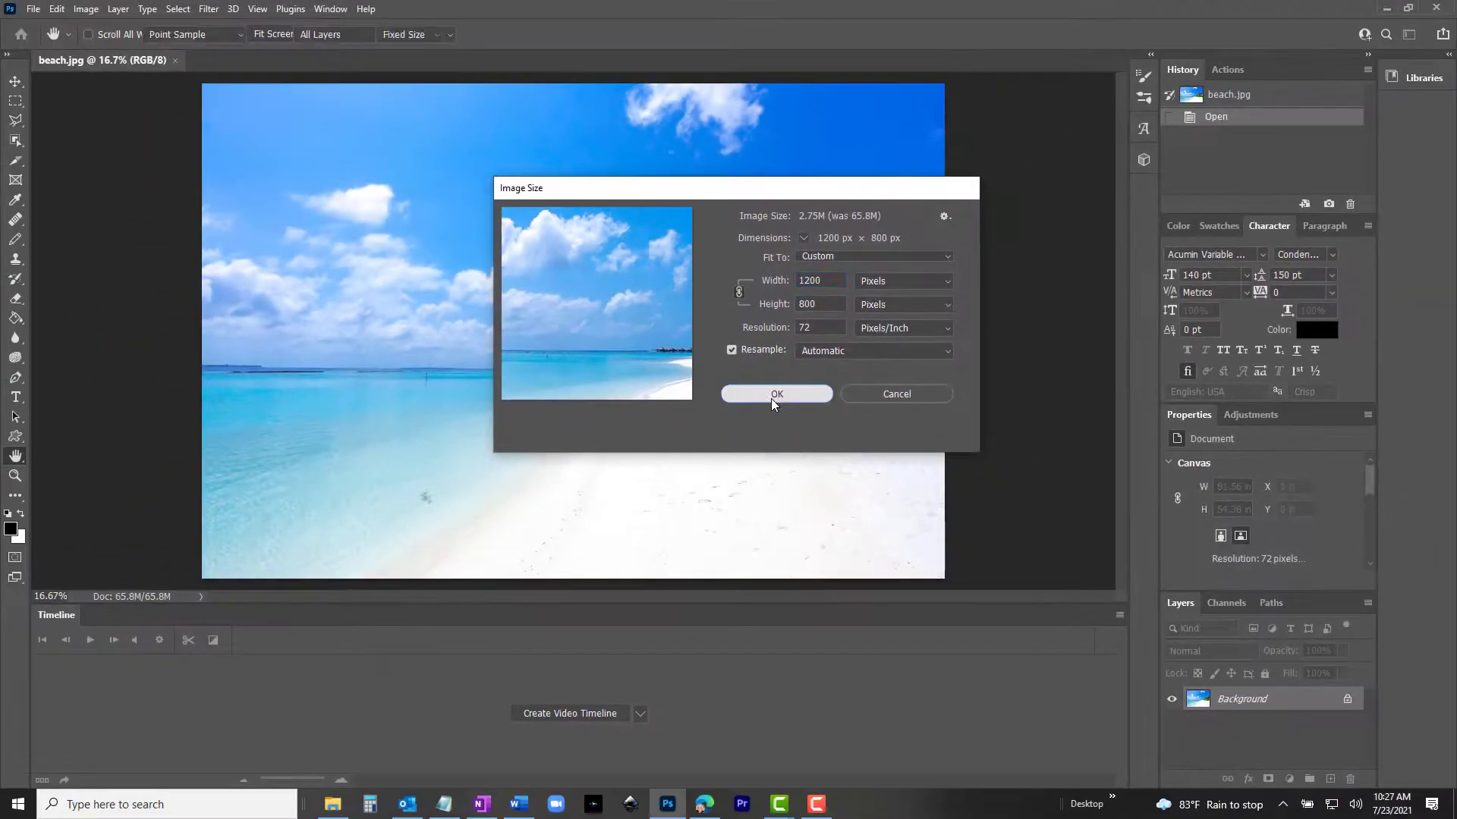
left_click(770, 398)
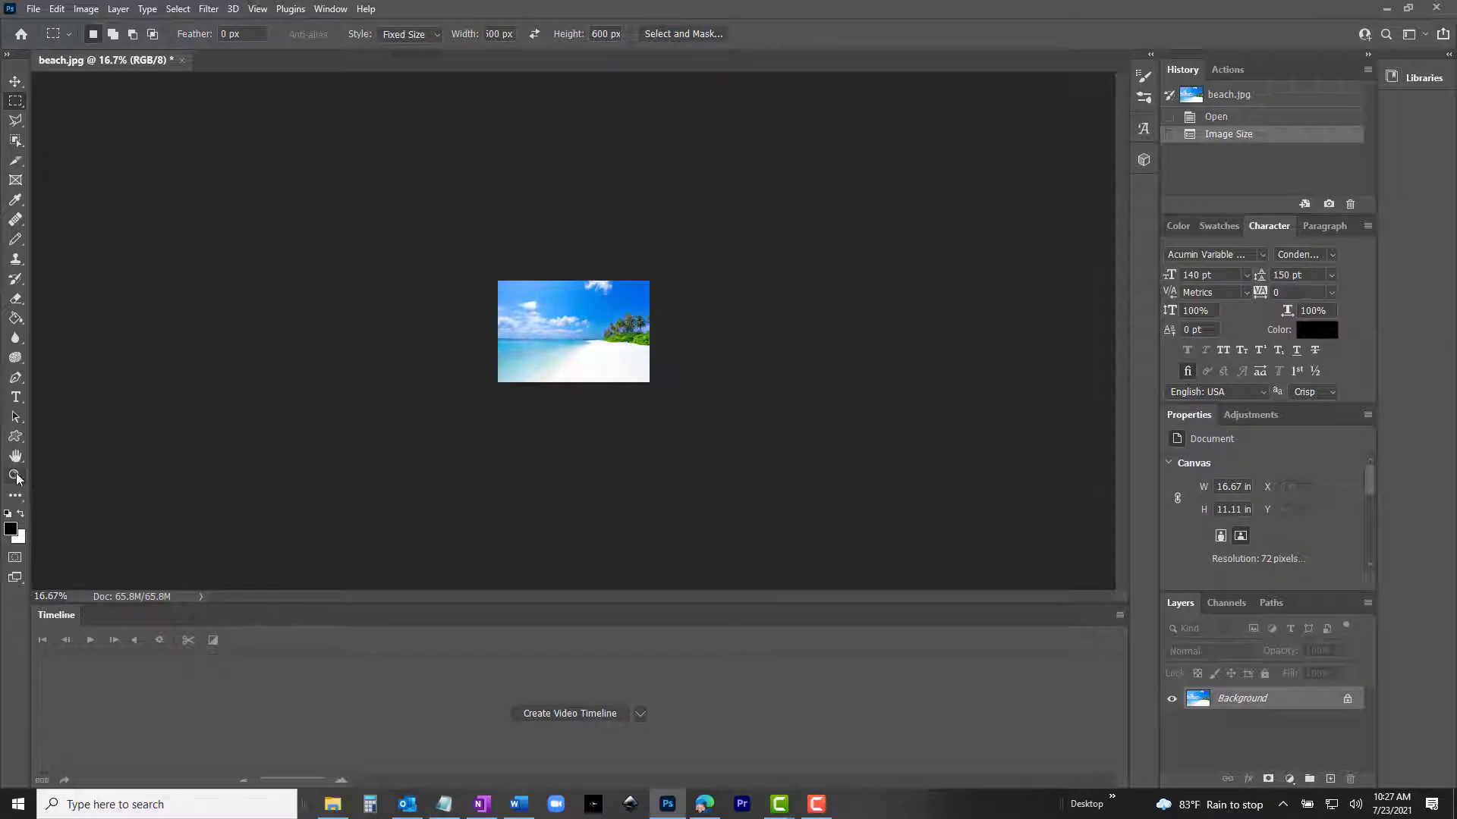
Zoom in on the beach image and set the marquee fixed size to 1200 × 600 px.
left_click(525, 356)
left_click(526, 355)
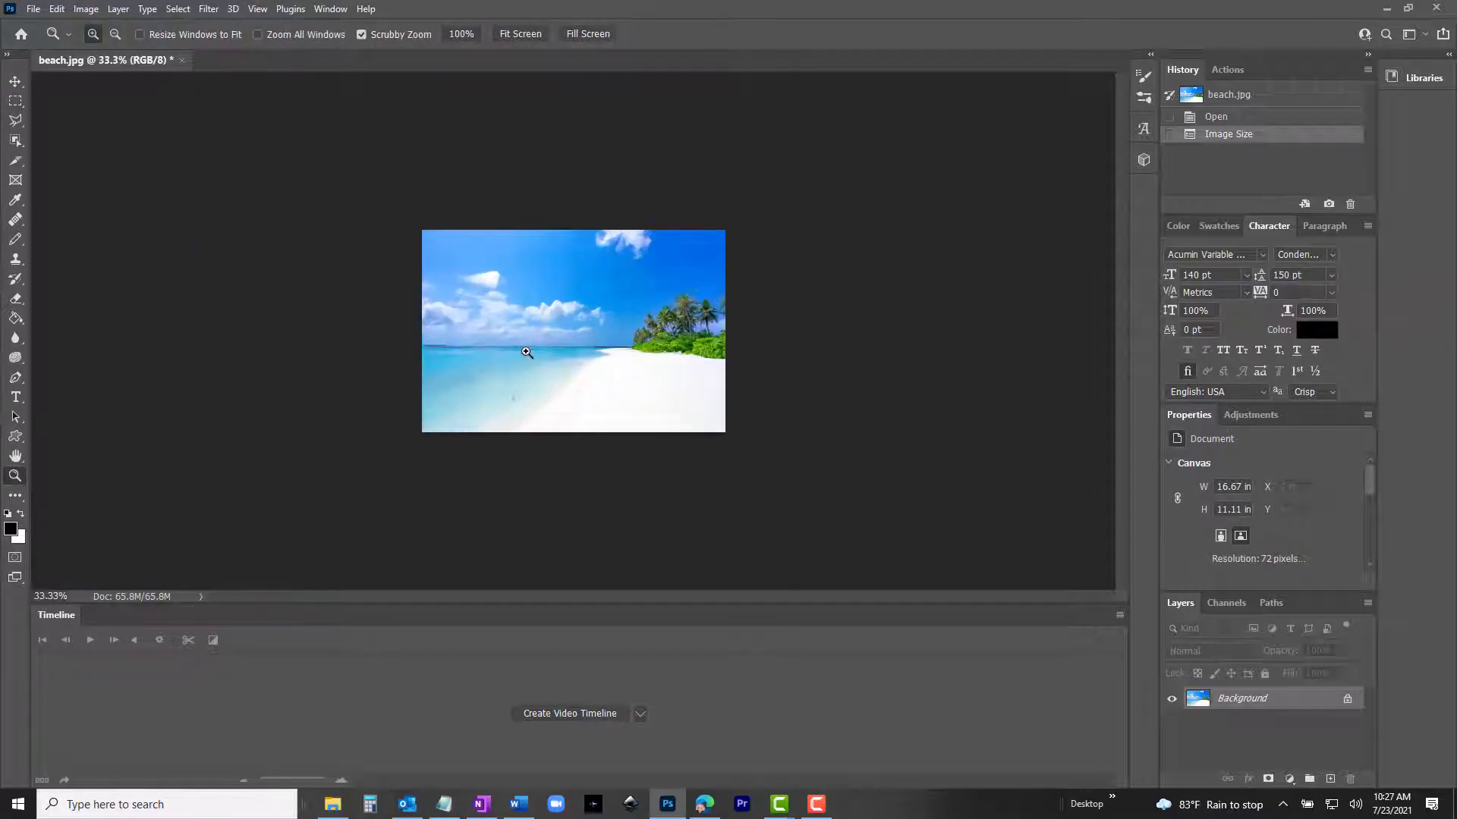
left_click(527, 355)
left_click(528, 353)
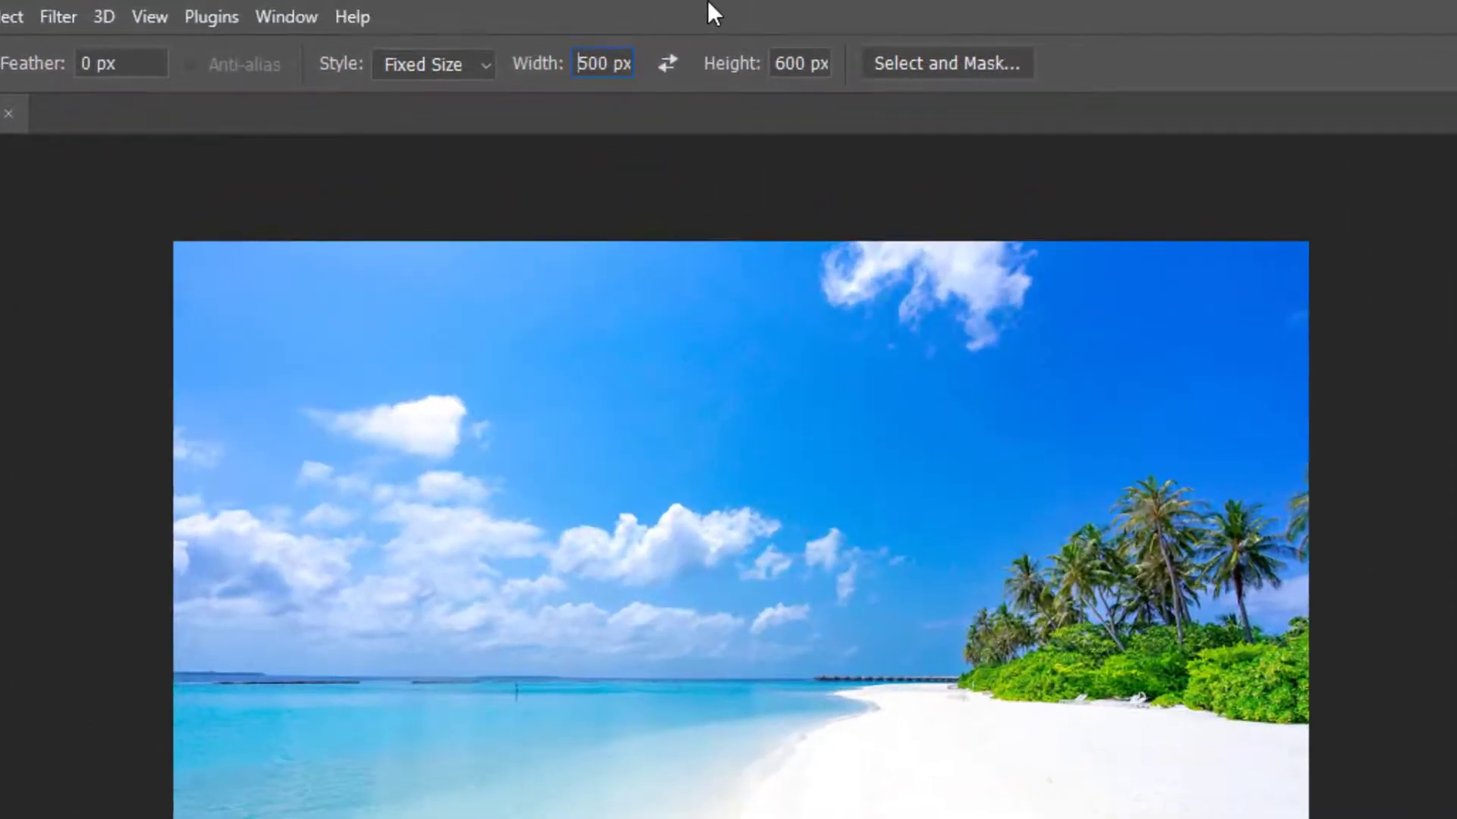
key("Delete")
type("12")
Place the 1200 × 600 selection at the image top and crop to it.
left_click_drag(377, 238, 389, 242)
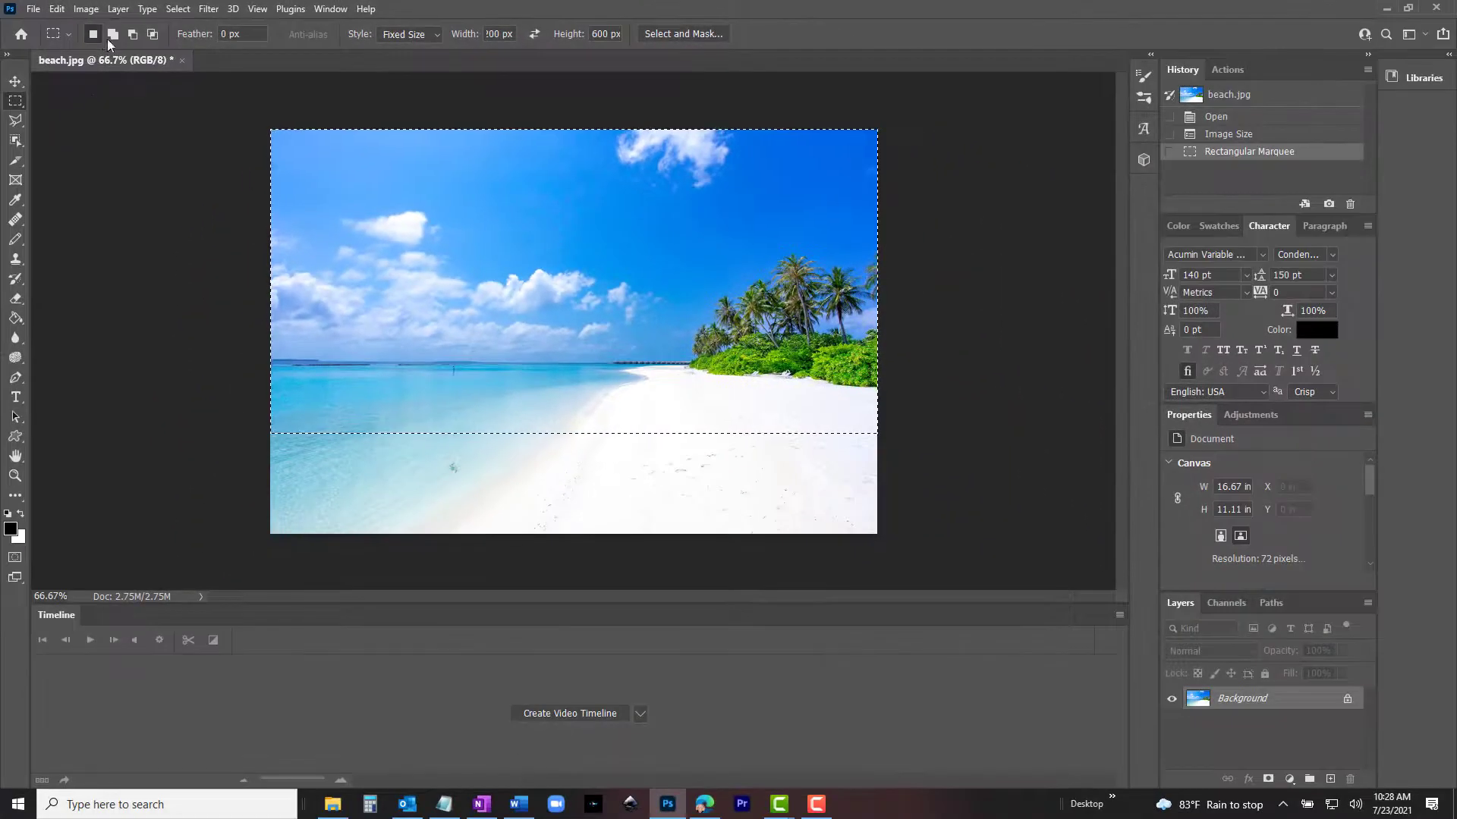
left_click(87, 10)
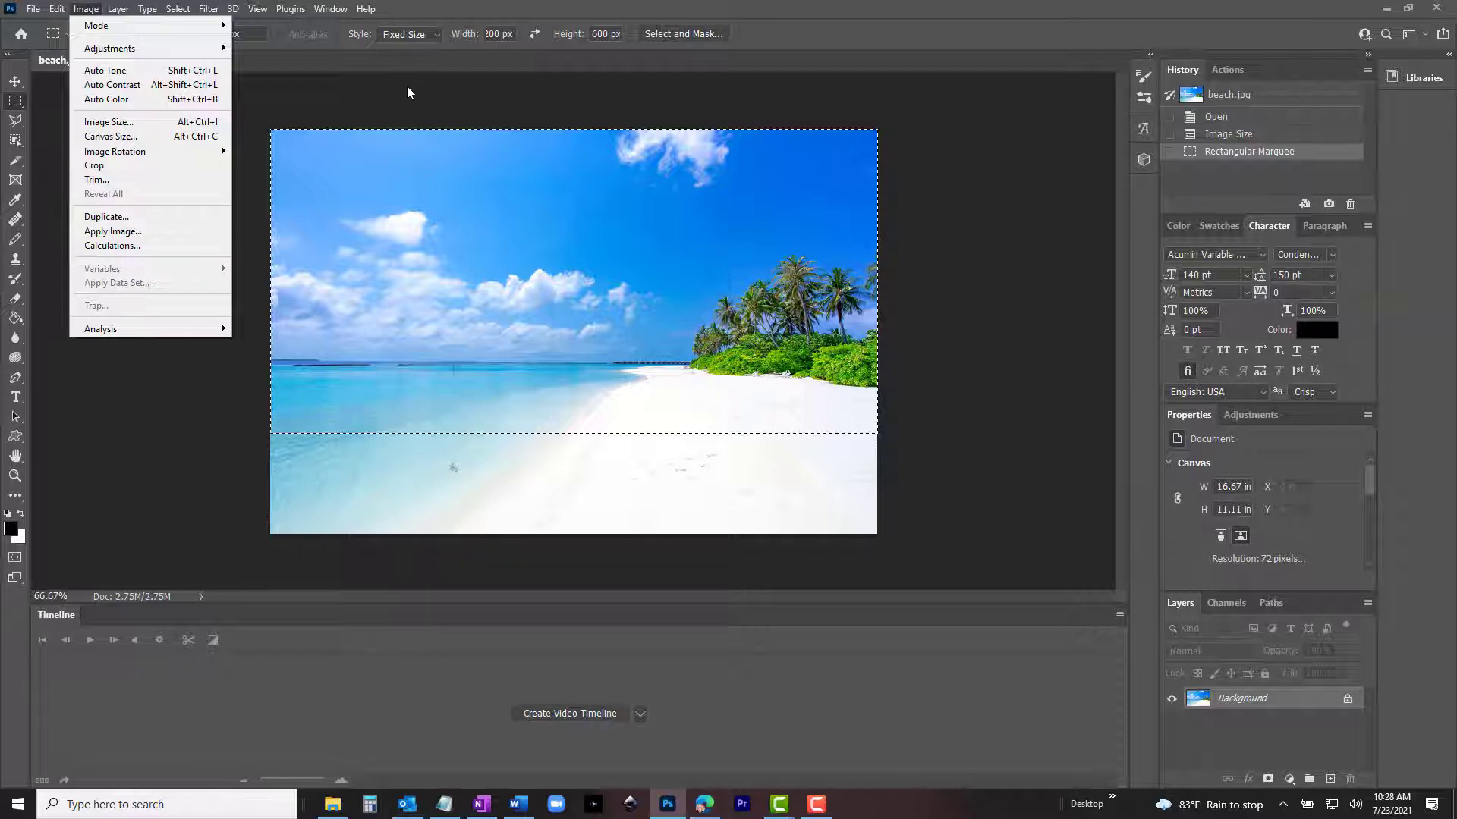
left_click(97, 165)
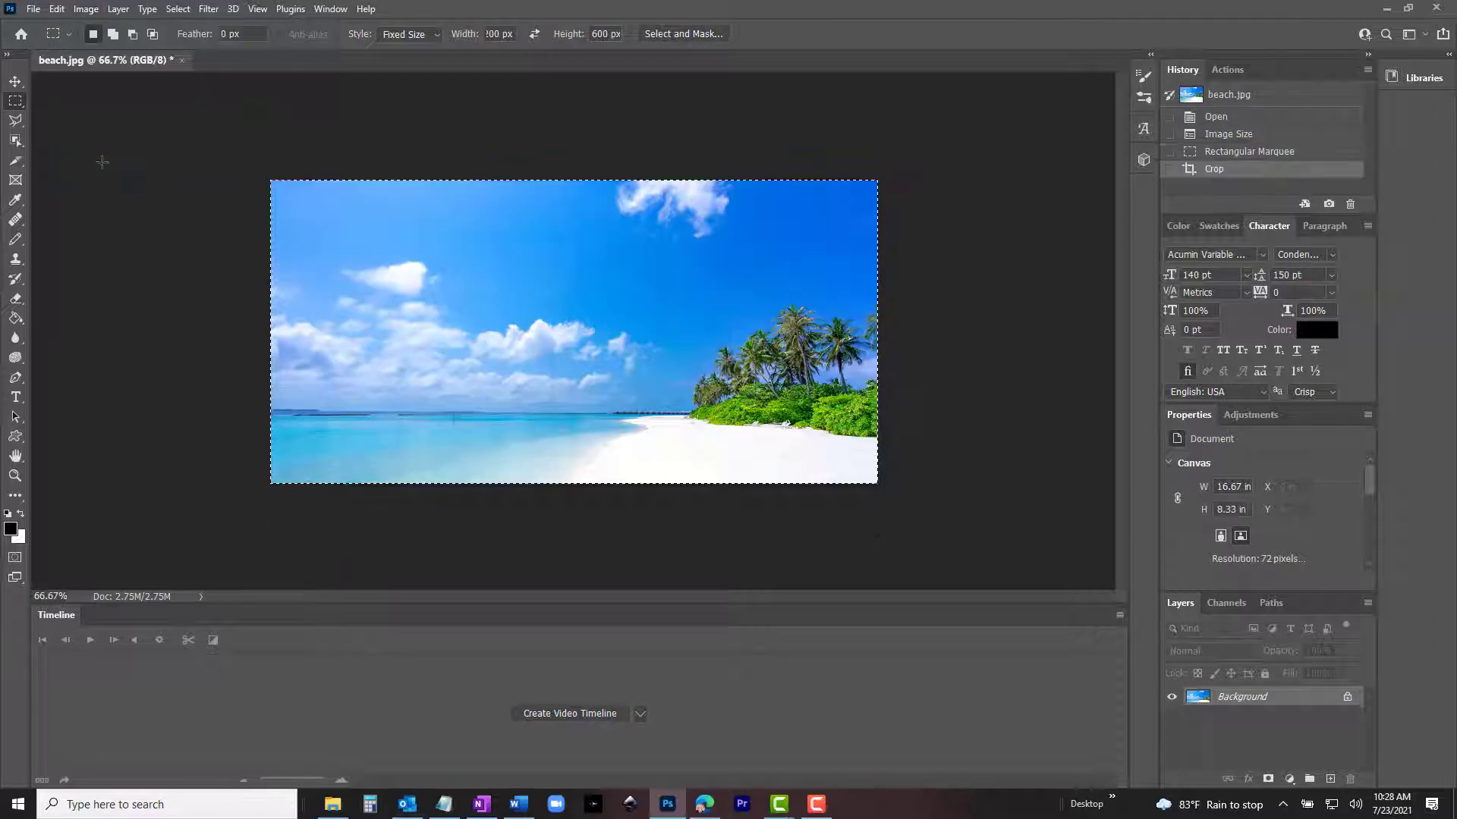
Save the cropped image as beachdt.jpg, replacing the old file, at JPEG quality 12.
left_click(34, 9)
left_click(65, 191)
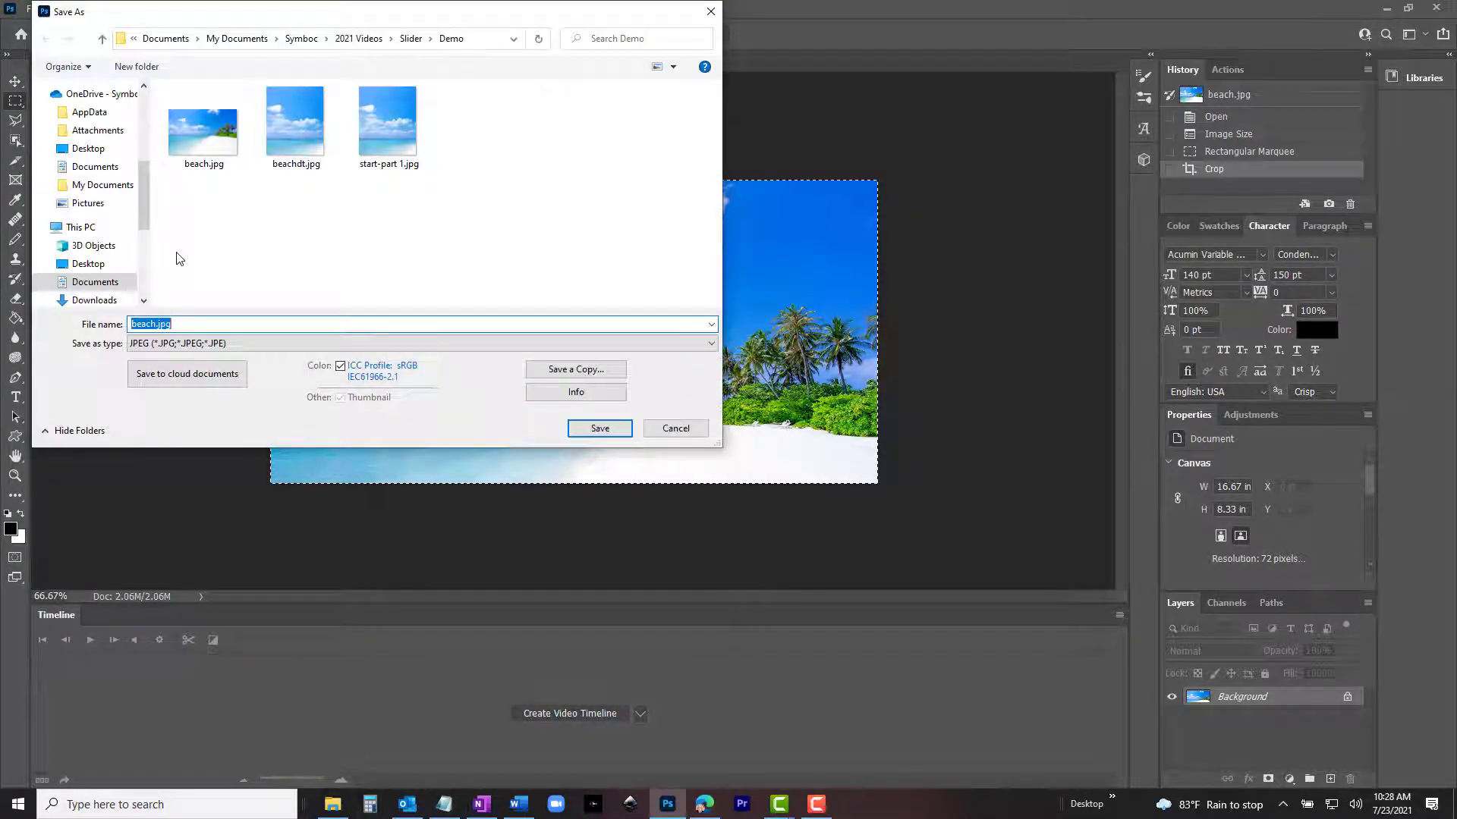
type("beach")
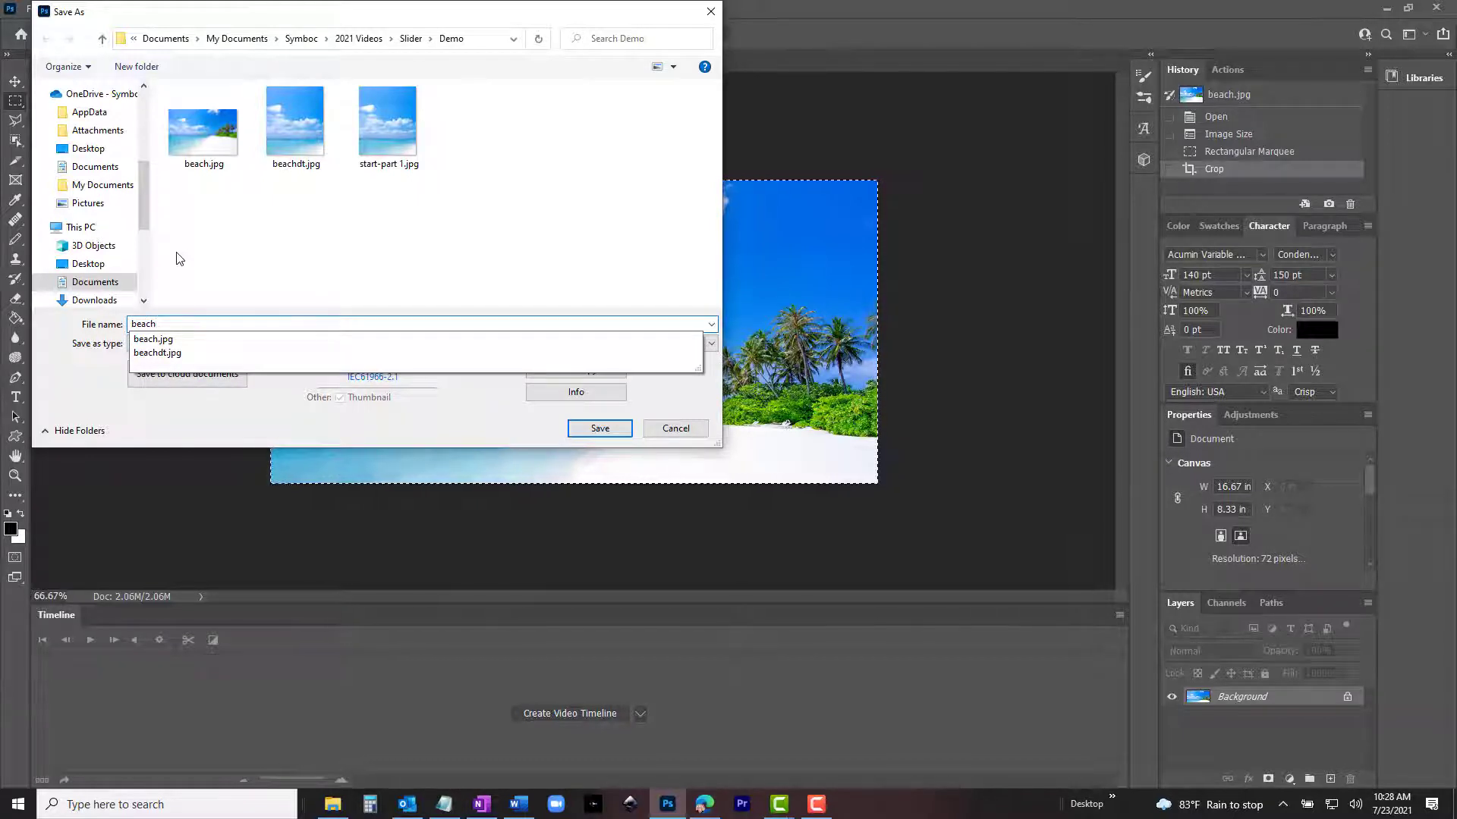
type("dt")
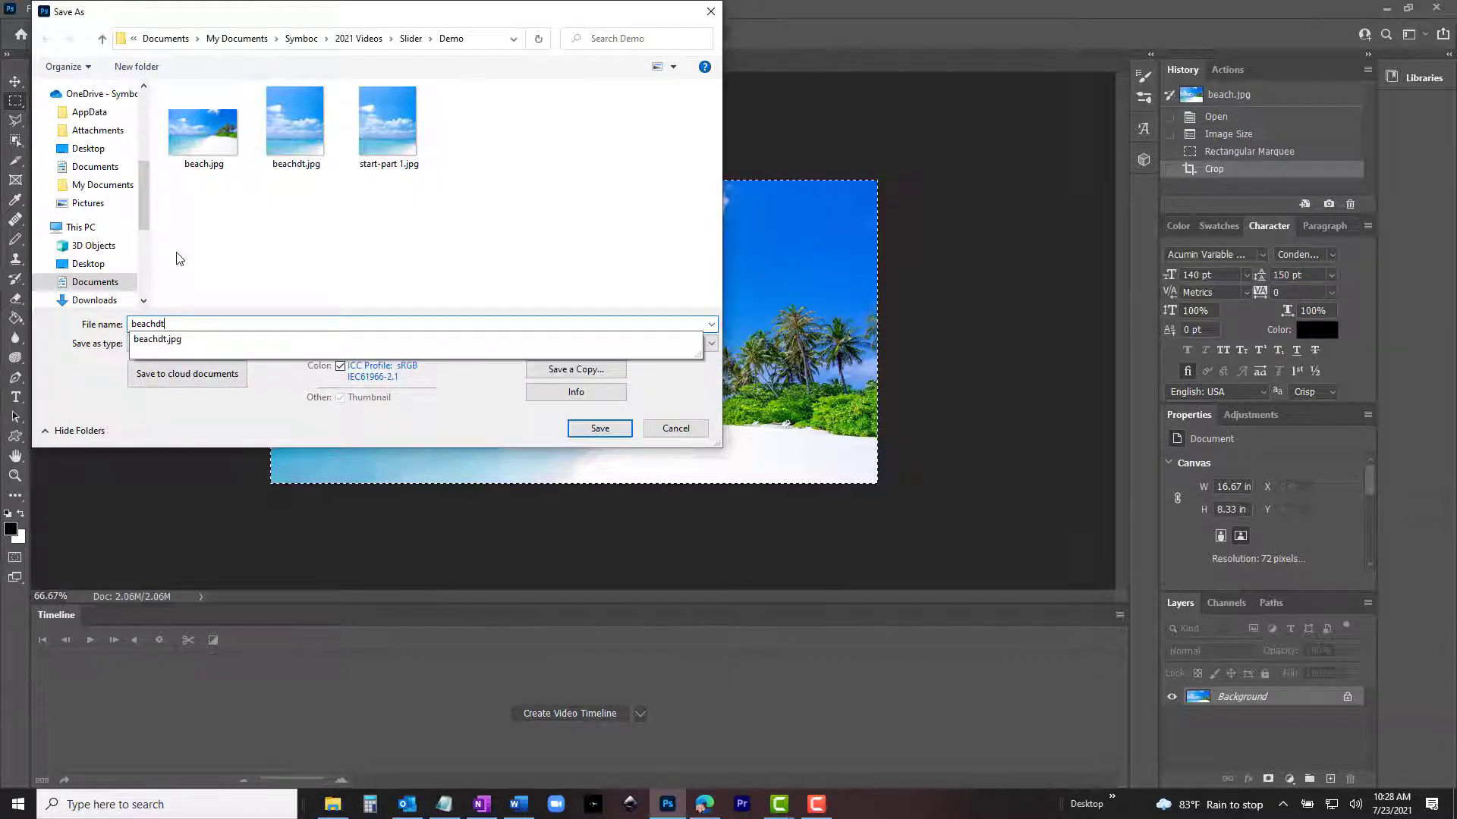
key("Return")
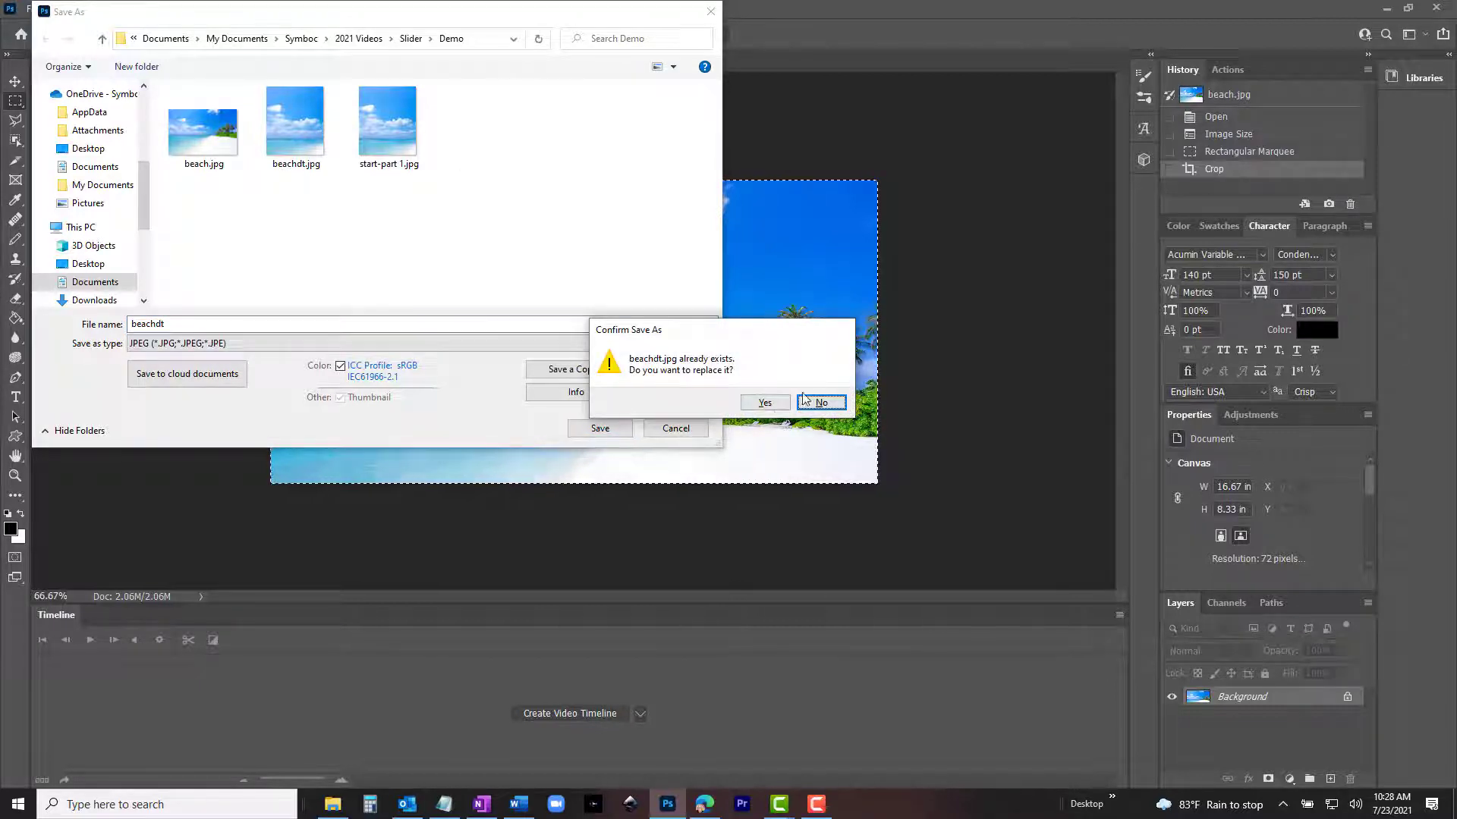
left_click(766, 403)
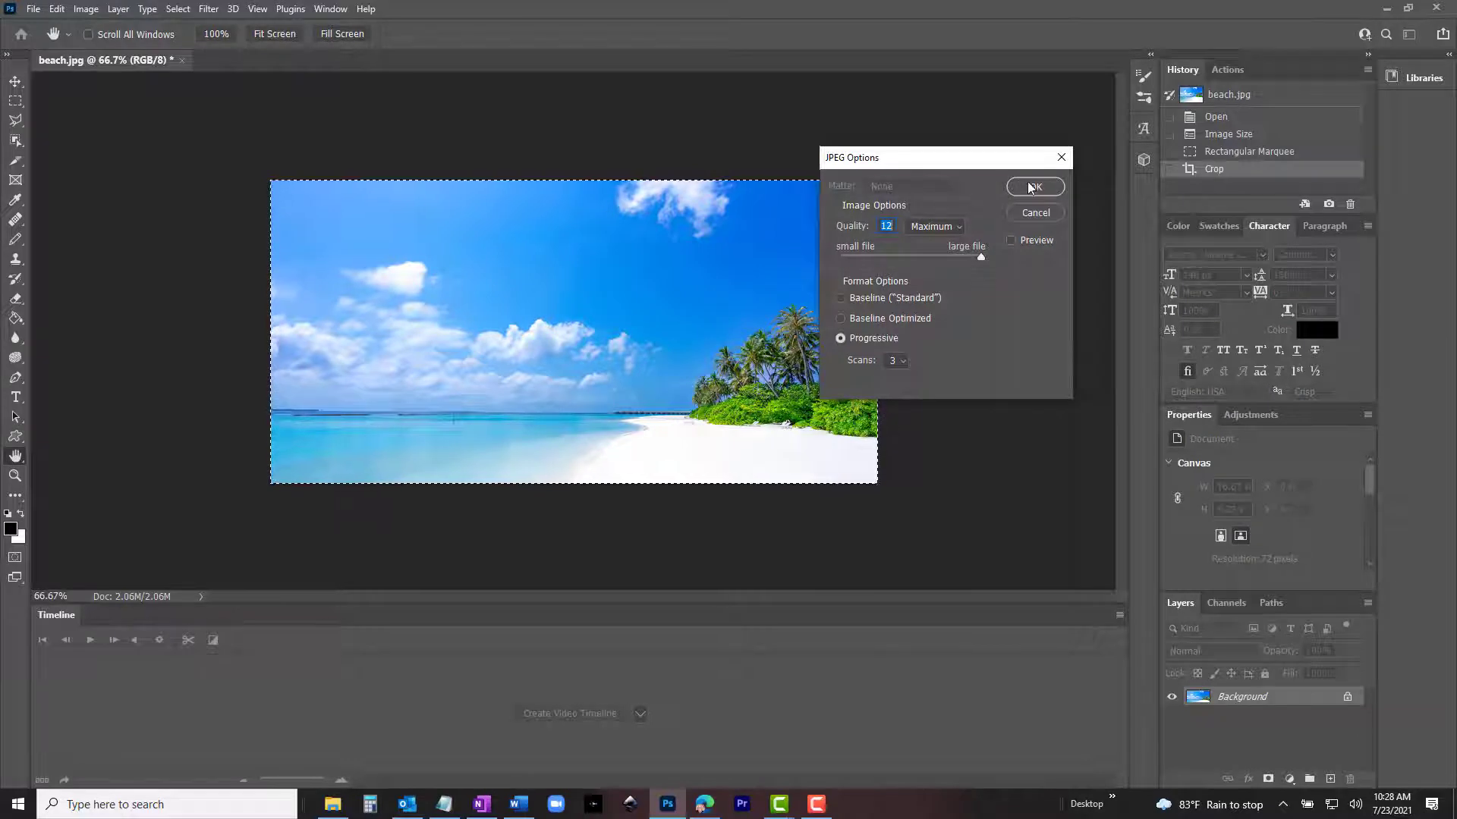
left_click(1021, 191)
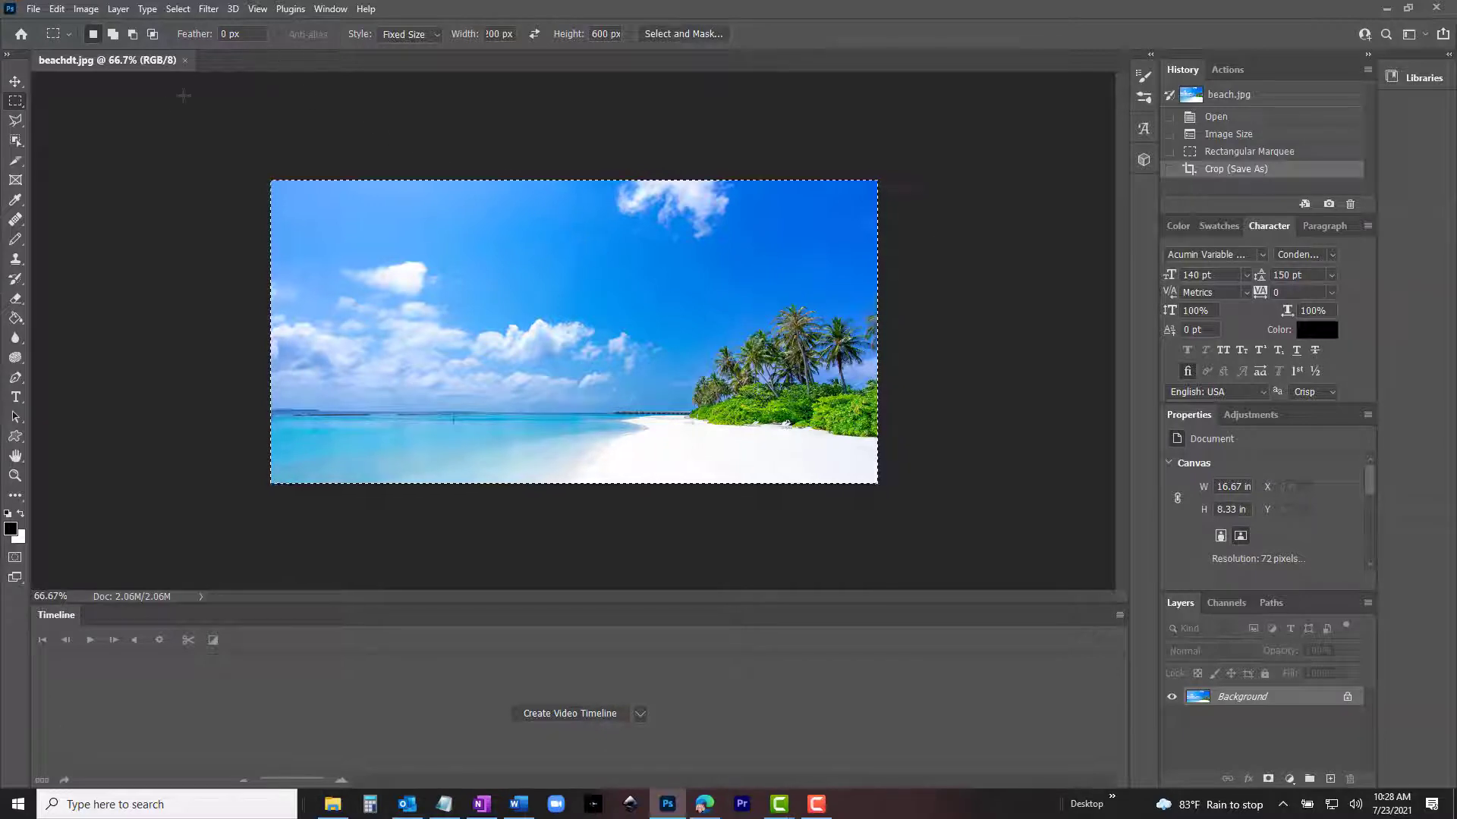
Change the marquee fixed width to 500 px and crop a 500 × 600 sea-and-clouds section.
left_click(519, 33)
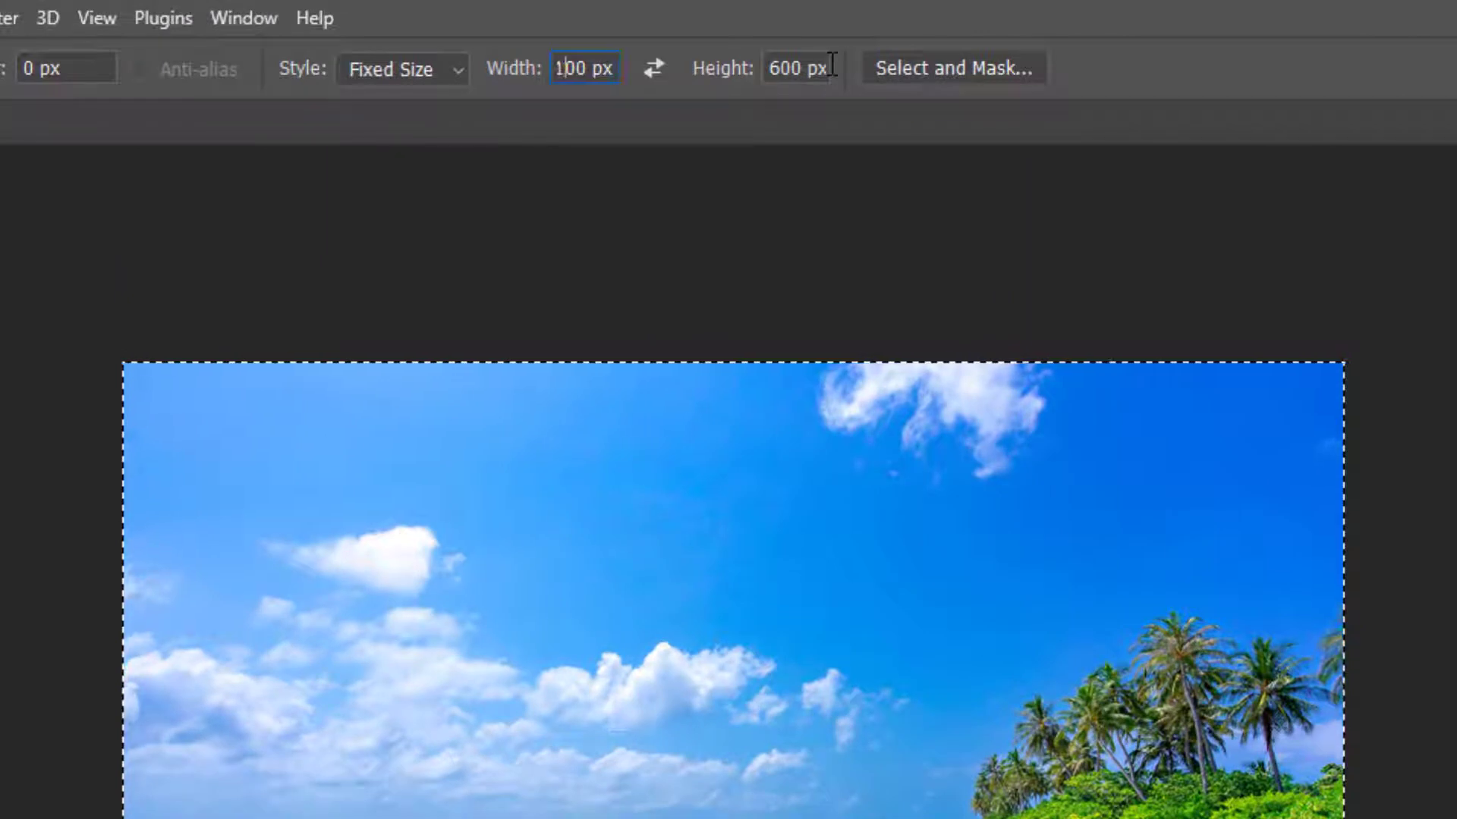
key("BackSpace")
type("5")
key("Return")
left_click(371, 362)
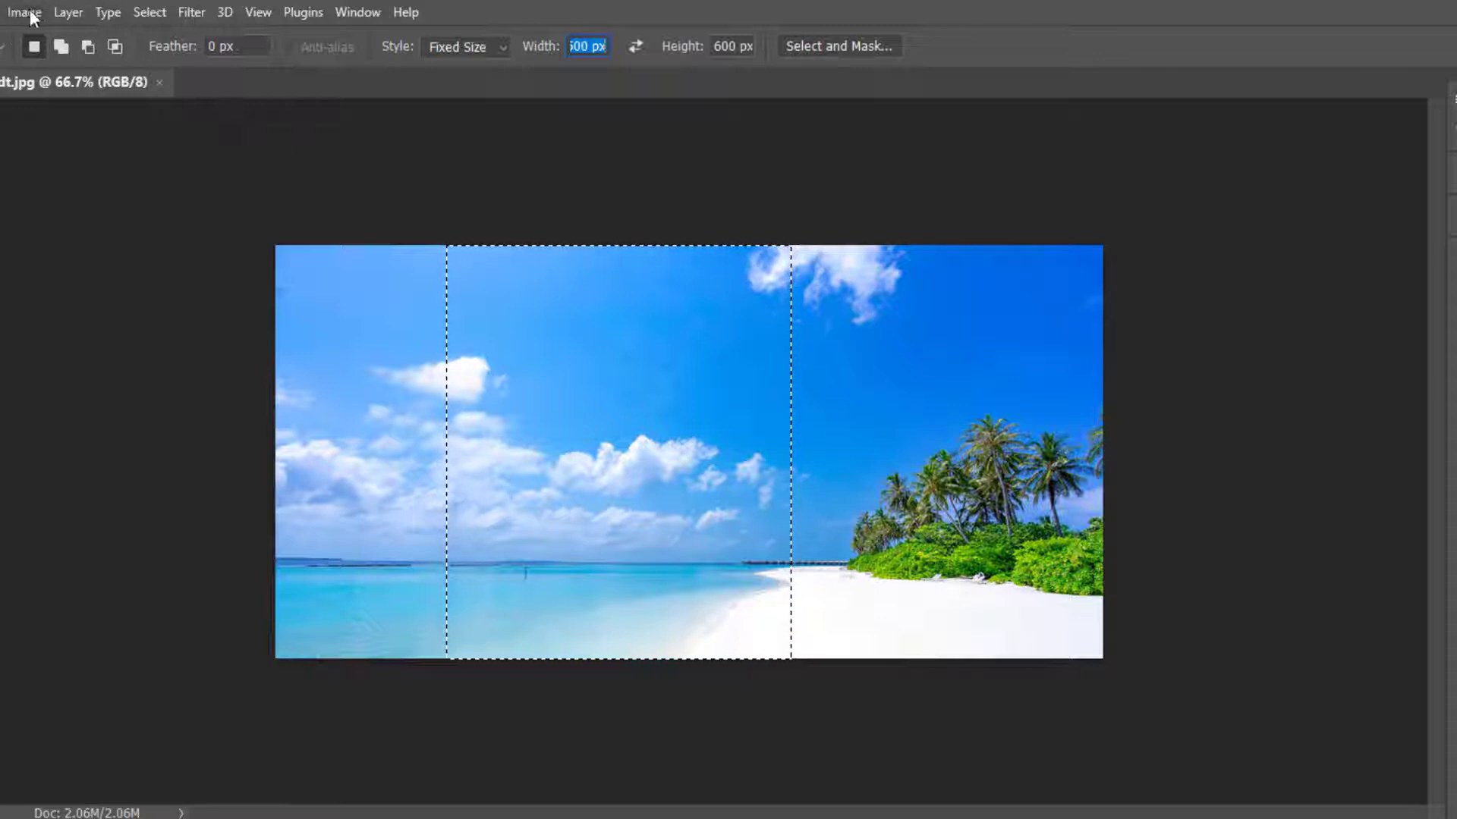
left_click(22, 12)
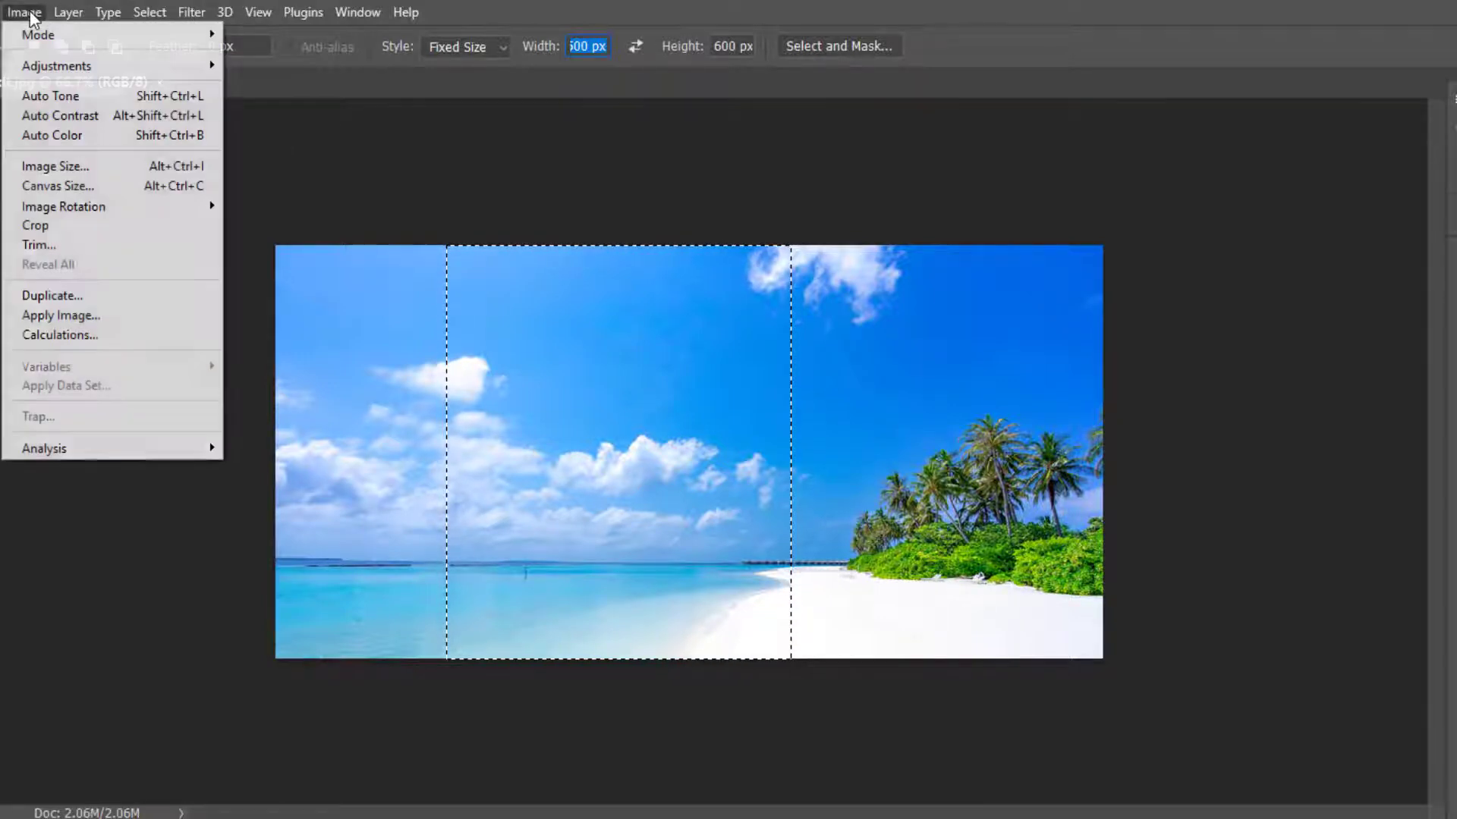
left_click(53, 226)
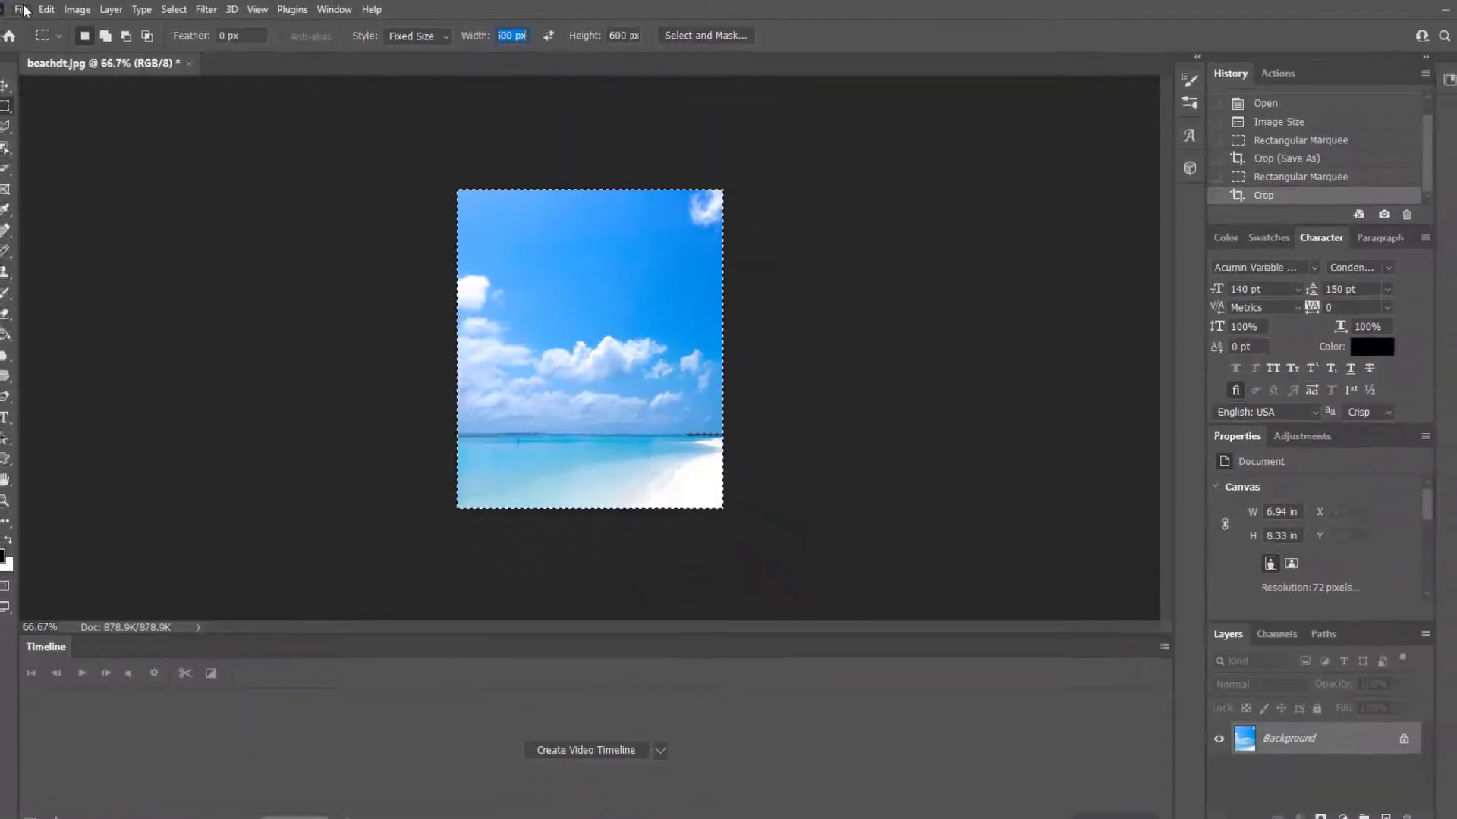
Save the 500 × 600 portrait crop as beachmobile.jpg with the default JPEG options.
left_click(34, 9)
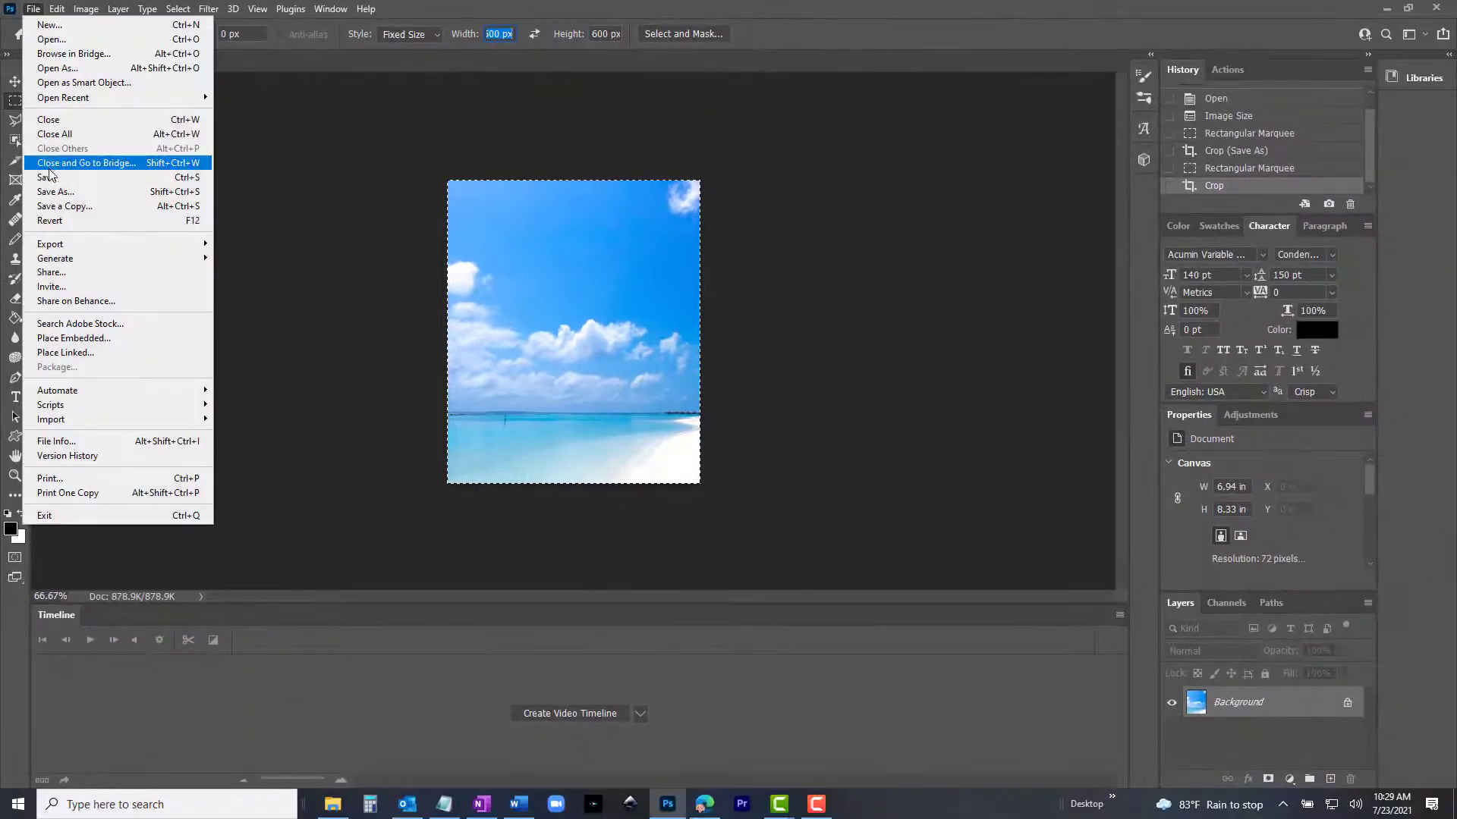
left_click(62, 191)
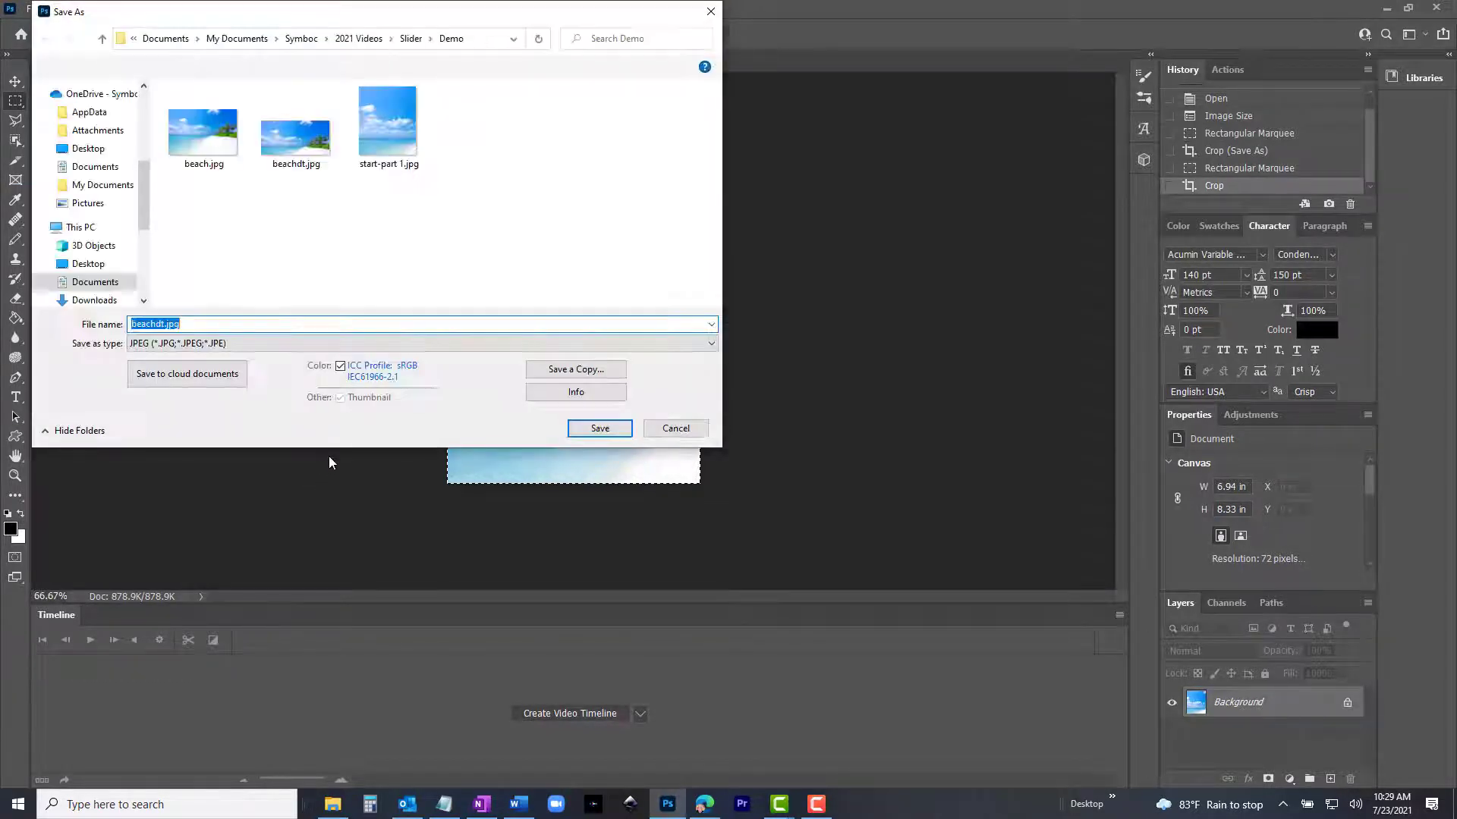
type("b")
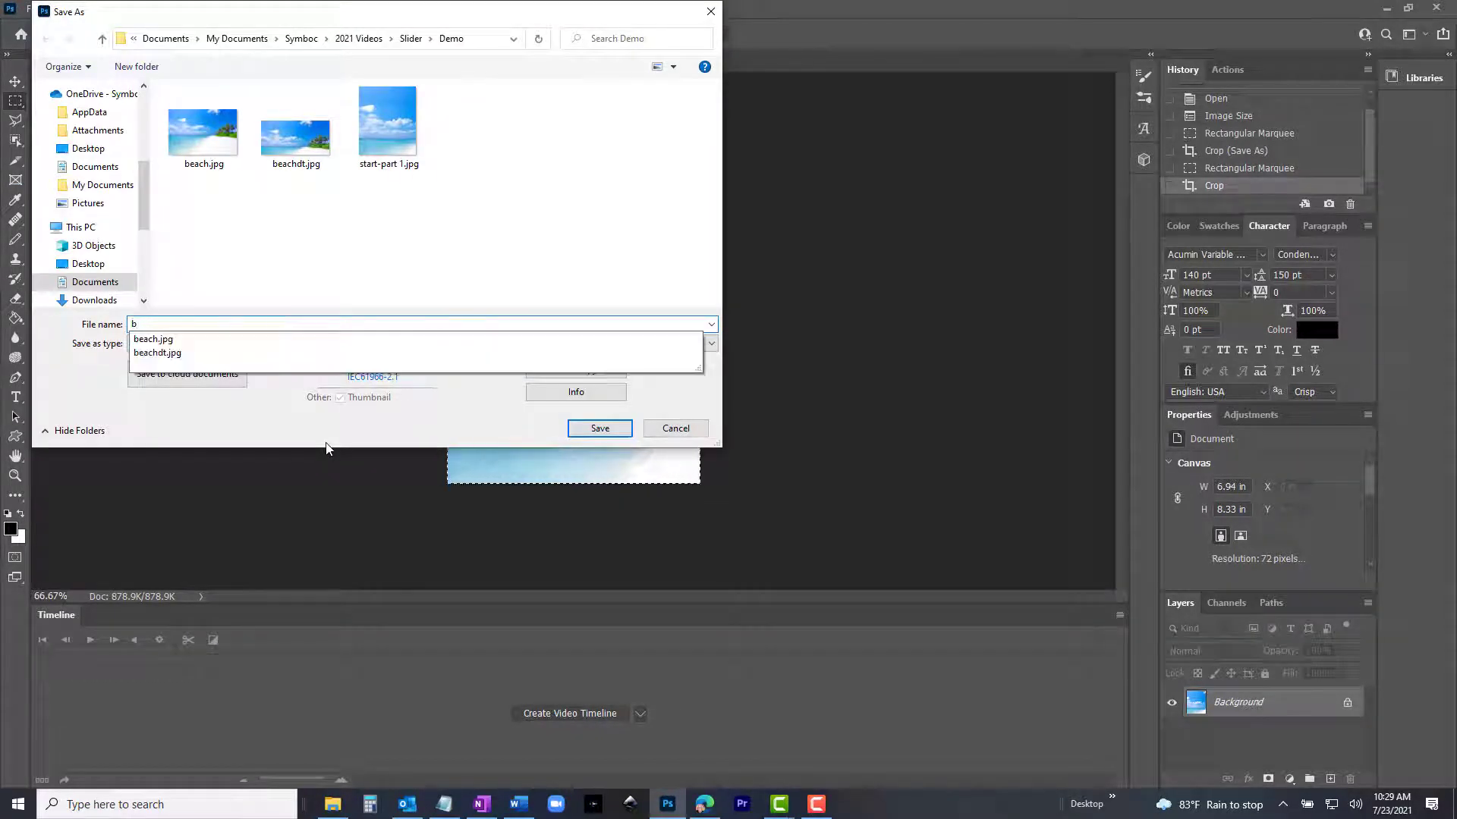
type("eachmobile")
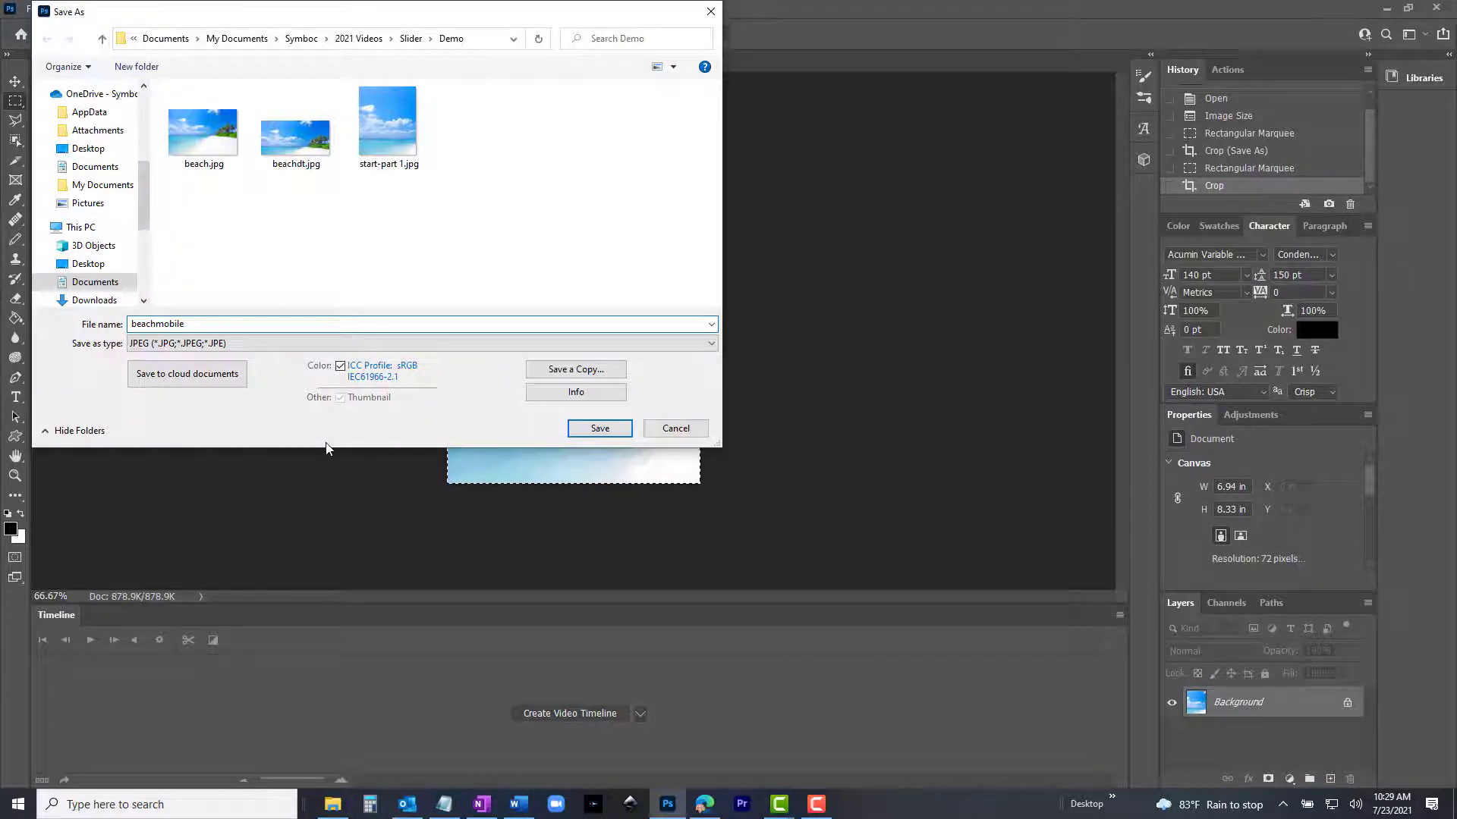
key("Escape")
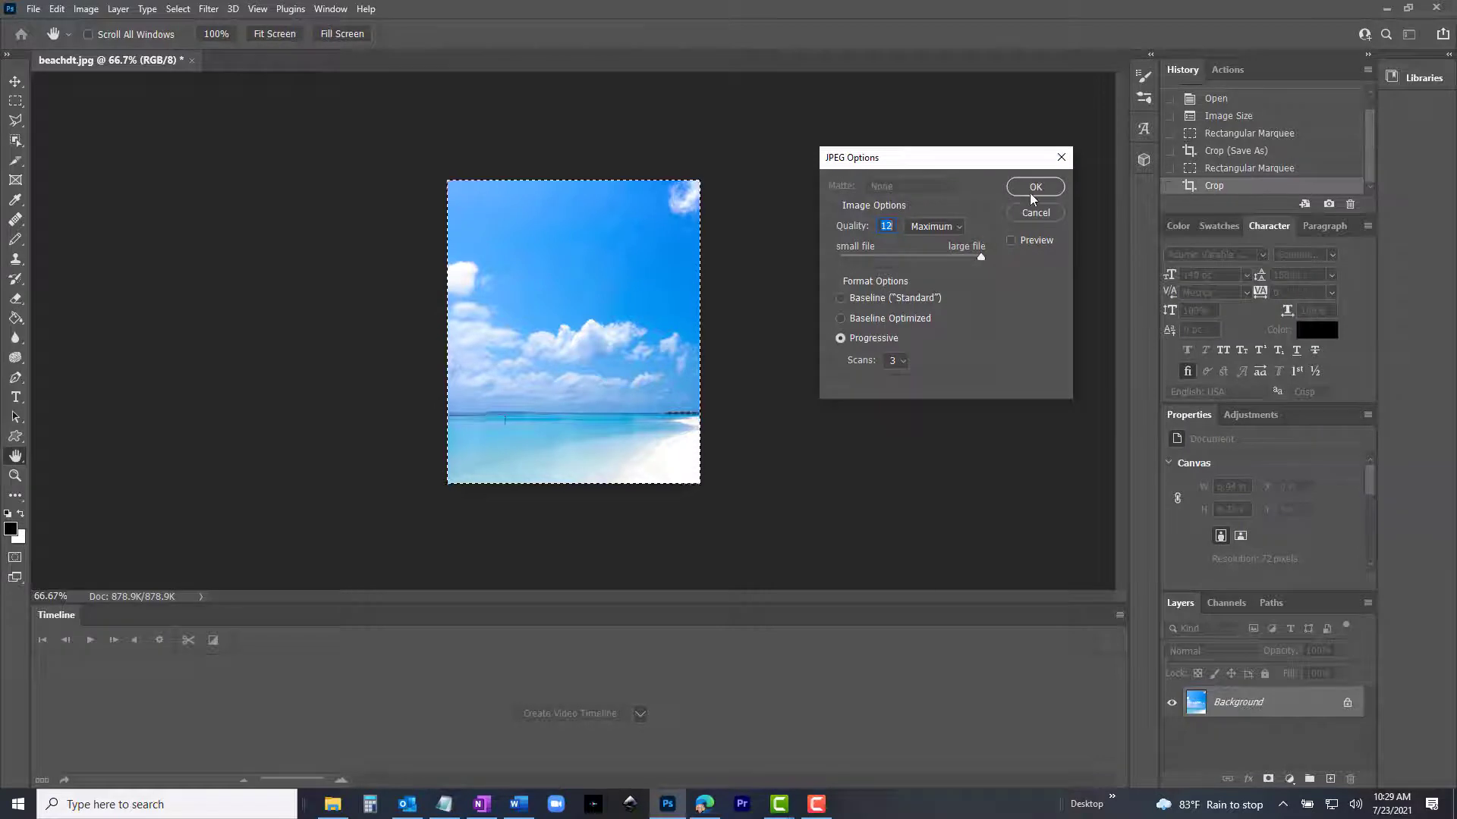
left_click(1034, 187)
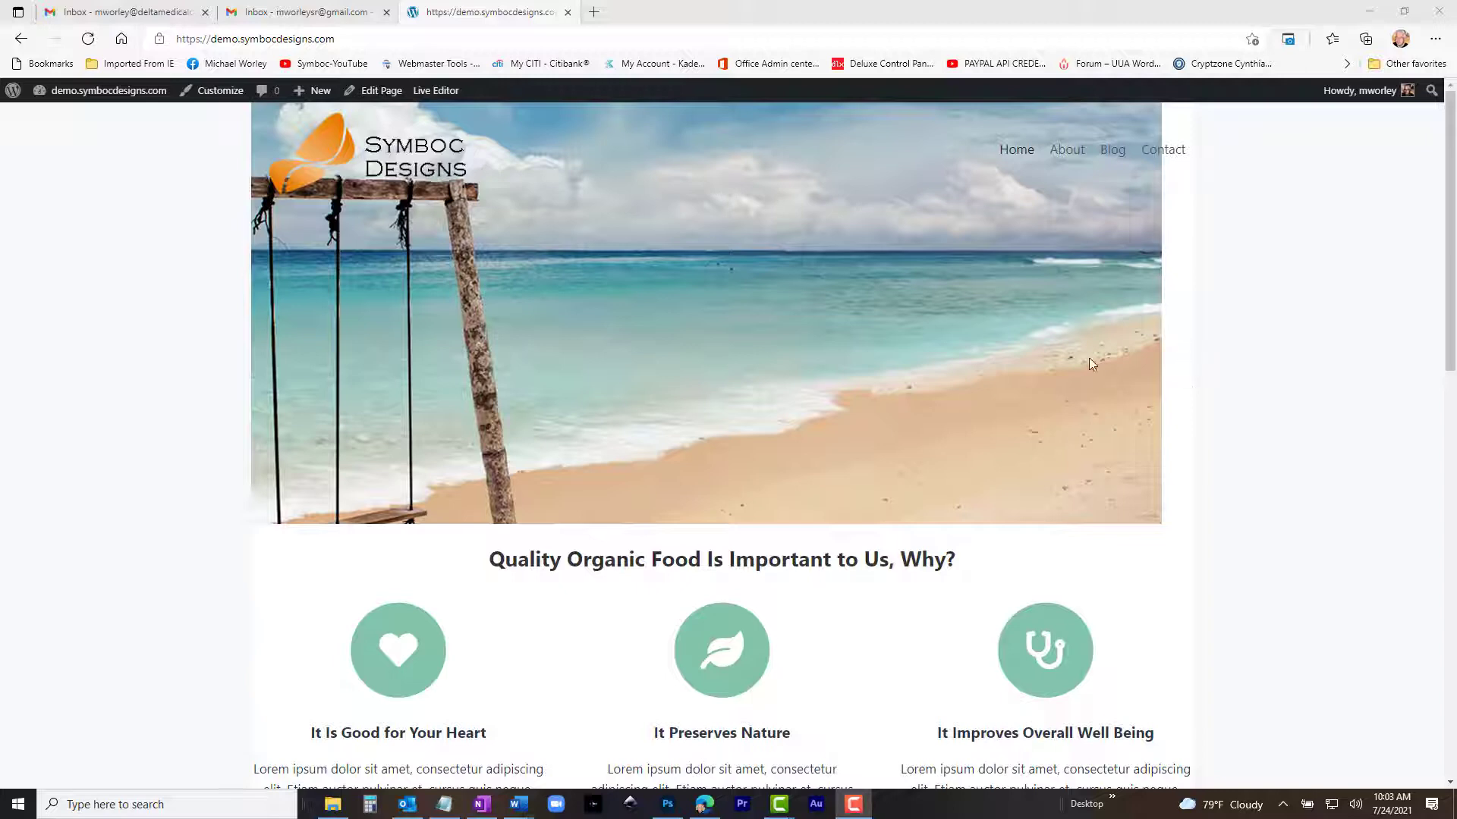
Go to the WordPress admin dashboard and open the Add New Plugins page.
mouse_move(68, 93)
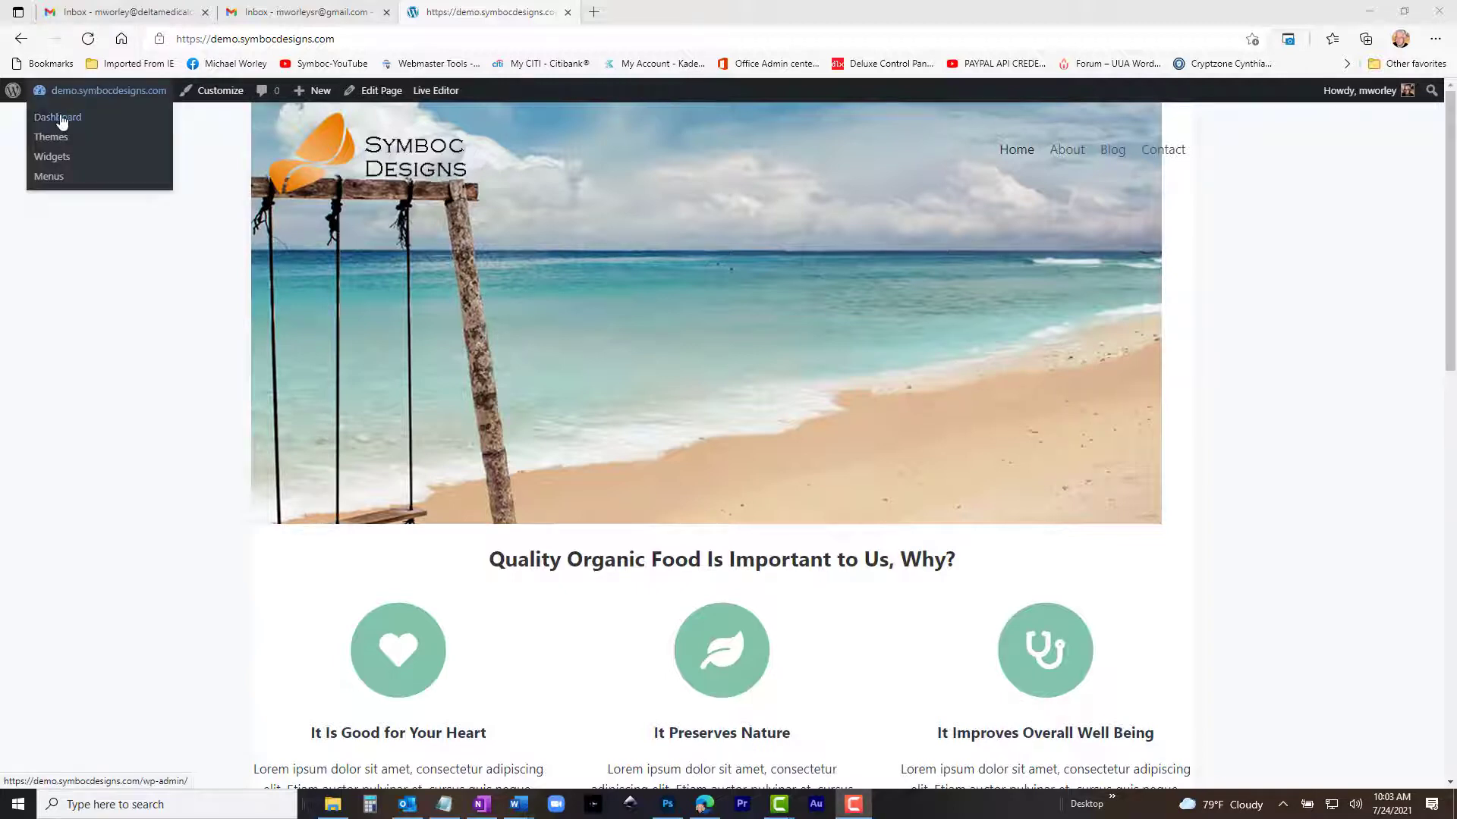
left_click(61, 119)
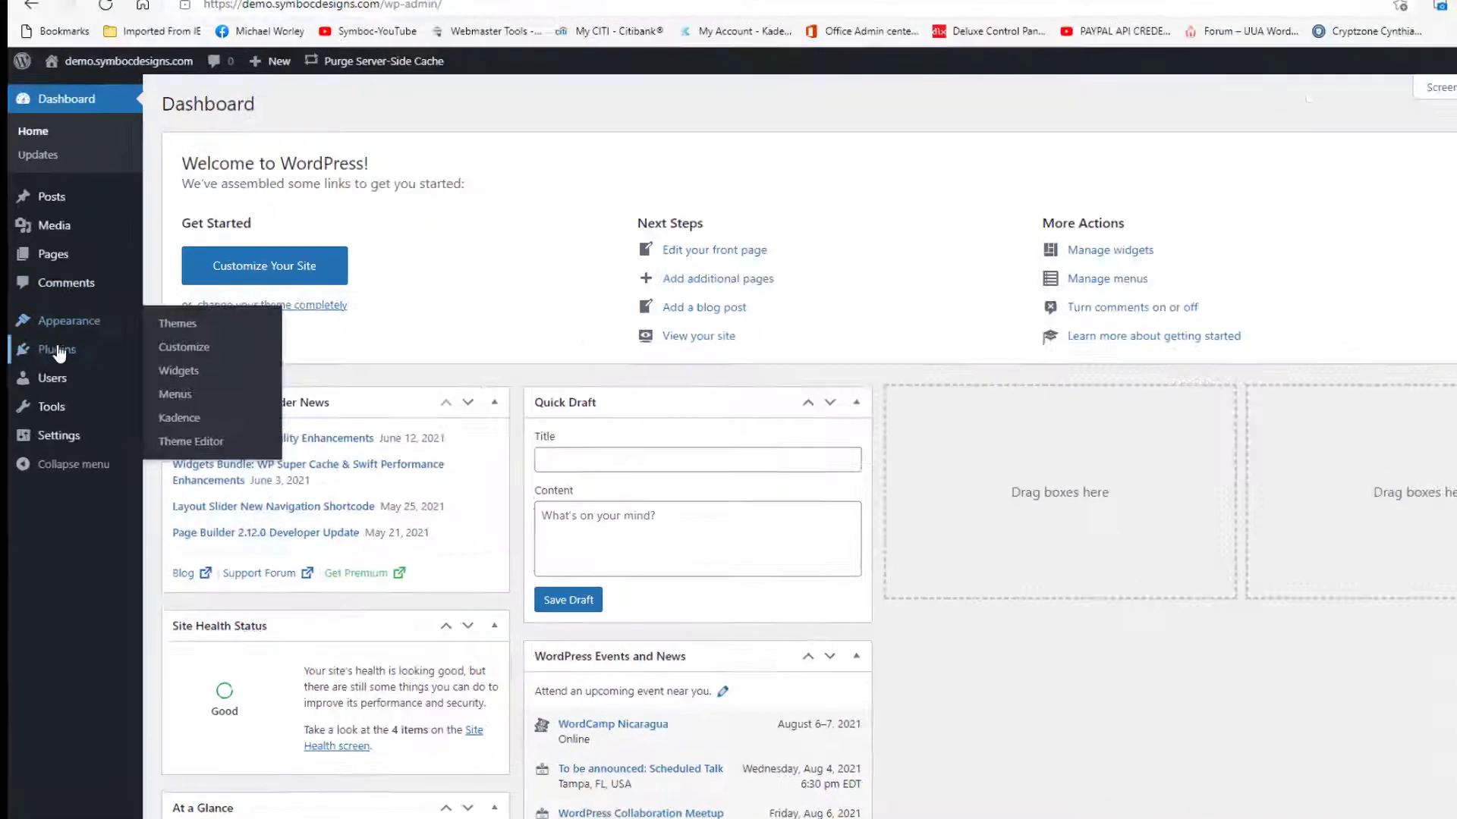
mouse_move(57, 349)
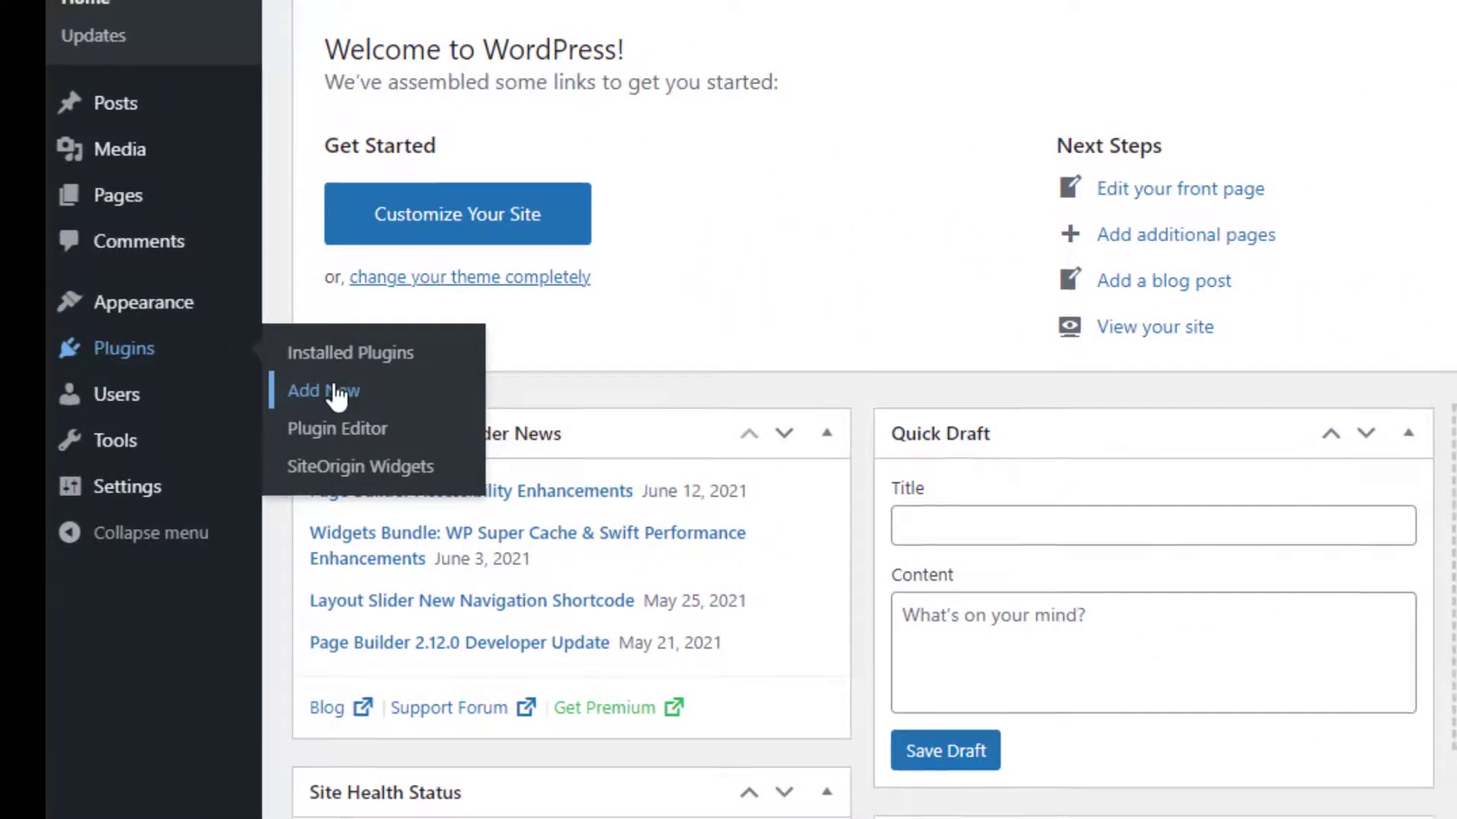
left_click(324, 396)
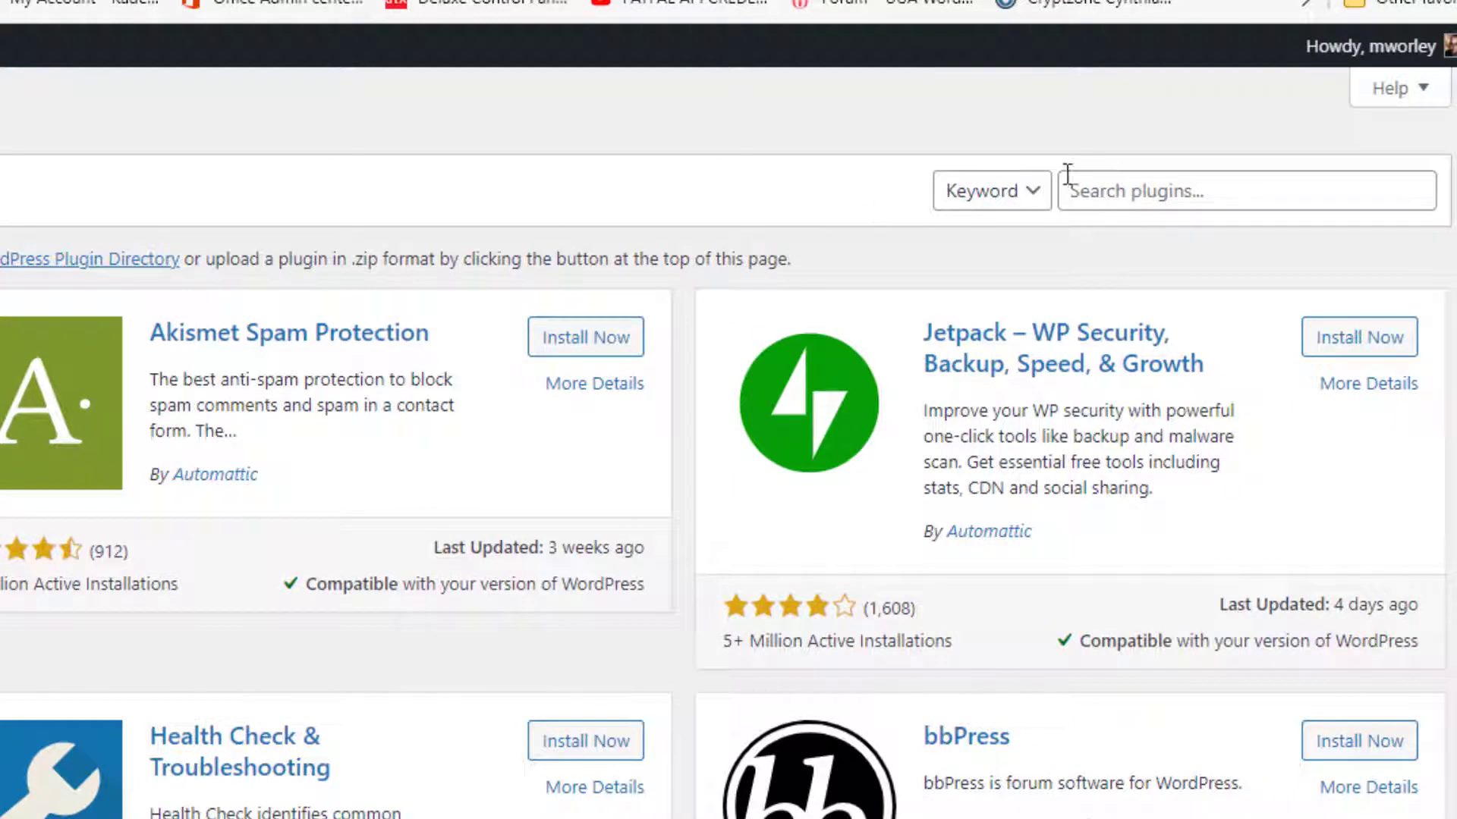
Search the plugin directory for 'smar', then install and activate Smart Slider 3.
left_click(1072, 189)
type("smart")
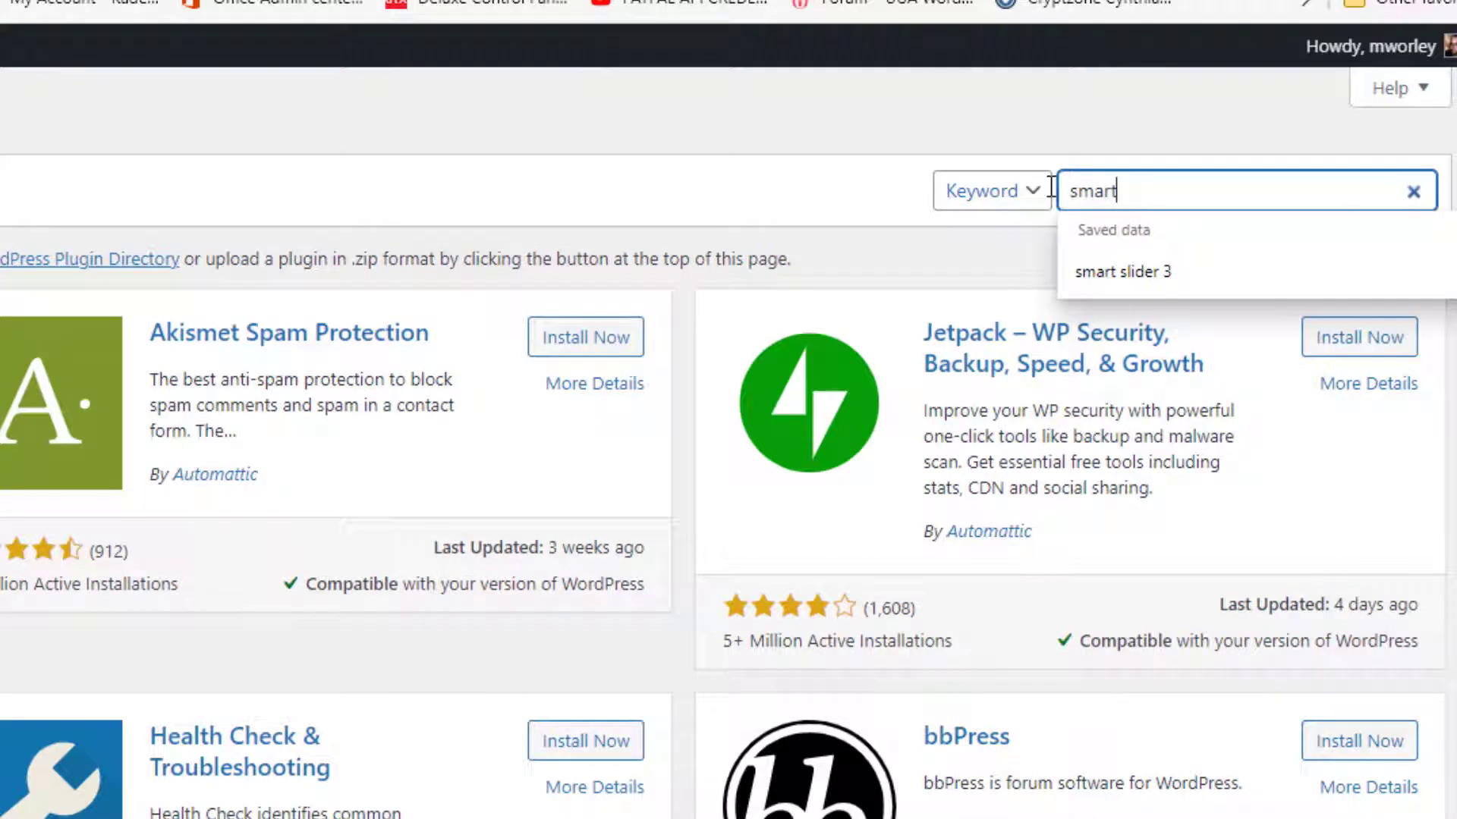
scroll(1051, 186, "down", 2)
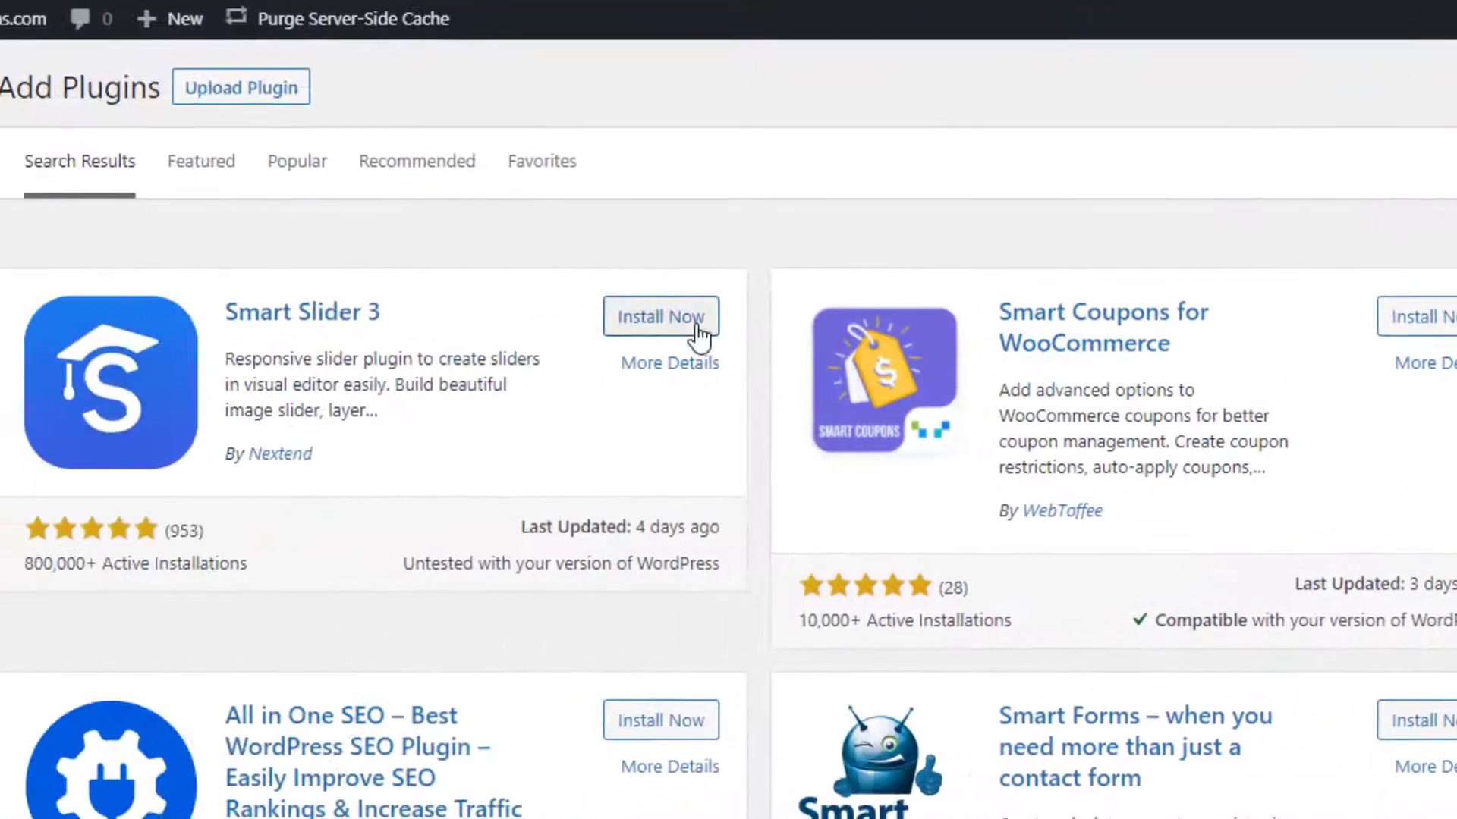
left_click(133, 343)
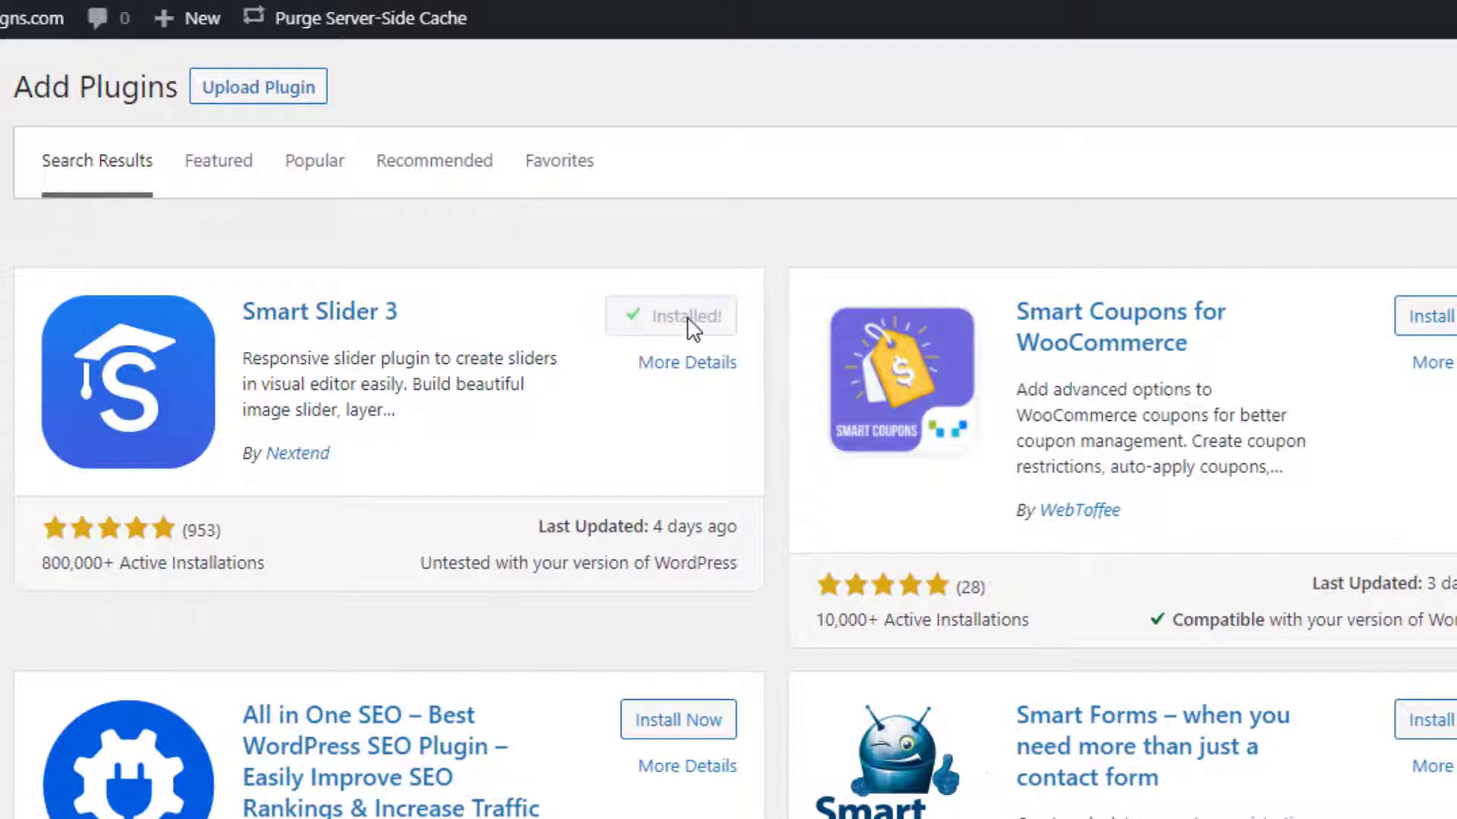
left_click(698, 328)
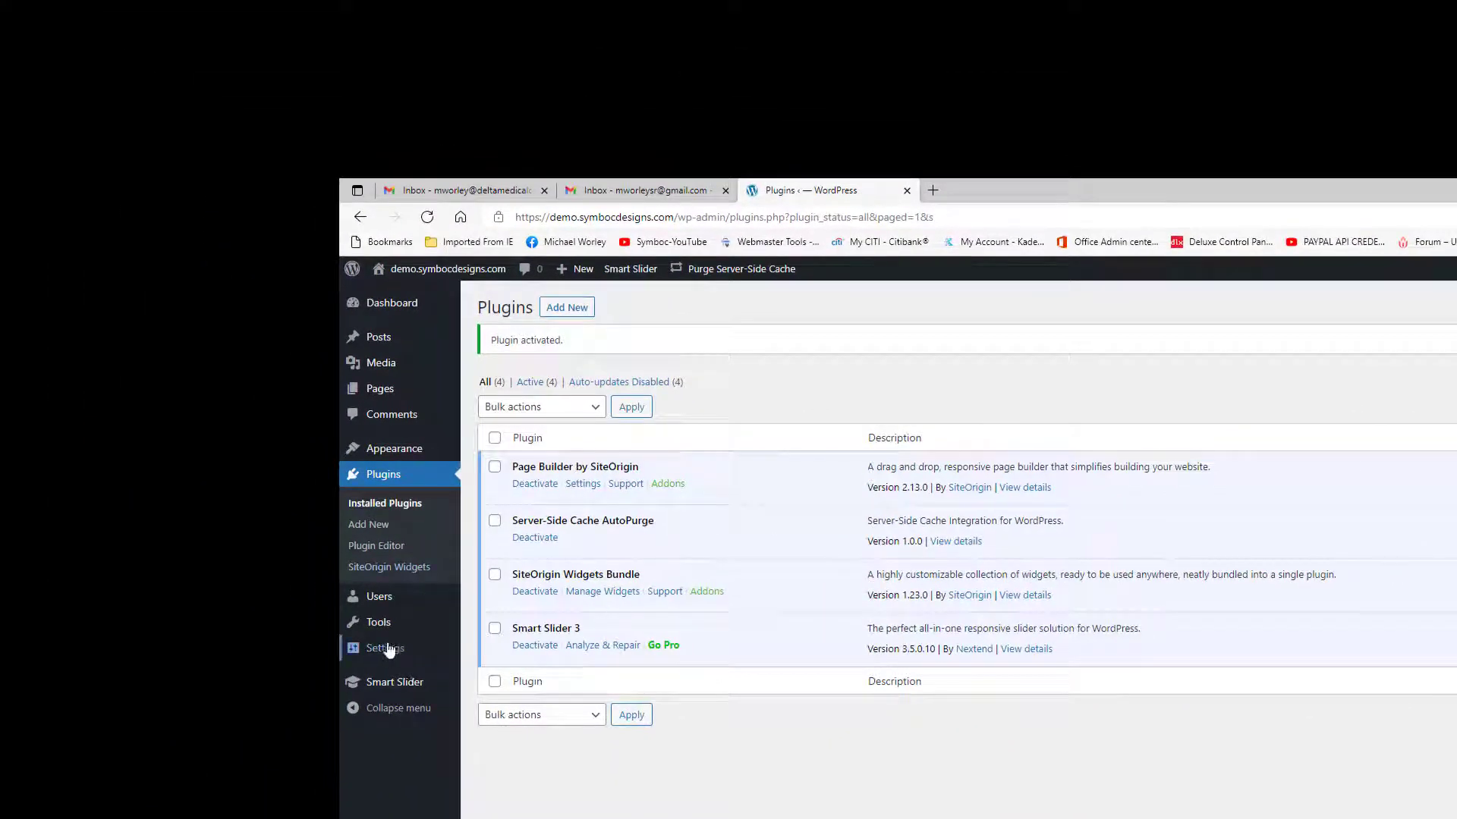
Start a new Smart Slider project from scratch and name it desktop.
mouse_move(402, 688)
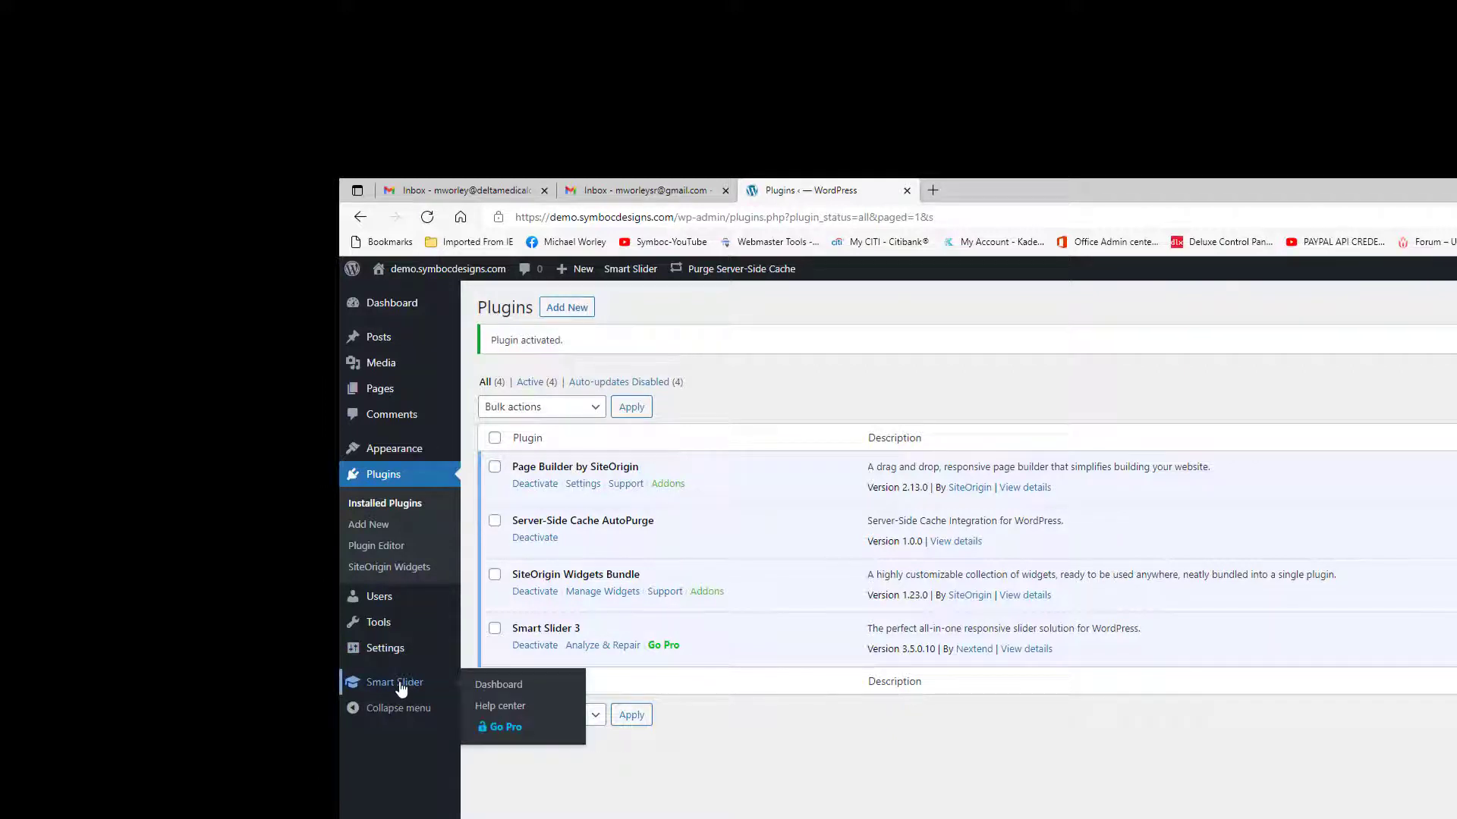
left_click(401, 687)
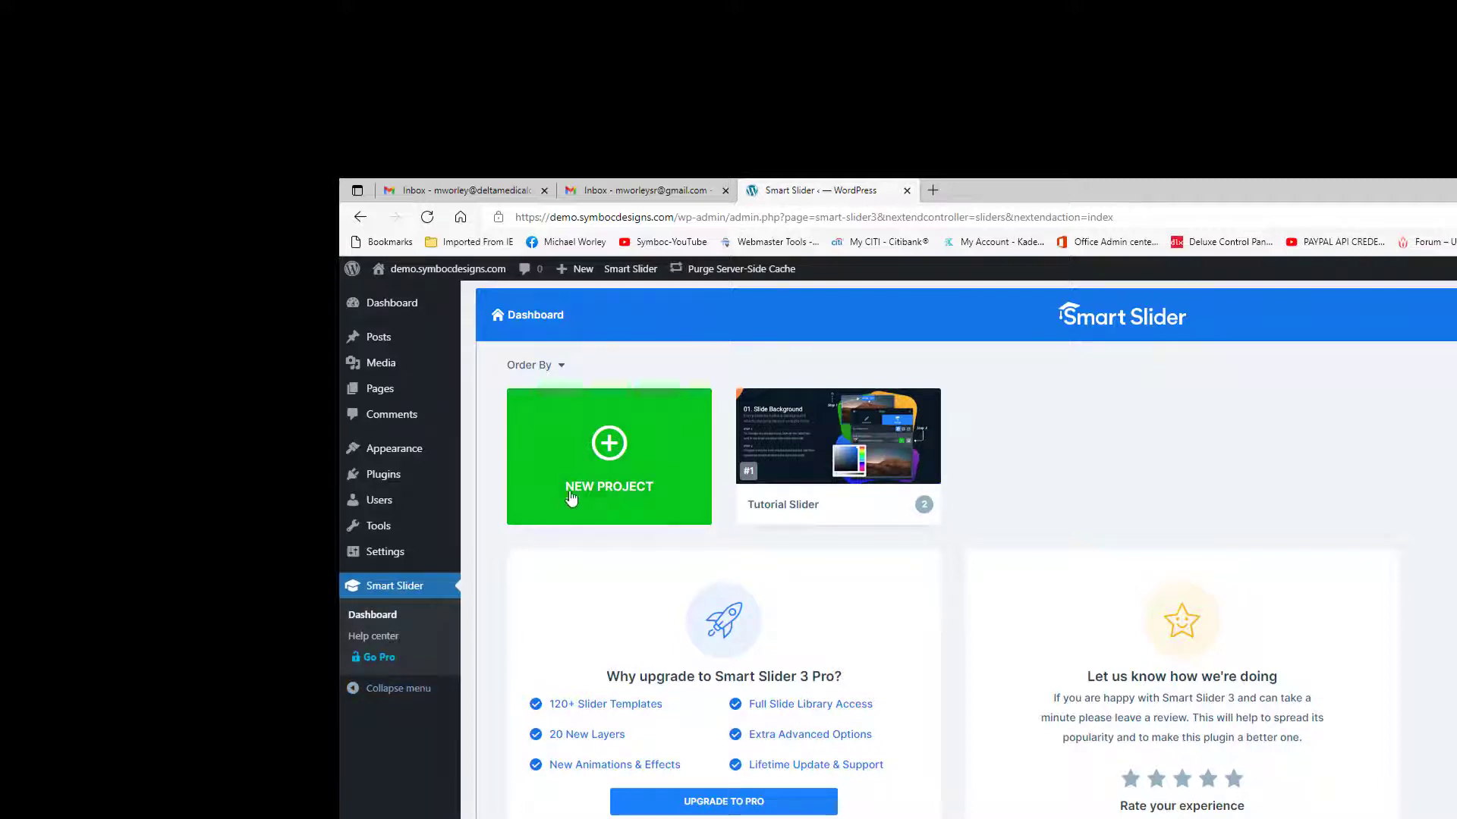
left_click(613, 453)
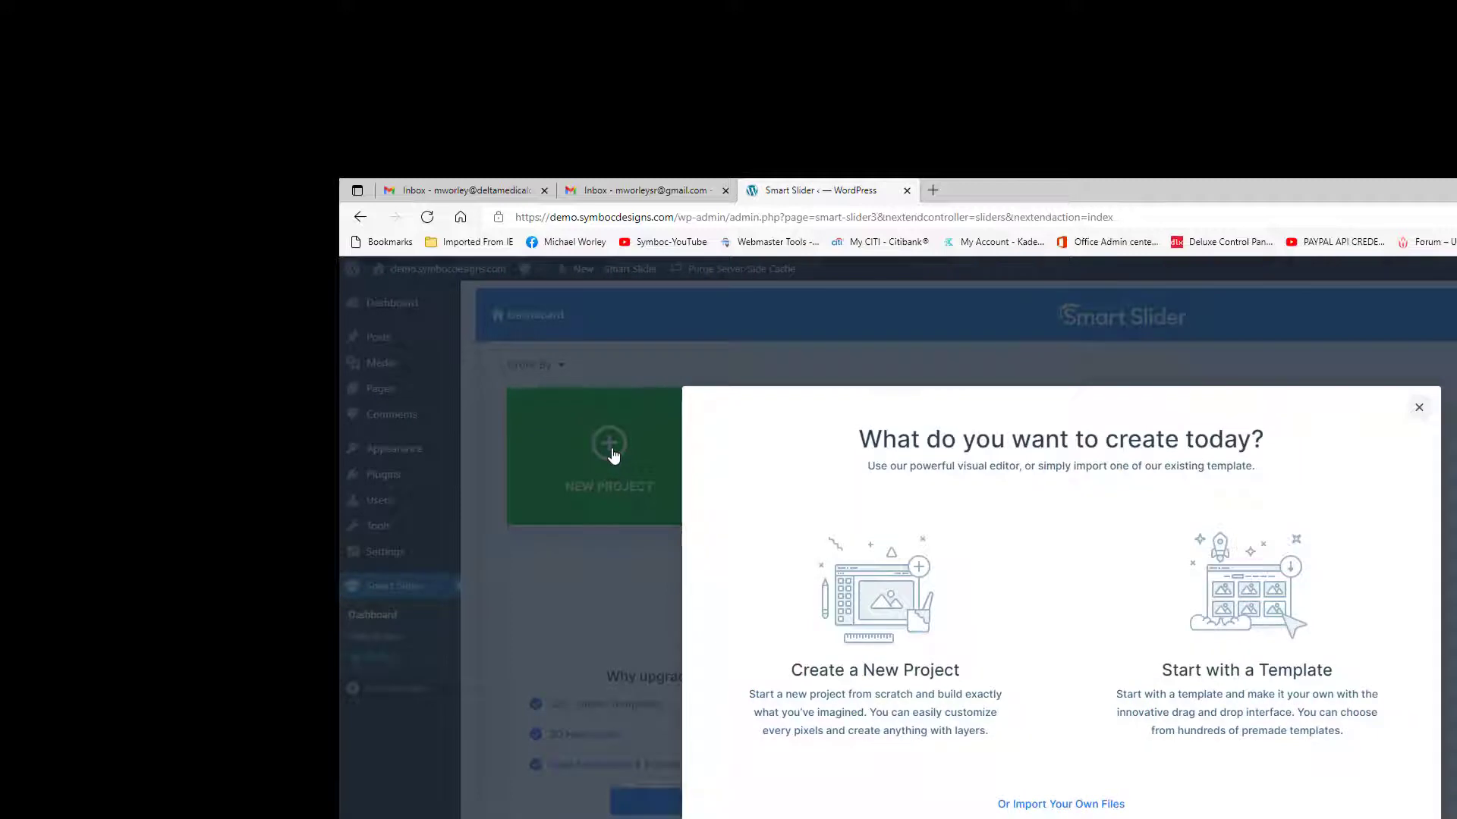
left_click(873, 701)
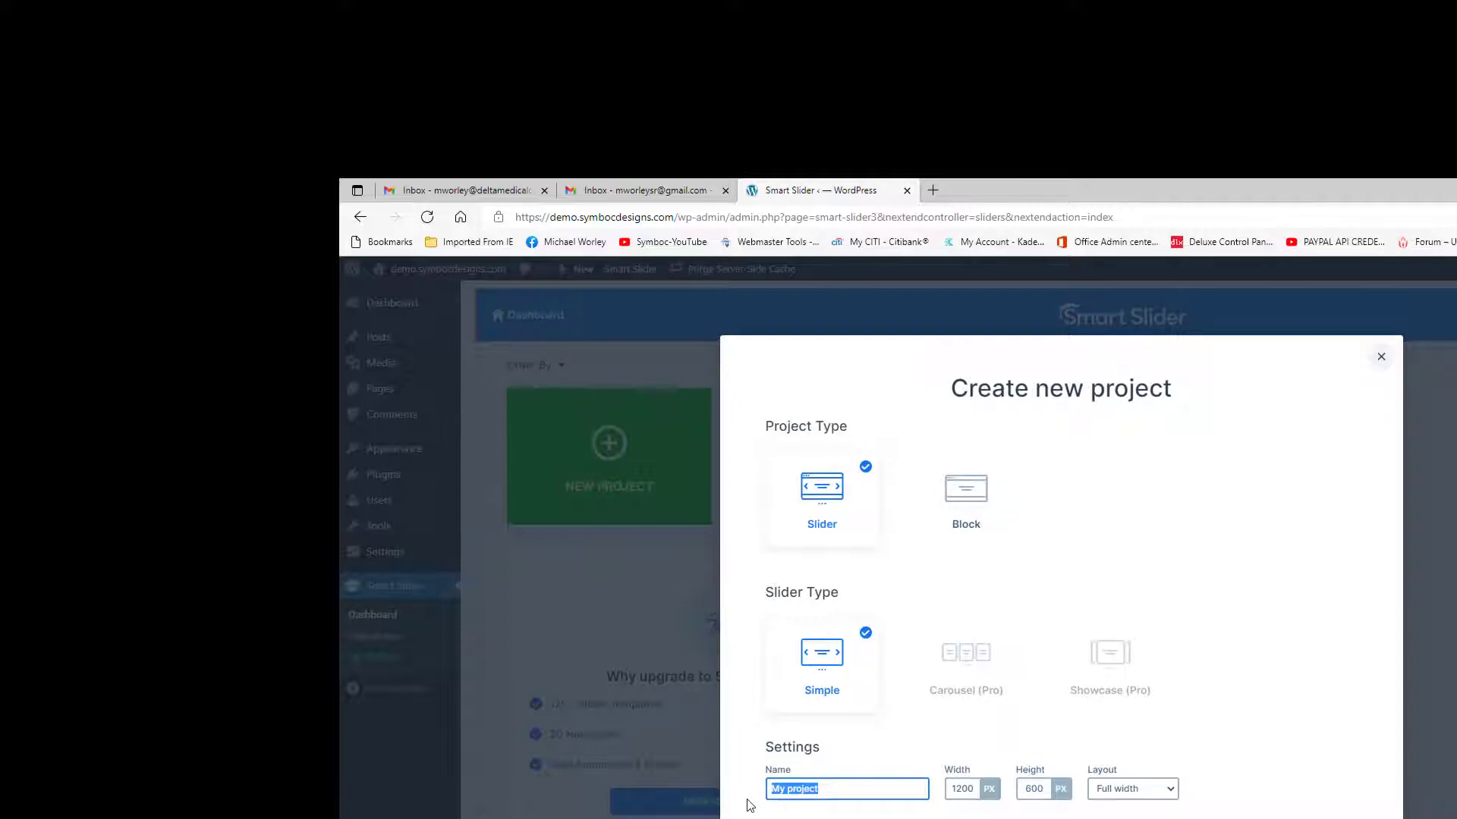
type("deskt")
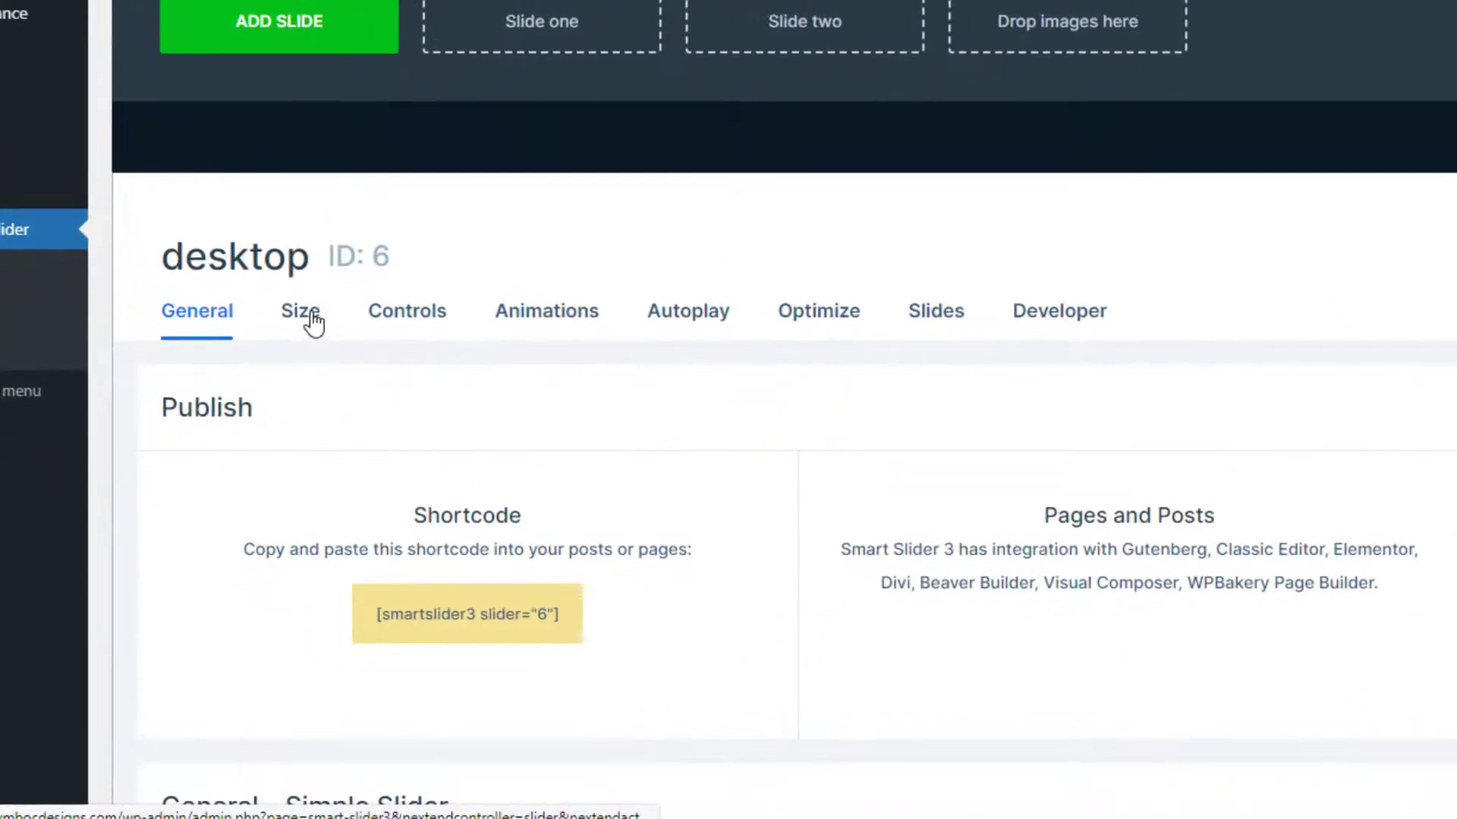
Switch Limit Slide Width off in the desktop slider's Size settings and save.
scroll(307, 357, "down", 4)
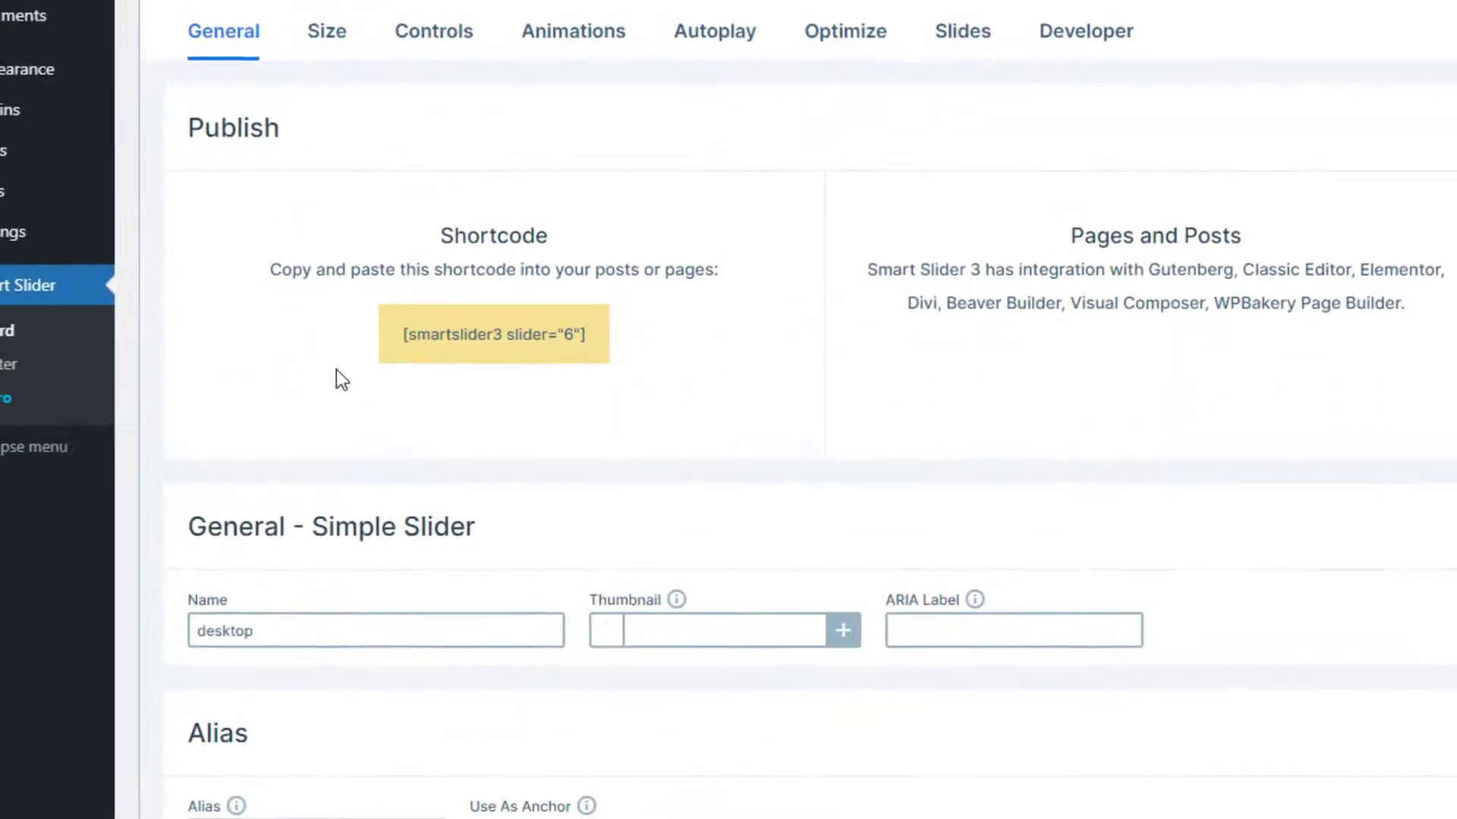
scroll(335, 372, "down", 4)
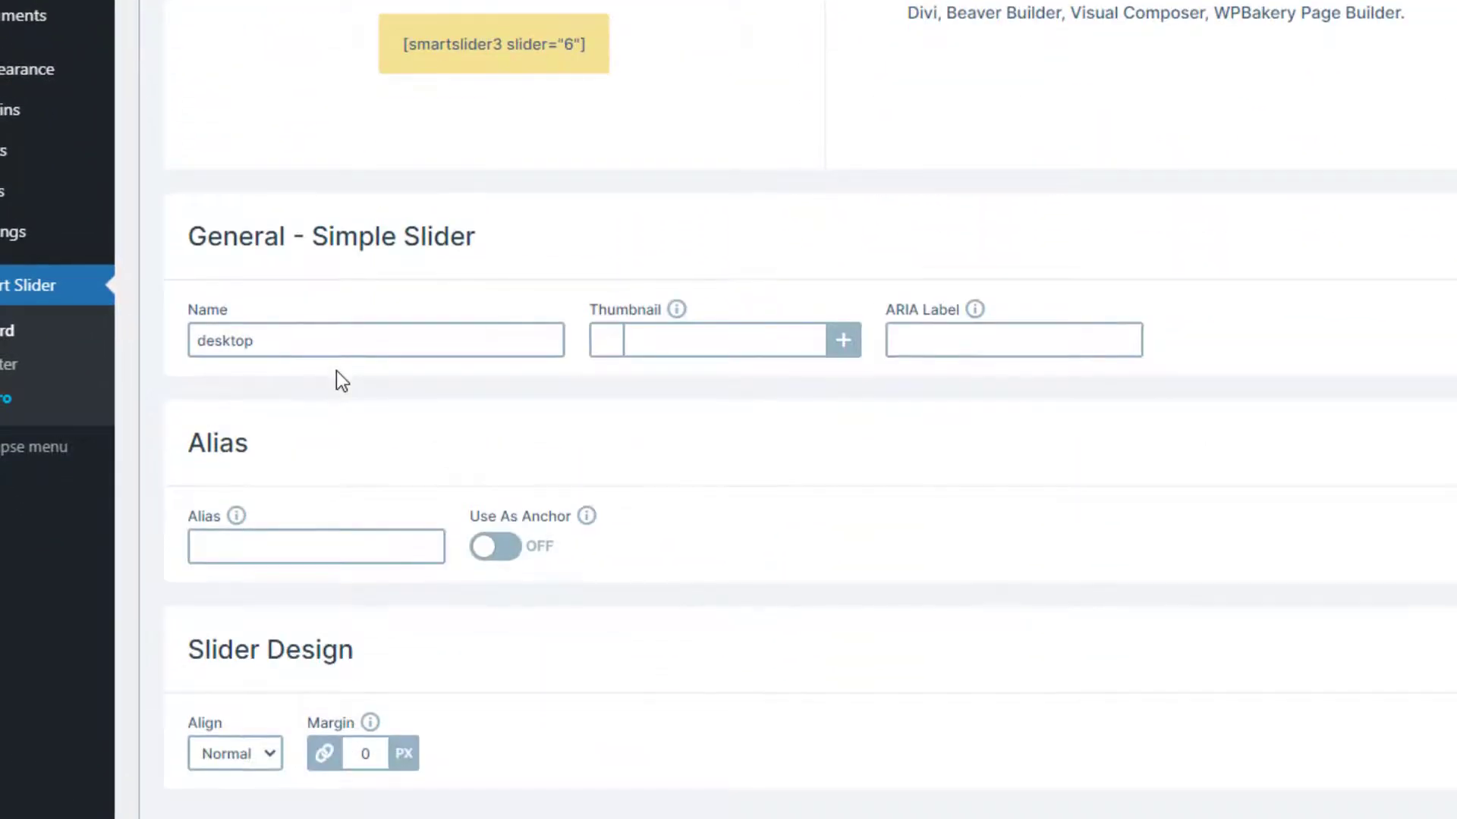
scroll(335, 371, "up", 8)
left_click(334, 375)
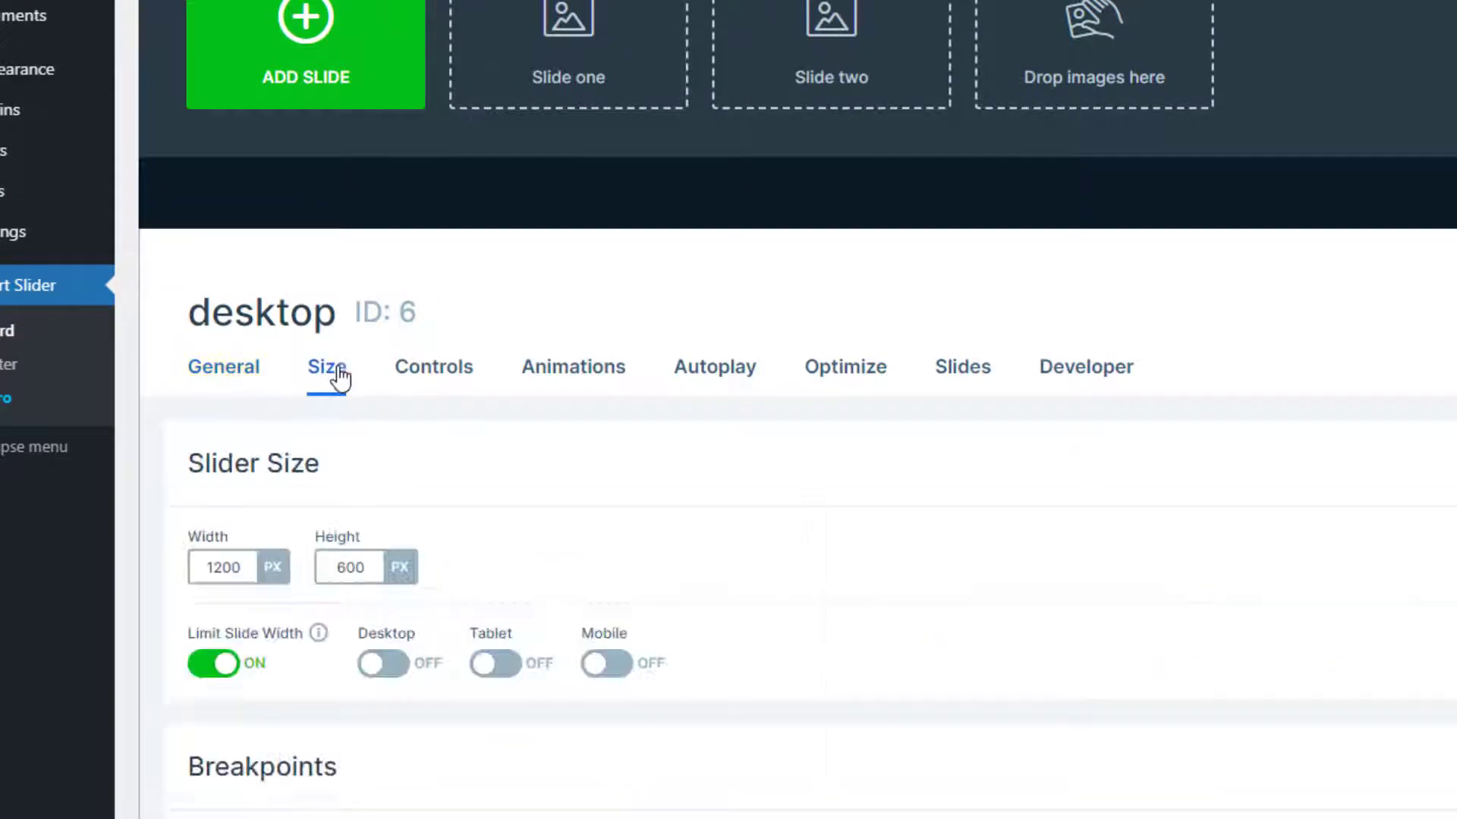
scroll(771, 389, "down", 3)
scroll(771, 385, "down", 4)
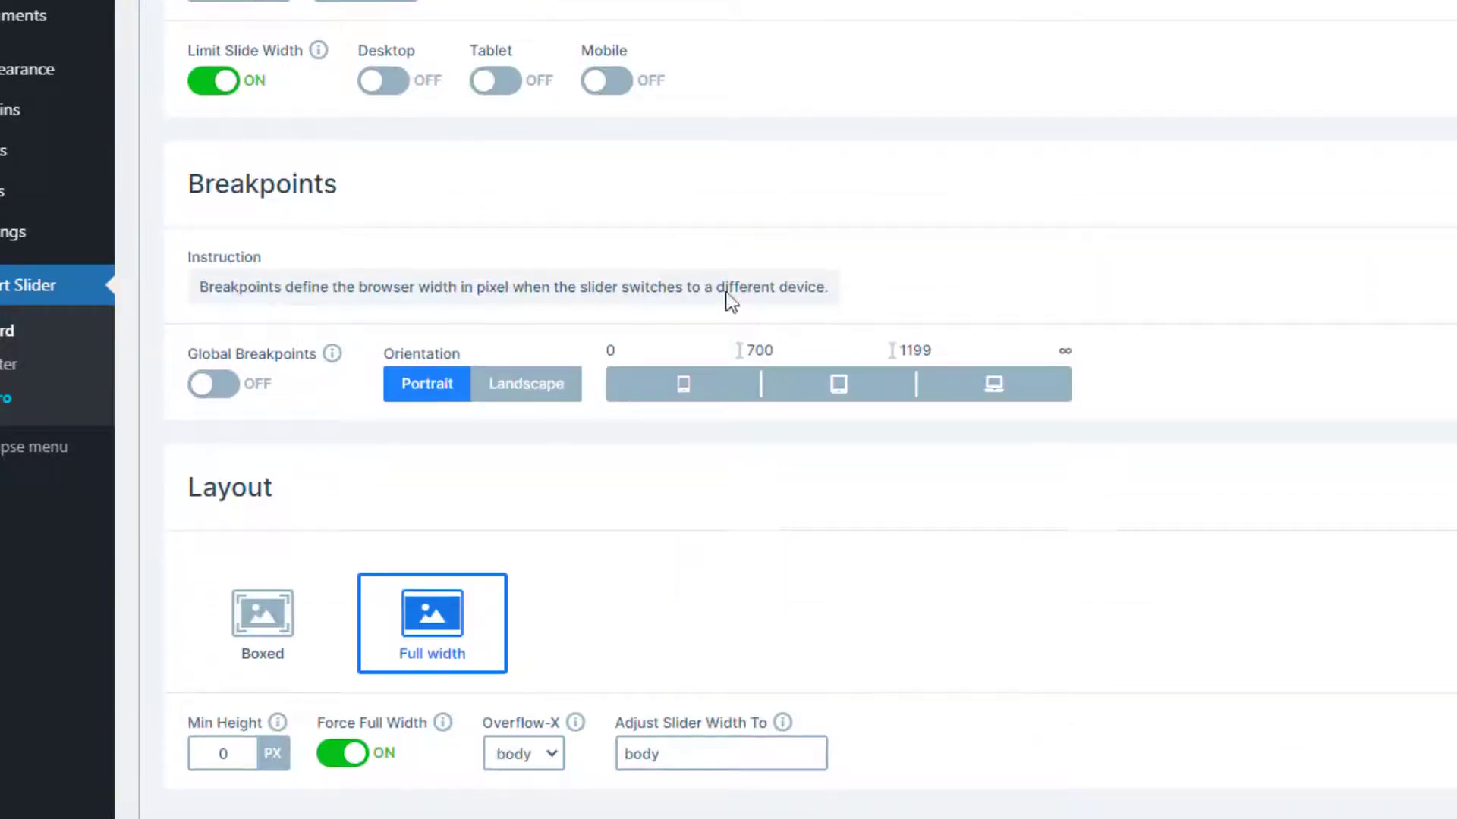
left_click(216, 84)
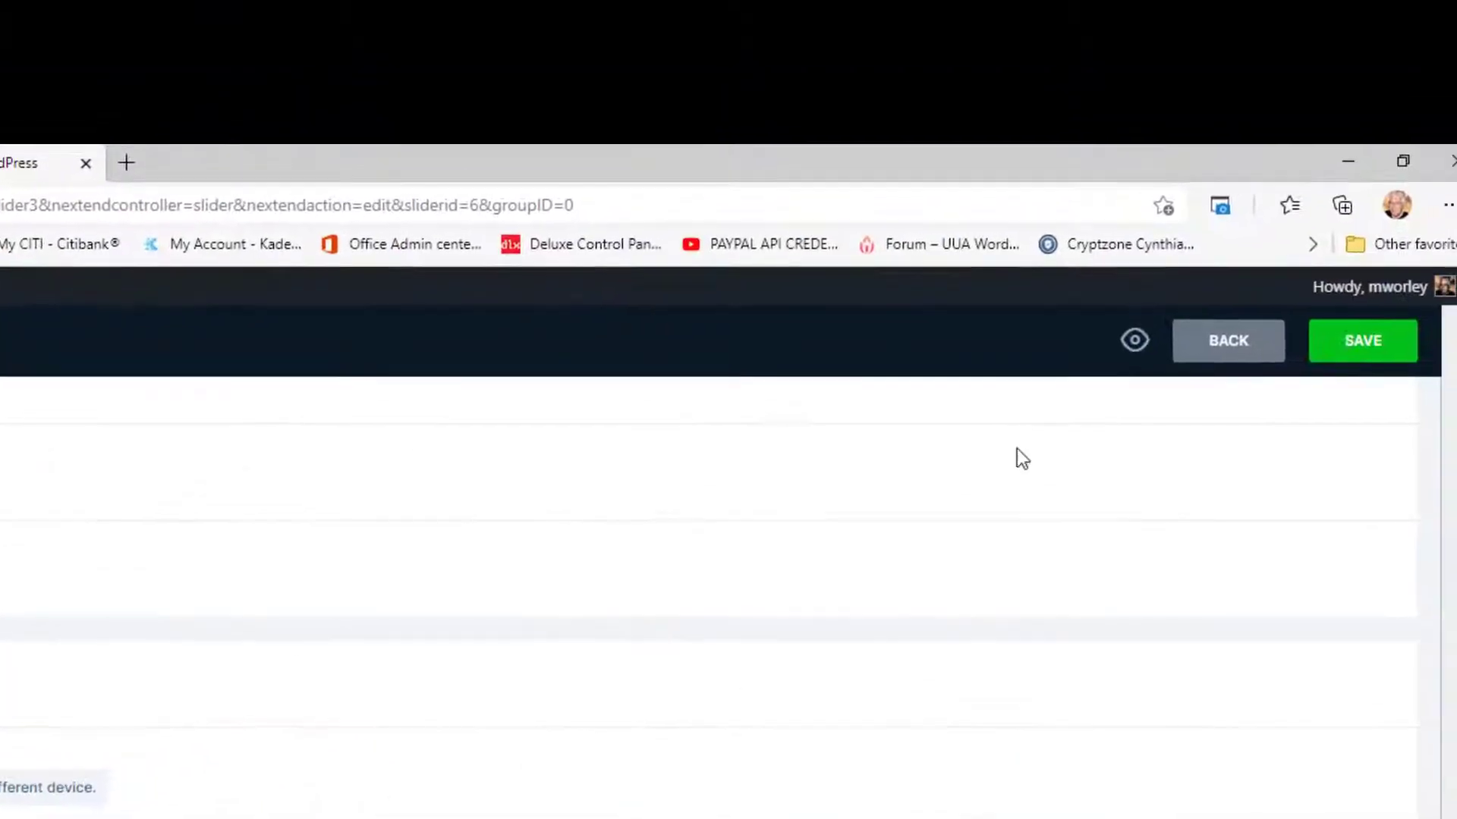
left_click(1366, 340)
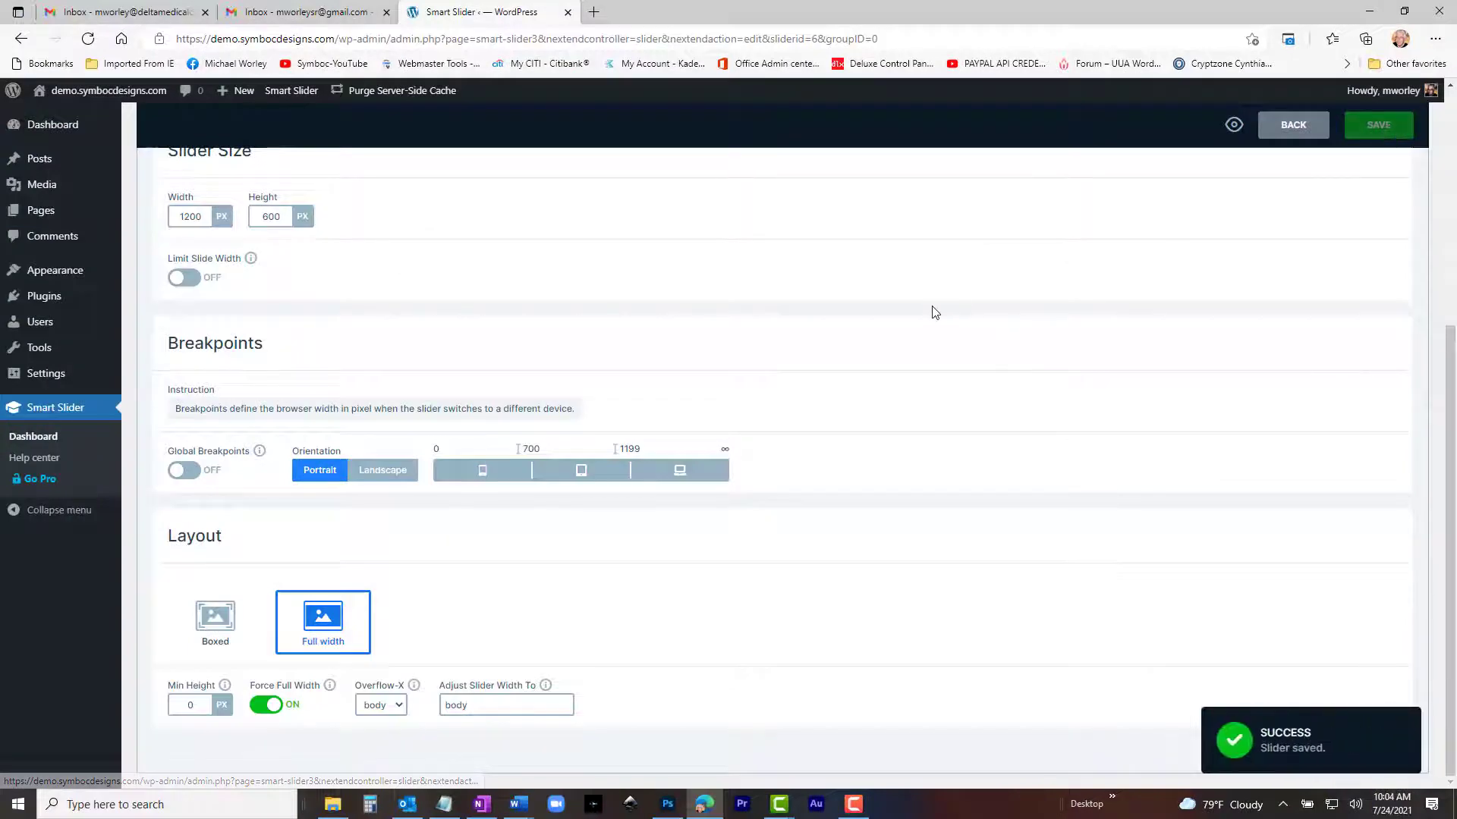
scroll(930, 312, "up", 5)
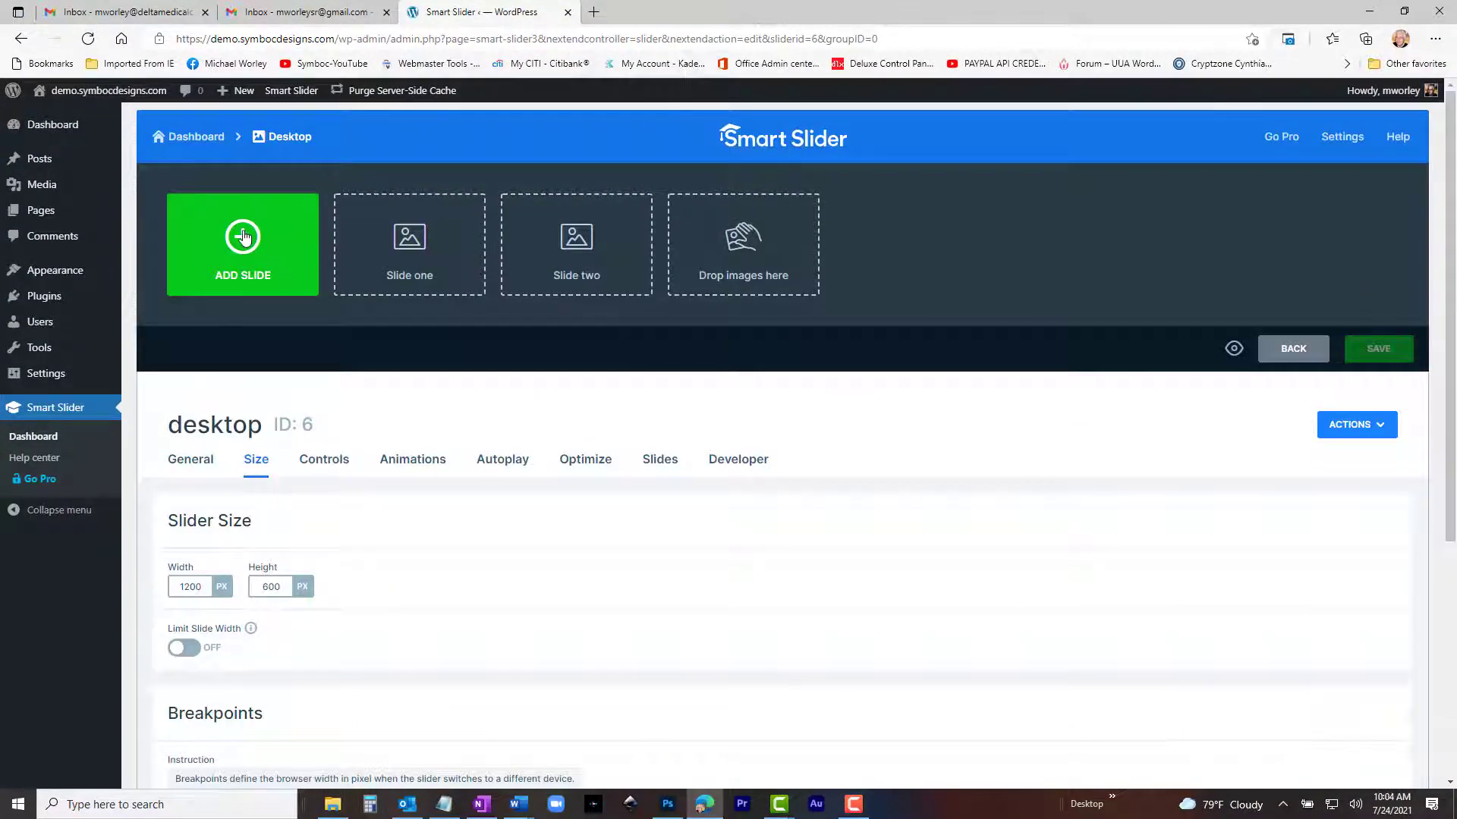
Add an image slide using the beach-full-screen image to the desktop slider.
left_click(243, 237)
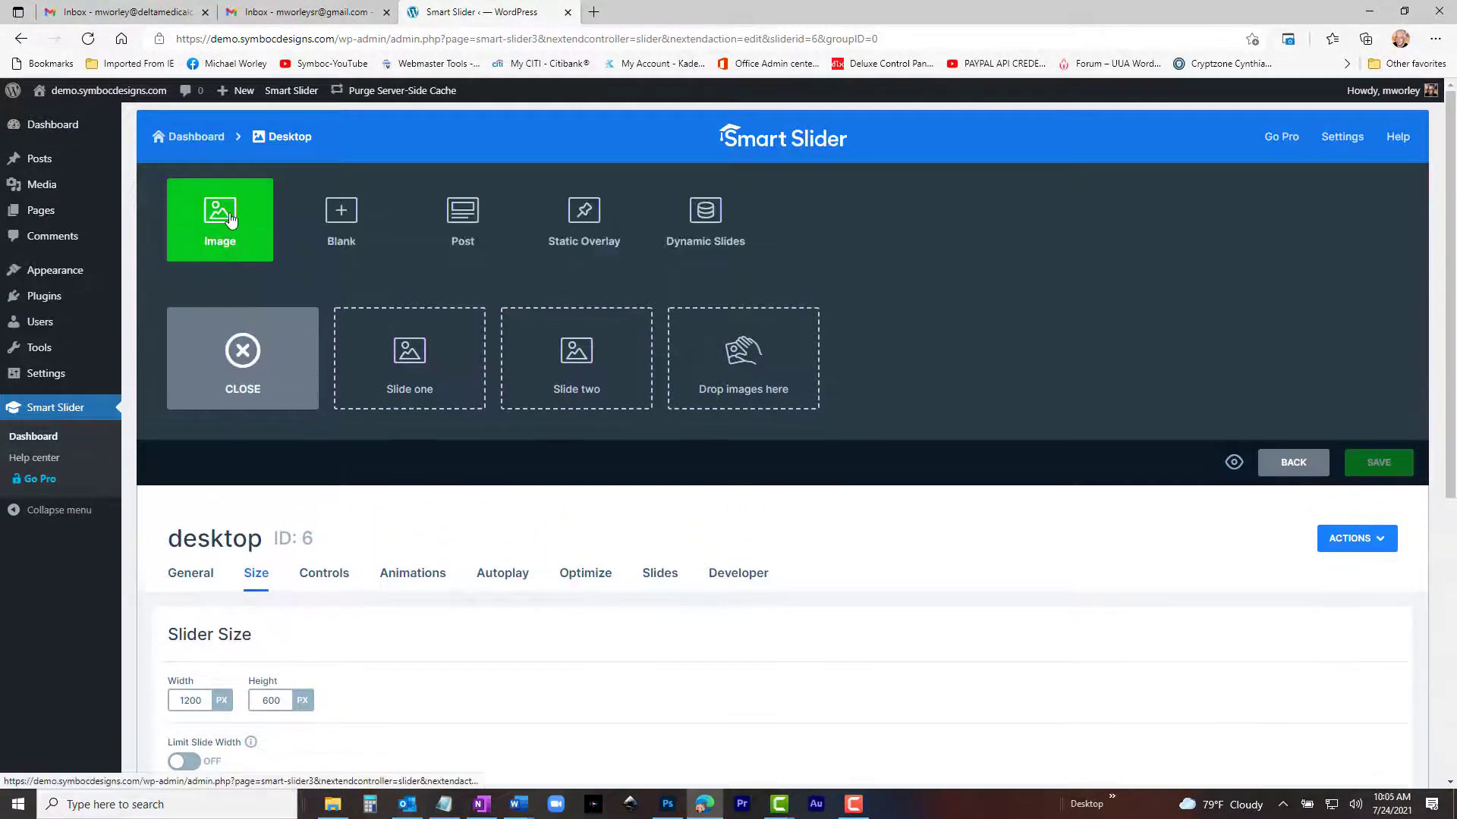
left_click(231, 220)
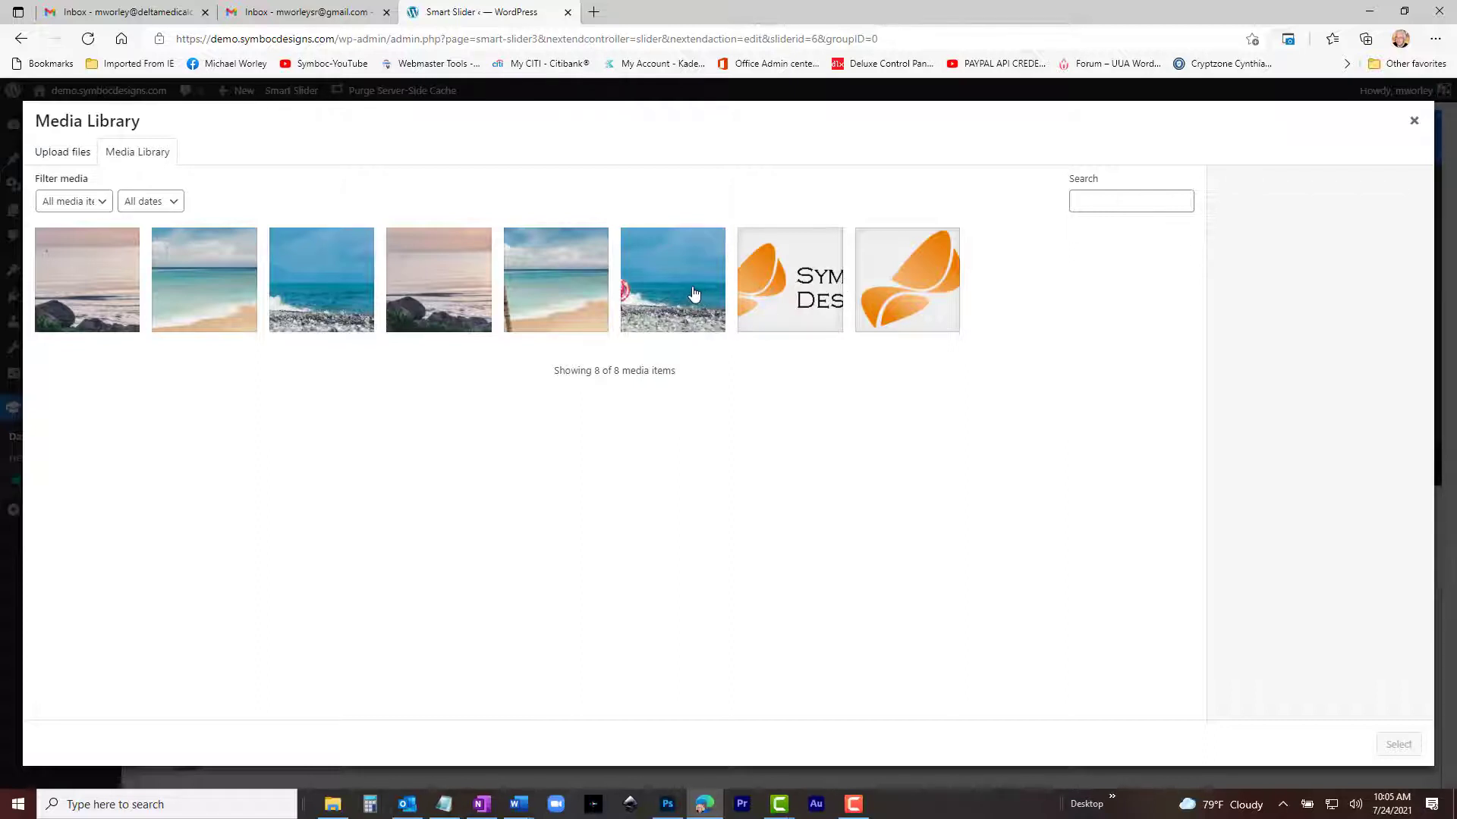
left_click(692, 294)
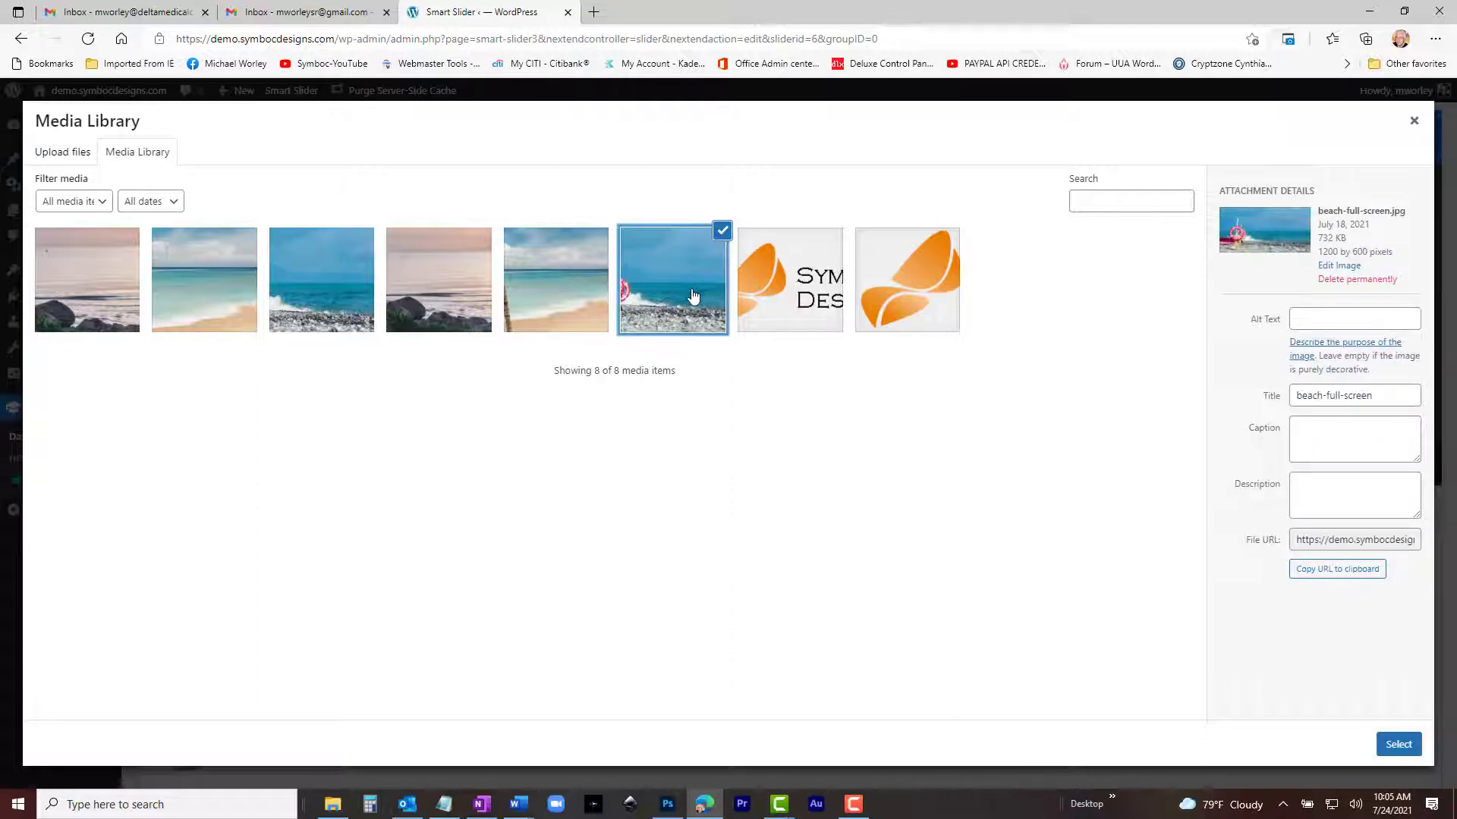
left_click(1404, 748)
left_click(1400, 744)
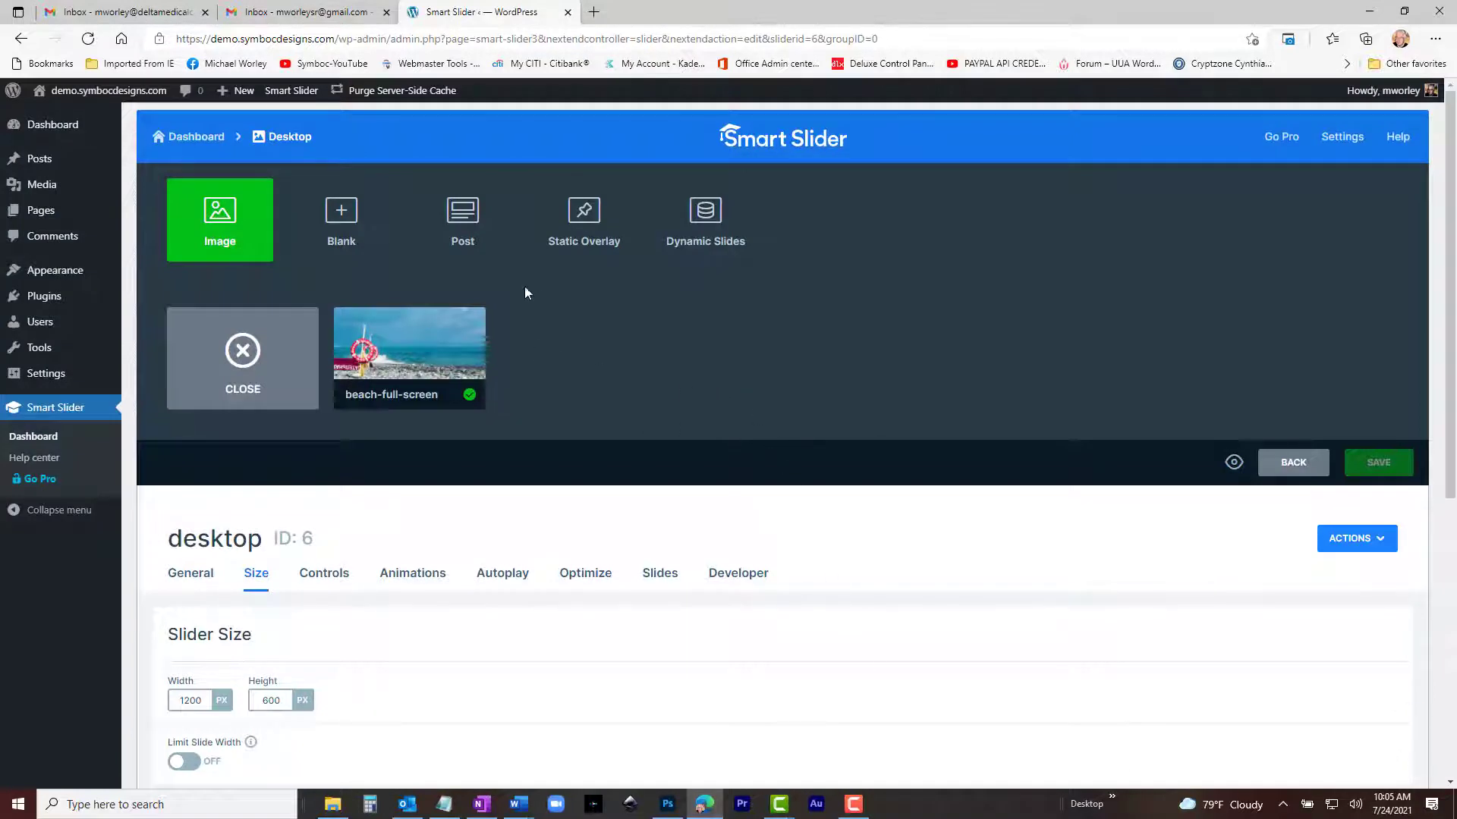
Add two more image slides from the beach2 and beach3-full-screen images.
left_click(228, 218)
left_click(555, 309)
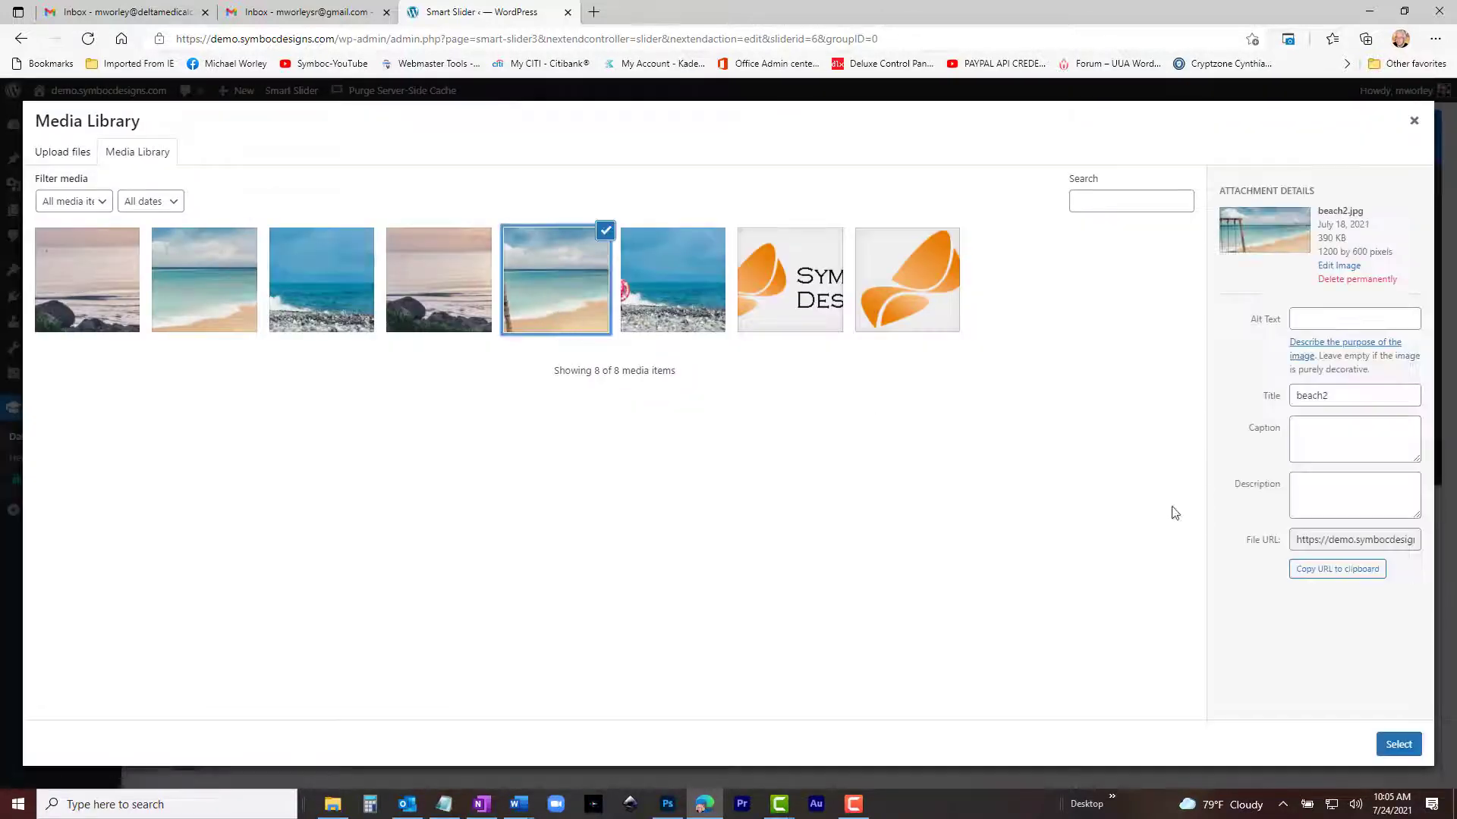
left_click(1404, 747)
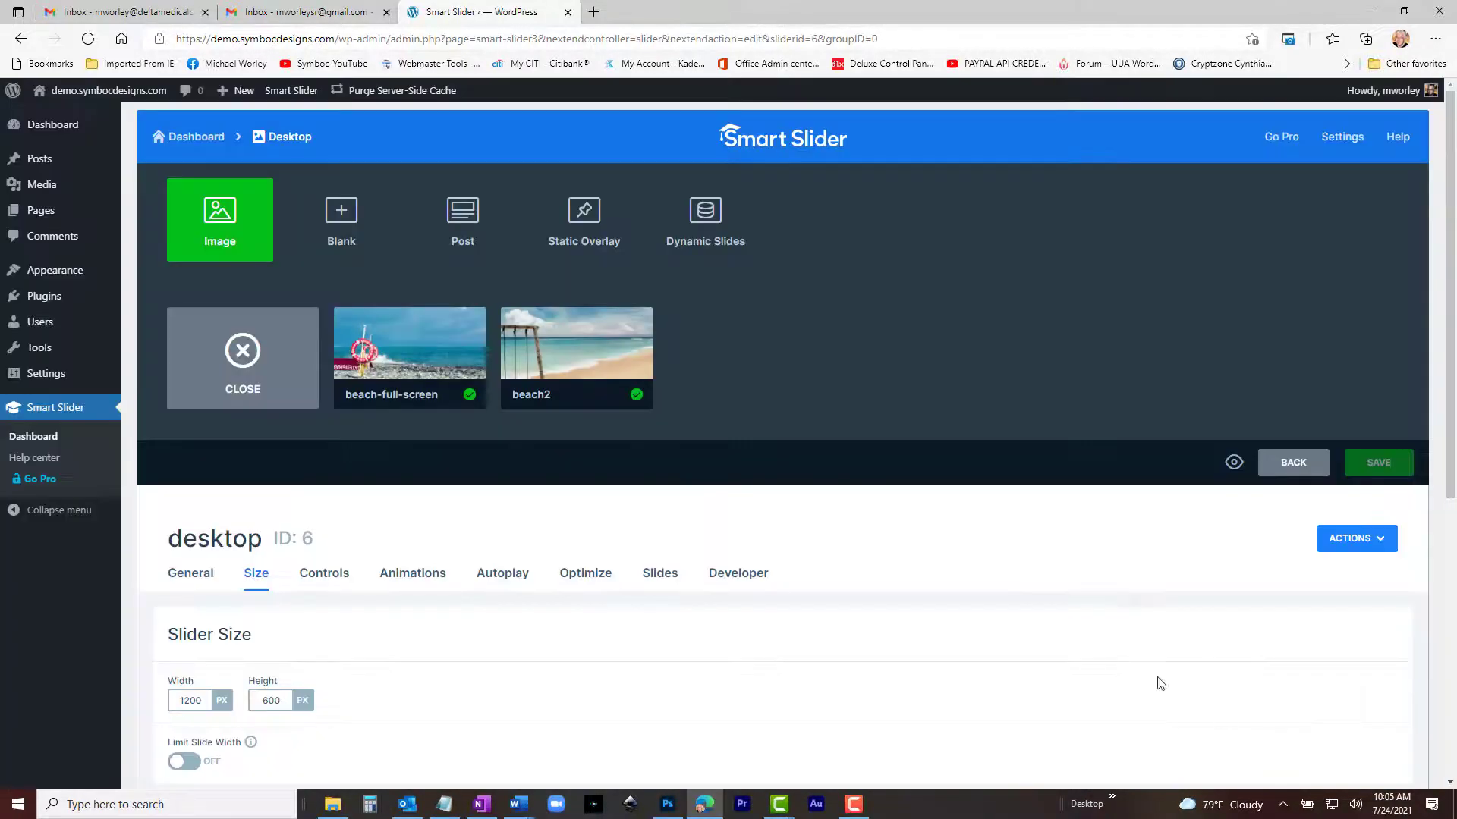
left_click(201, 219)
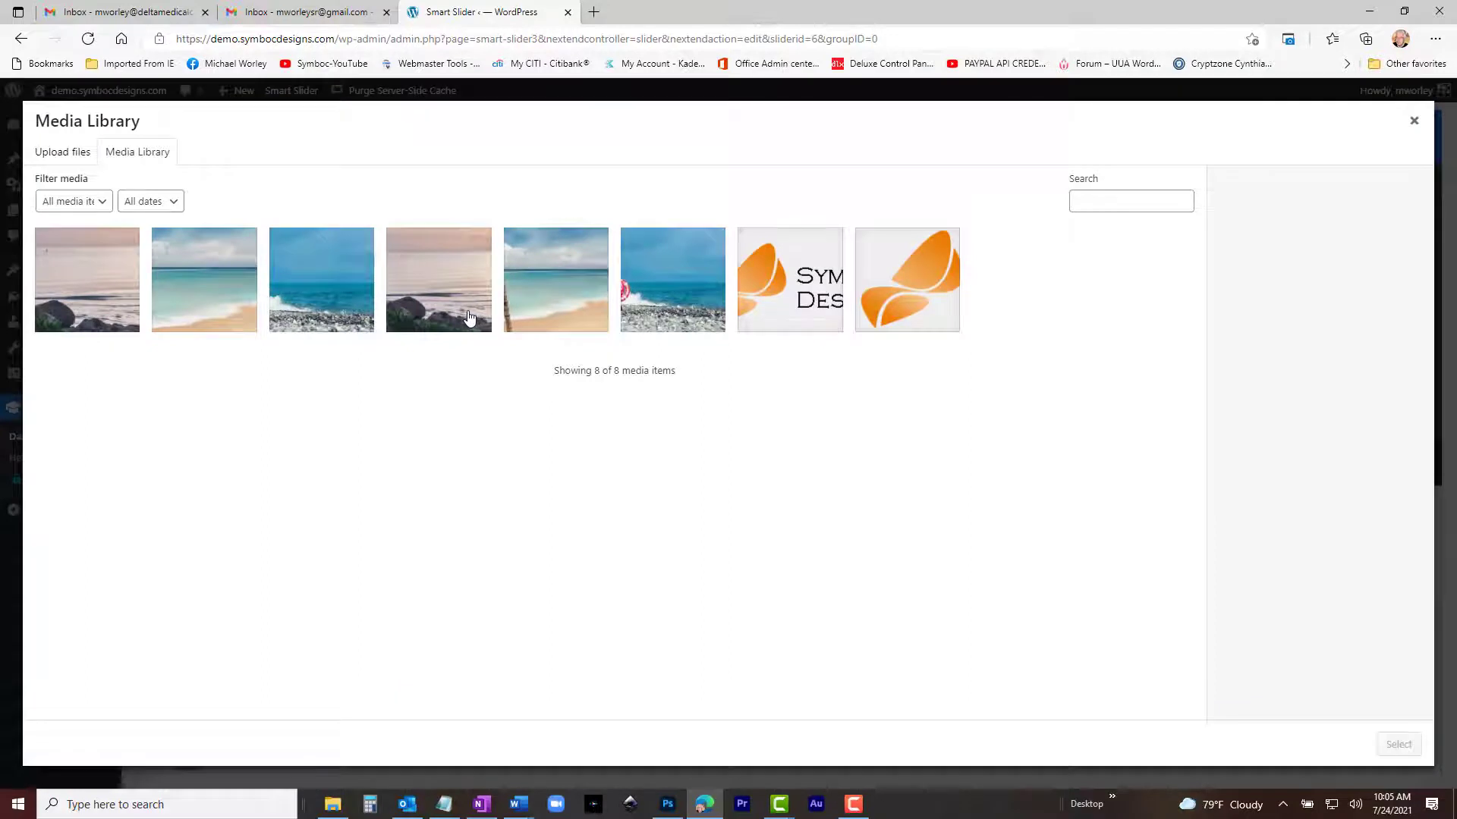
left_click(483, 326)
left_click(1397, 742)
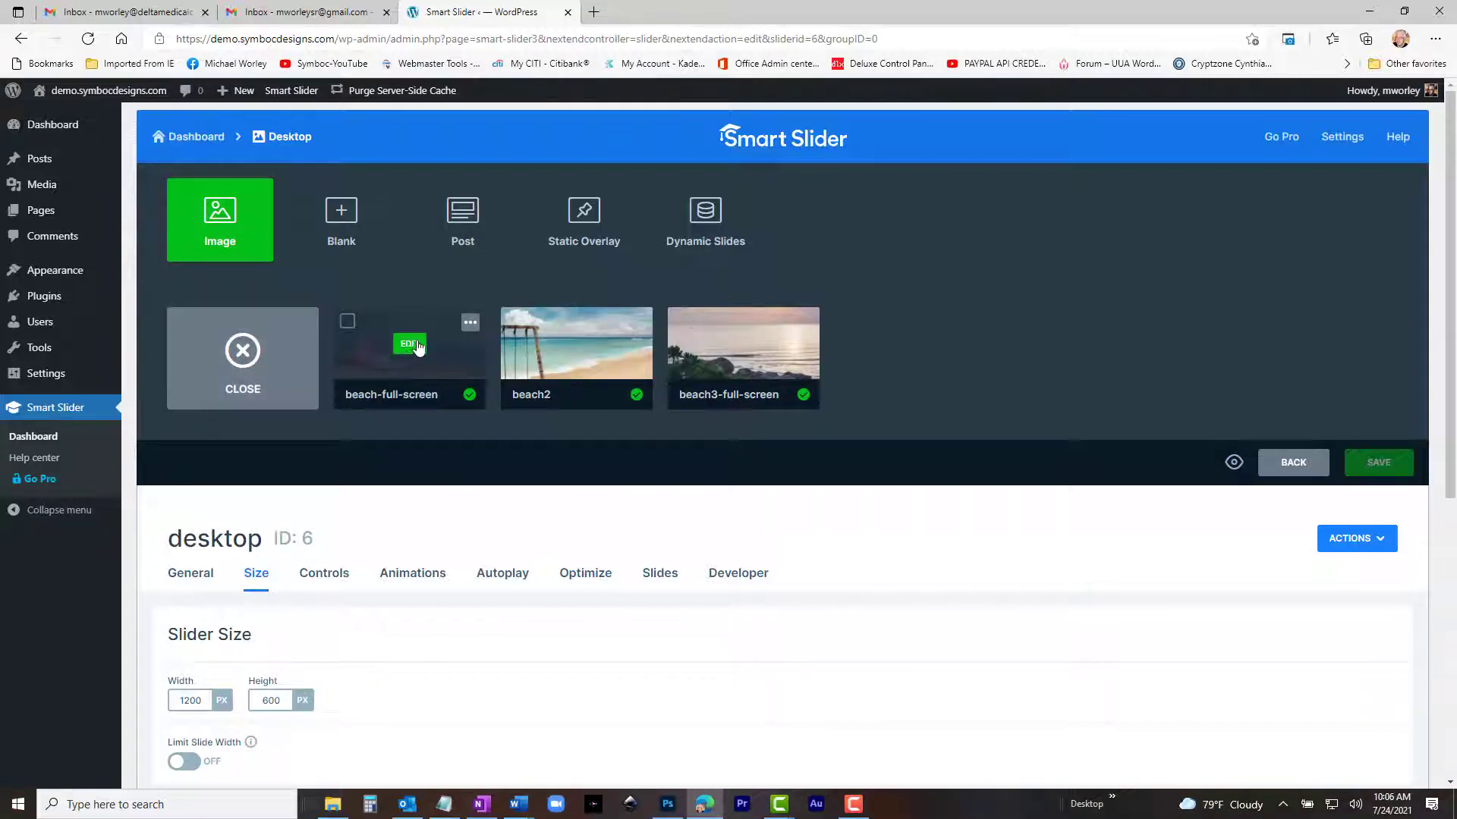
Edit the beach-full-screen slide, move the Slide panel right, and compare its Content and Style tabs.
left_click(410, 346)
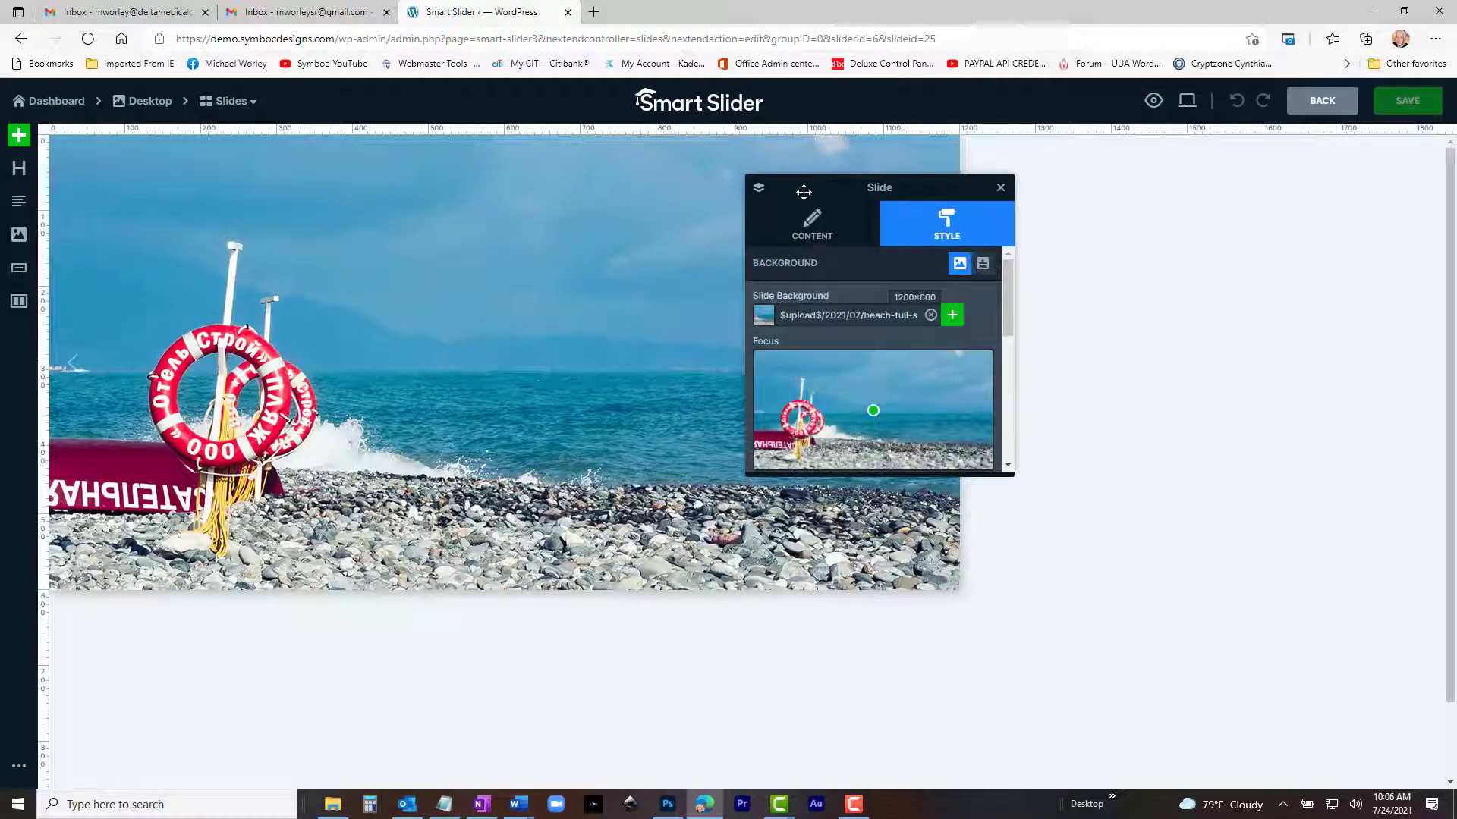
left_click_drag(804, 192, 1111, 210)
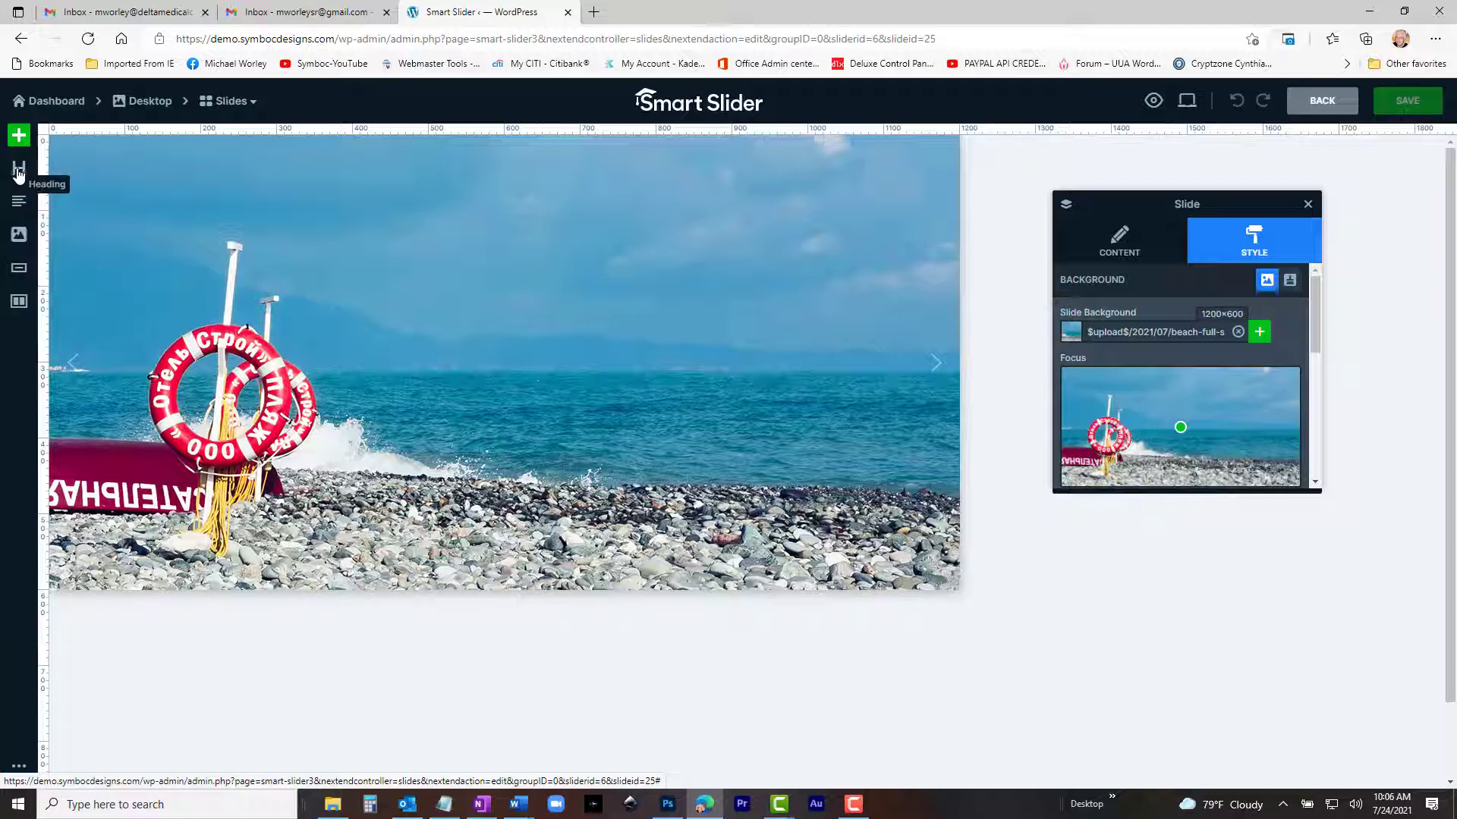
left_click(1113, 244)
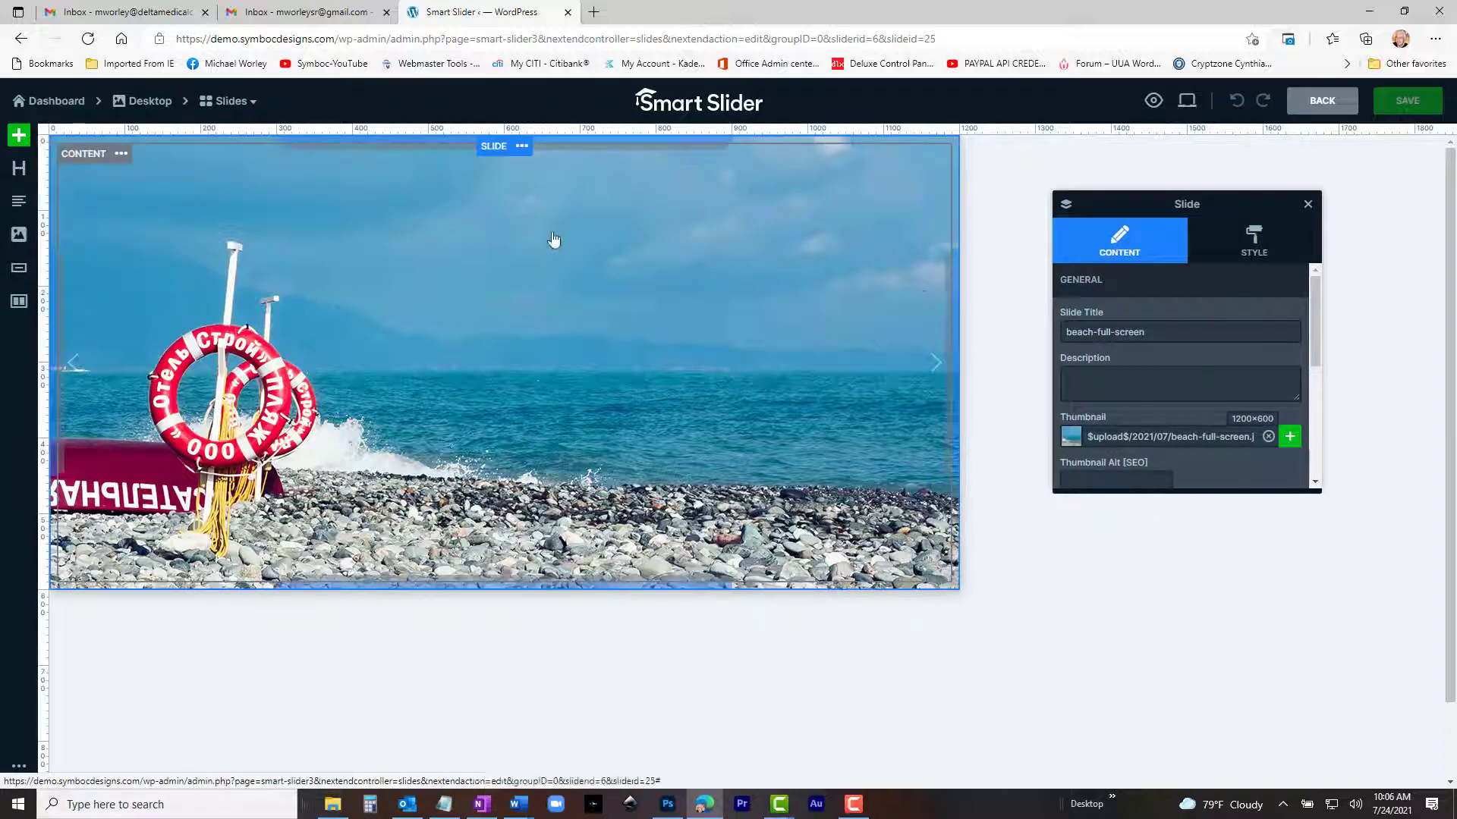
left_click(1264, 251)
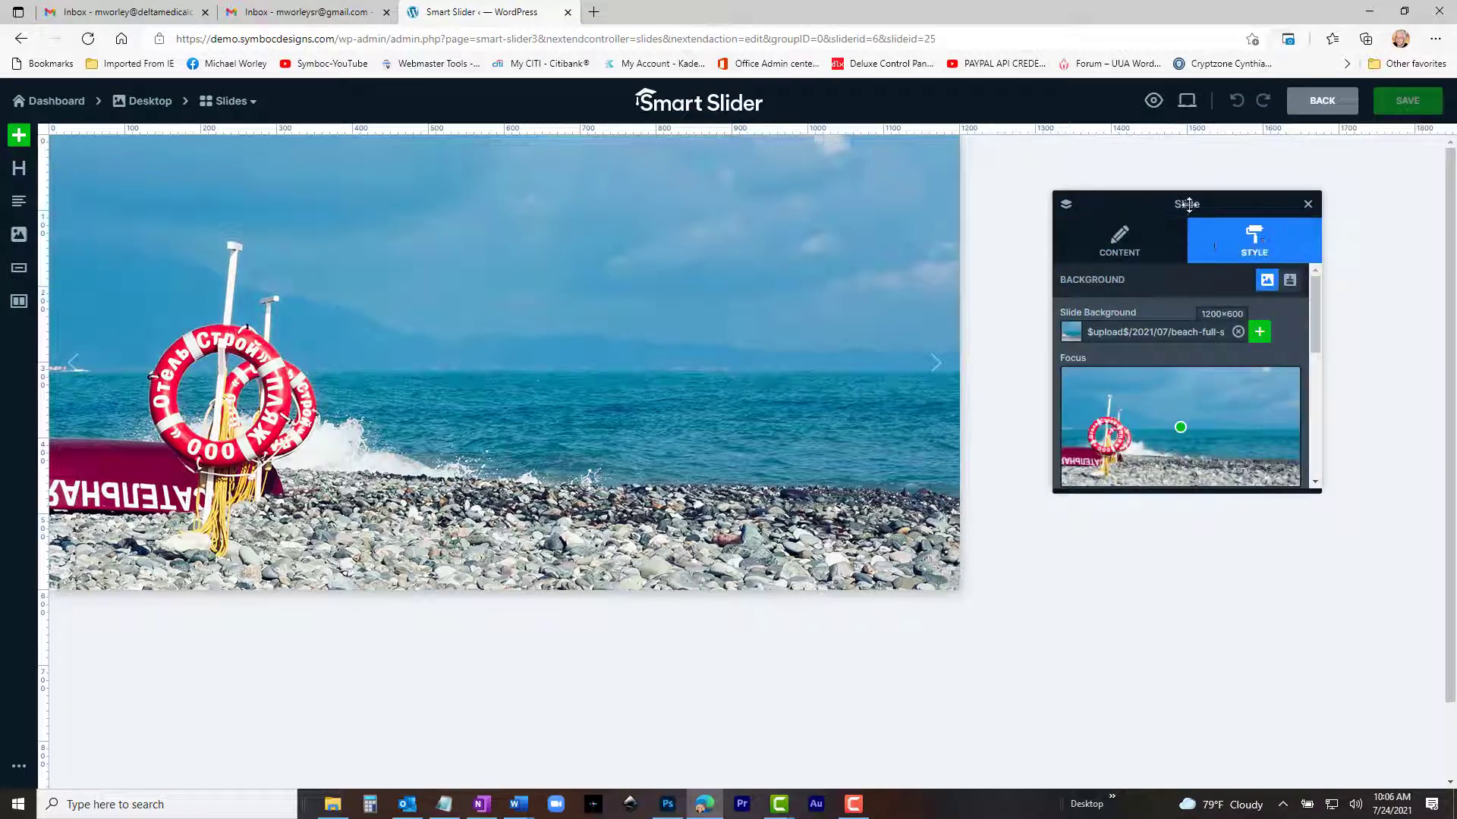
left_click(1130, 240)
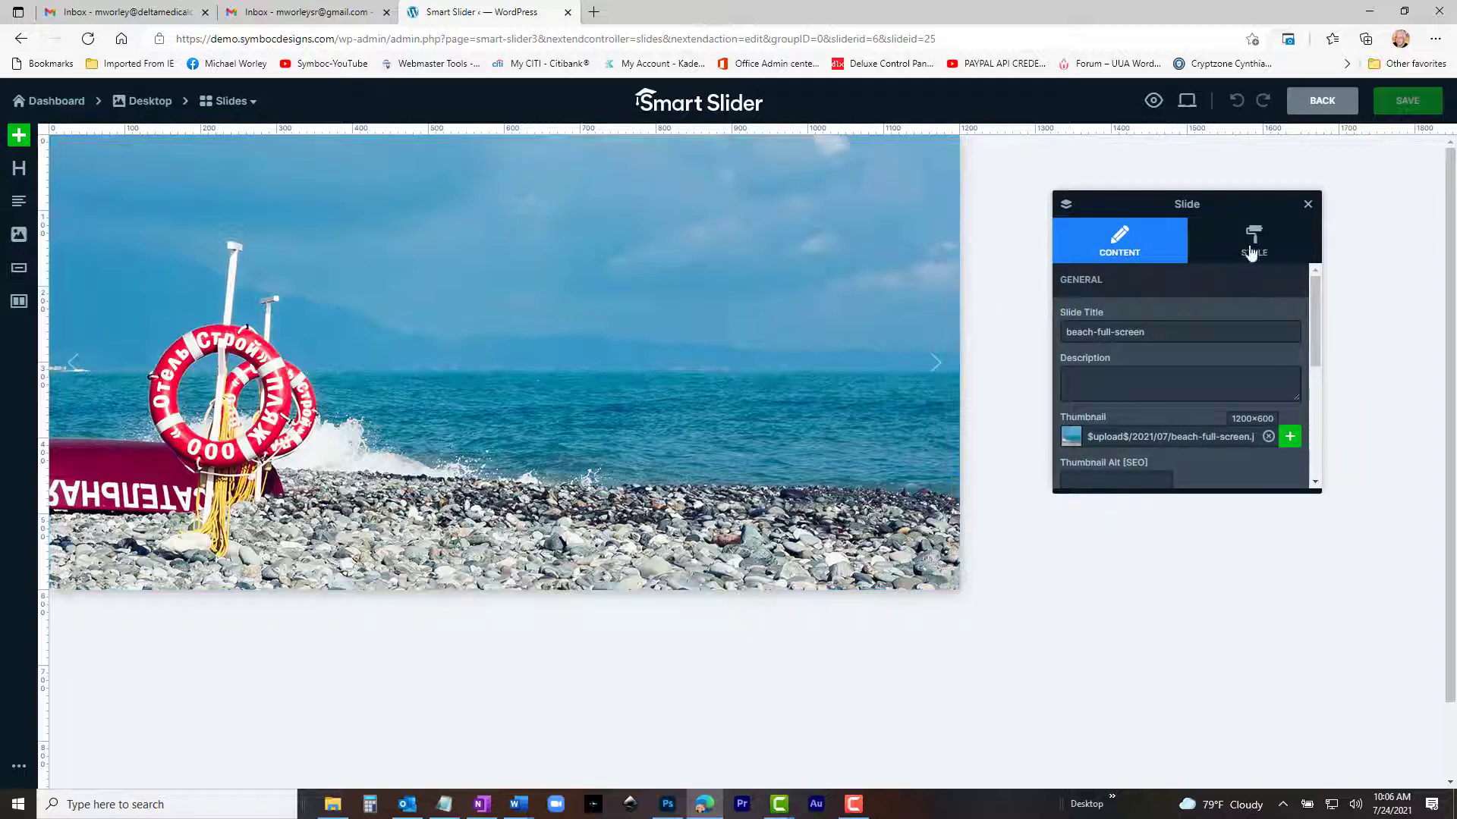
left_click(1255, 243)
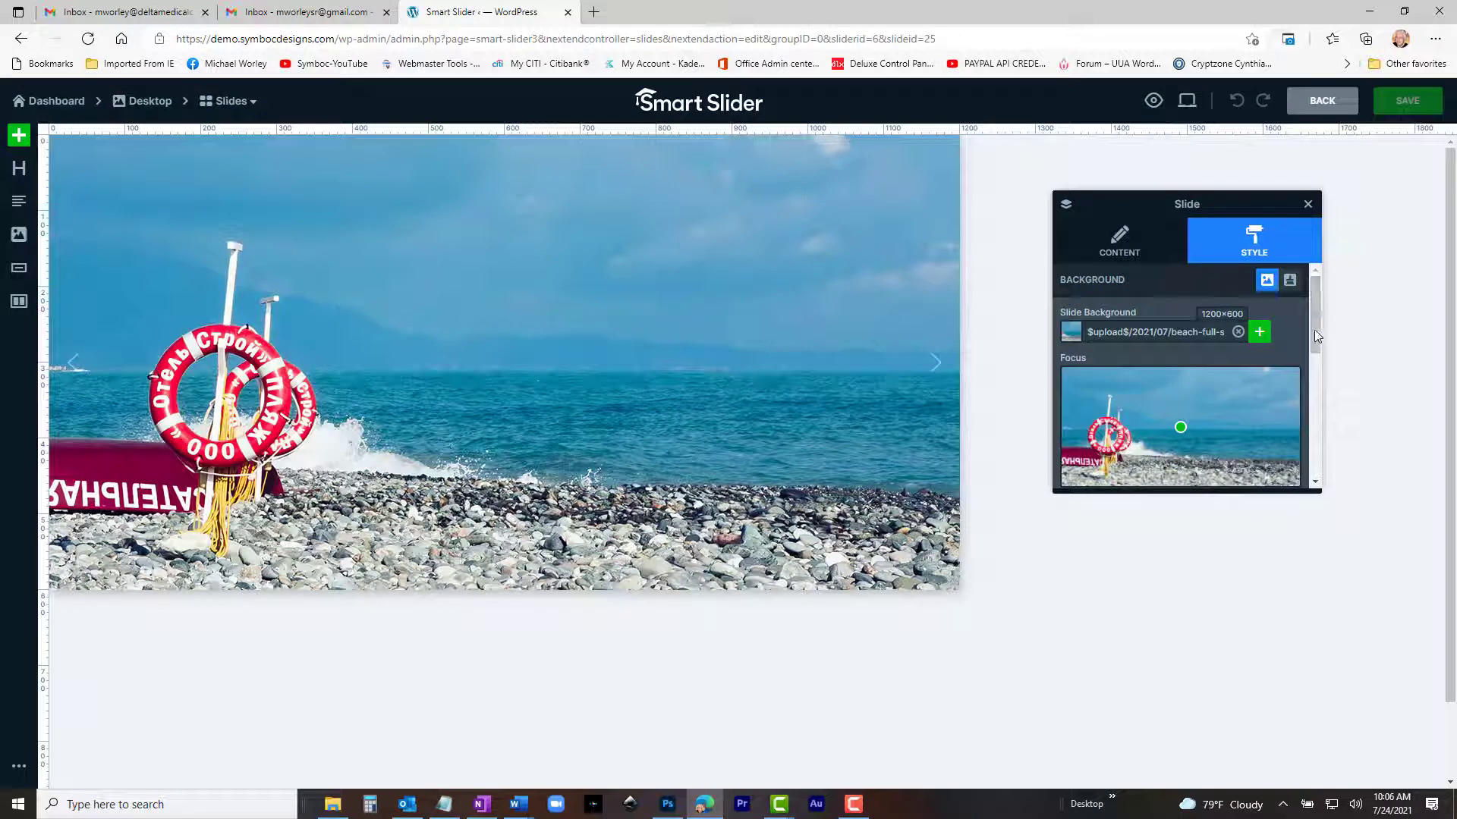
left_click(1152, 243)
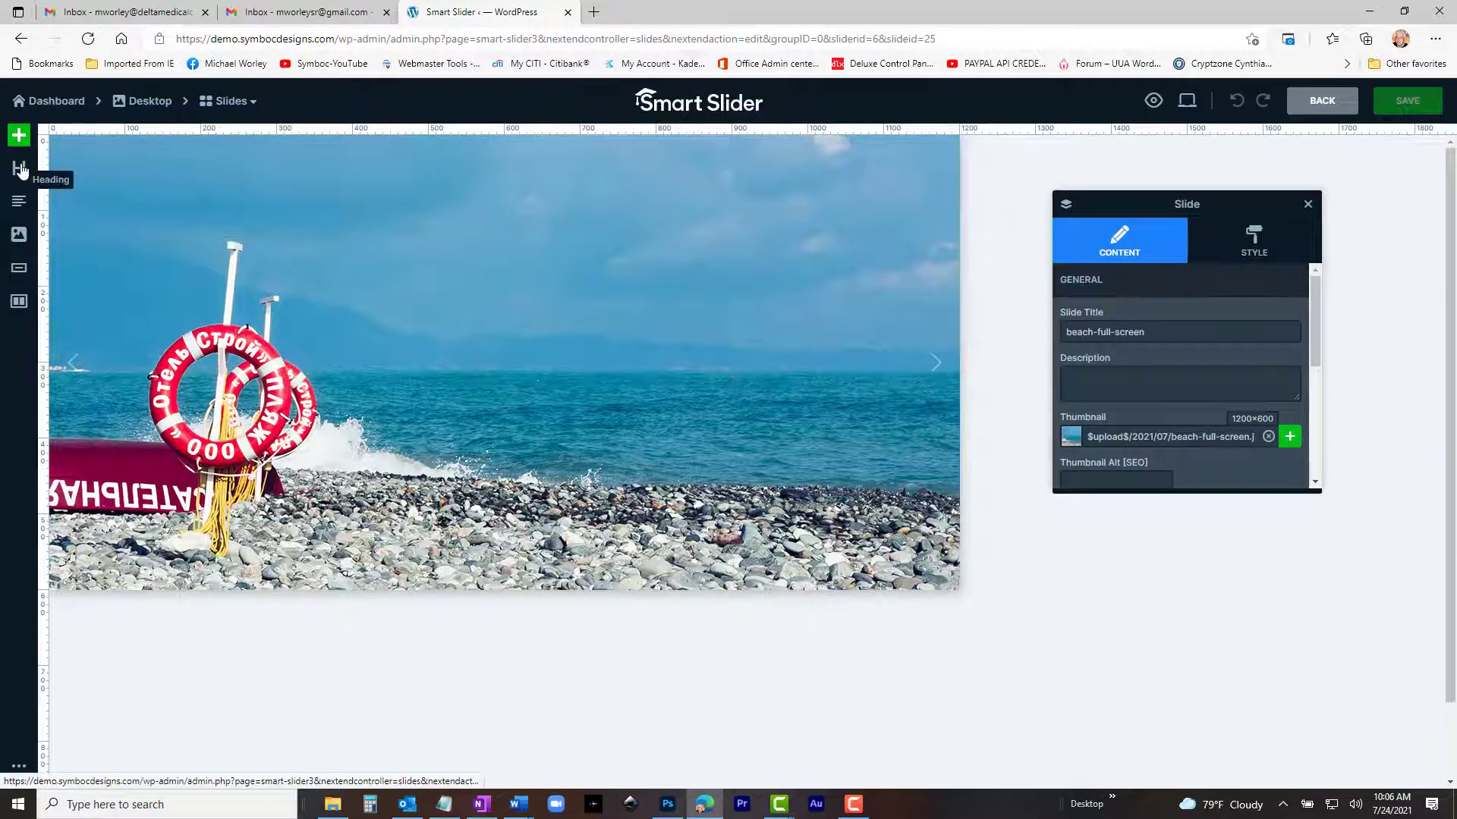
Place a Heading layer on the slide with the text 'Some Heaading Text'.
left_click_drag(21, 170, 527, 367)
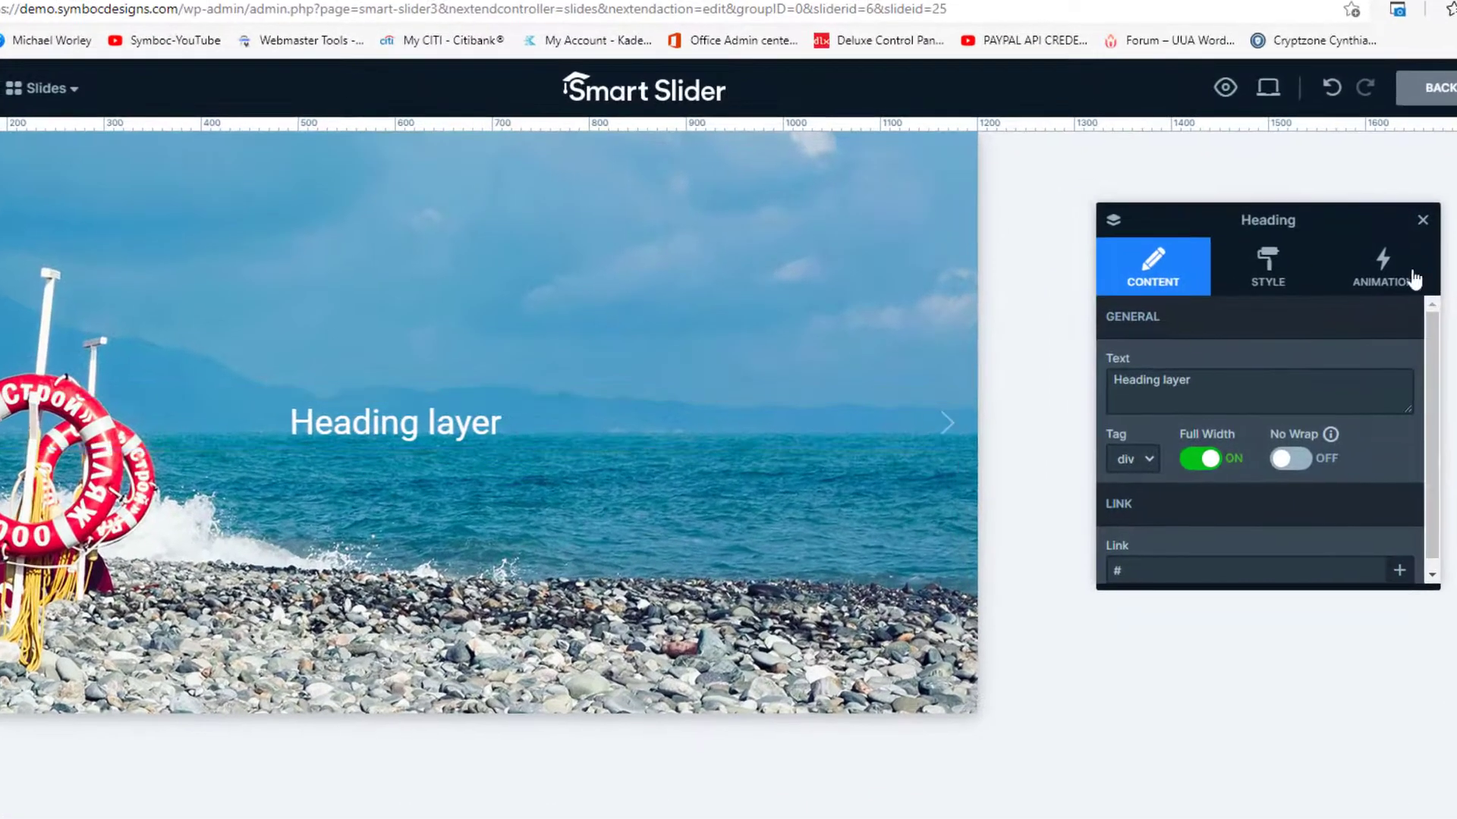
left_click_drag(1207, 387, 1075, 399)
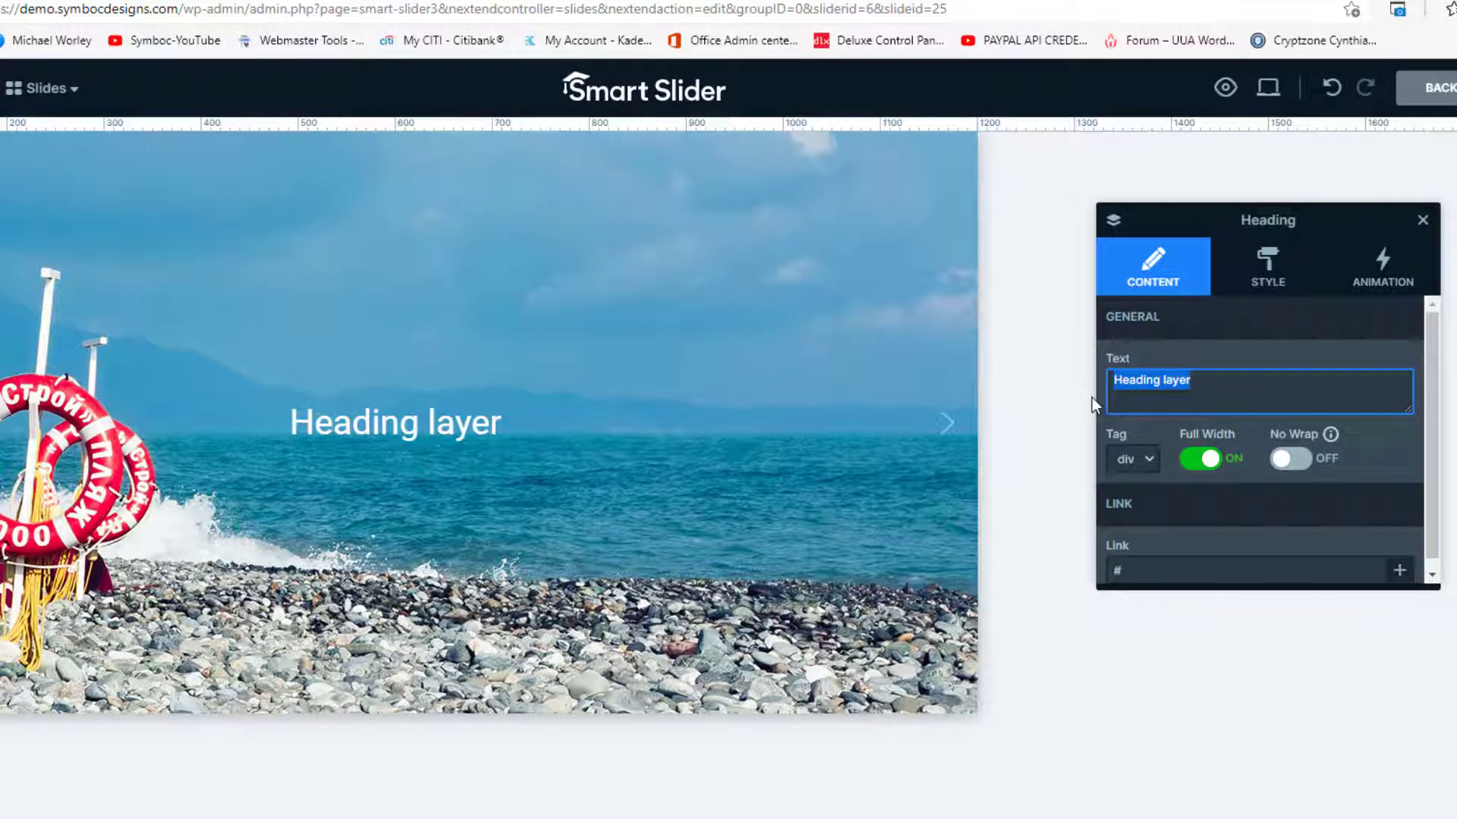
type("S")
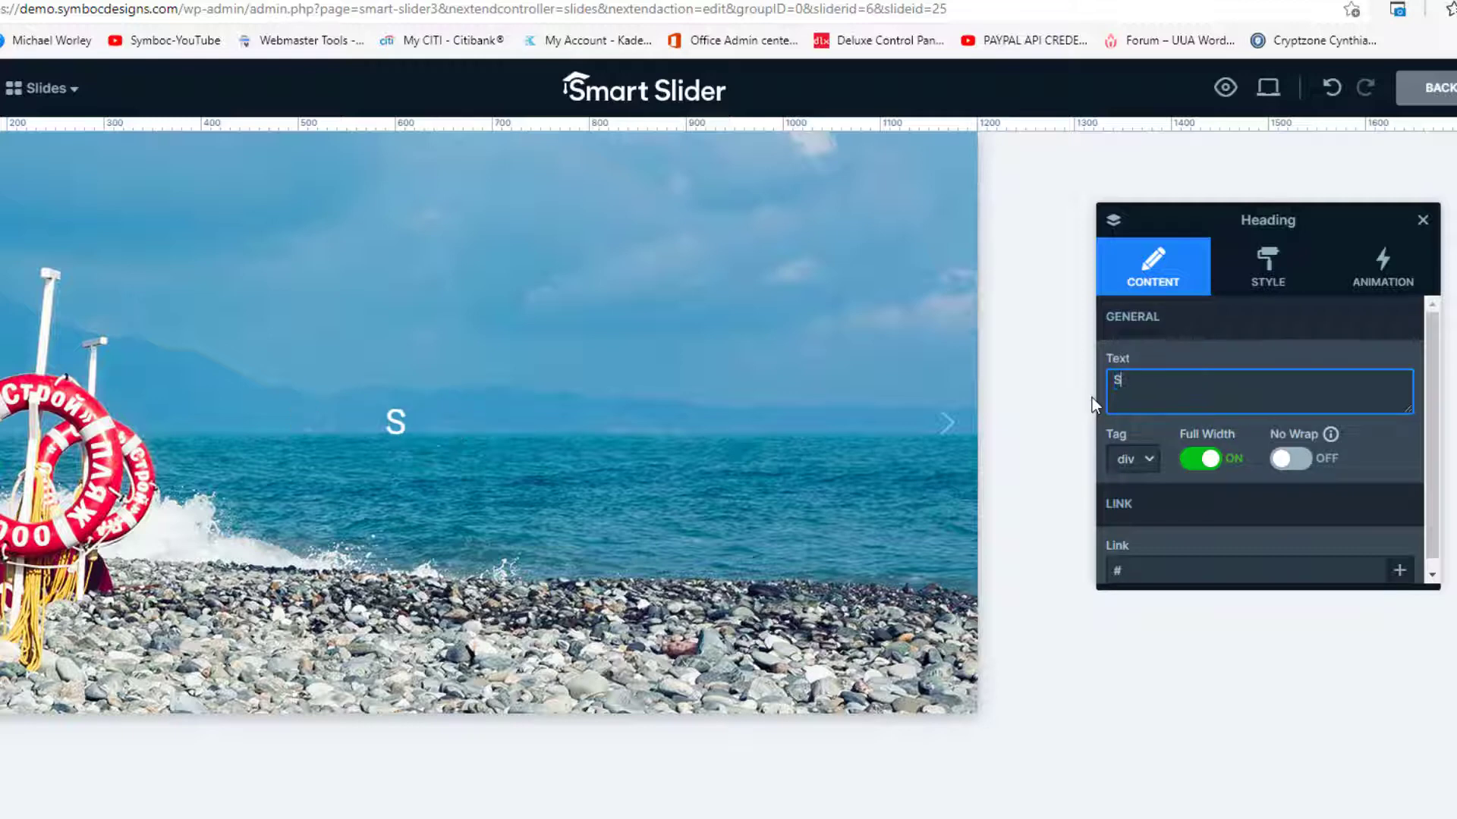
type("ome ")
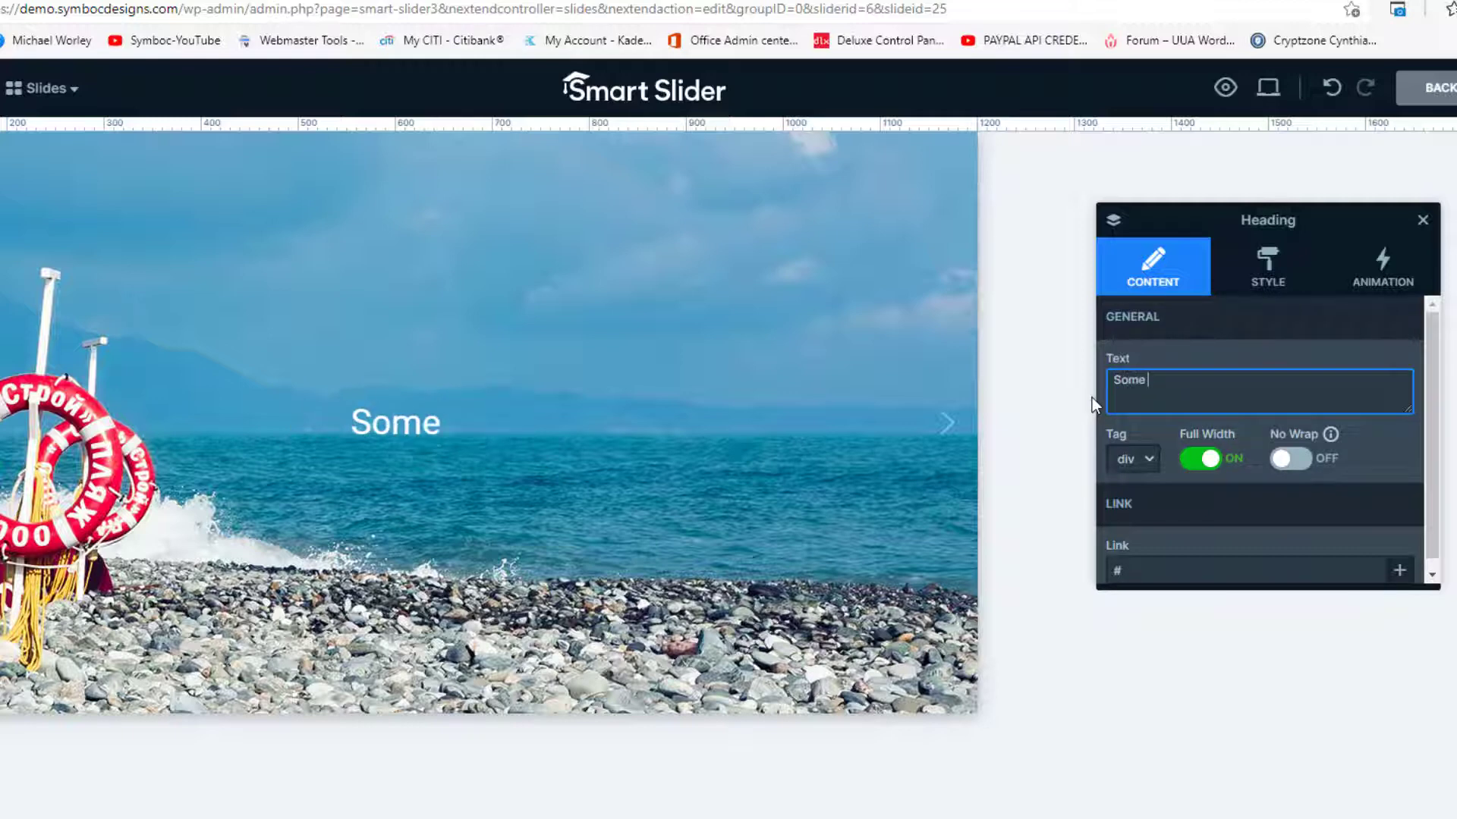
type("Hea")
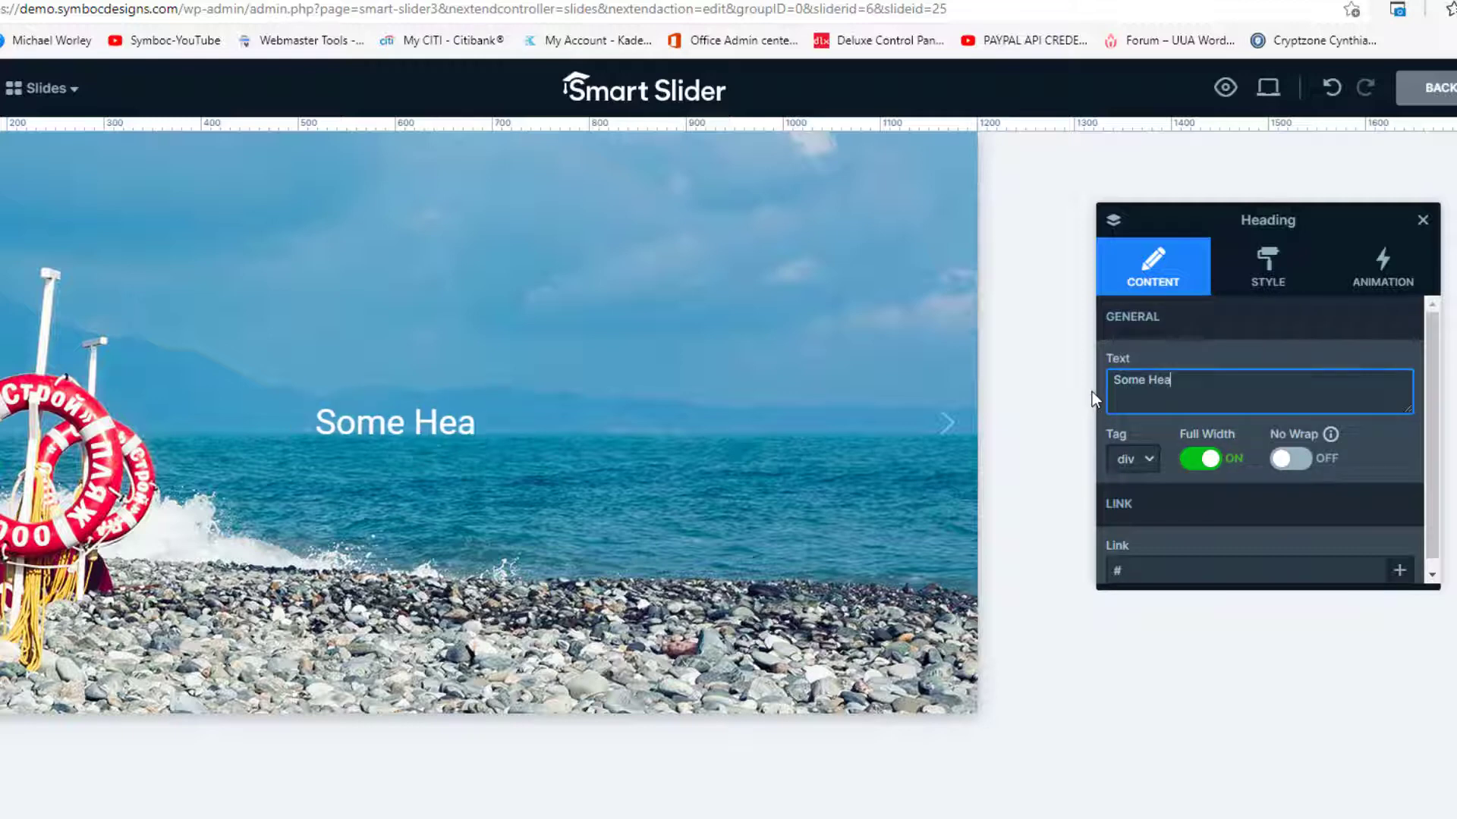
type("adi")
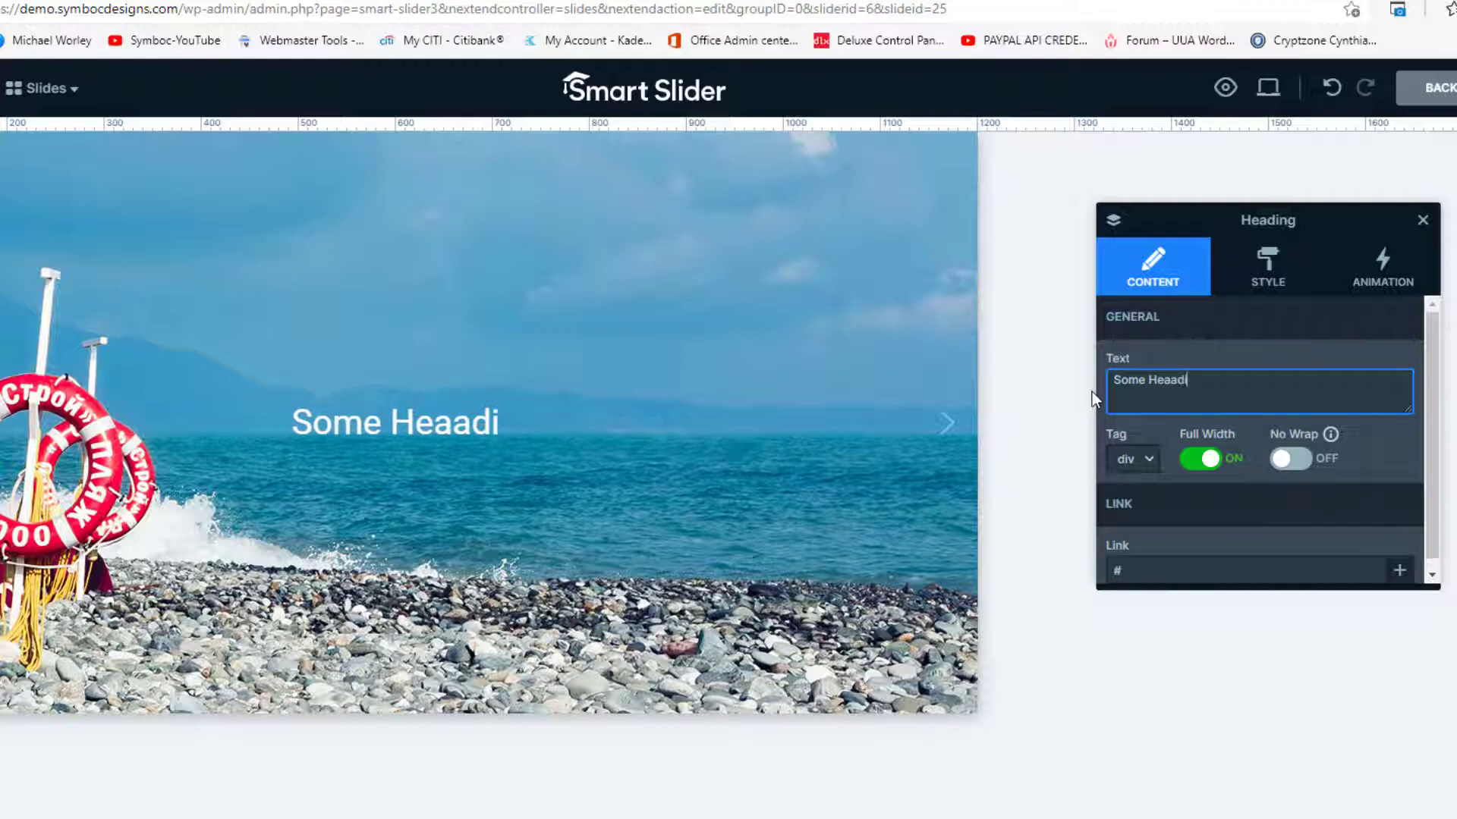
type("ng")
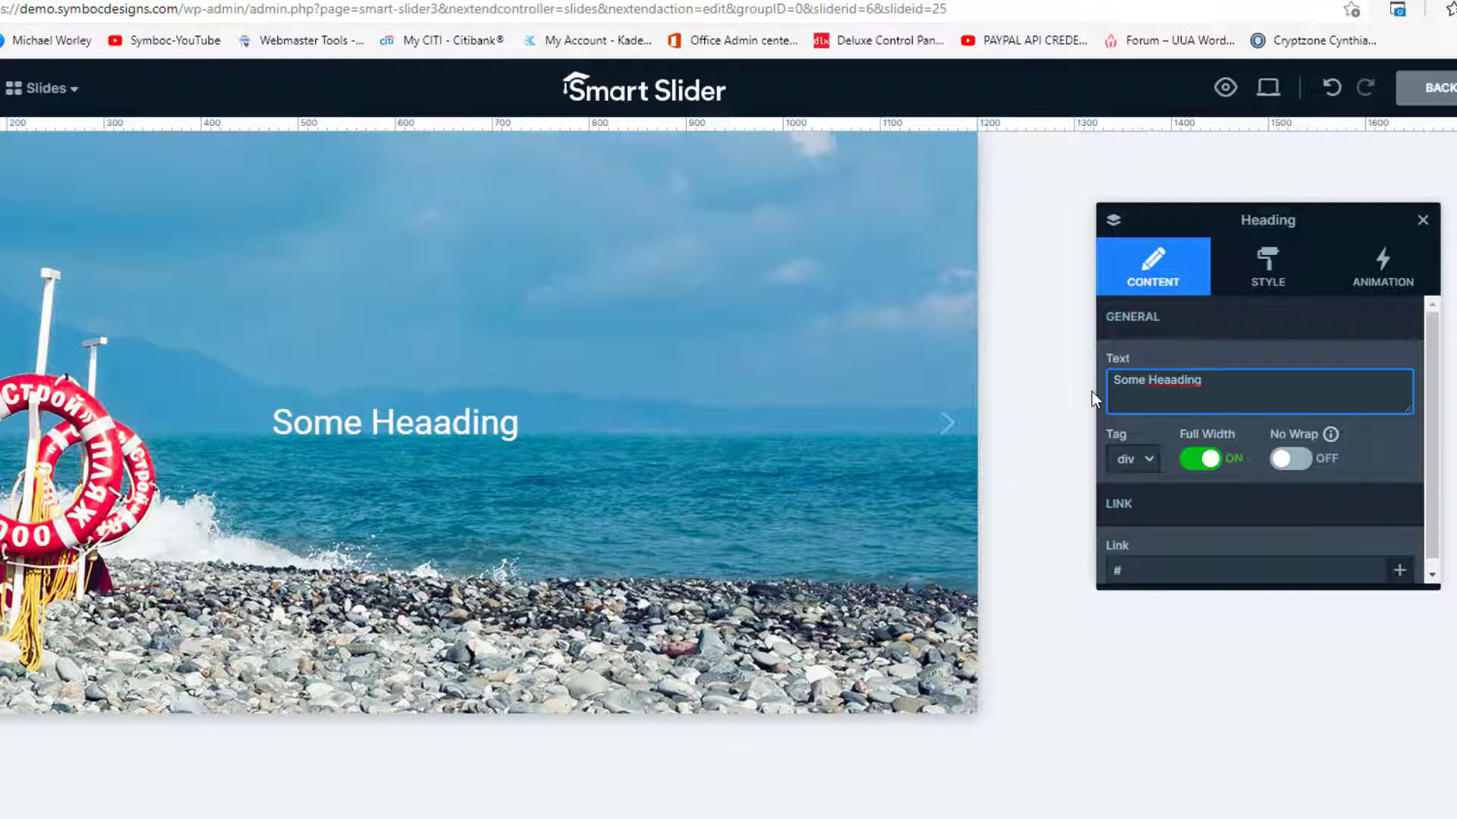
type(" Text")
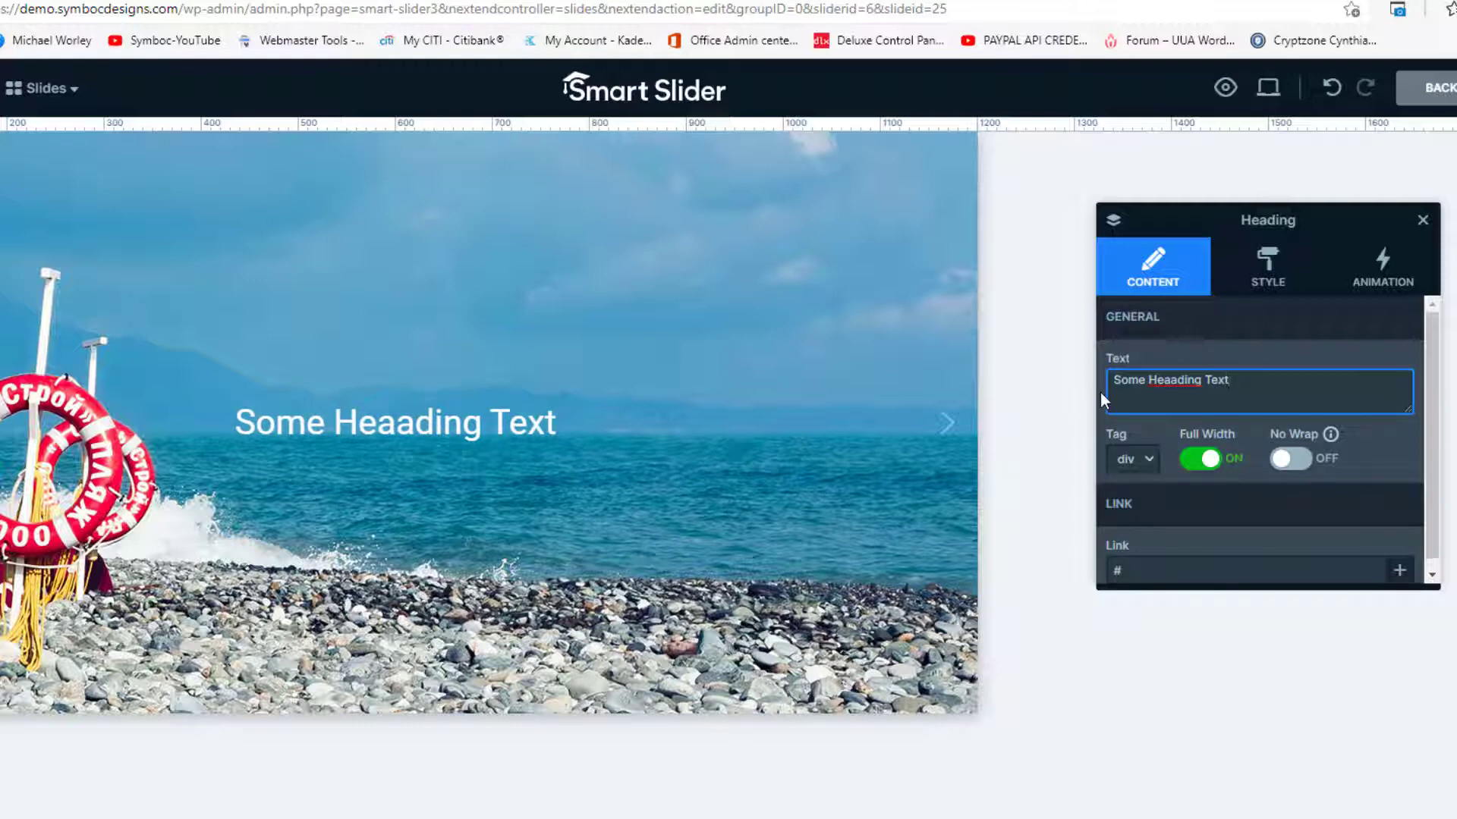
key("Return")
Set the heading's font size to 60 px in its Style settings.
left_click(1283, 277)
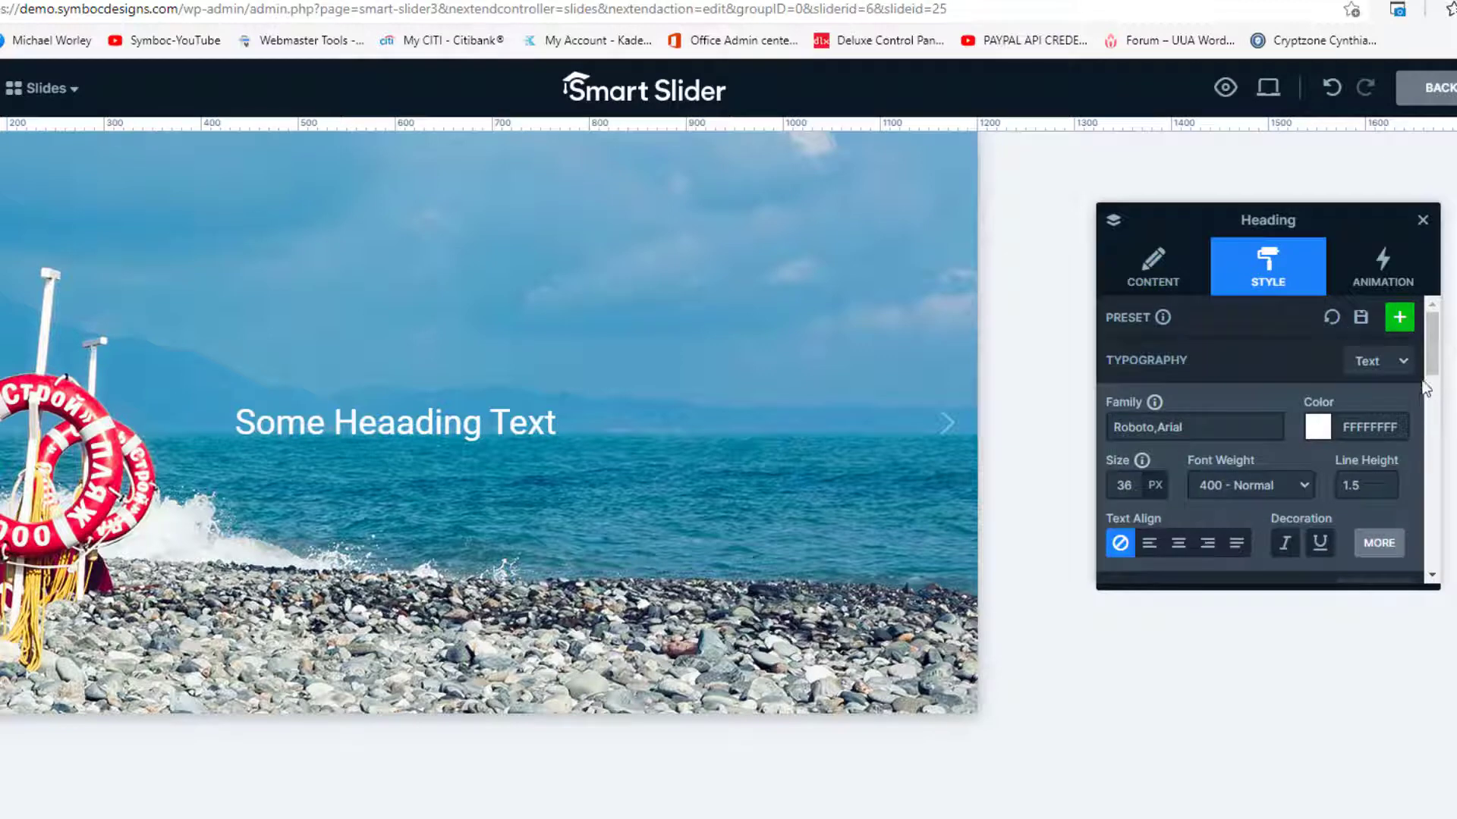
mouse_move(1125, 481)
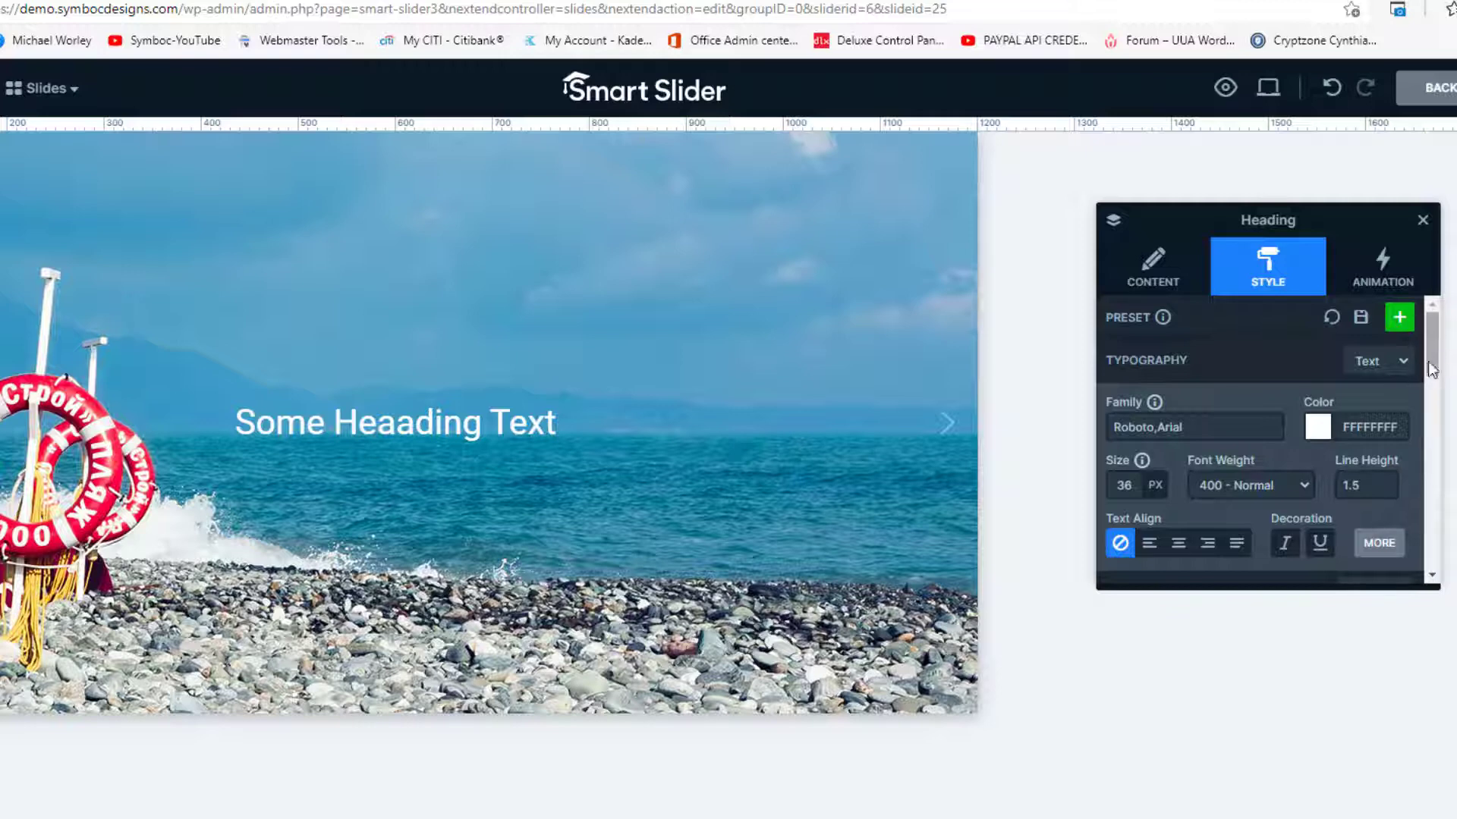
scroll(1434, 375, "down", 1)
left_click_drag(1434, 375, 1441, 543)
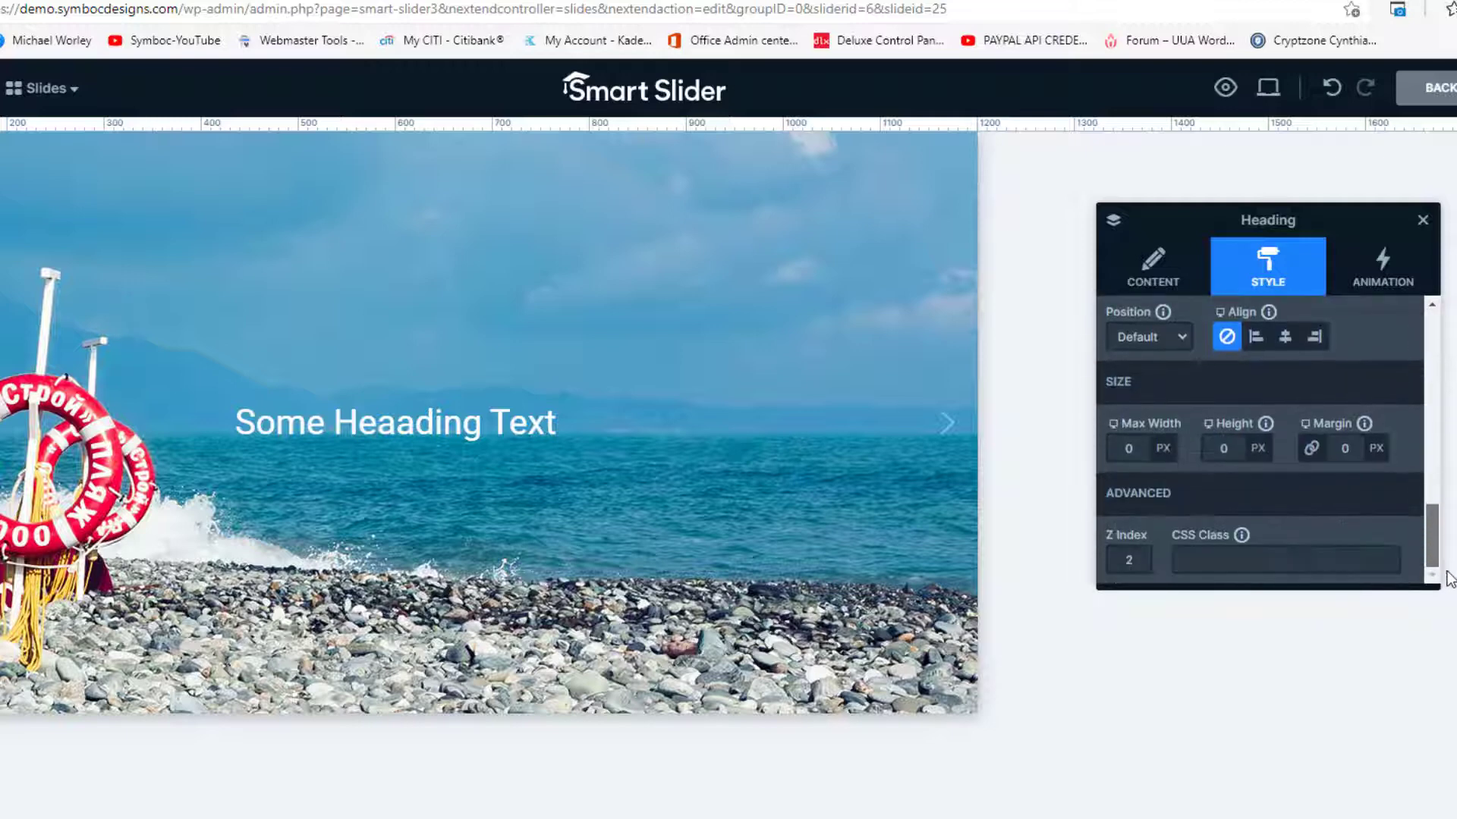
left_click_drag(1445, 577, 1455, 364)
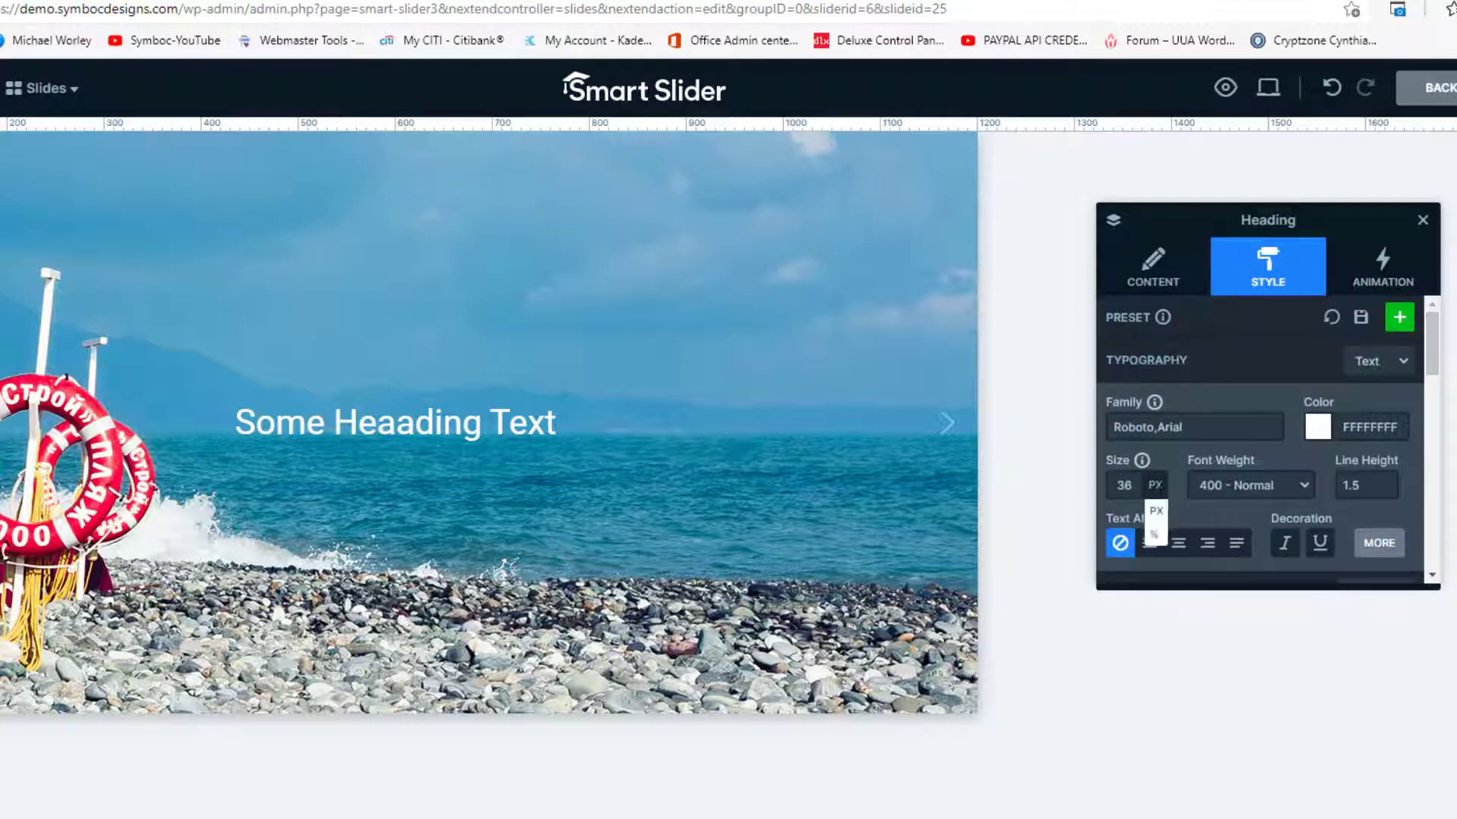
left_click(1127, 485)
mouse_move(1148, 501)
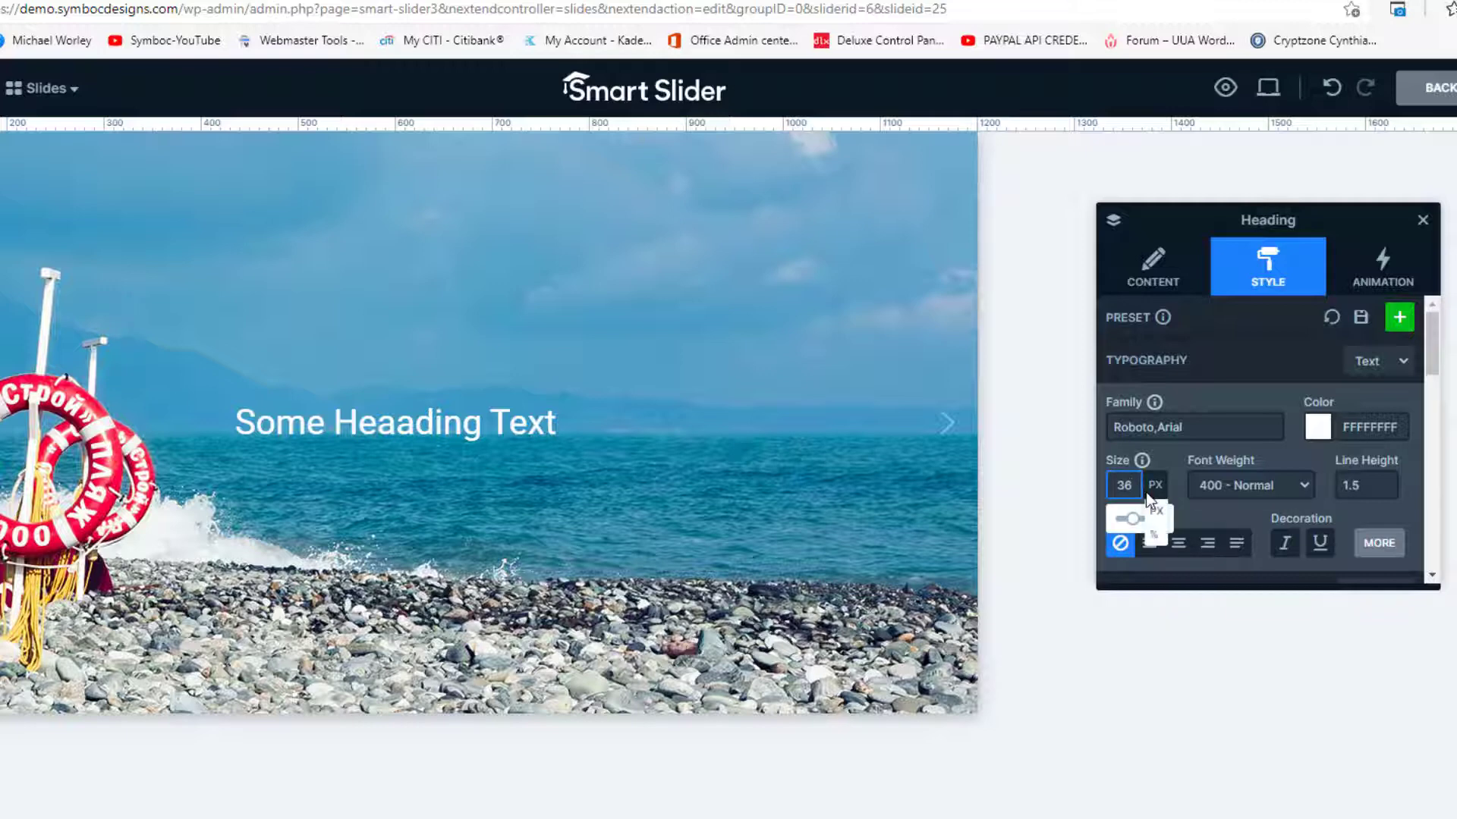
key("BackSpace")
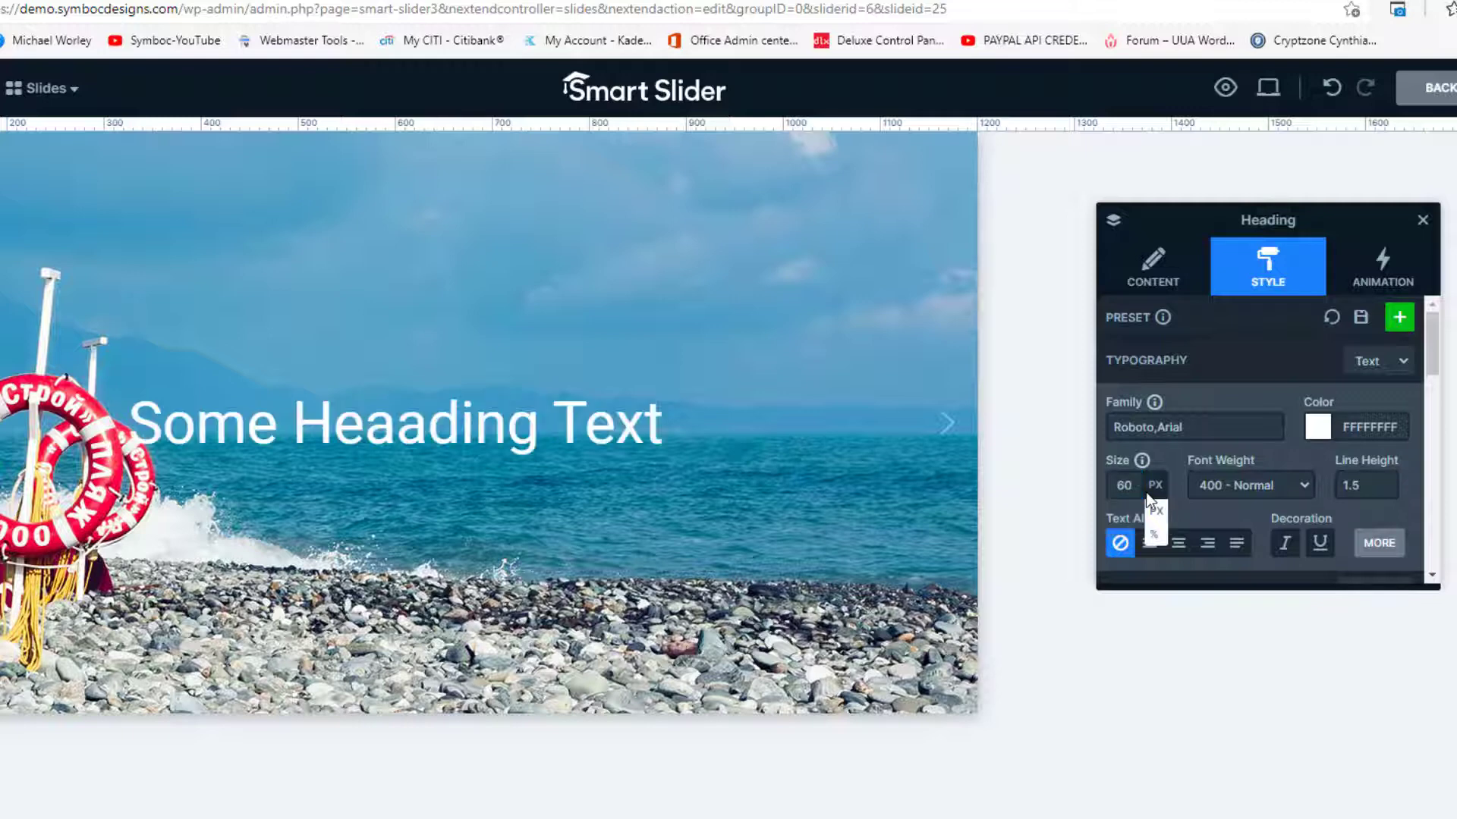
key("Return")
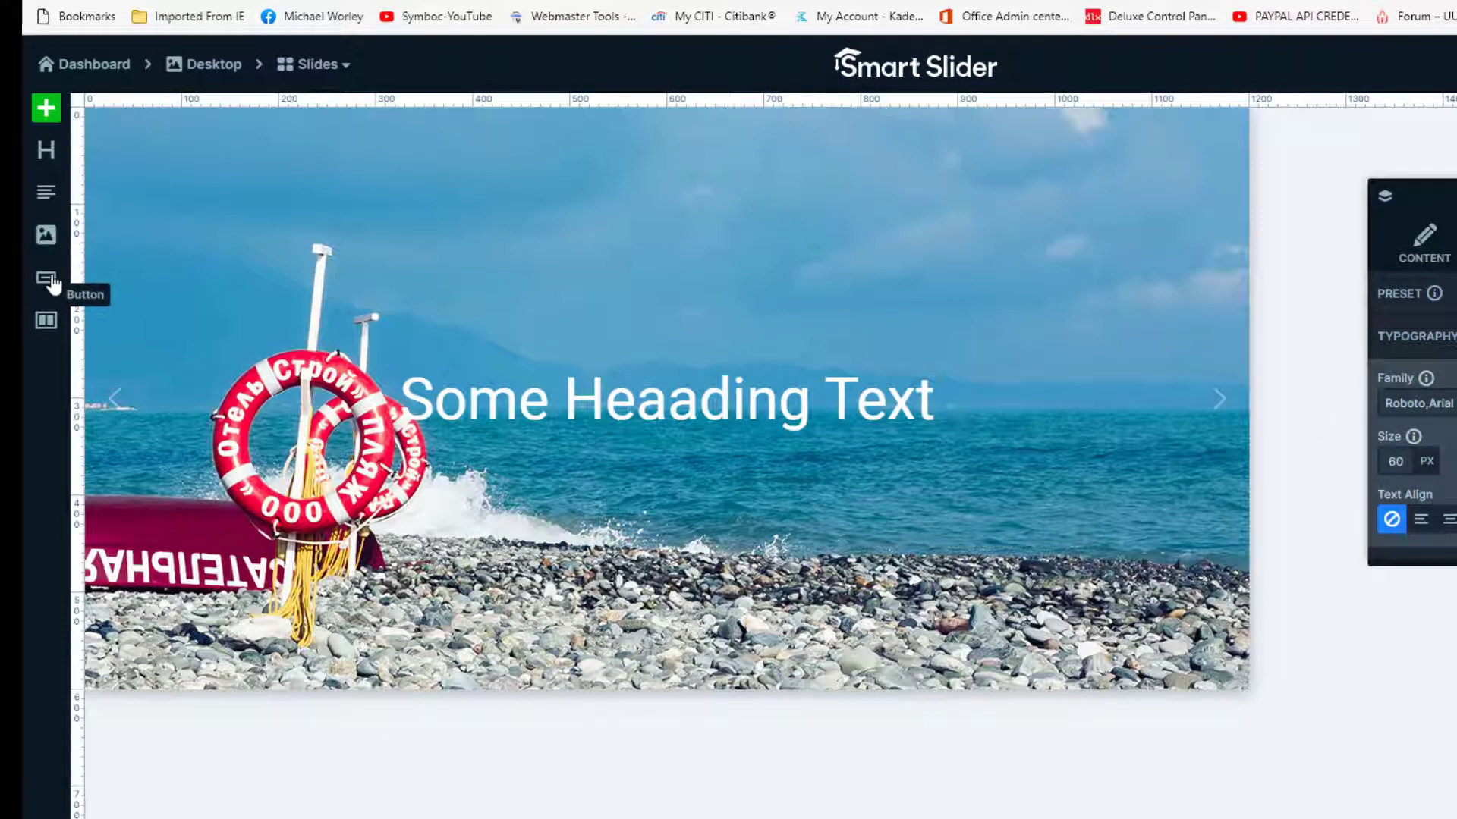
Add a Button layer to the slide labelled 'A Linked Button'.
left_click_drag(56, 283, 675, 482)
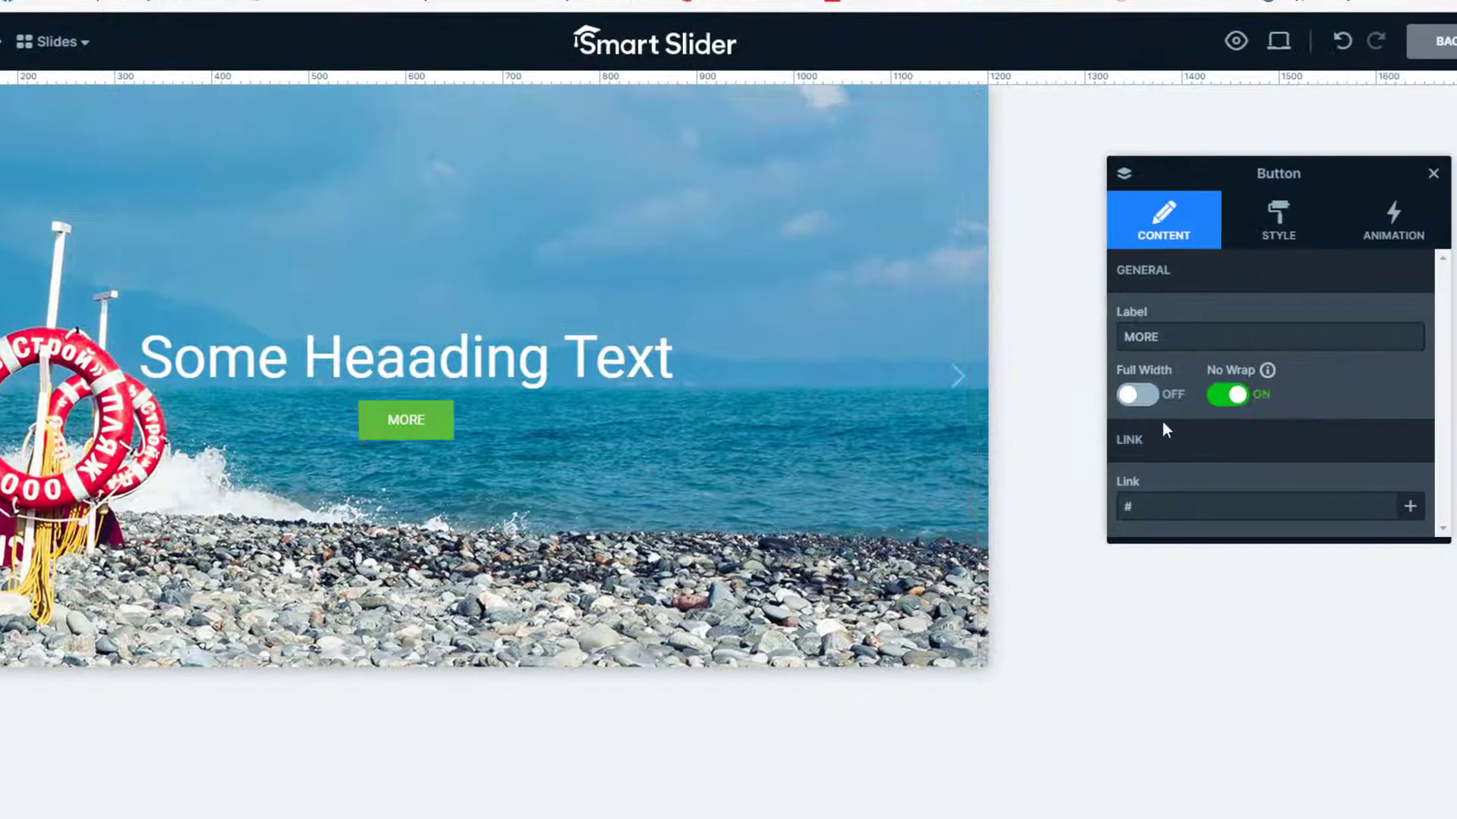
left_click(1175, 335)
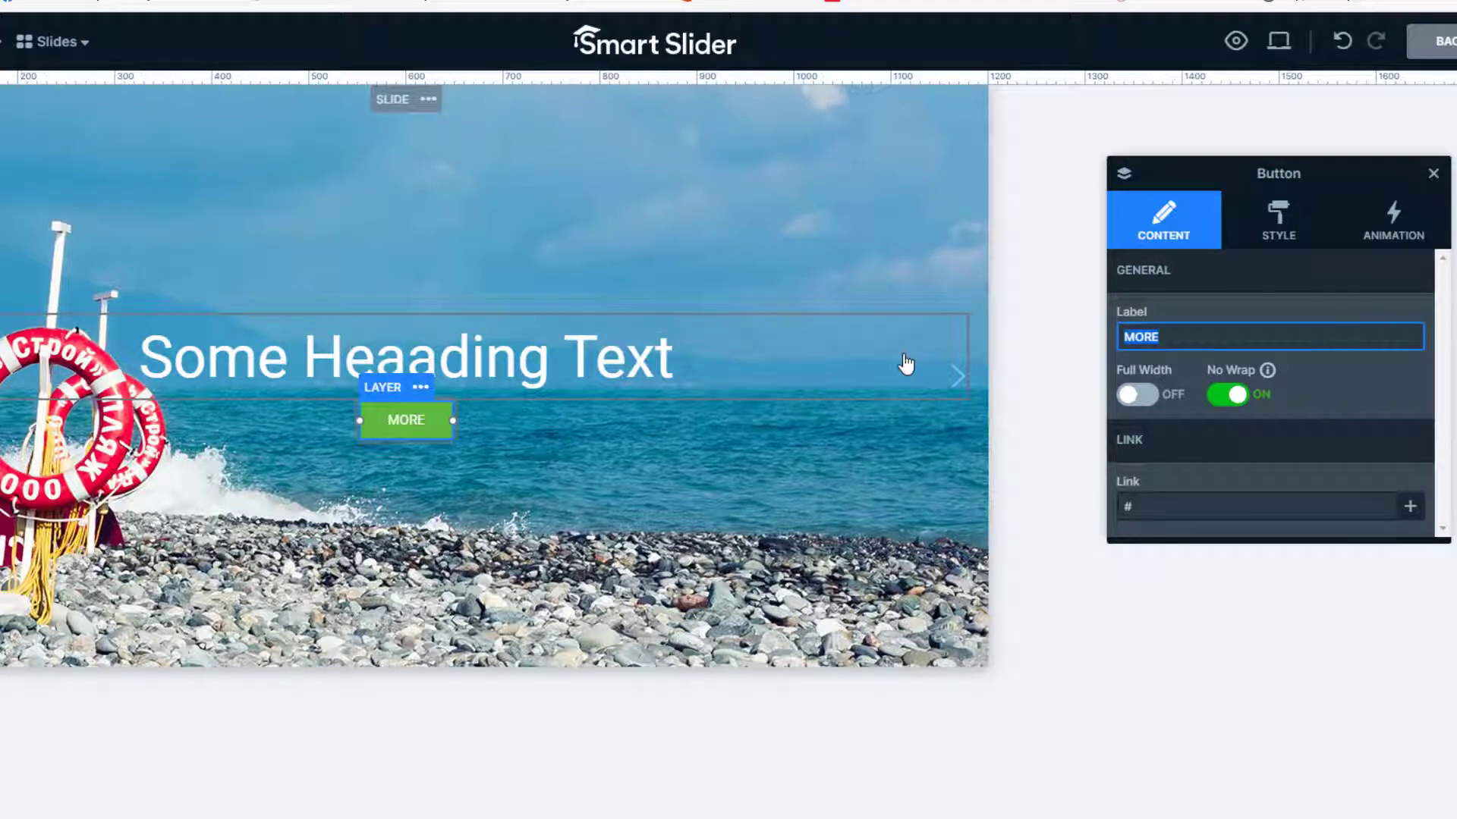
type("A L")
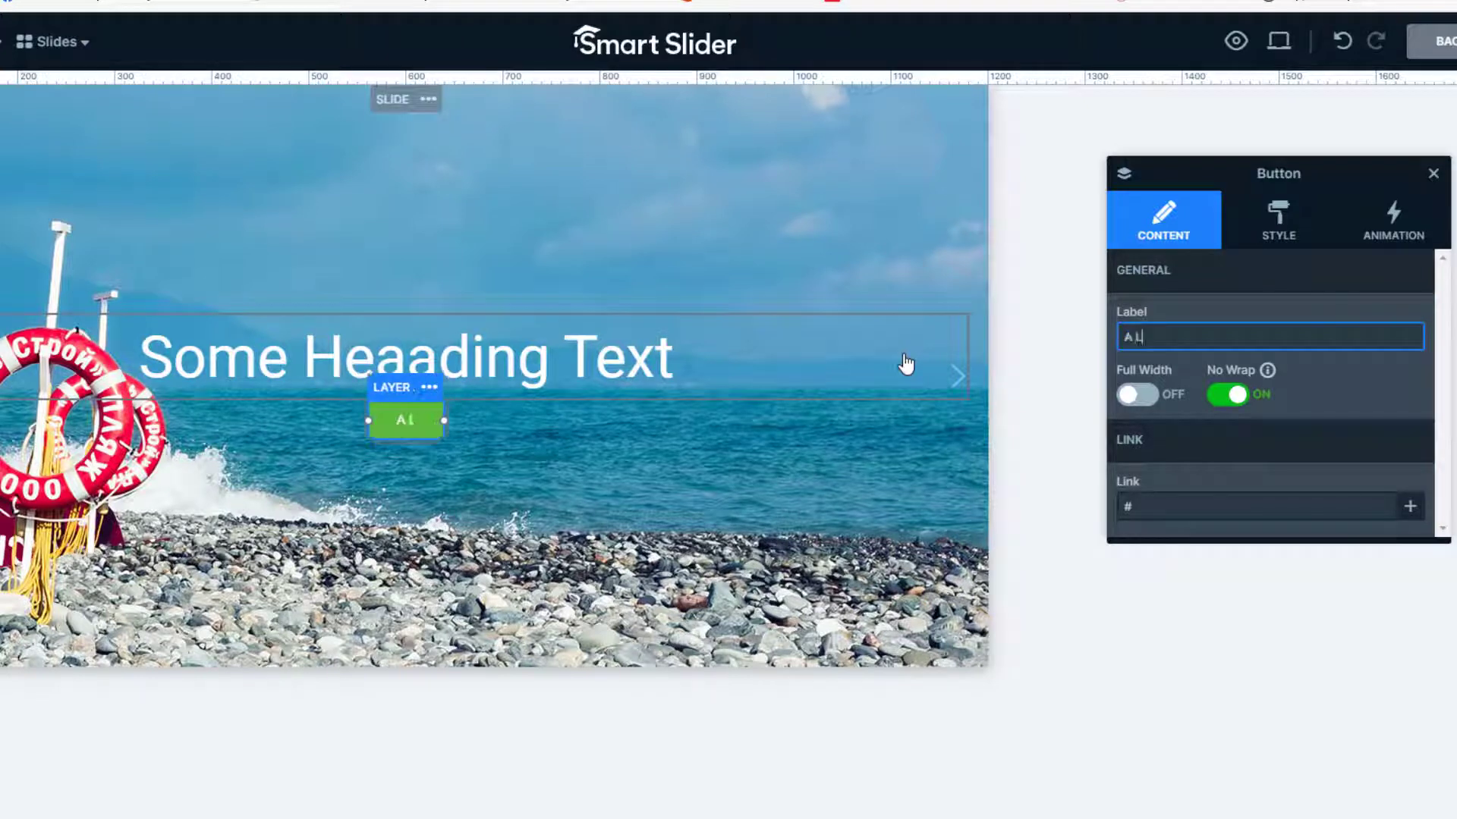
type("inked")
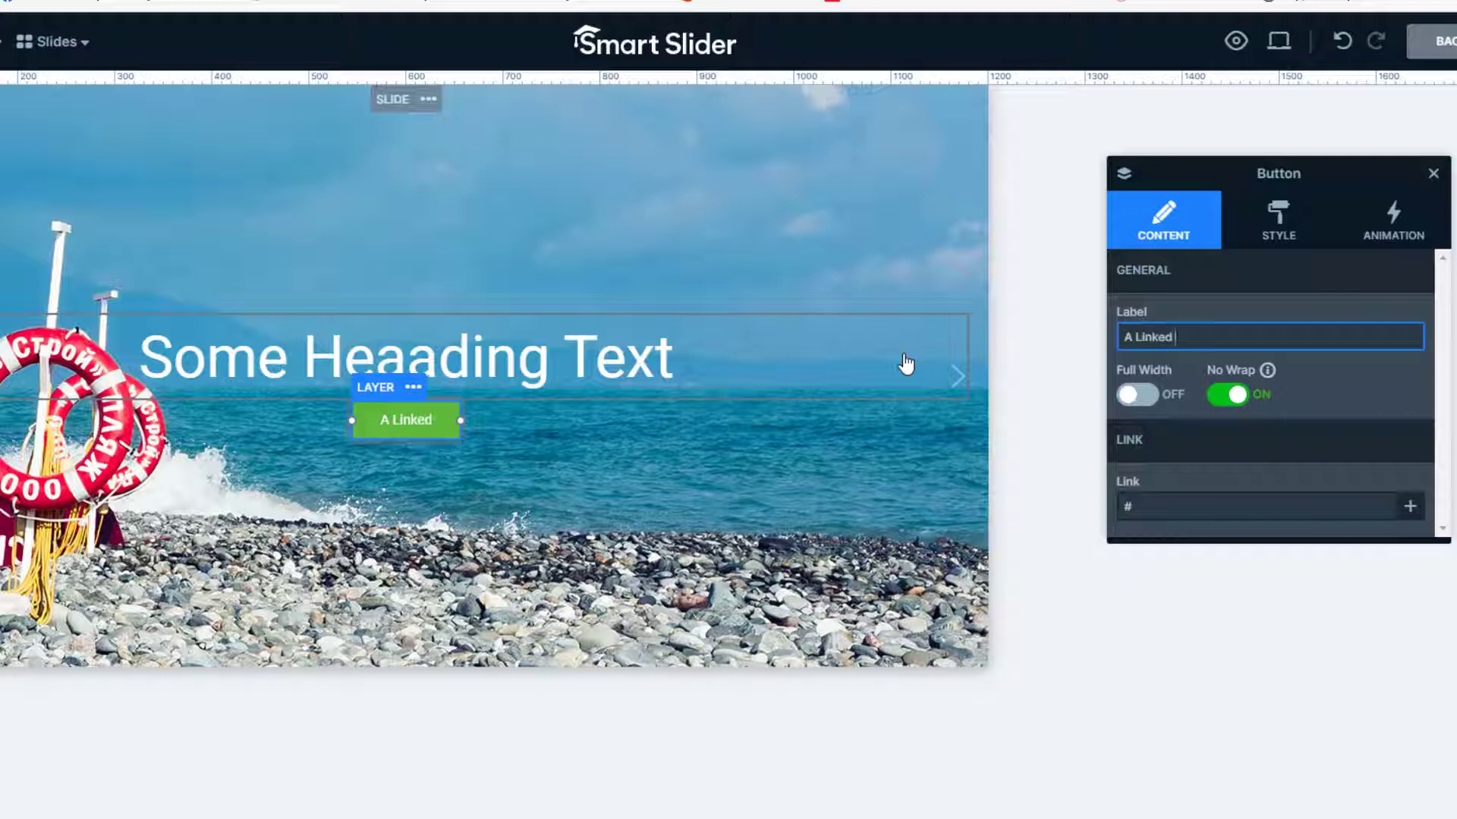
type(" Butto")
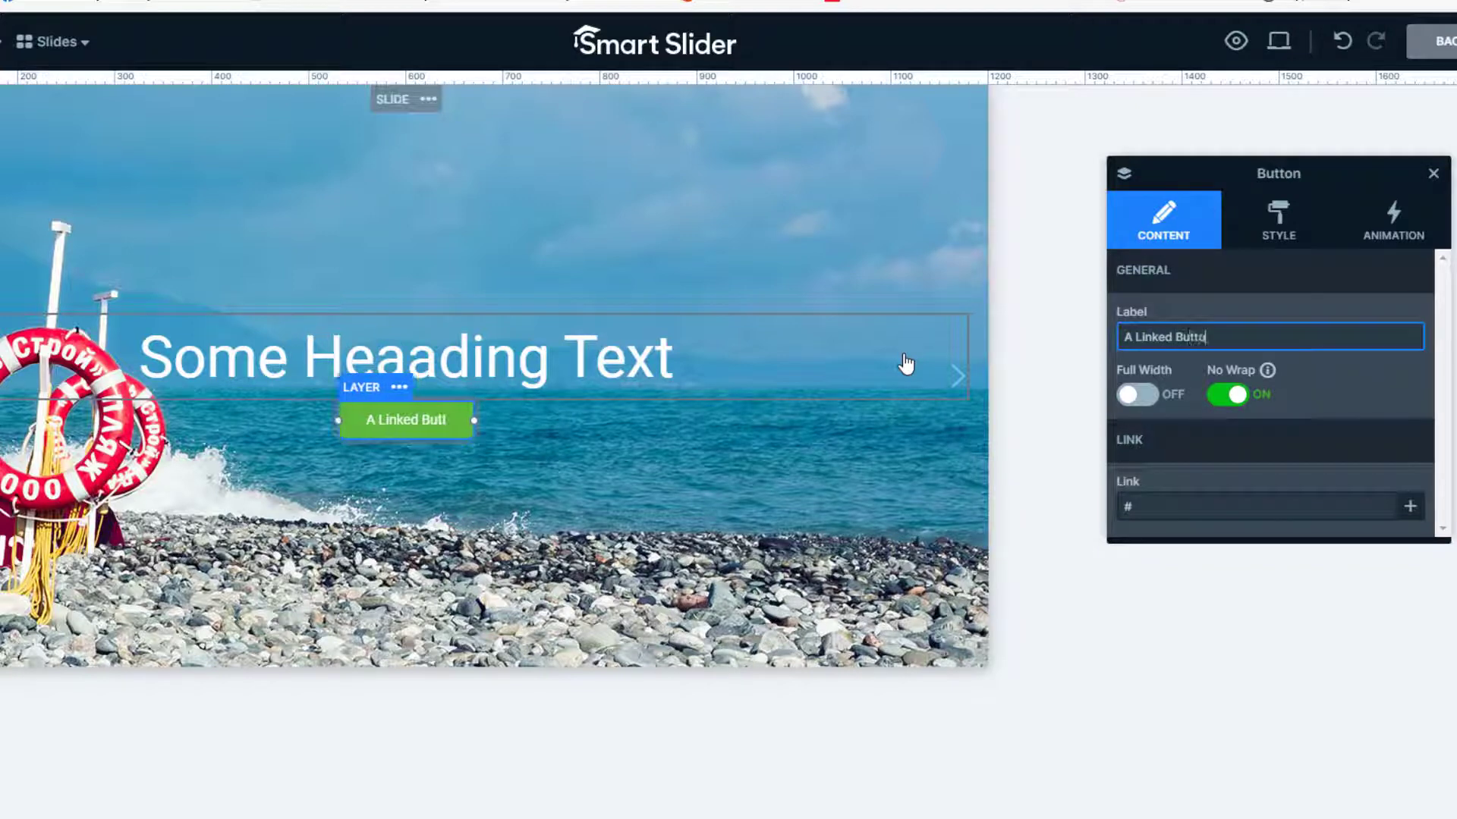
type("n")
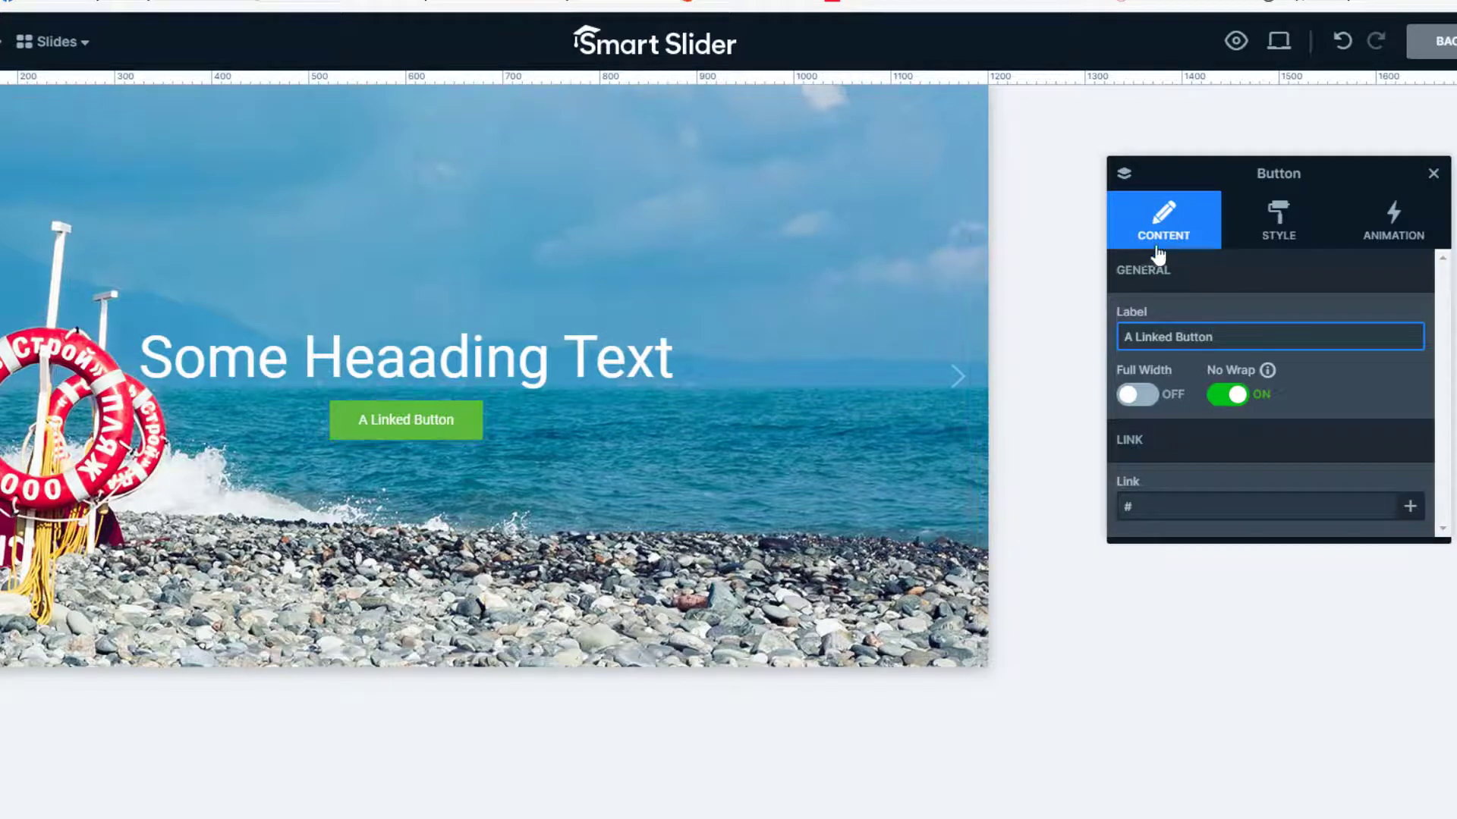
Set the button's text size to 18 px on the Style tab.
left_click(1287, 228)
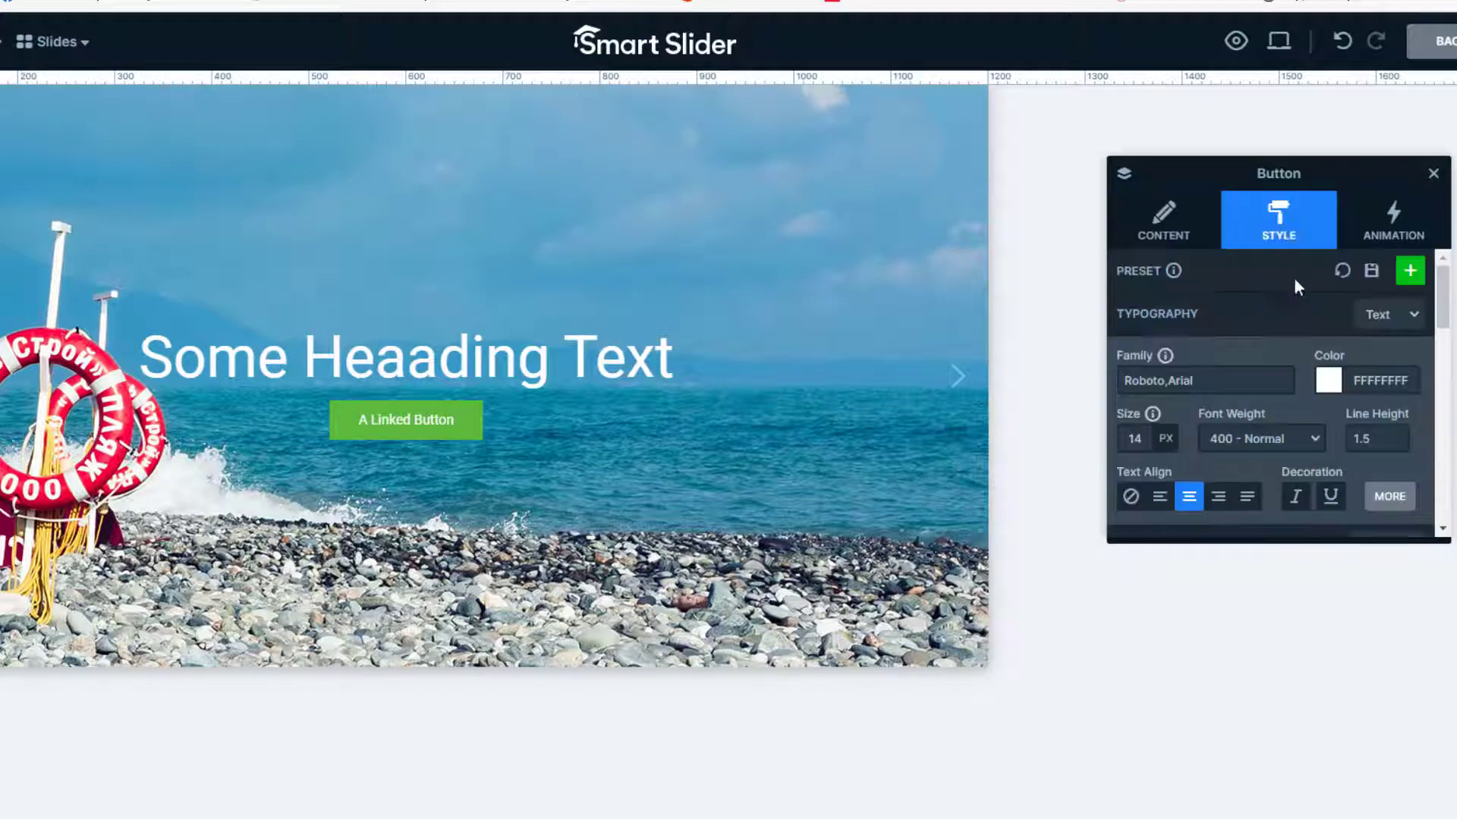
mouse_move(1138, 454)
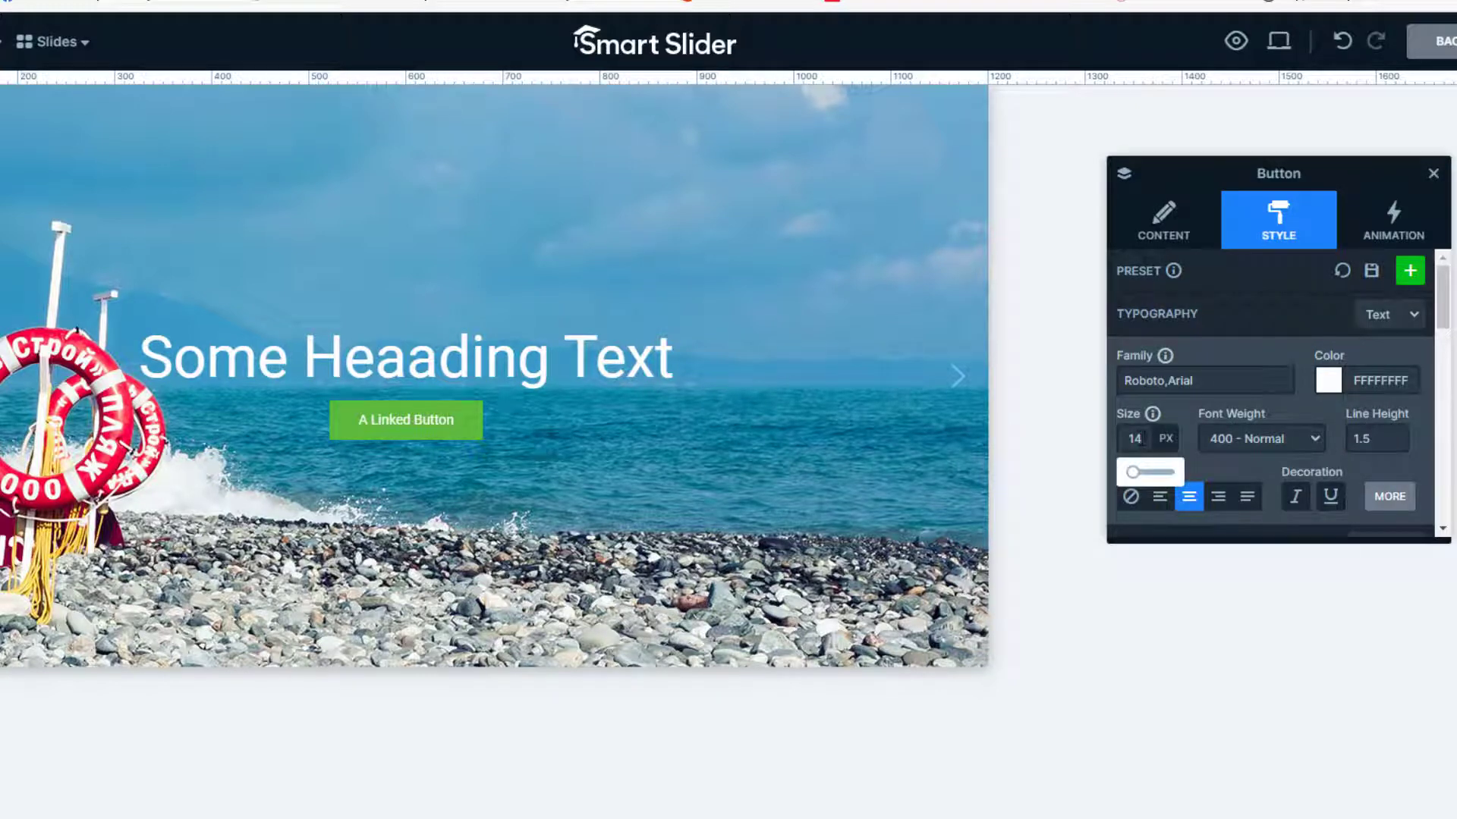
left_click(1136, 438)
type("8")
key("Return")
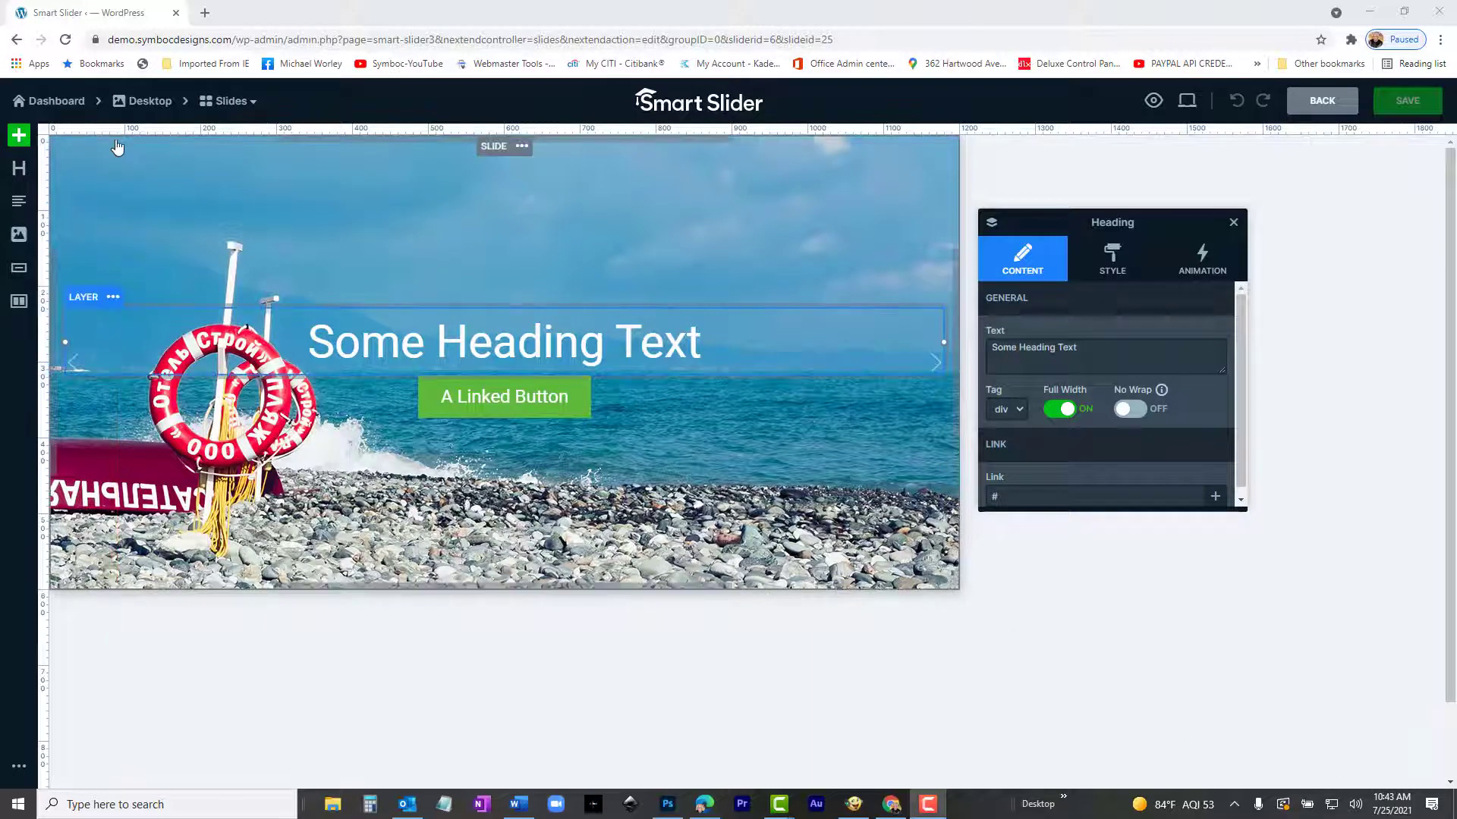
Copy the desktop slider shortcode [smartslider3 slider="6"] and open the Home page in the editor.
left_click(154, 109)
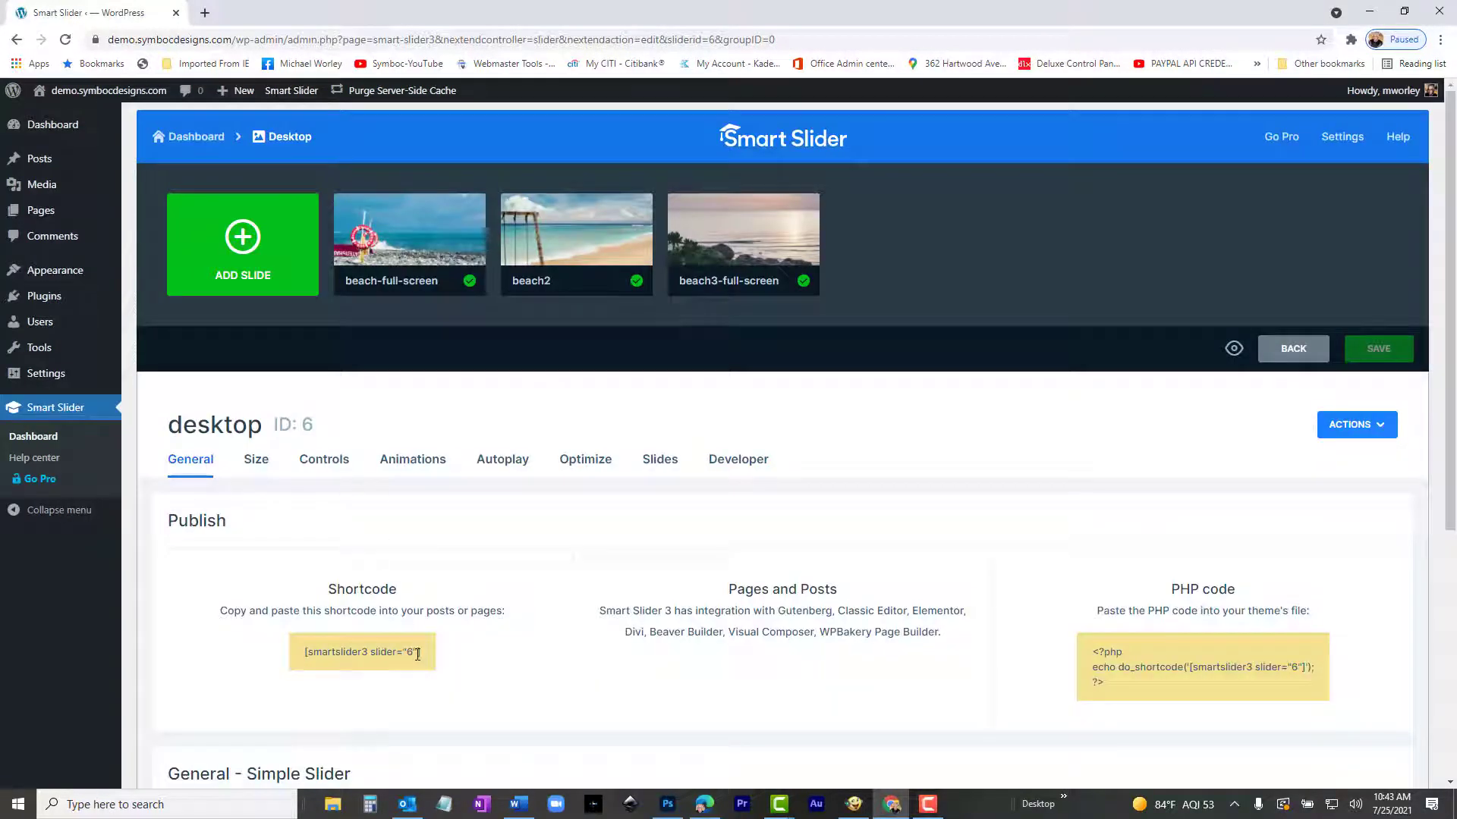
left_click_drag(419, 652, 287, 665)
key("ctrl+c")
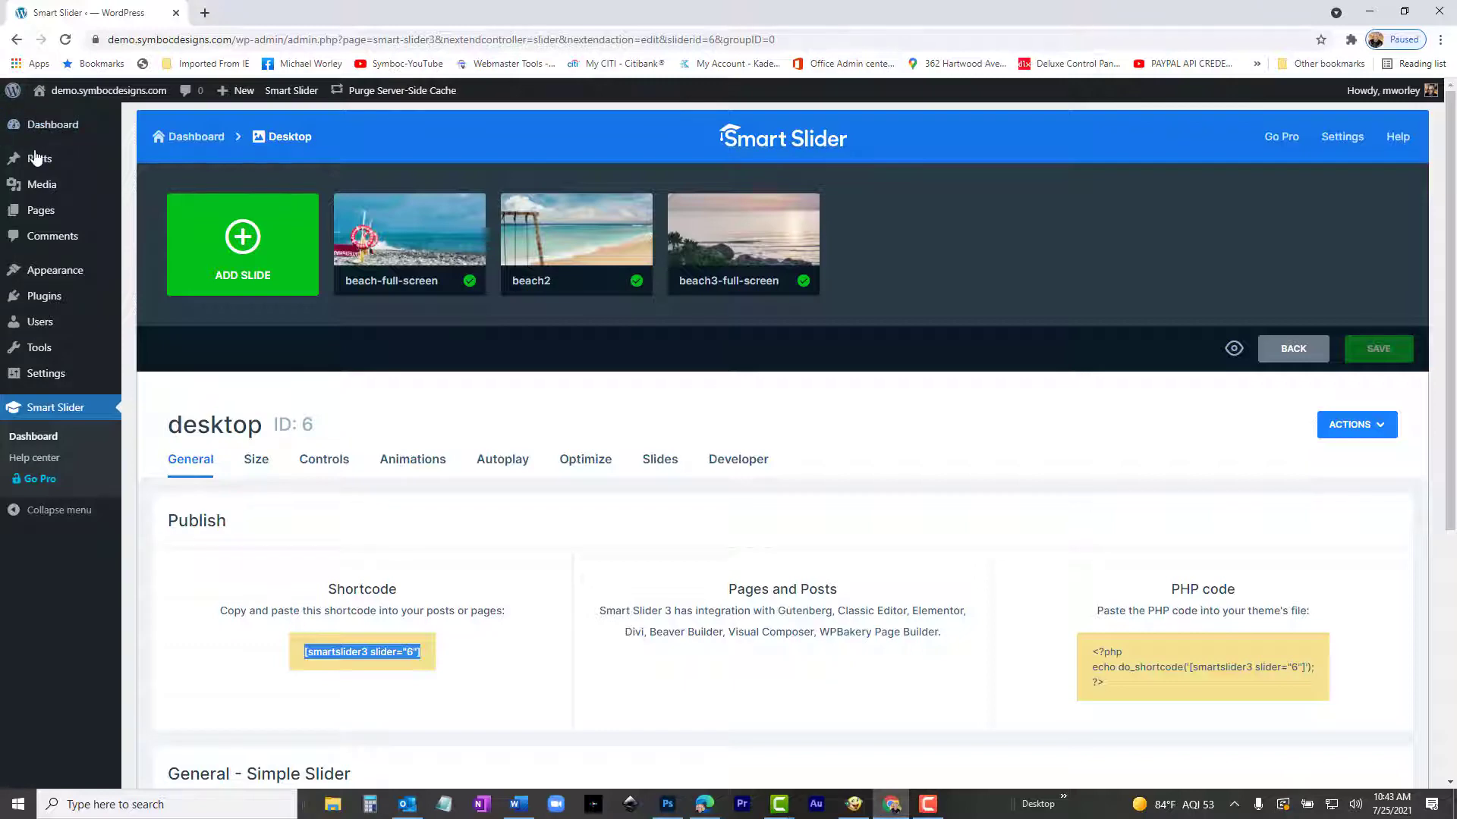
mouse_move(62, 104)
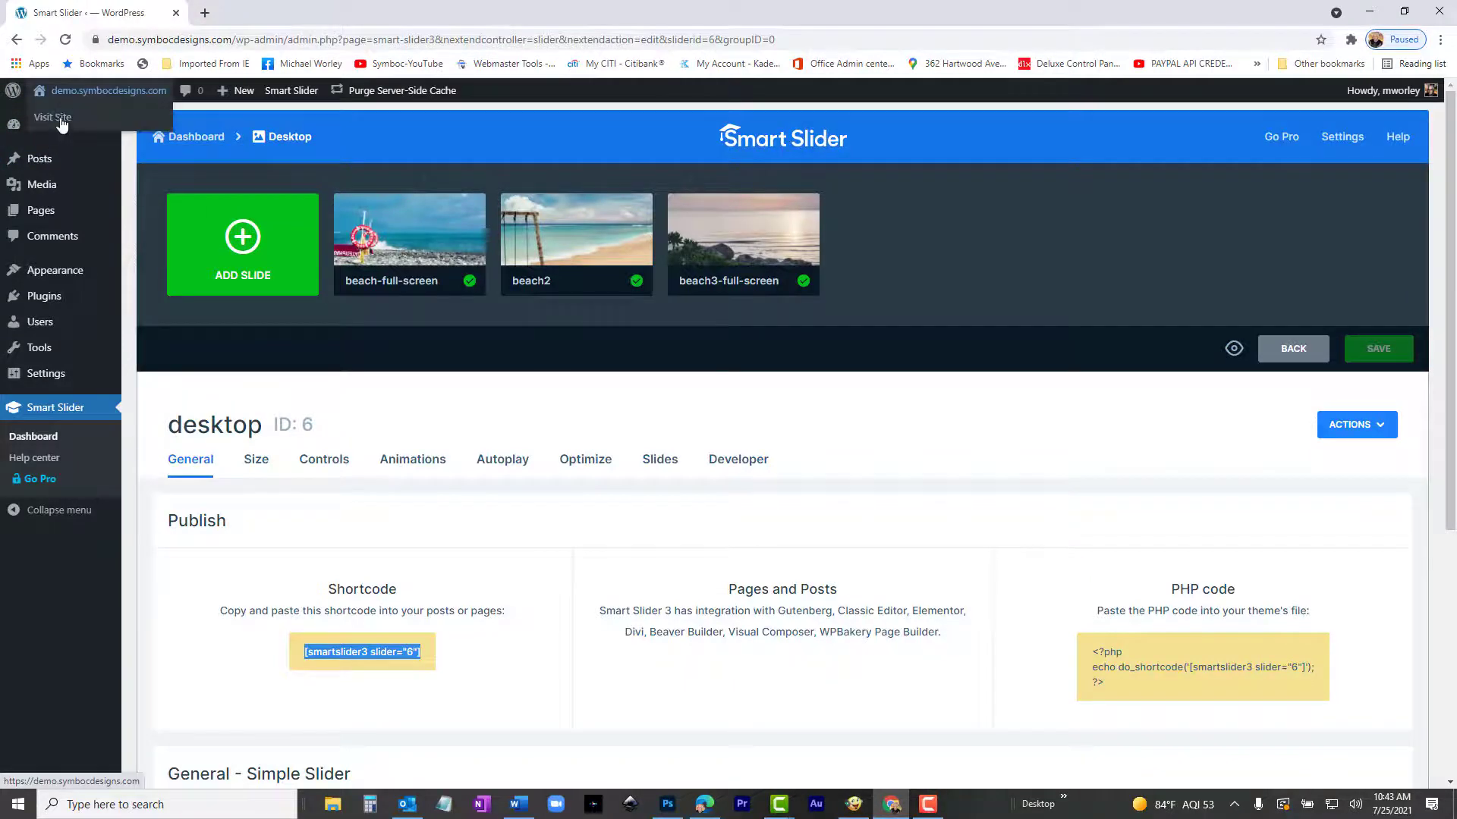
left_click(58, 119)
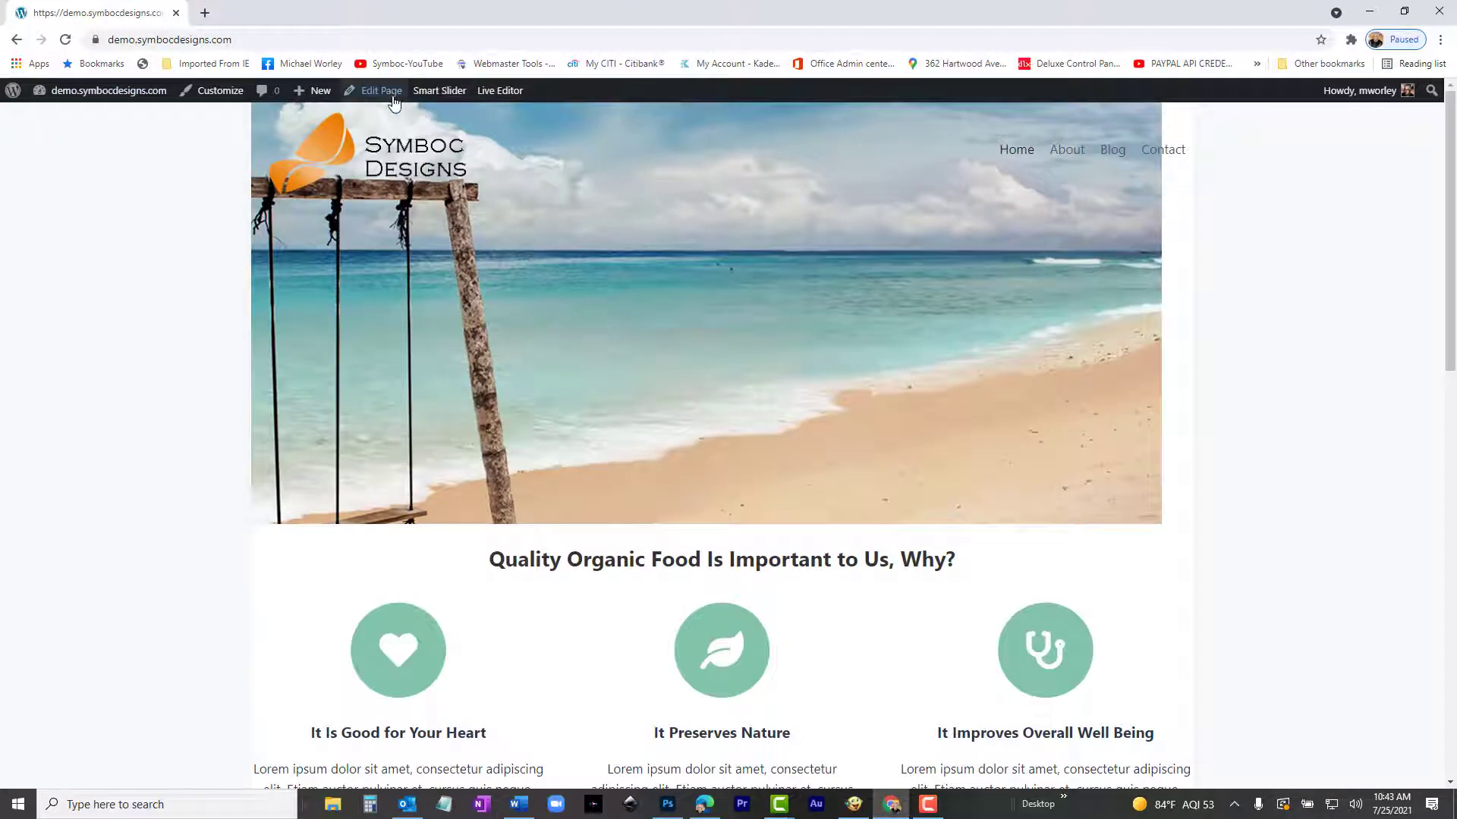
left_click(392, 100)
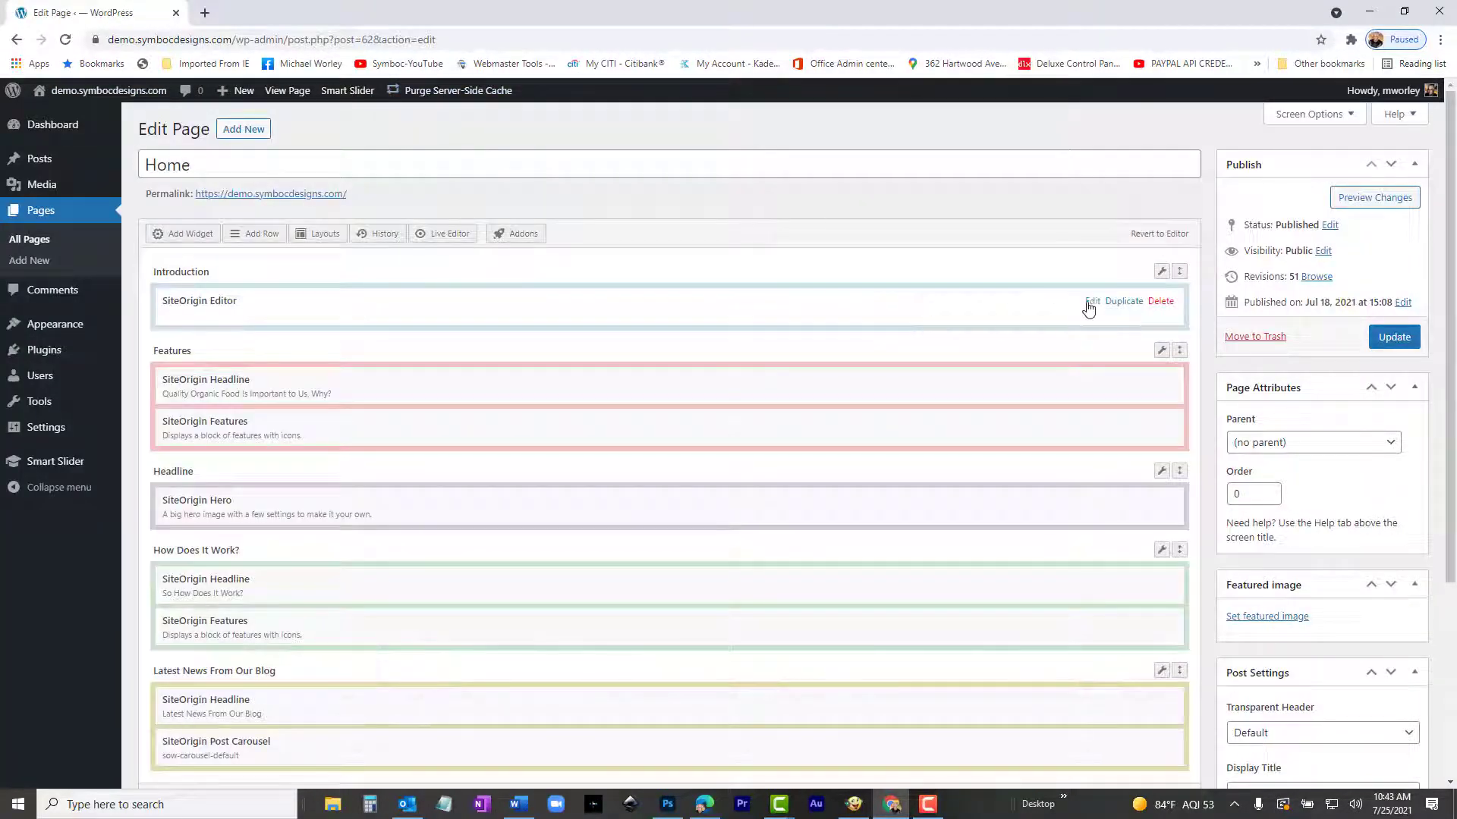
Swap the Introduction widget's beach image for the pasted slider shortcode, then update the Home page.
left_click(1090, 303)
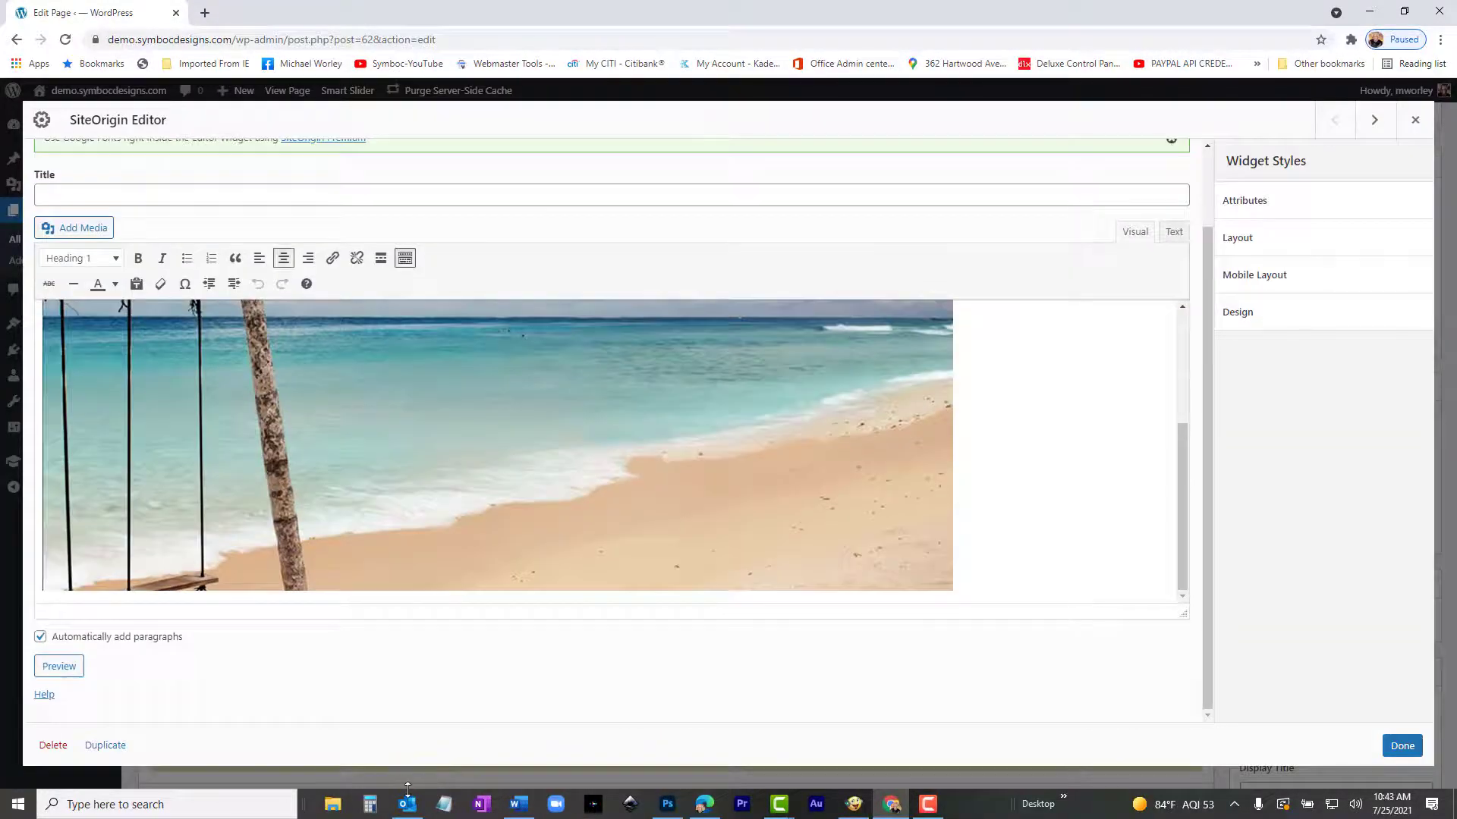
key("Delete")
key("BackSpace")
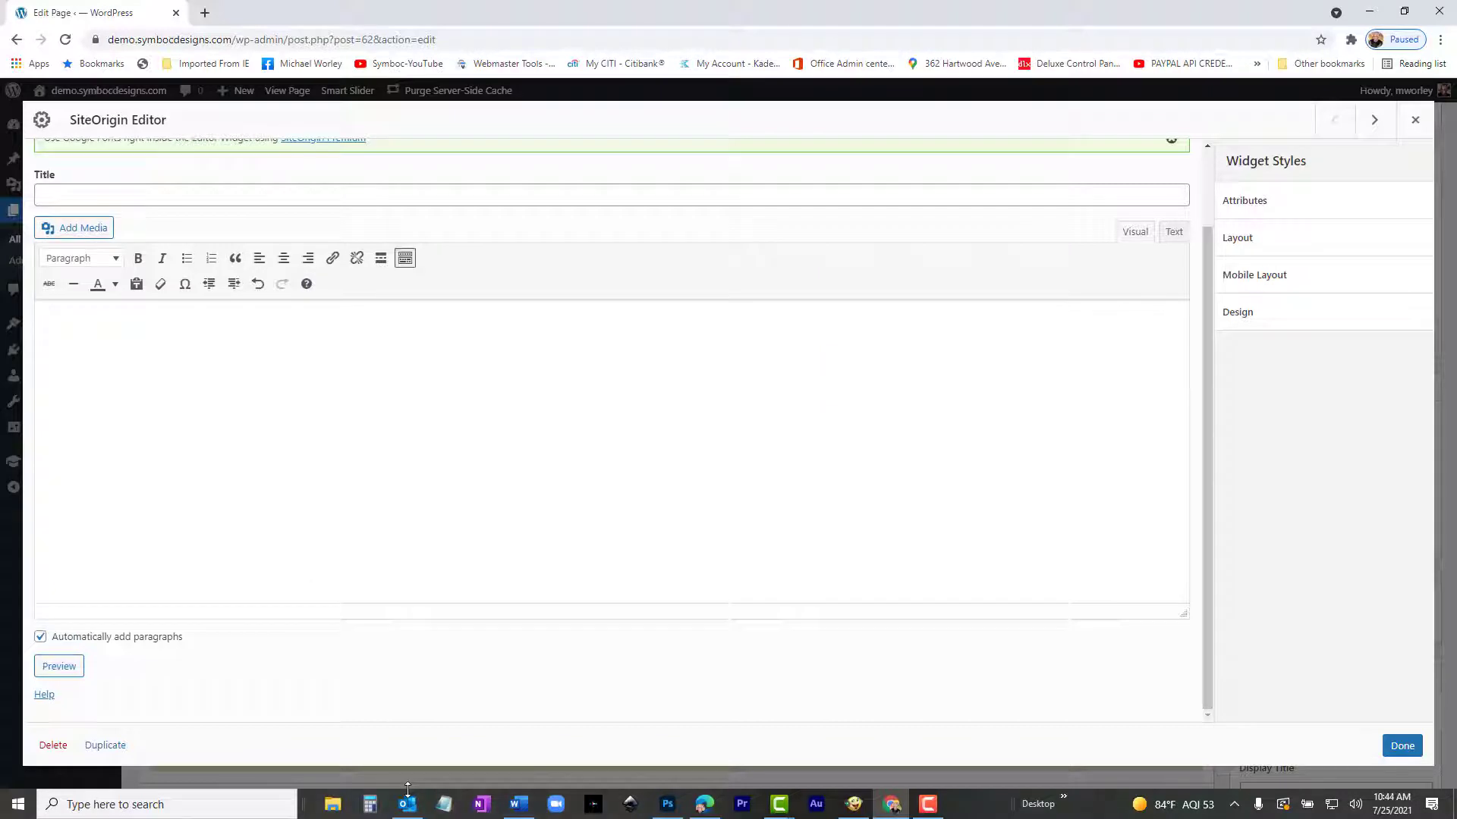
key("ctrl+v")
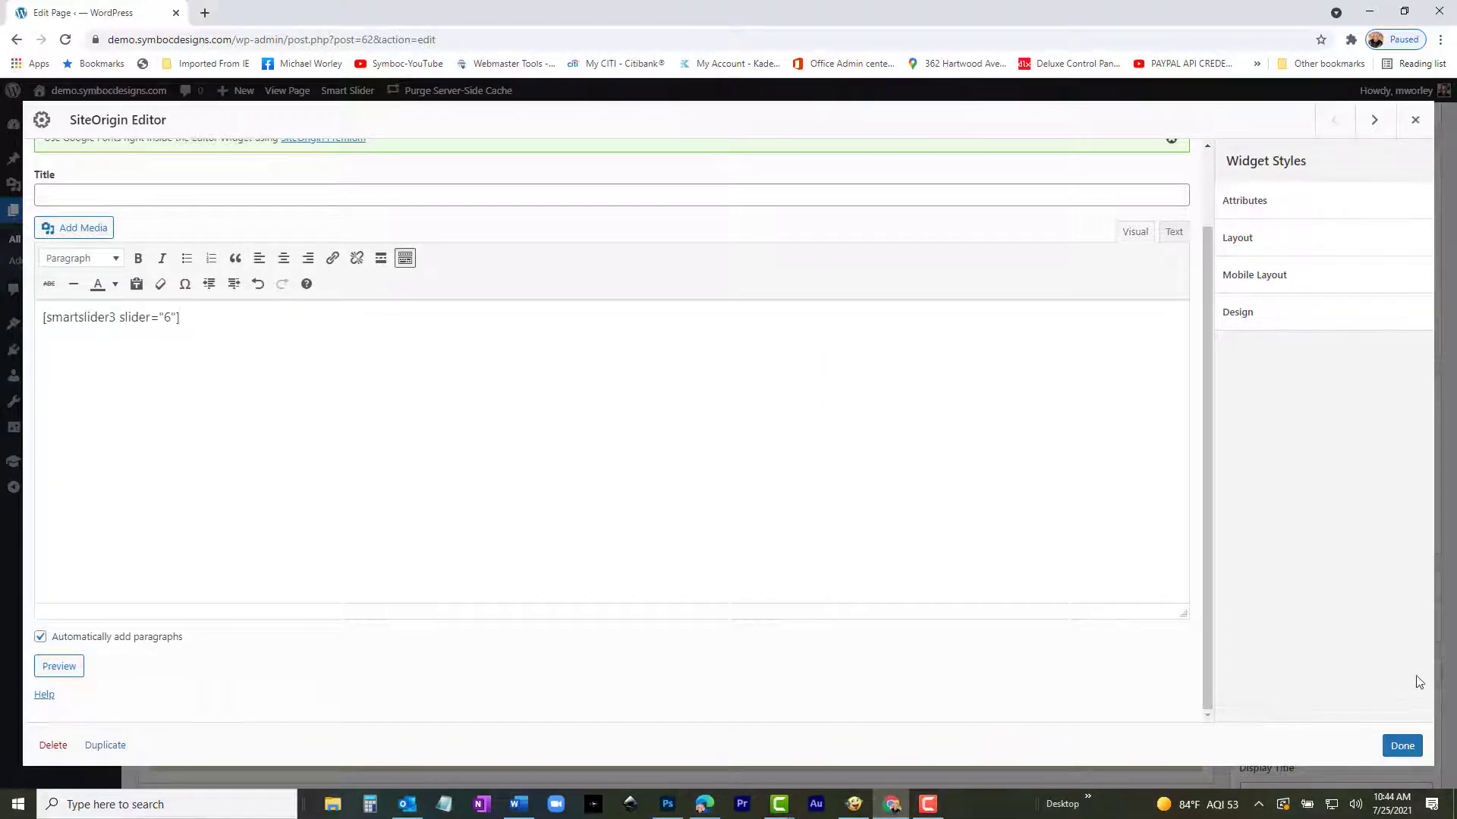
left_click(1402, 746)
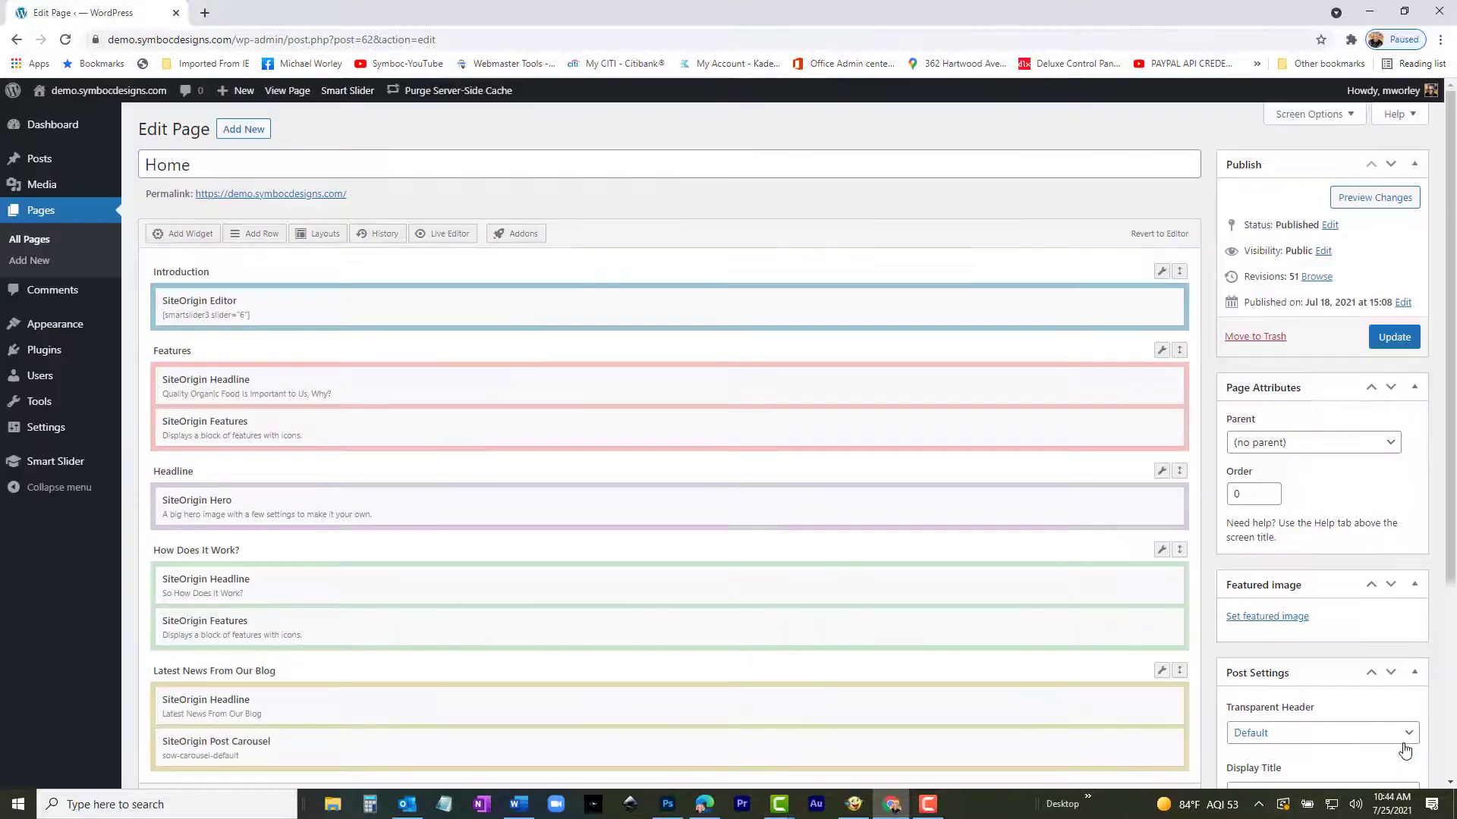
left_click(1393, 338)
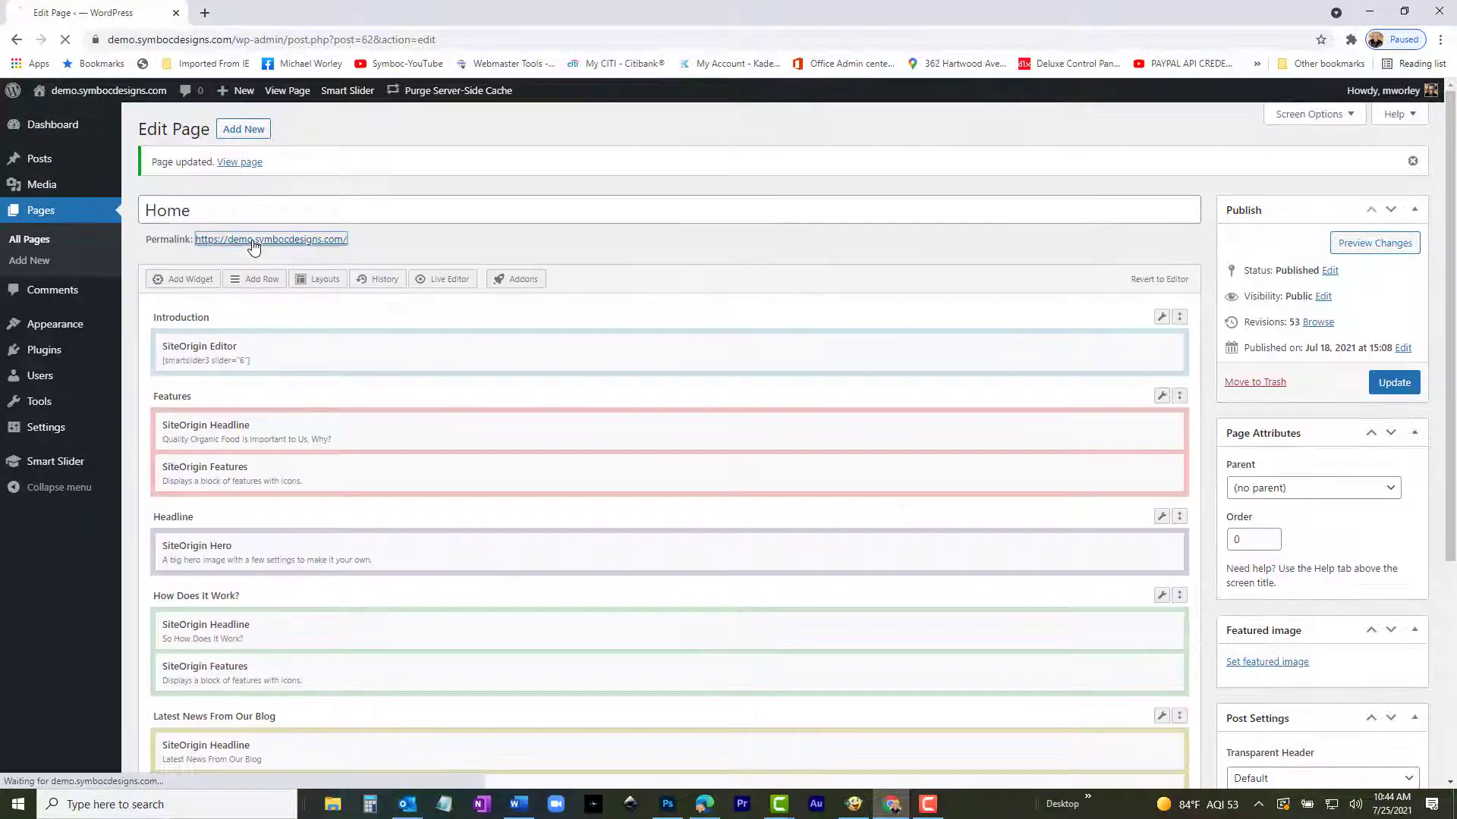
Open the live homepage and preview the beach slider at phone width in DevTools.
left_click(254, 240)
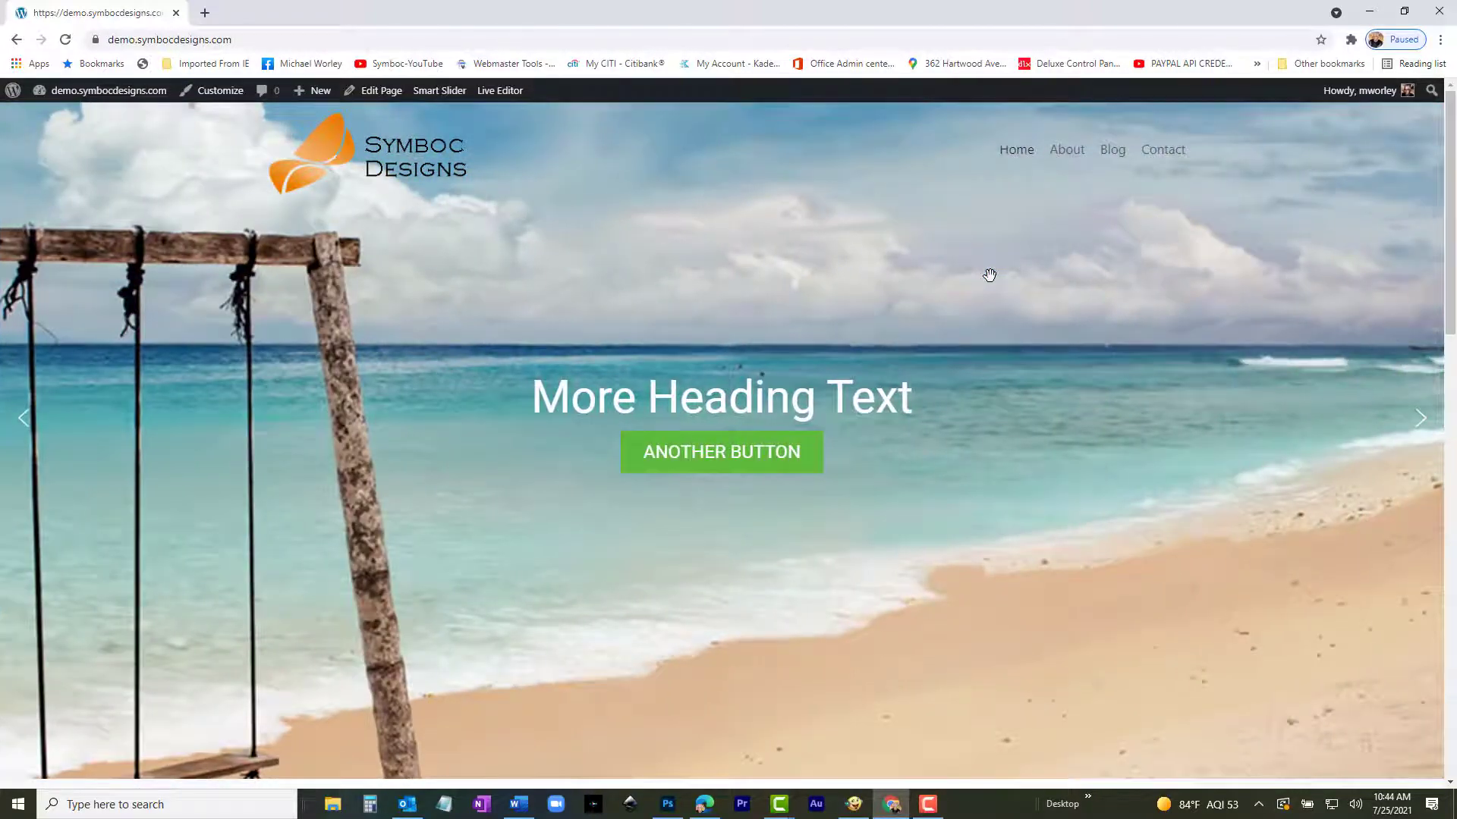
right_click(989, 276)
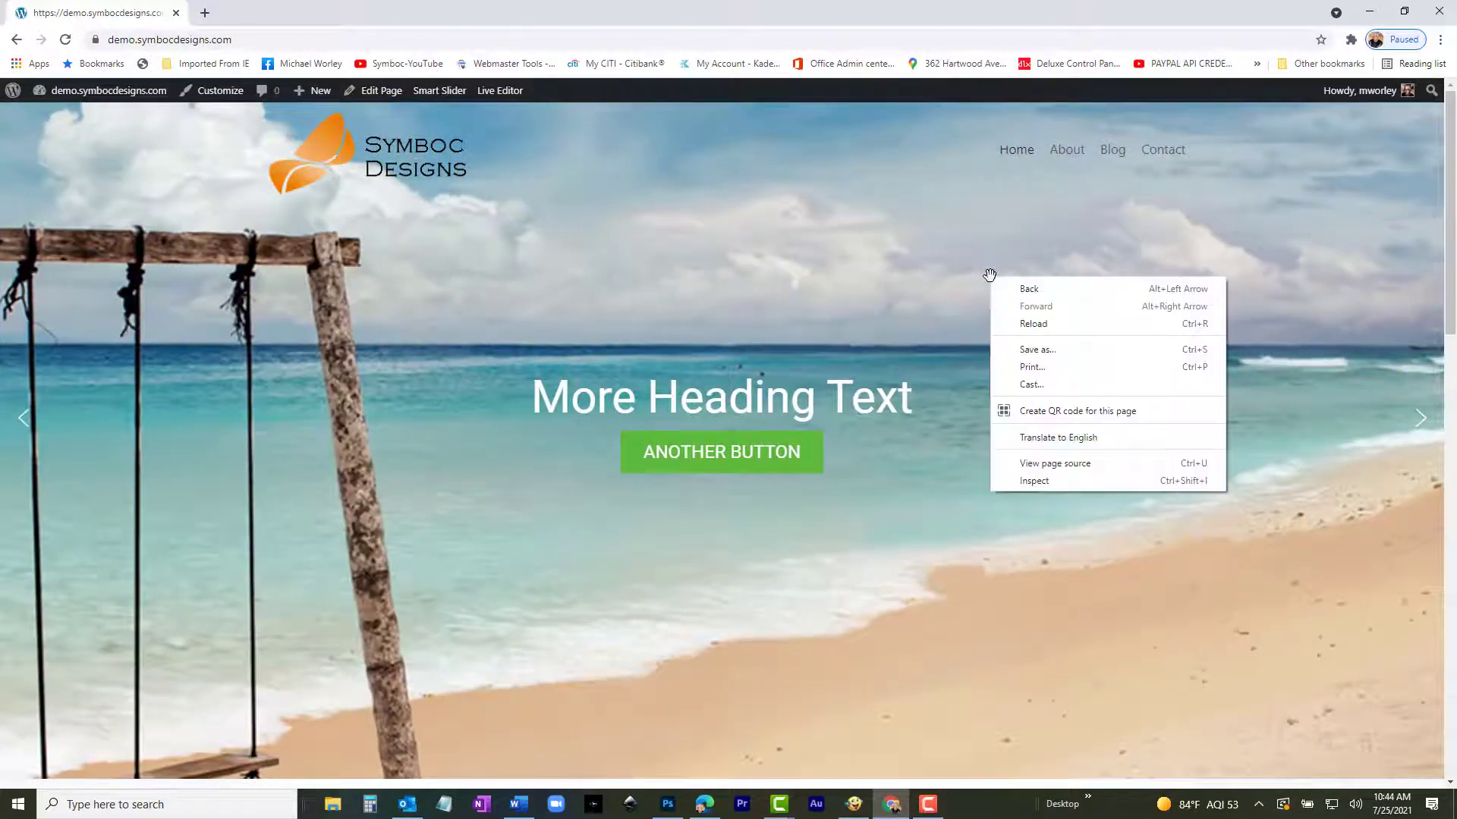
left_click(1033, 489)
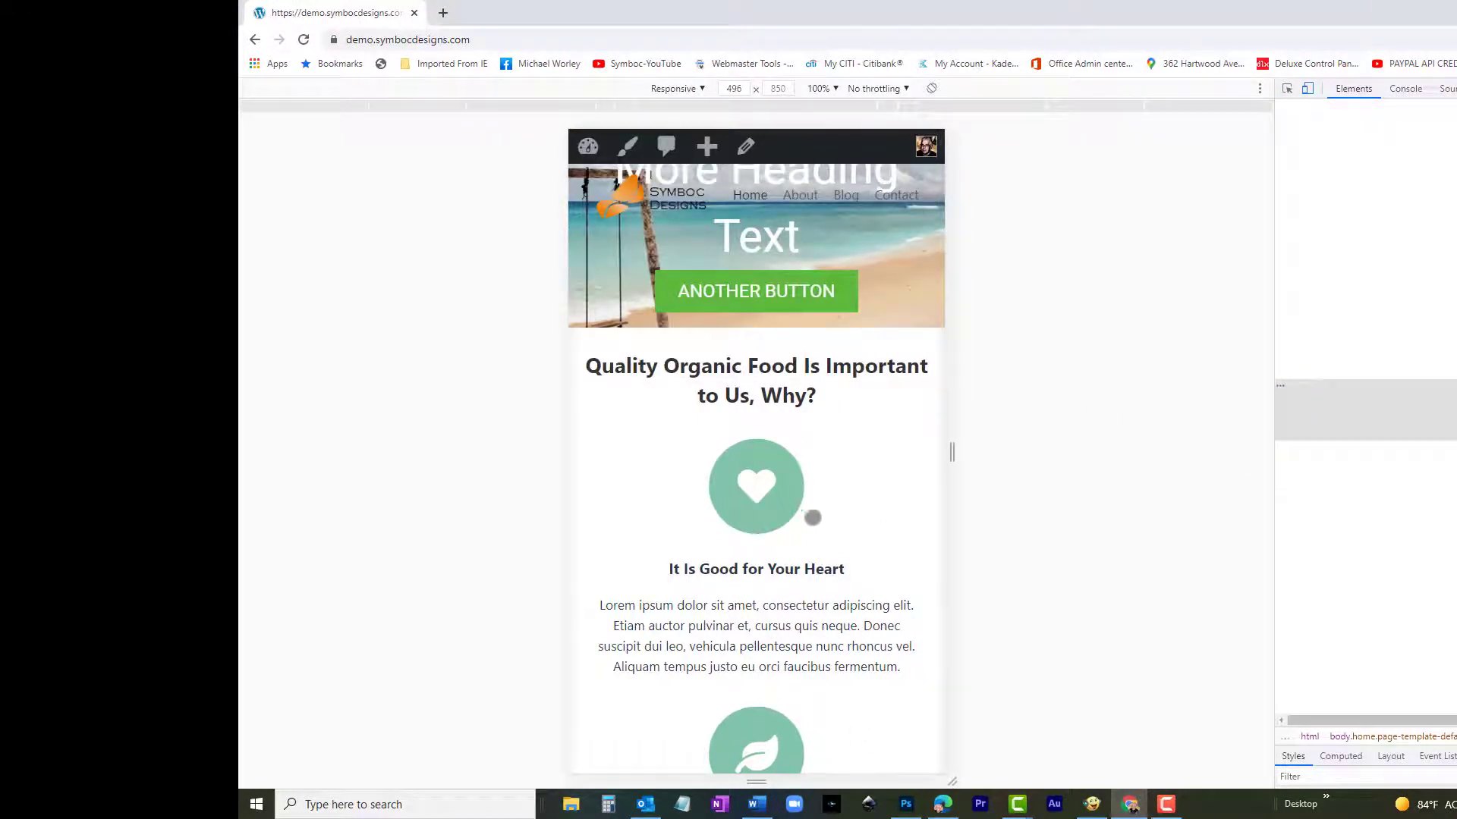
scroll(829, 519, "down", 4)
scroll(837, 522, "up", 4)
key("F12")
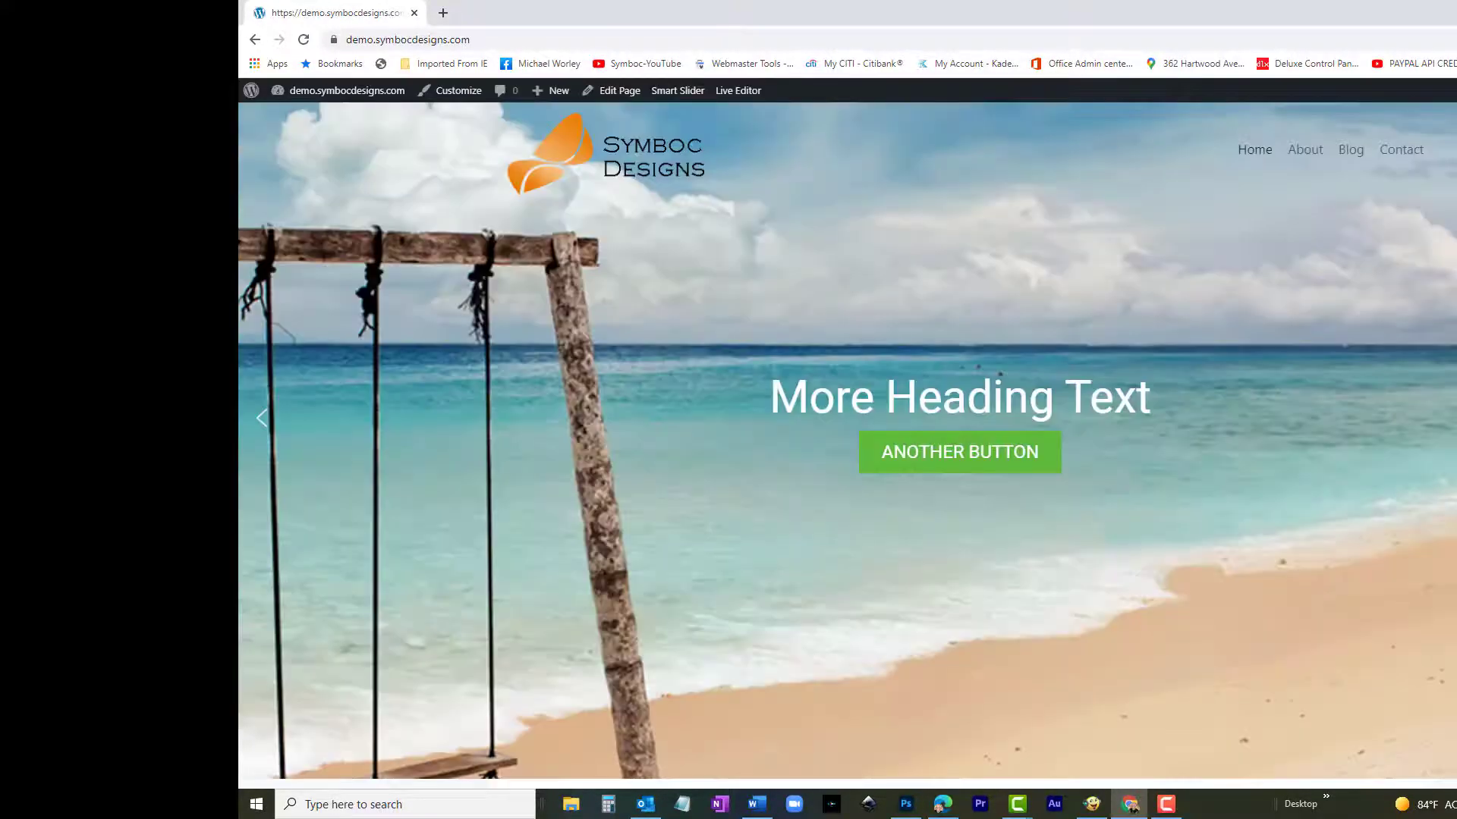
Go from the admin Dashboard to Smart Slider and begin a New Project.
mouse_move(364, 92)
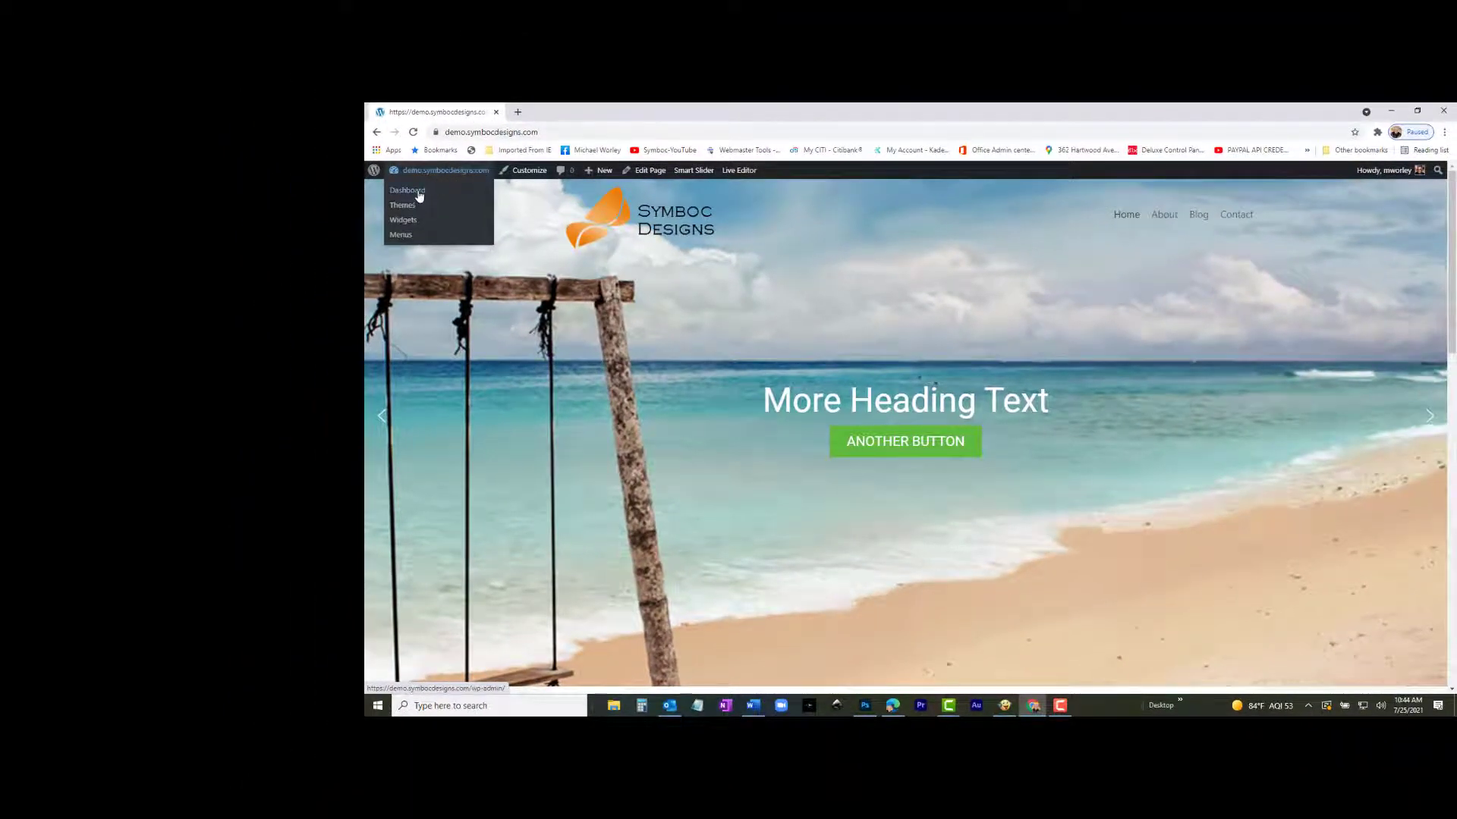
left_click(419, 196)
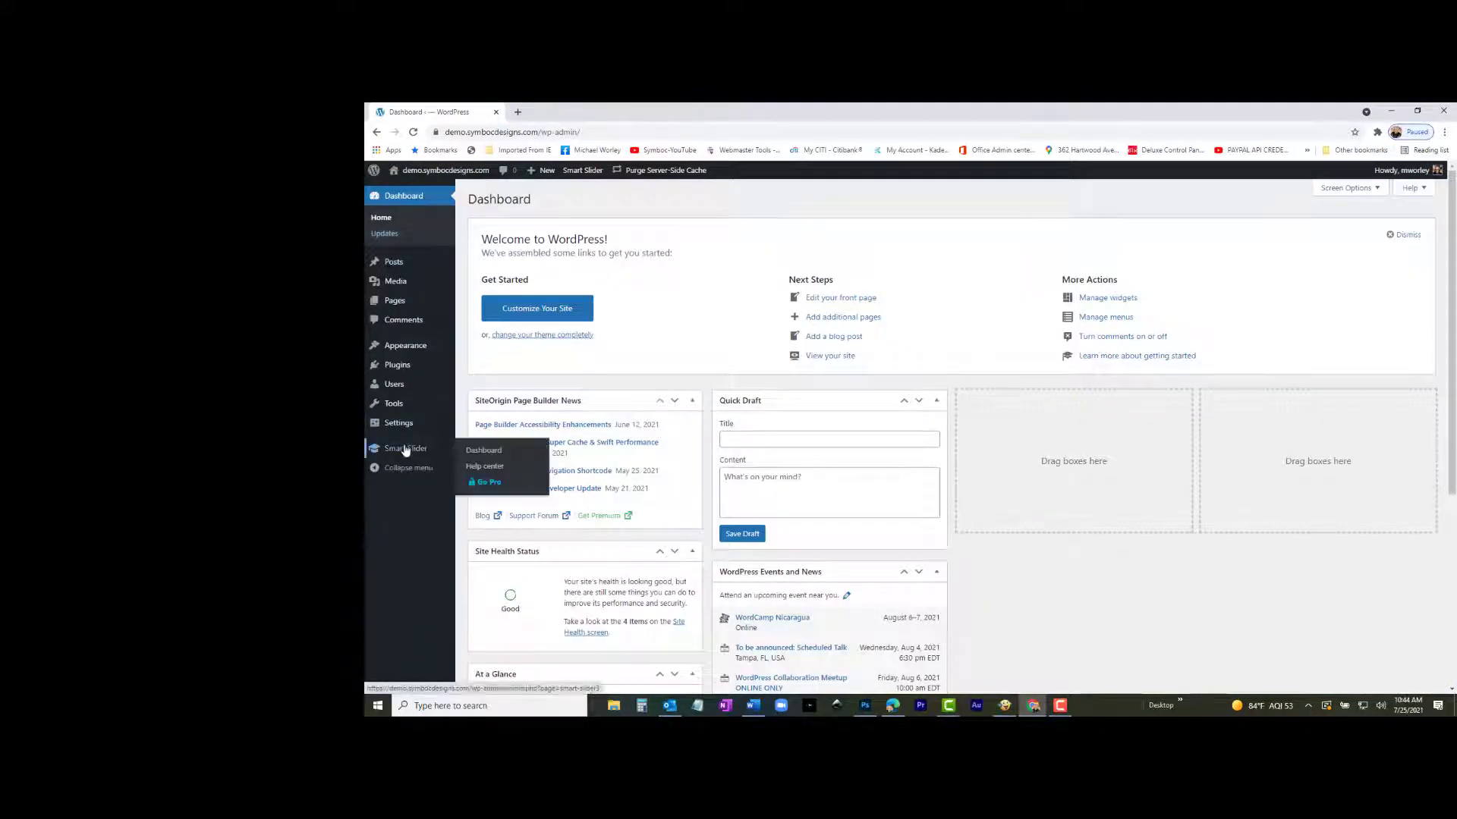
left_click(408, 449)
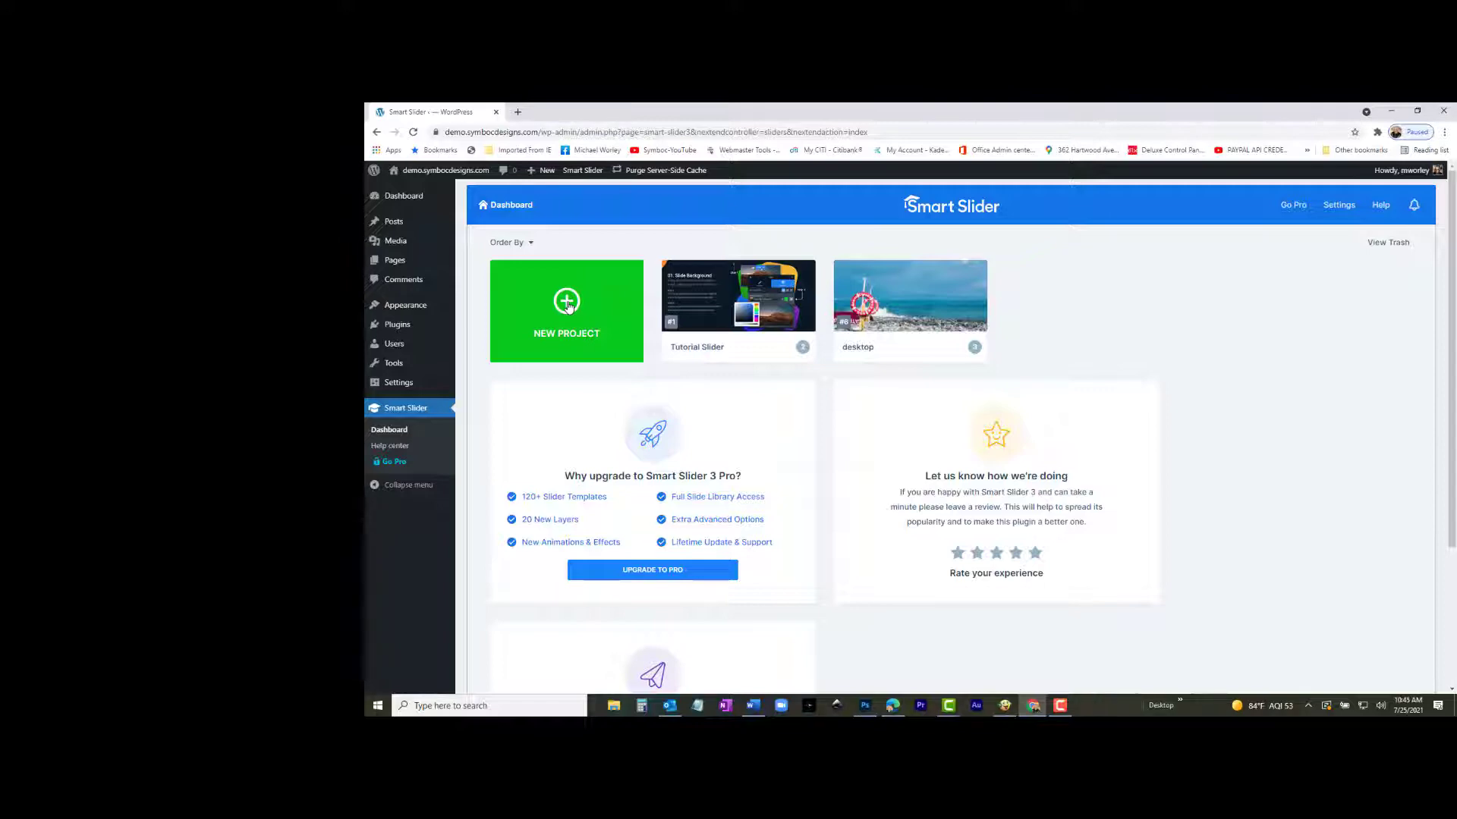
left_click(566, 304)
Create a blank project named mobile with width 500 and height 600.
left_click(772, 445)
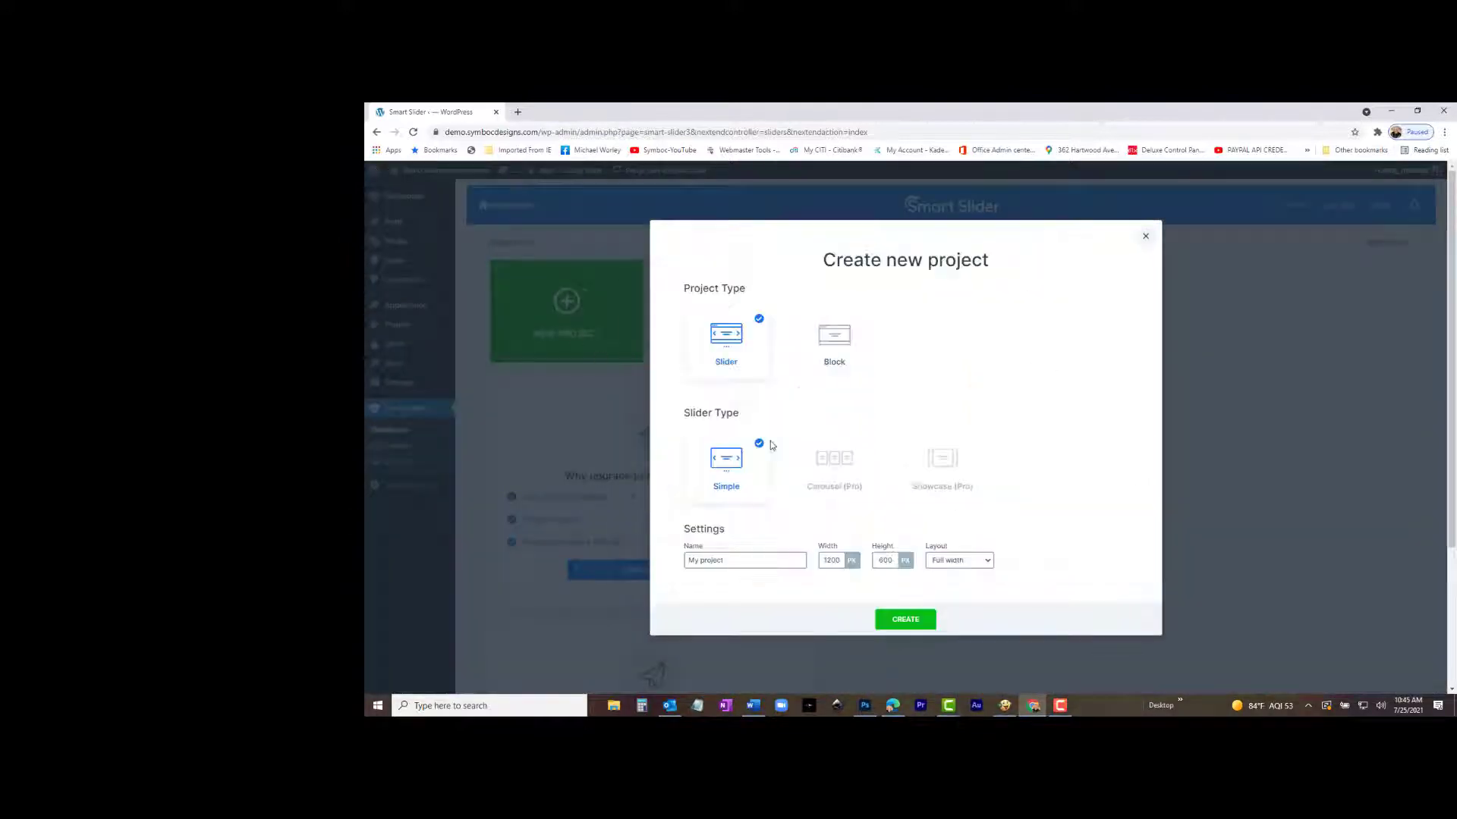
triple_click(718, 560)
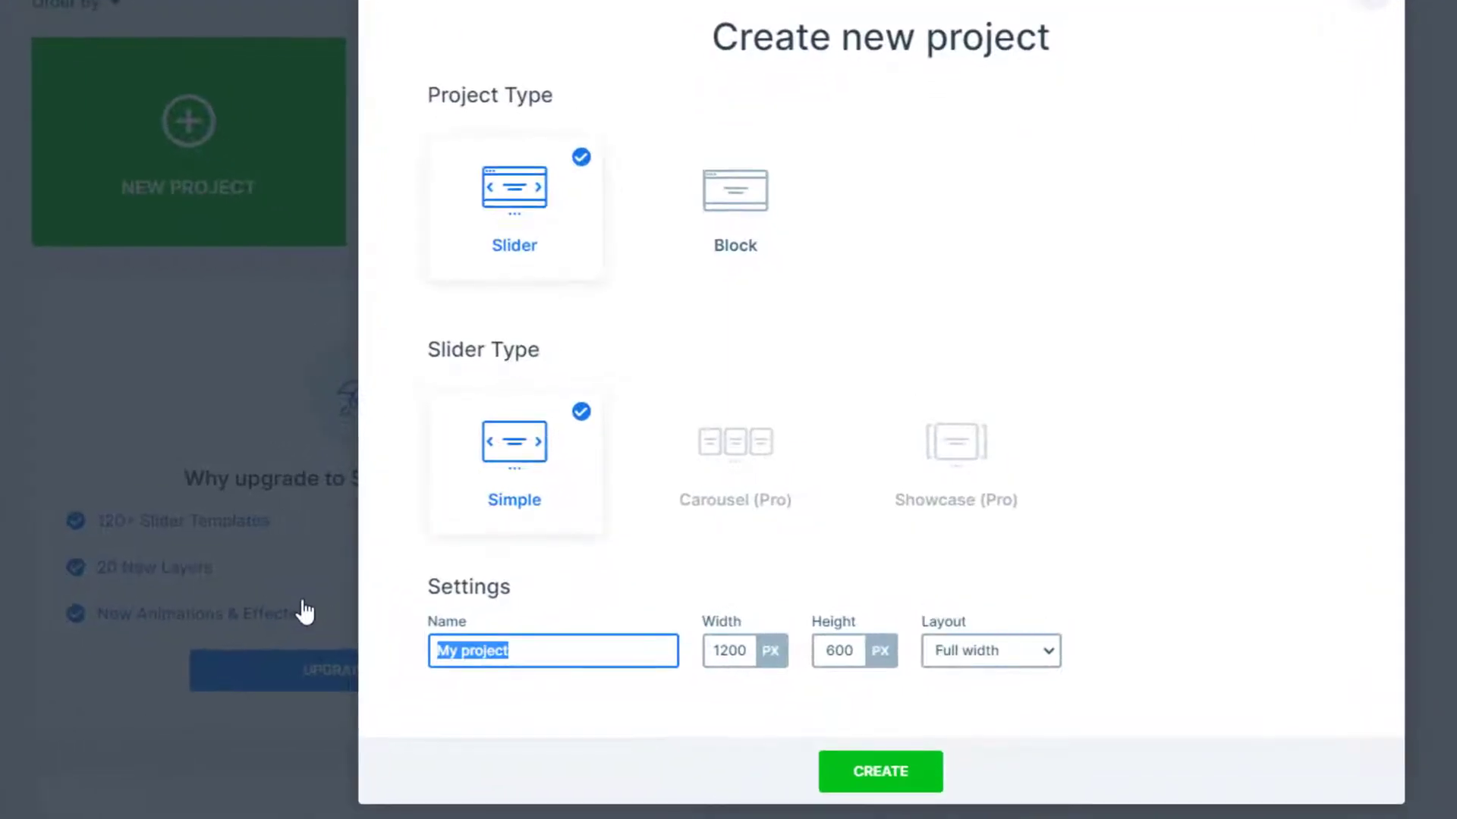
type("mobi")
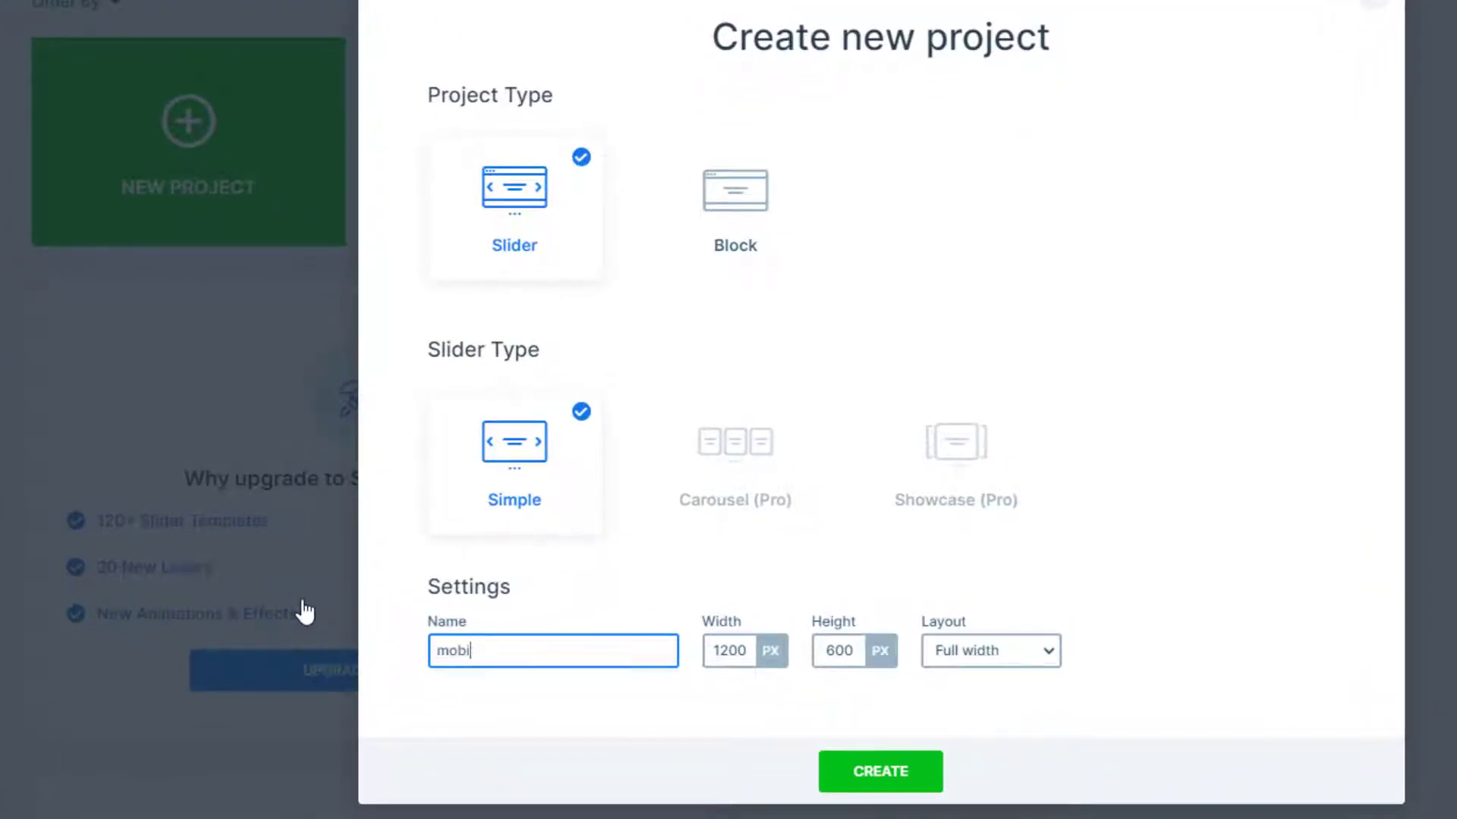
type("le")
left_click_drag(744, 652, 745, 652)
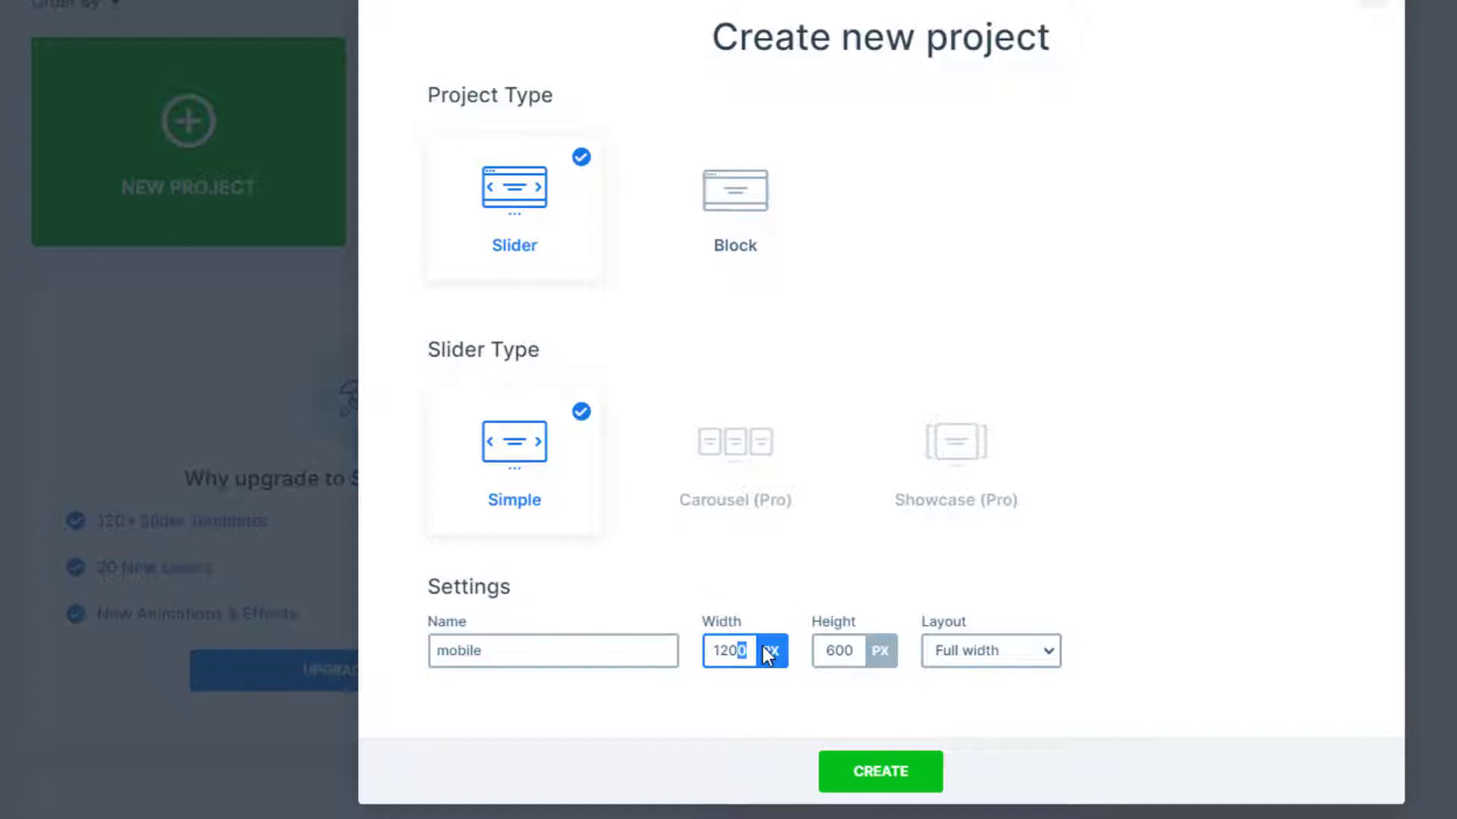
key("BackSpace")
key("BackSpace")
key("BackSpace")
key("BackSpace")
type("600")
key("BackSpace")
key("BackSpace")
key("BackSpace")
type("500")
left_click(897, 777)
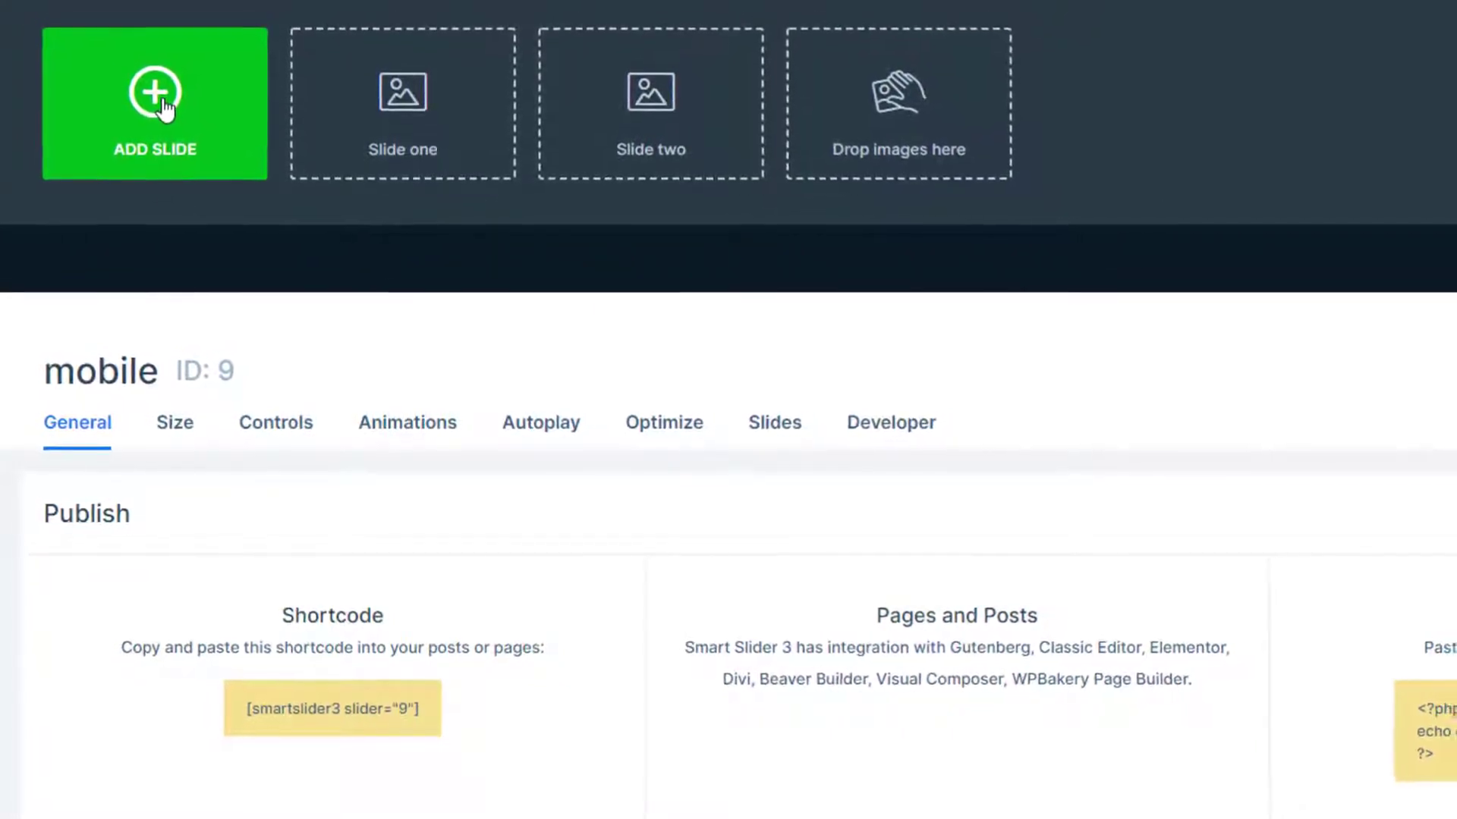
Remove the mobile slider's slide-width limit, save it, and begin adding a new slide.
left_click(180, 432)
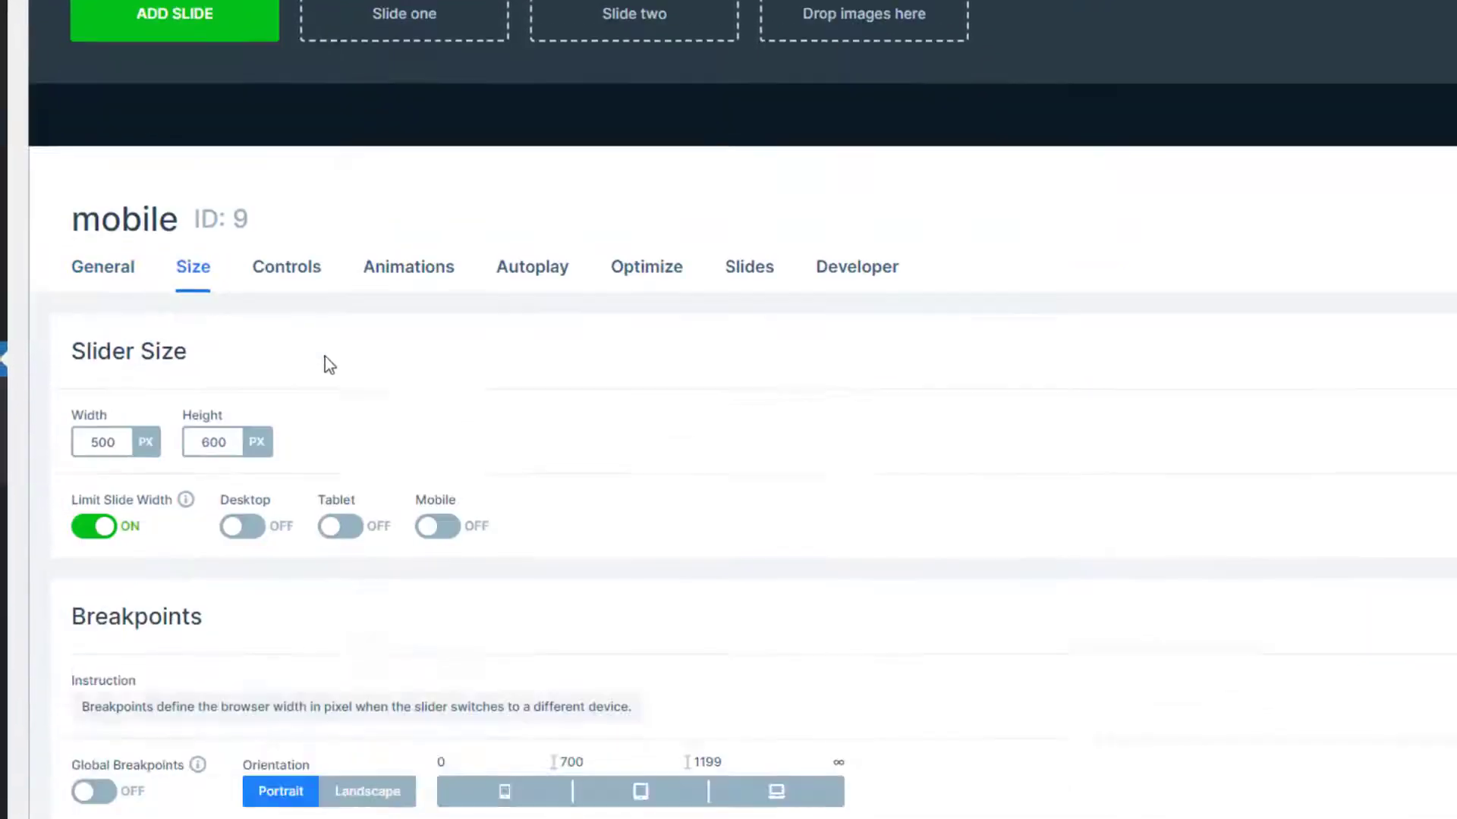
scroll(325, 356, "down", 2)
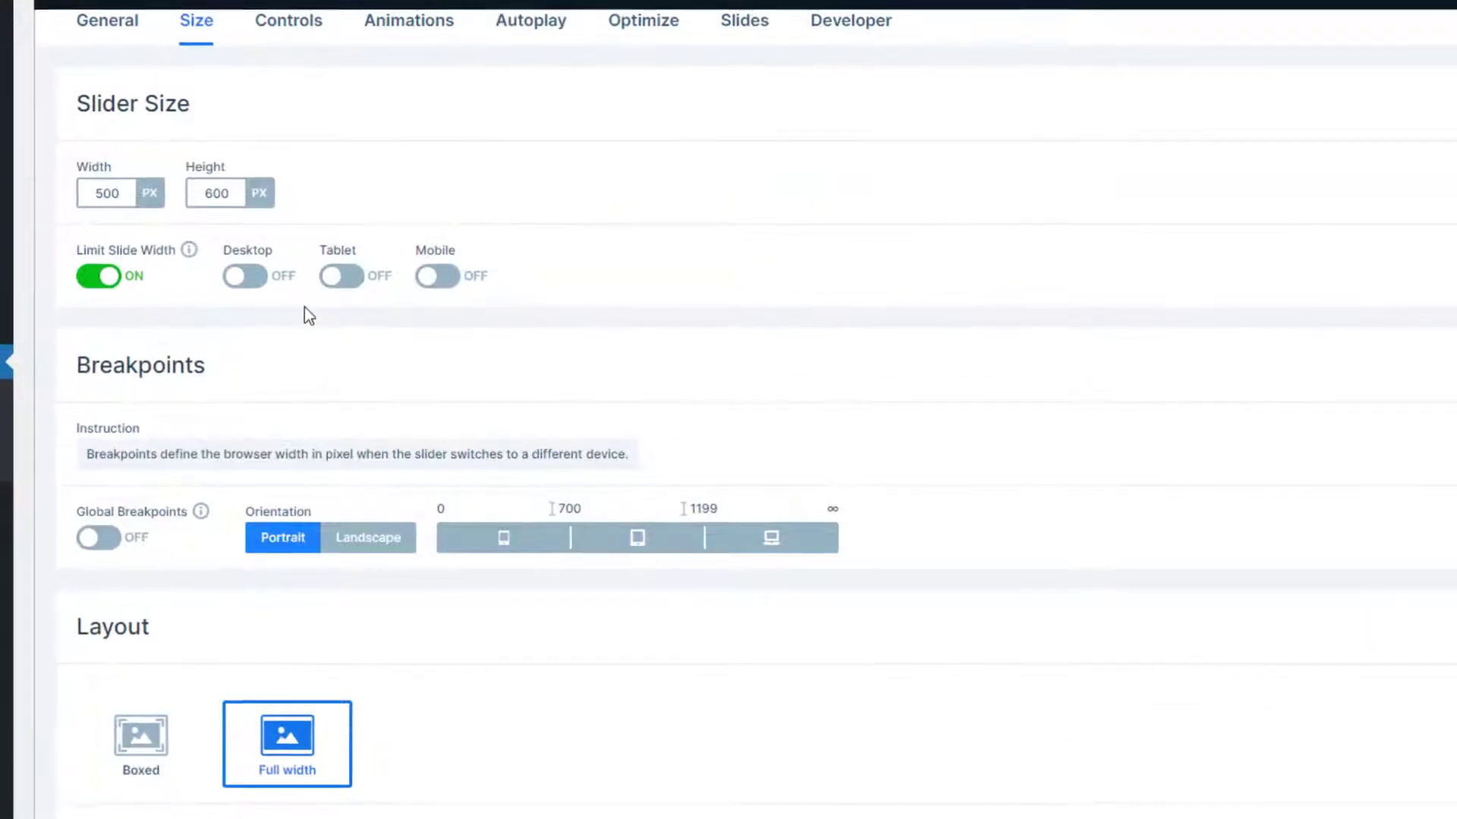
left_click(103, 291)
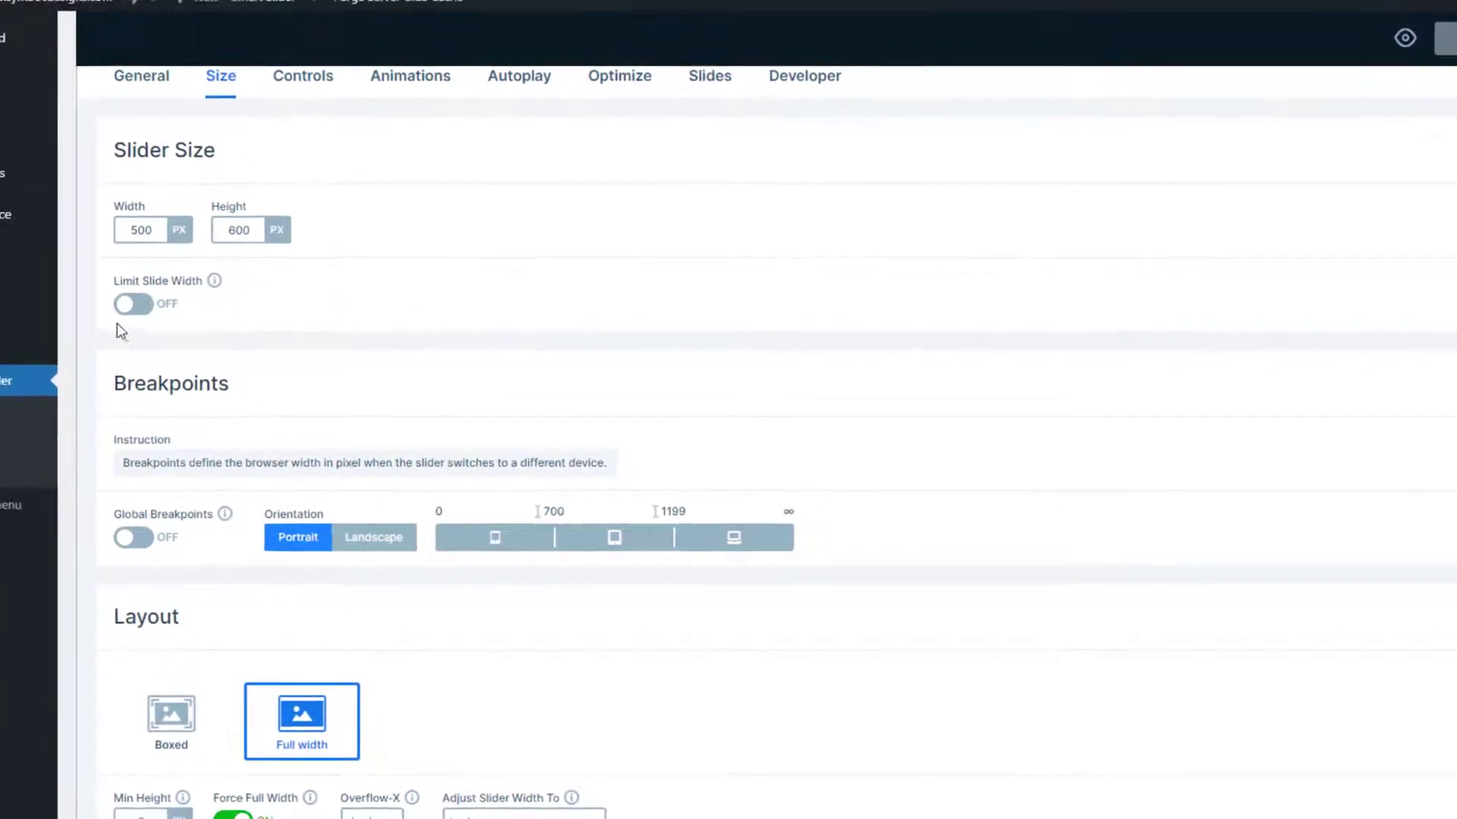
scroll(418, 303, "down", 2)
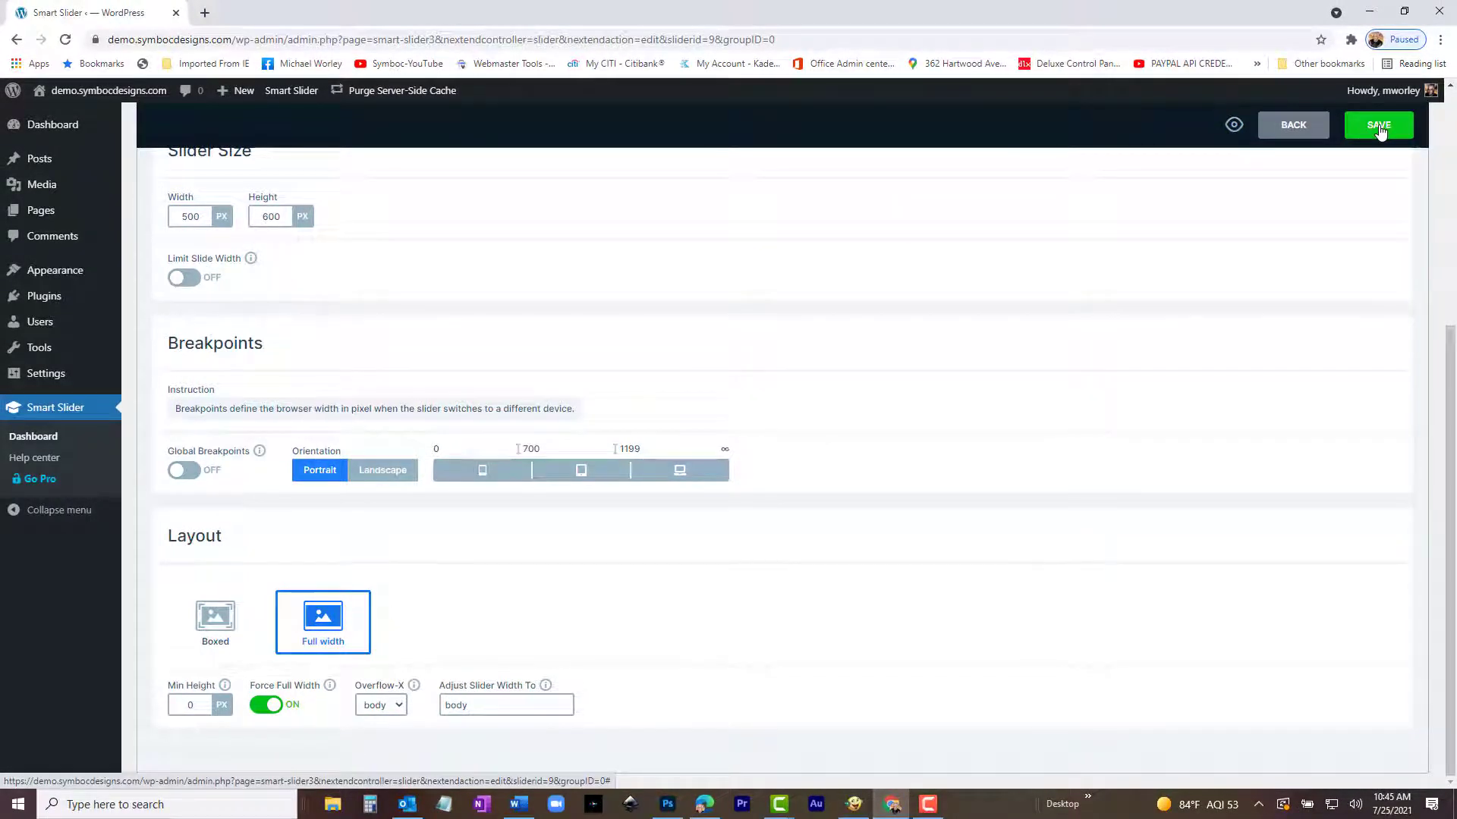
left_click(1379, 127)
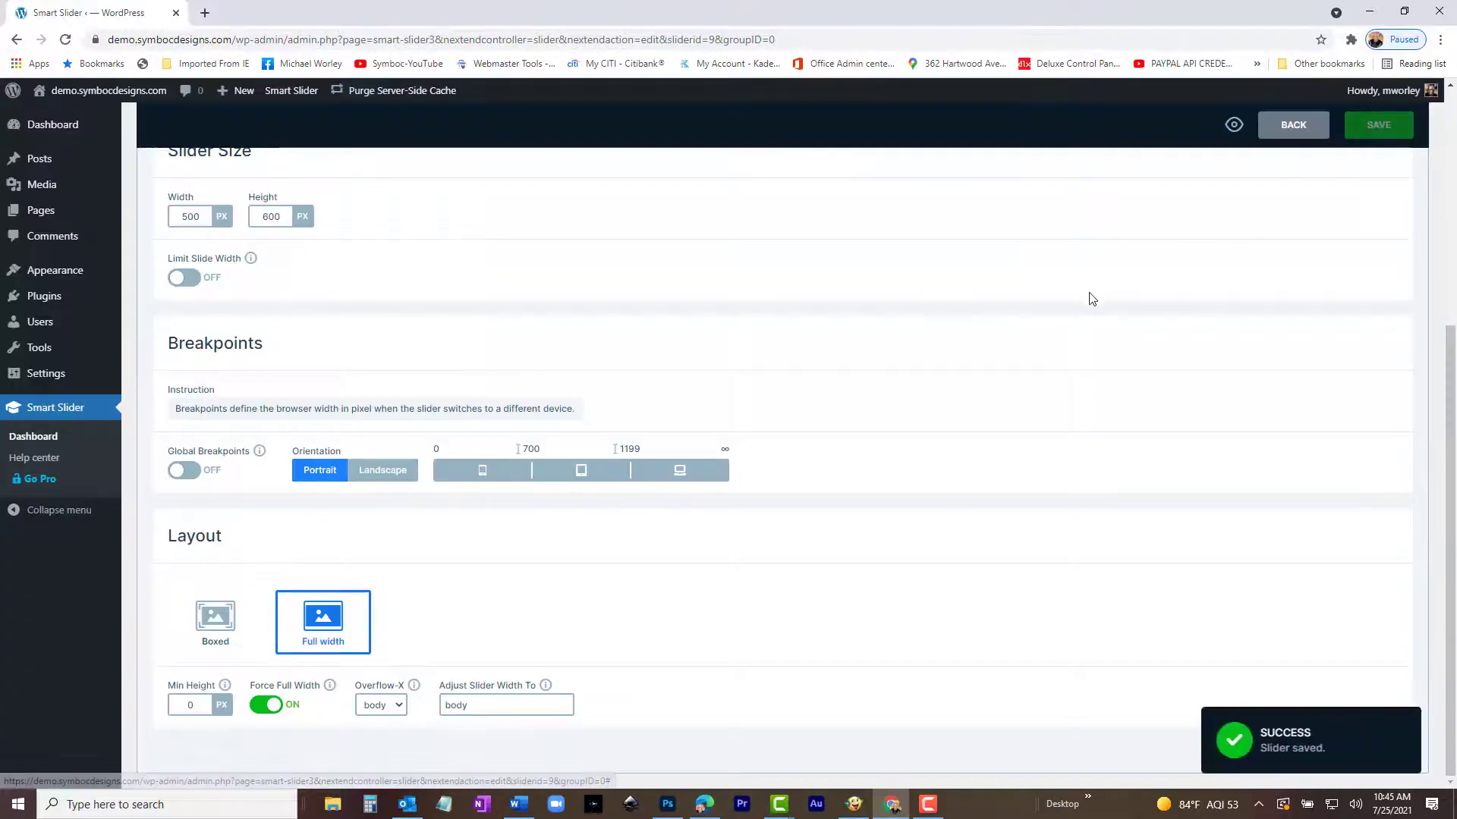
scroll(557, 304, "up", 5)
left_click(231, 251)
Create image slides from beach-1st-4-mobile, then from beach4-2-mobile and beach4-mobile.
left_click(231, 237)
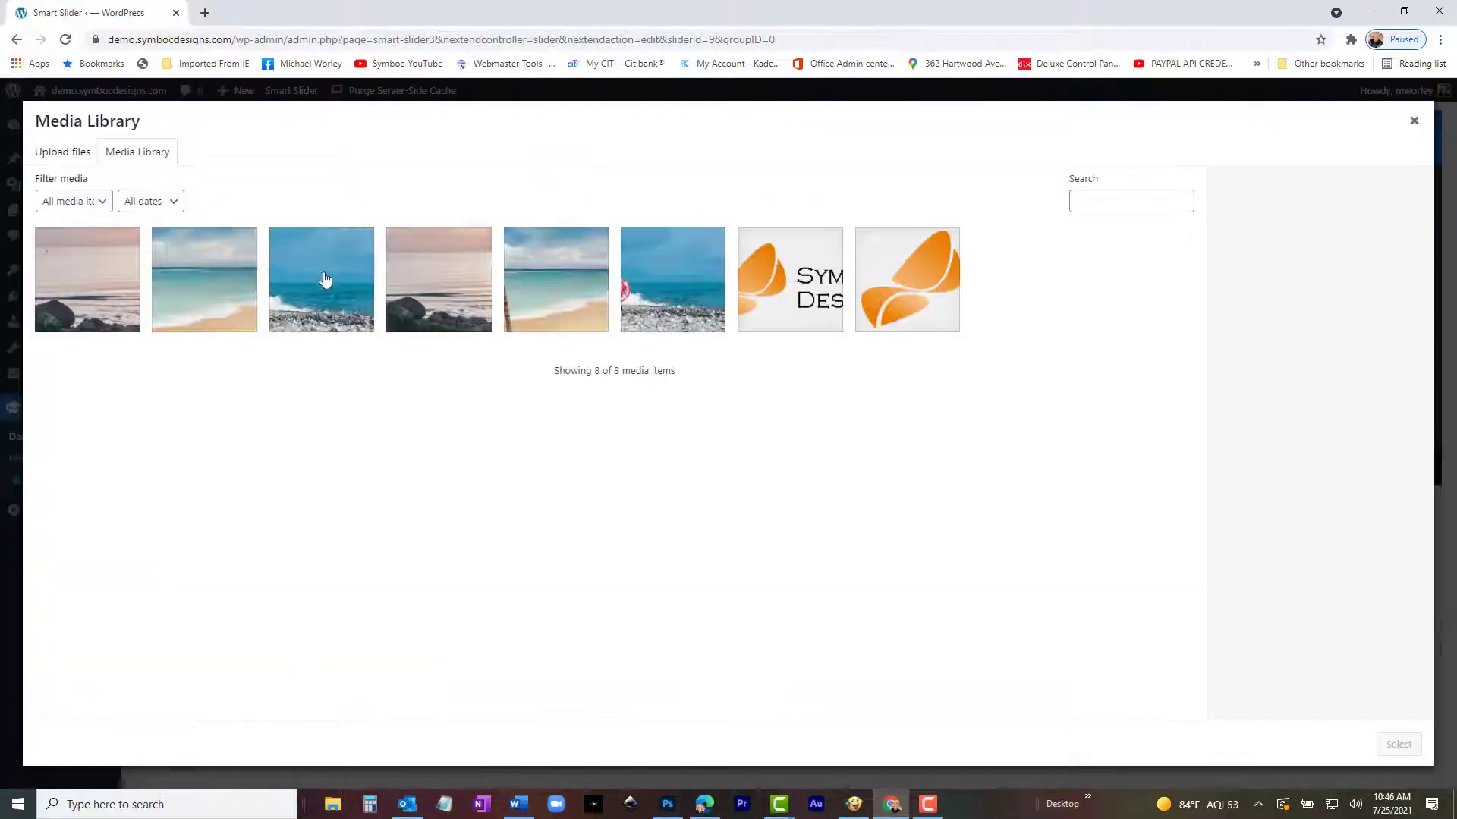
left_click(346, 308)
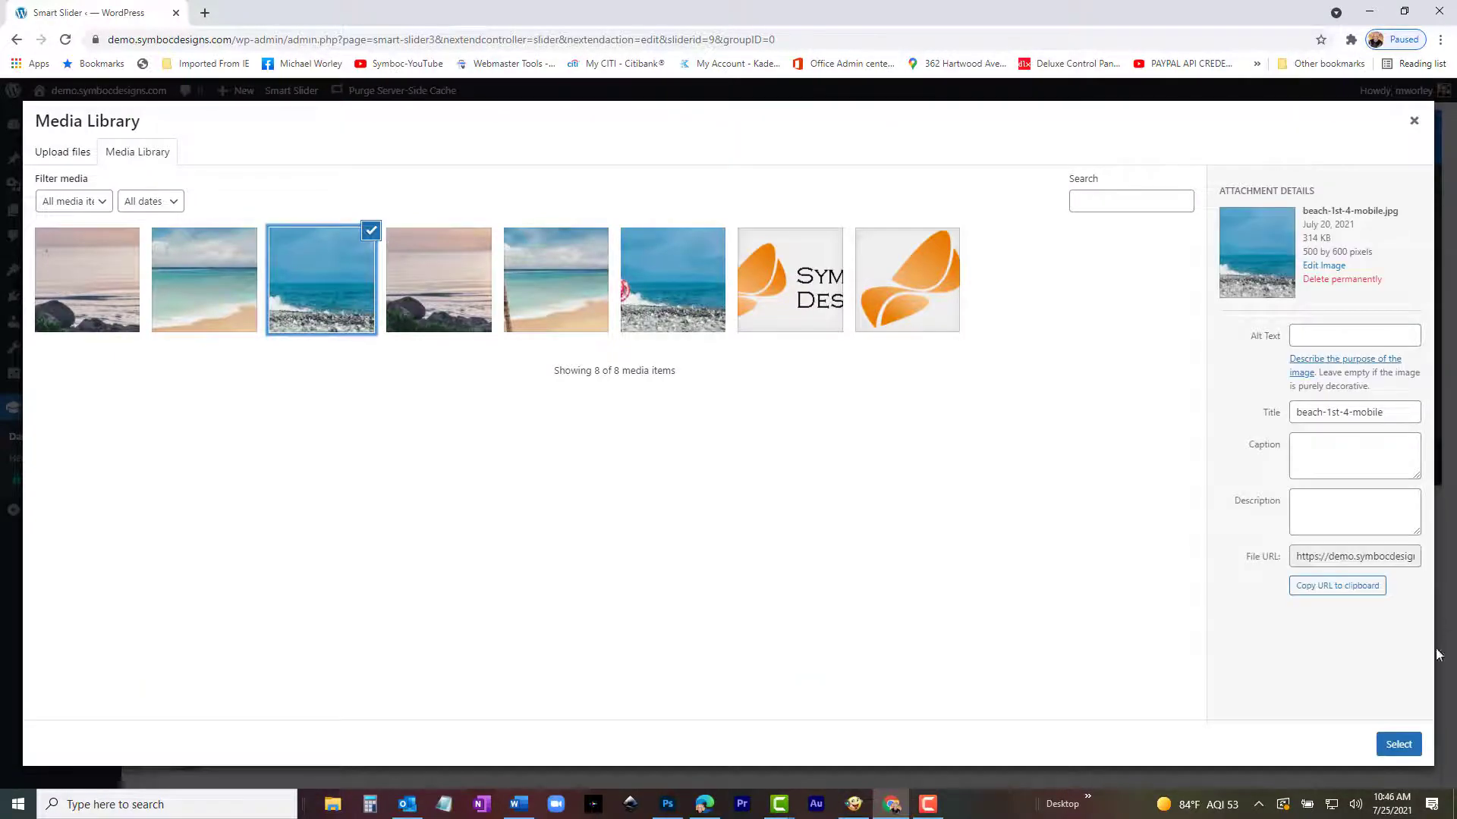
left_click(1400, 742)
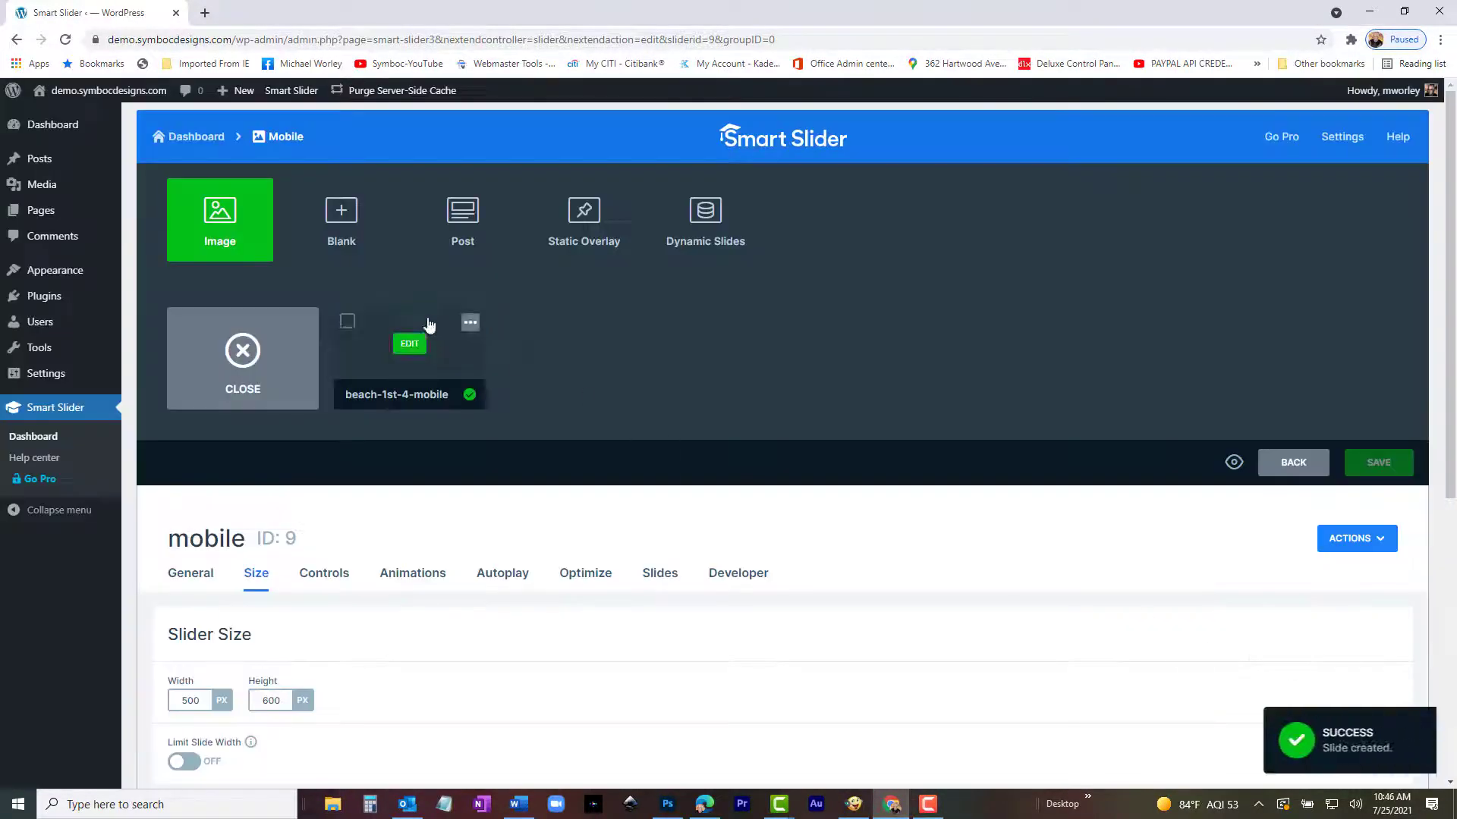
left_click(251, 231)
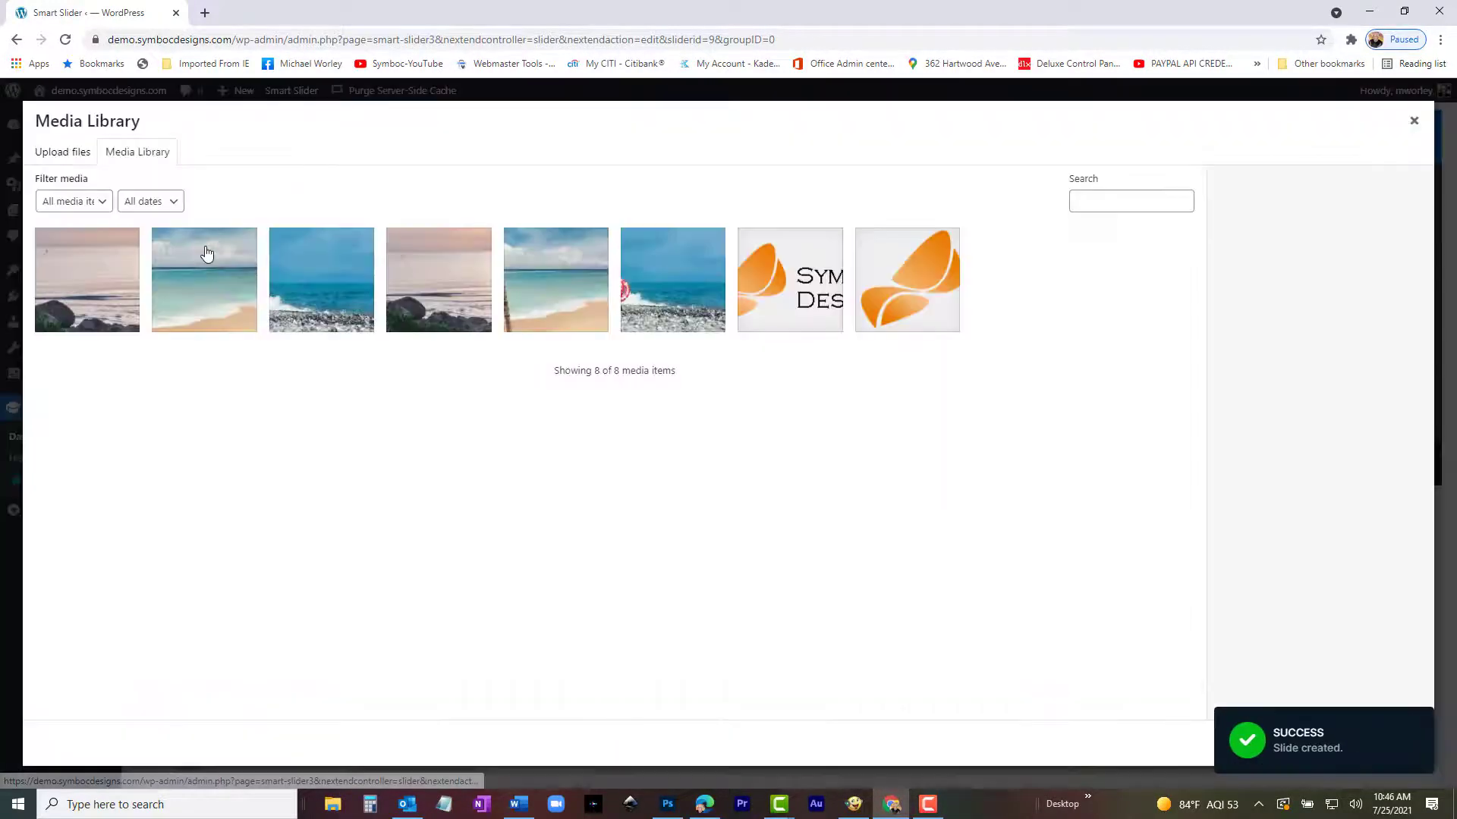
left_click(114, 317)
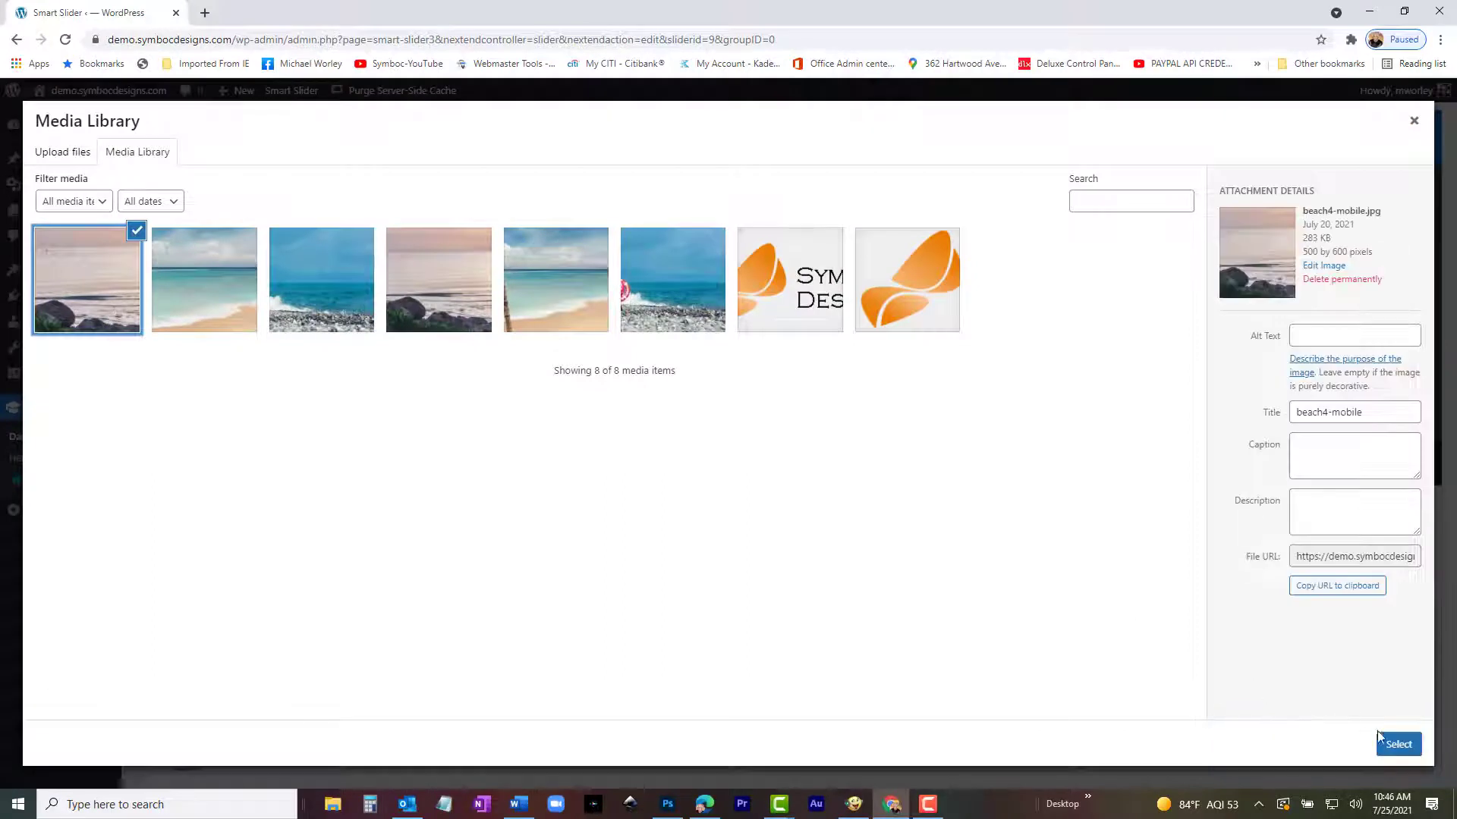
left_click(1412, 742)
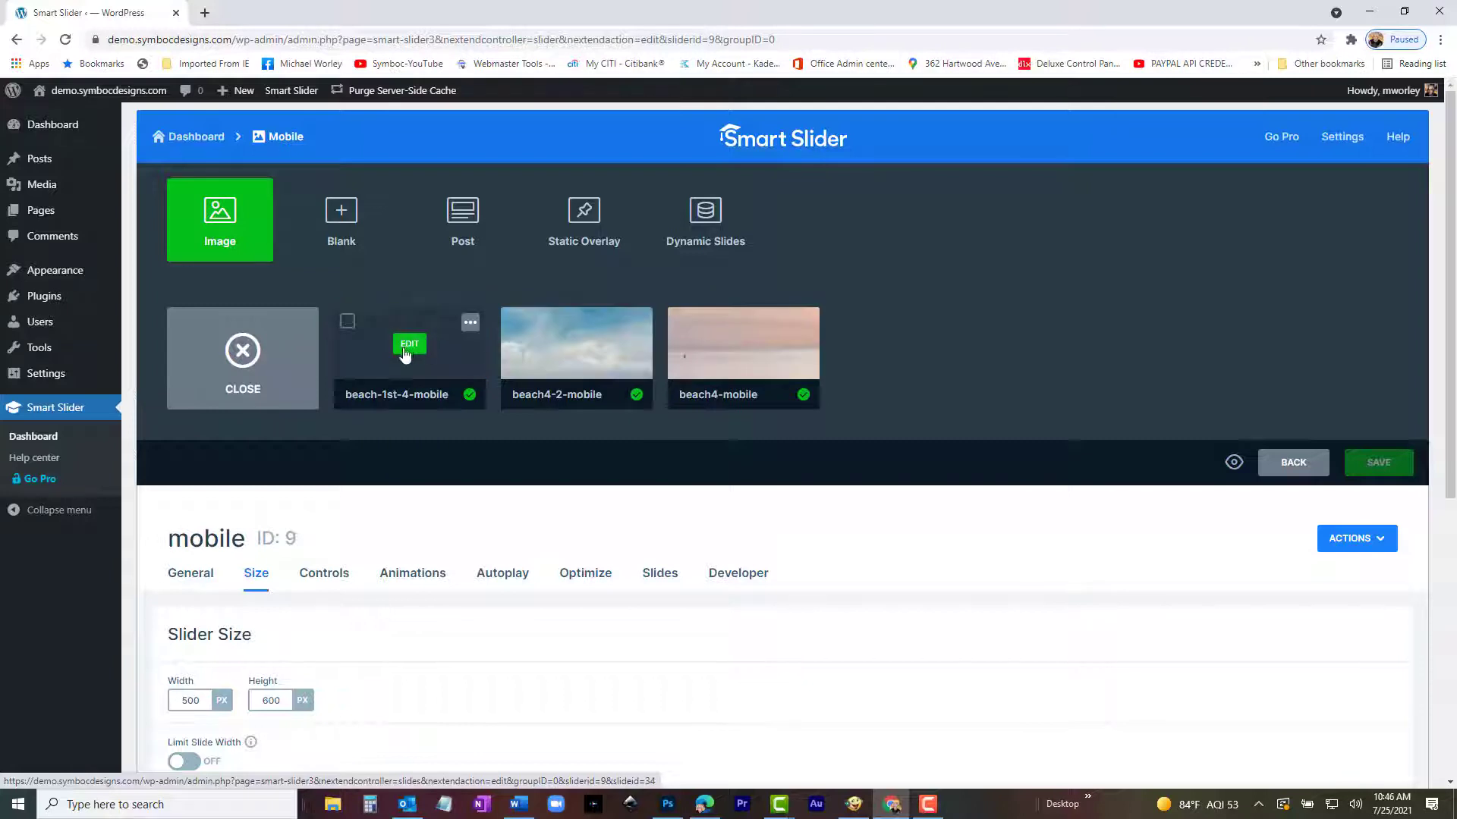
Add a 40px heading reading 'Some Heading Text' to the beach-1st-4-mobile slide.
left_click(408, 350)
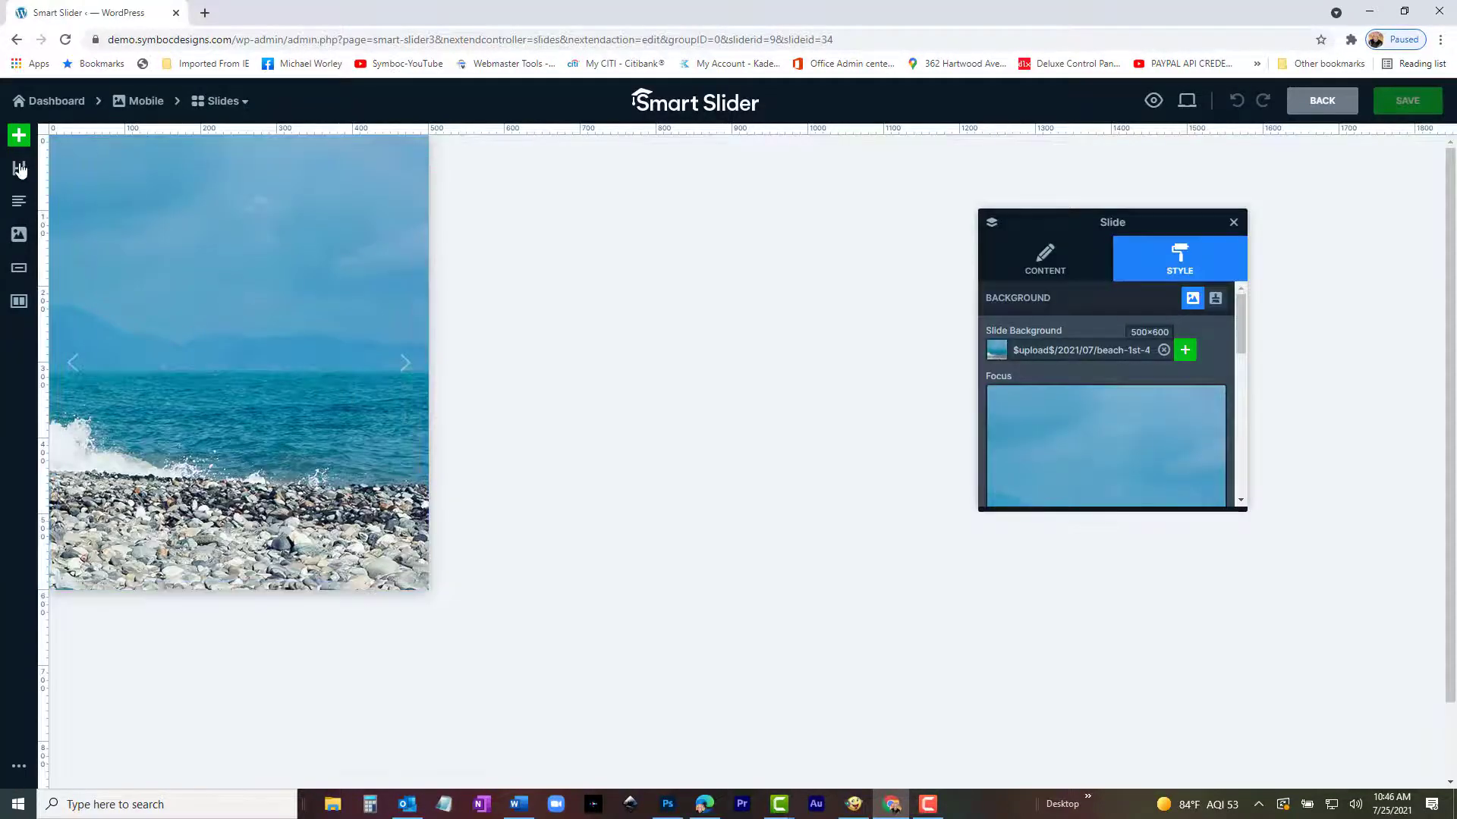
left_click_drag(19, 169, 228, 363)
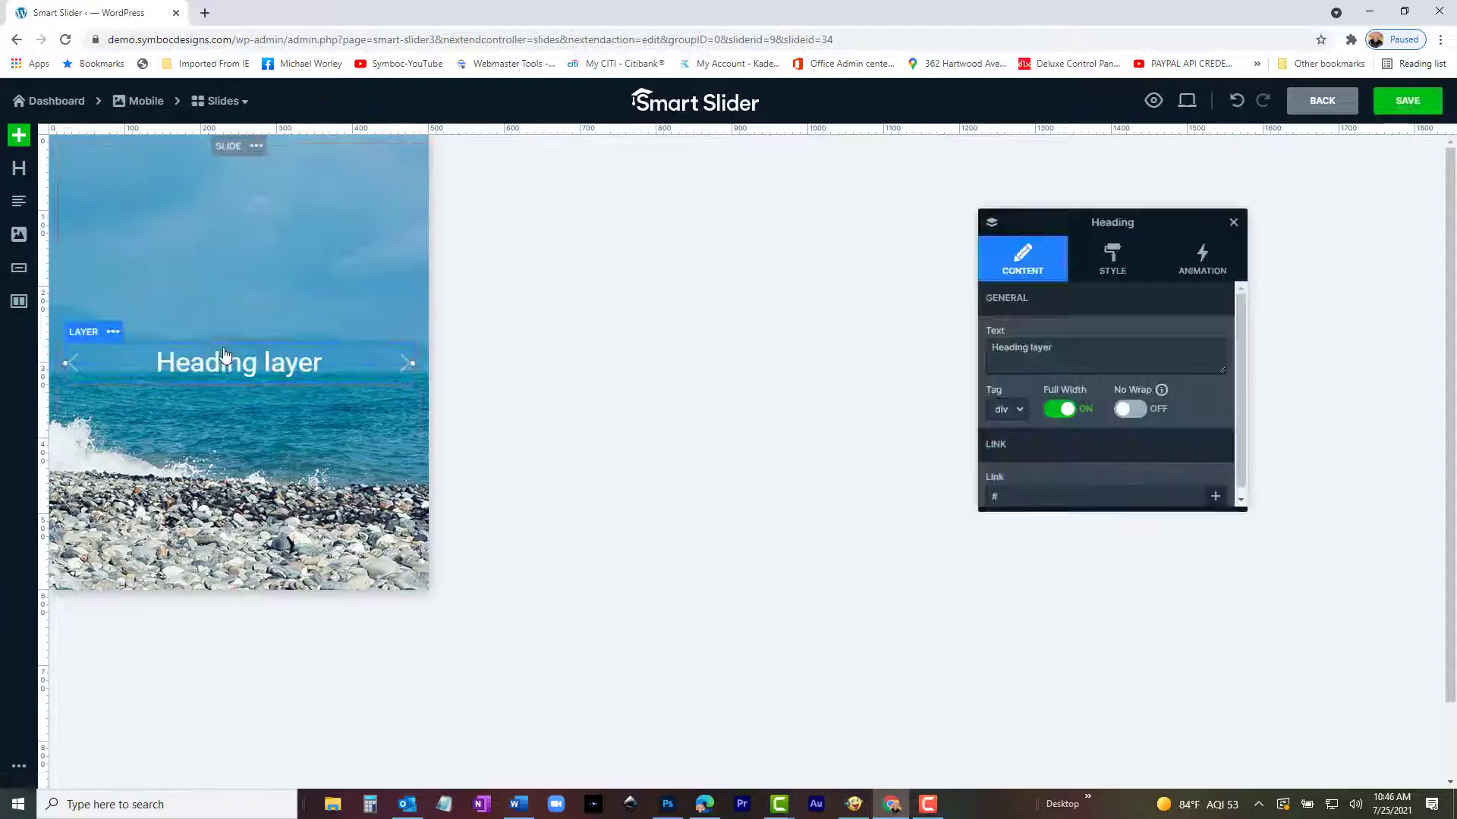
triple_click(1024, 354)
type("DS")
key("BackSpace")
key("BackSpace")
type("So")
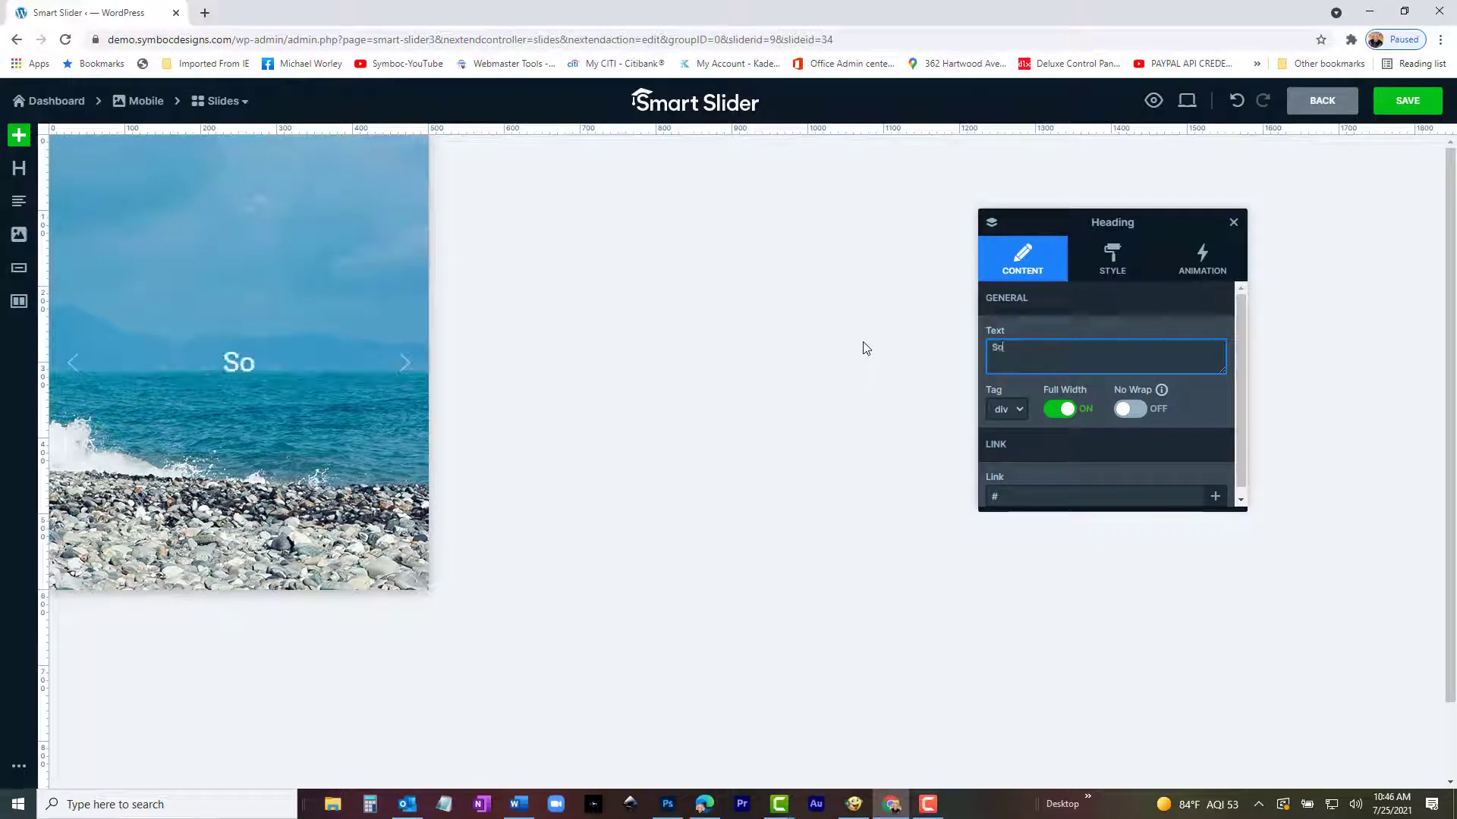
type("me")
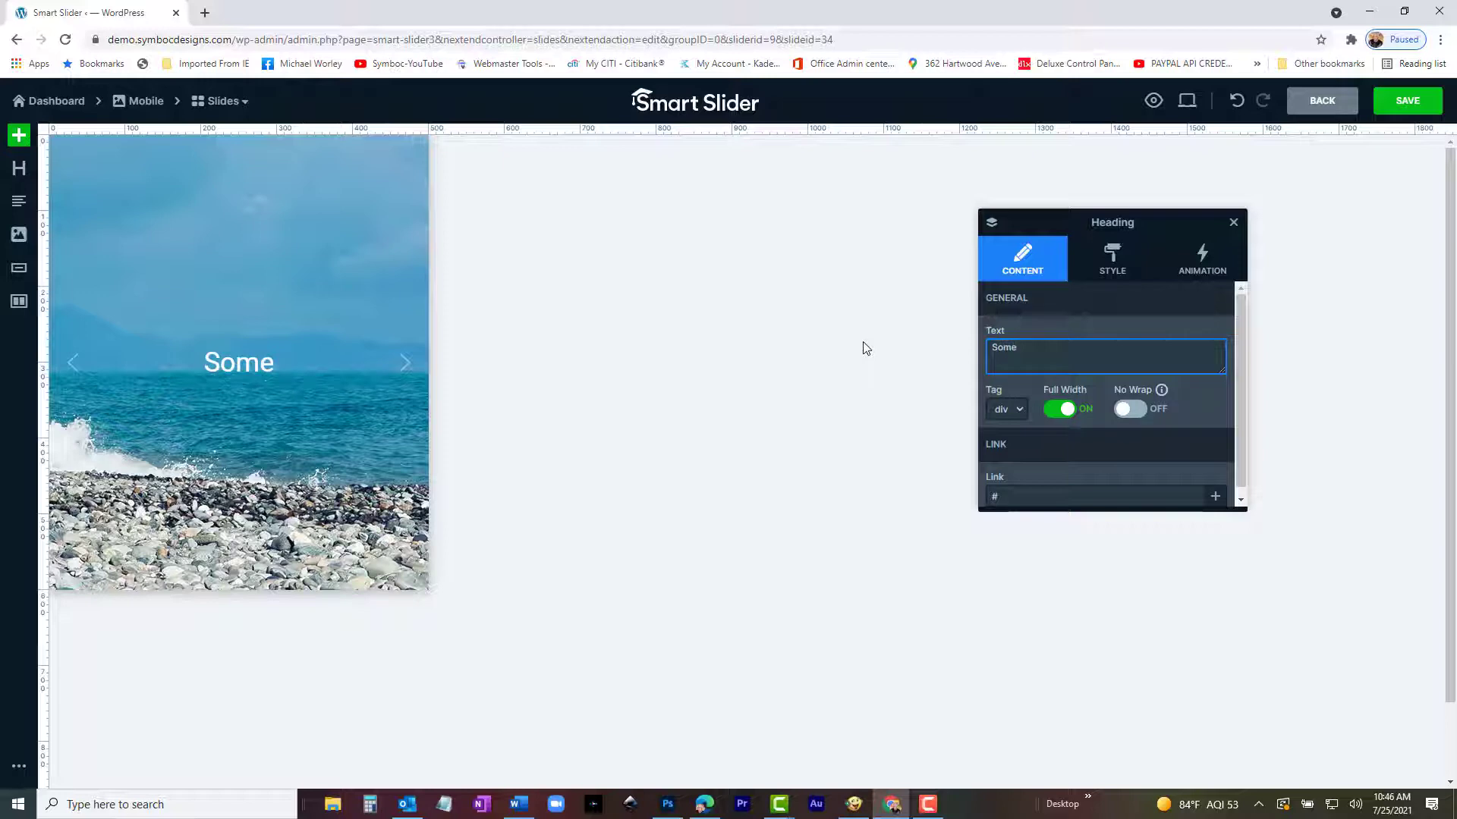
type("H")
key("BackSpace")
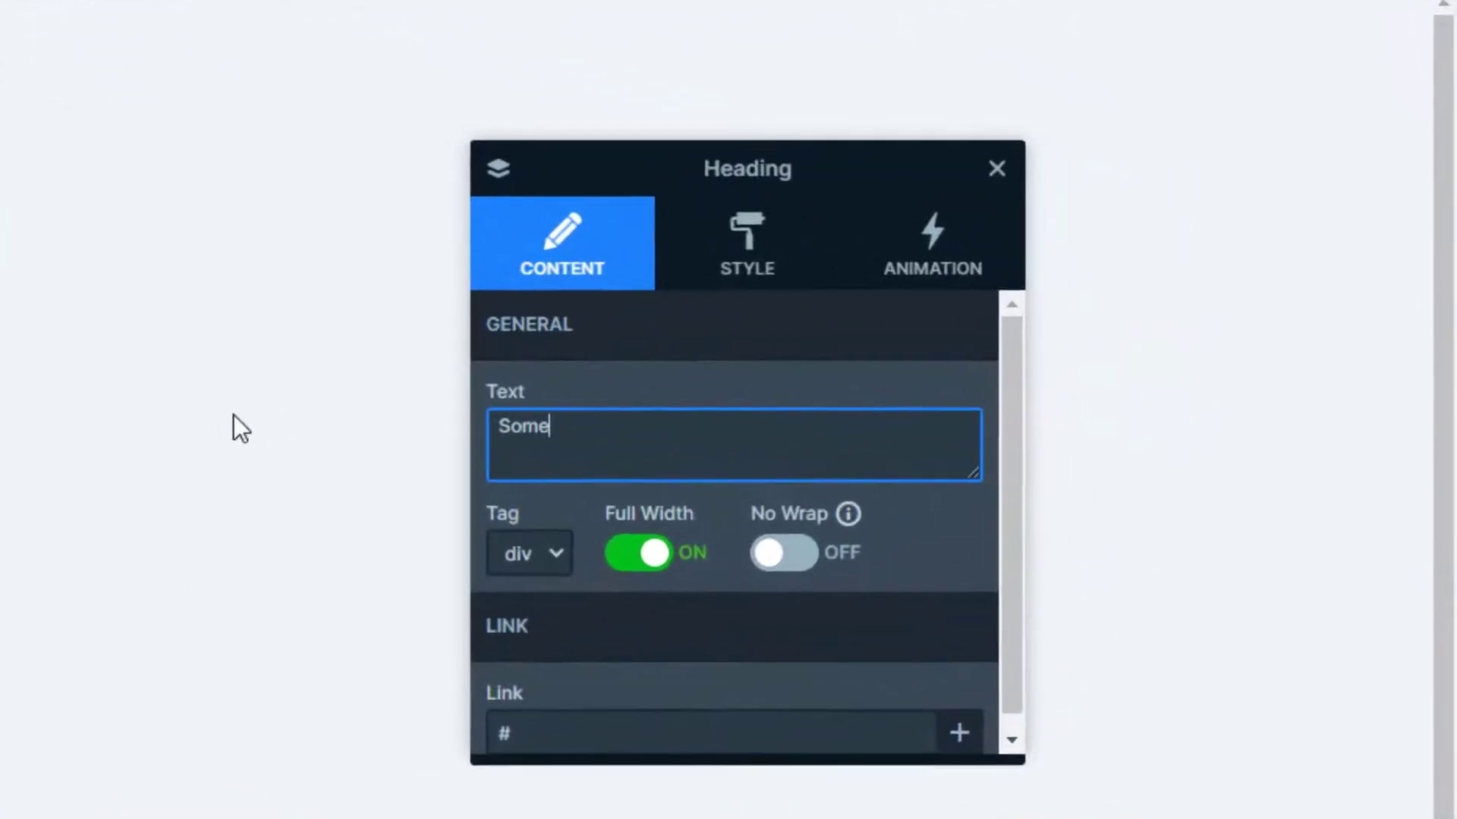
type("Heading Text")
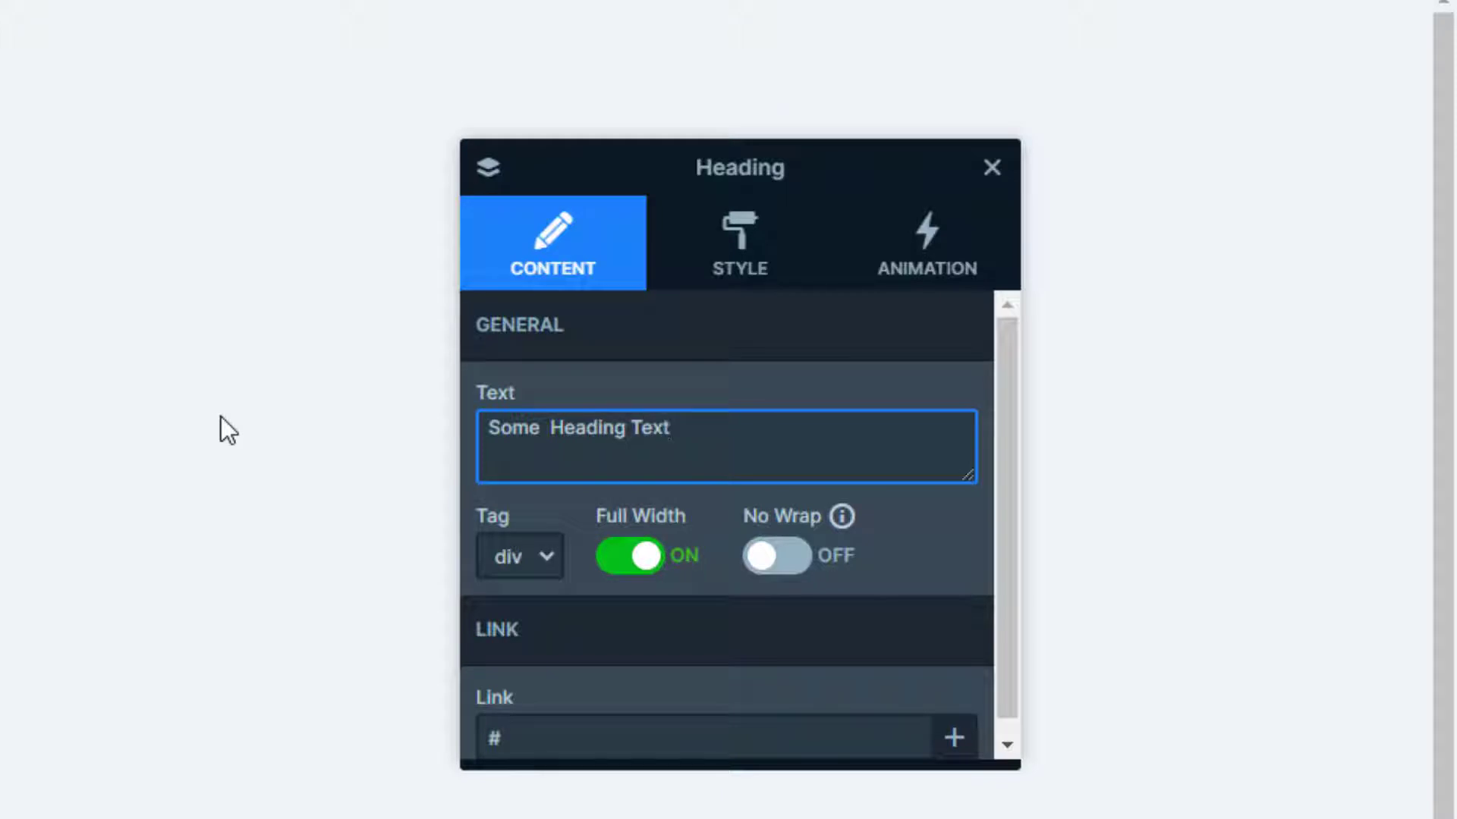
left_click(744, 235)
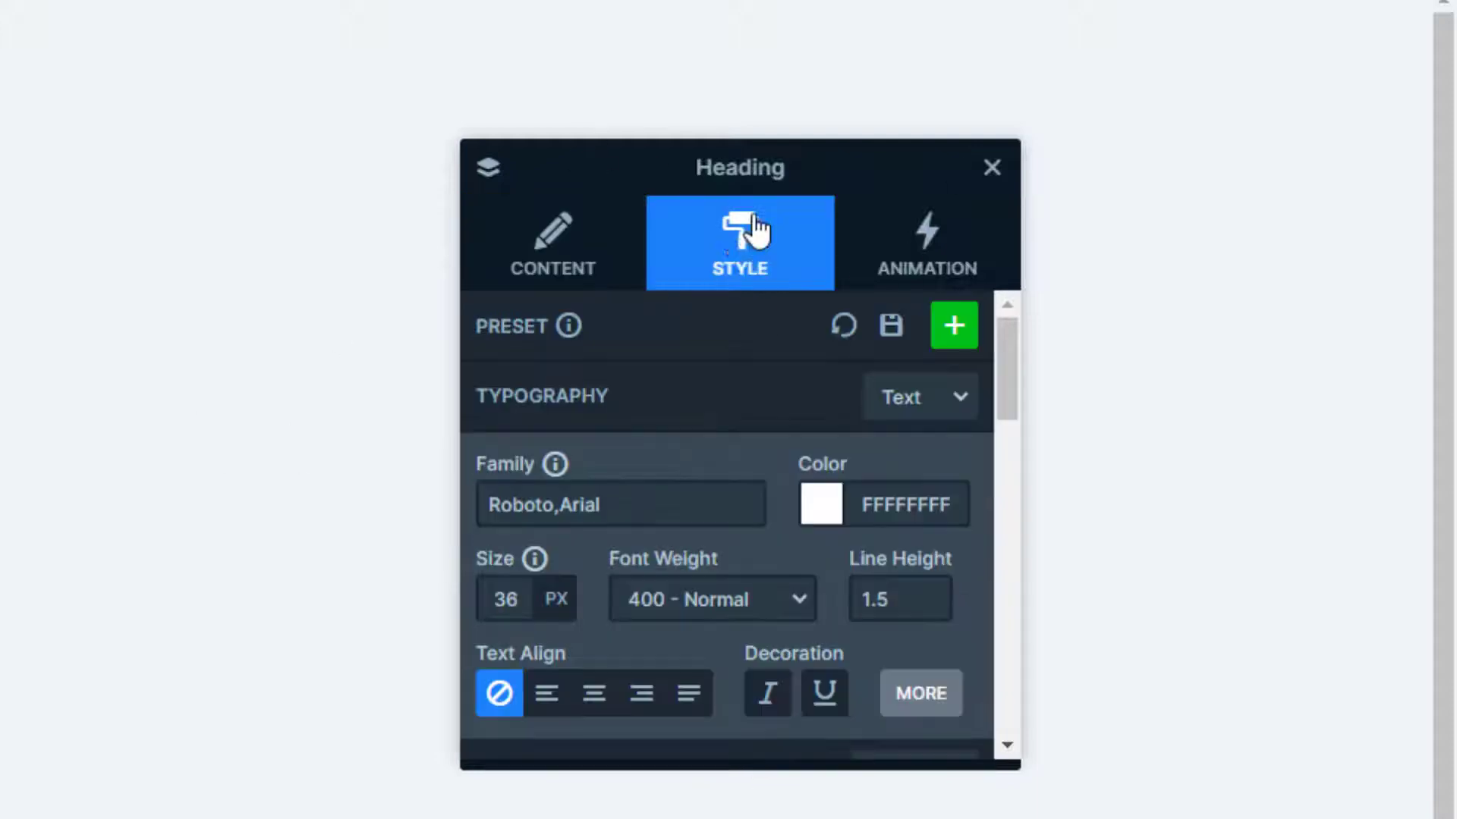
left_click(527, 595)
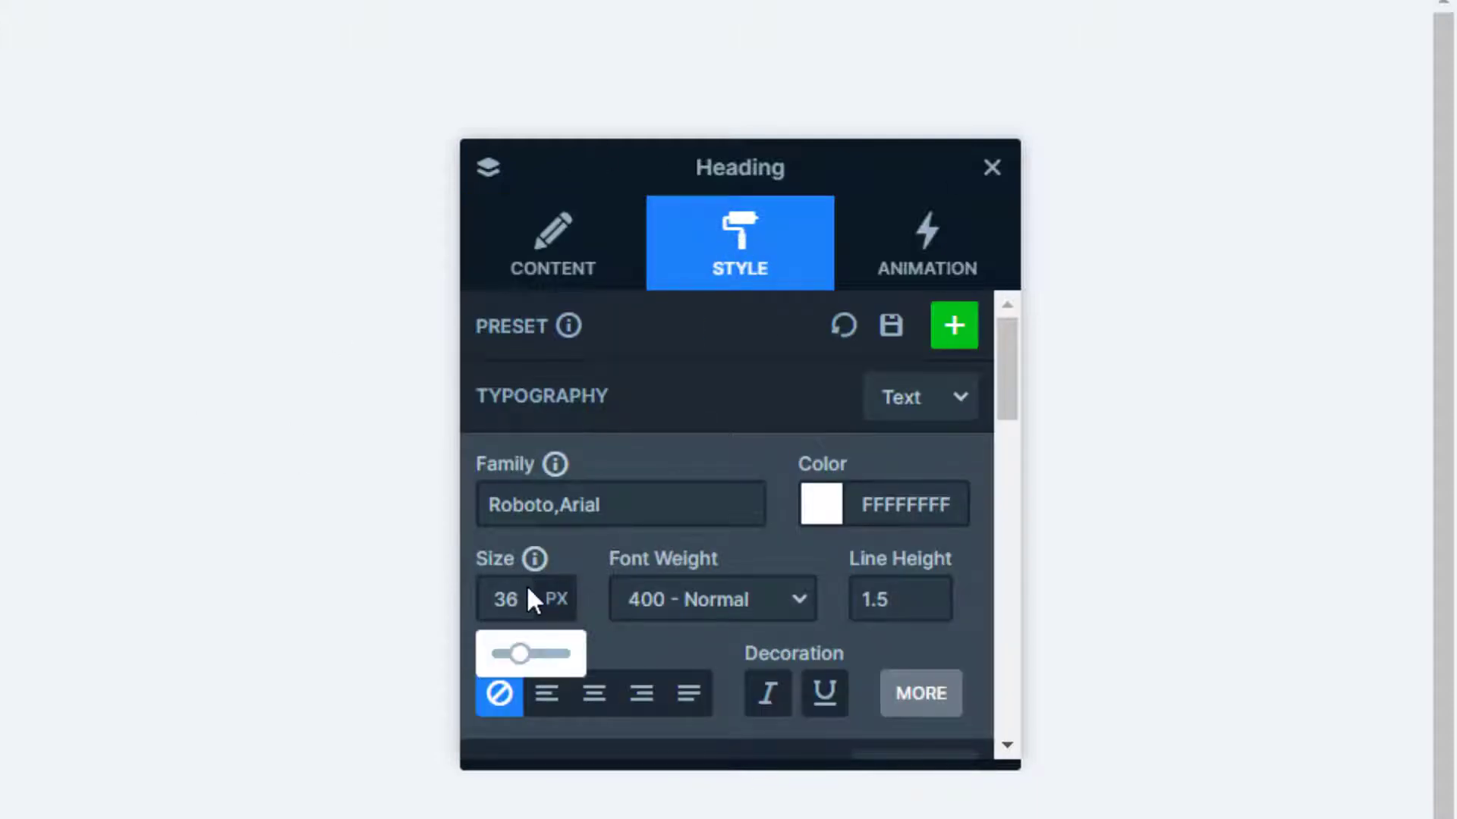
left_click(521, 599)
key("Return")
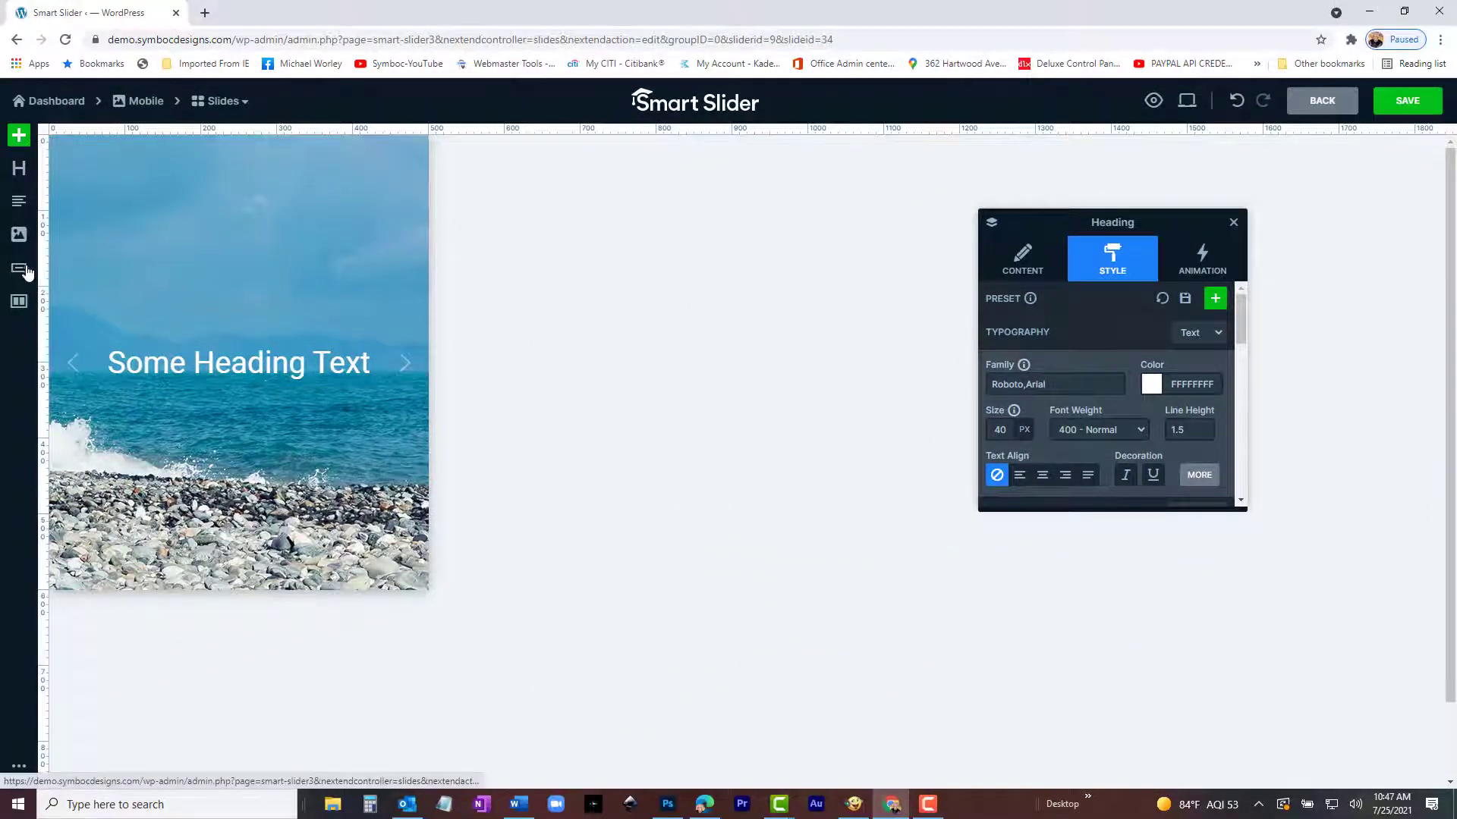
Add a button layer below it labelled 'A Linked Button'.
left_click_drag(22, 270, 244, 428)
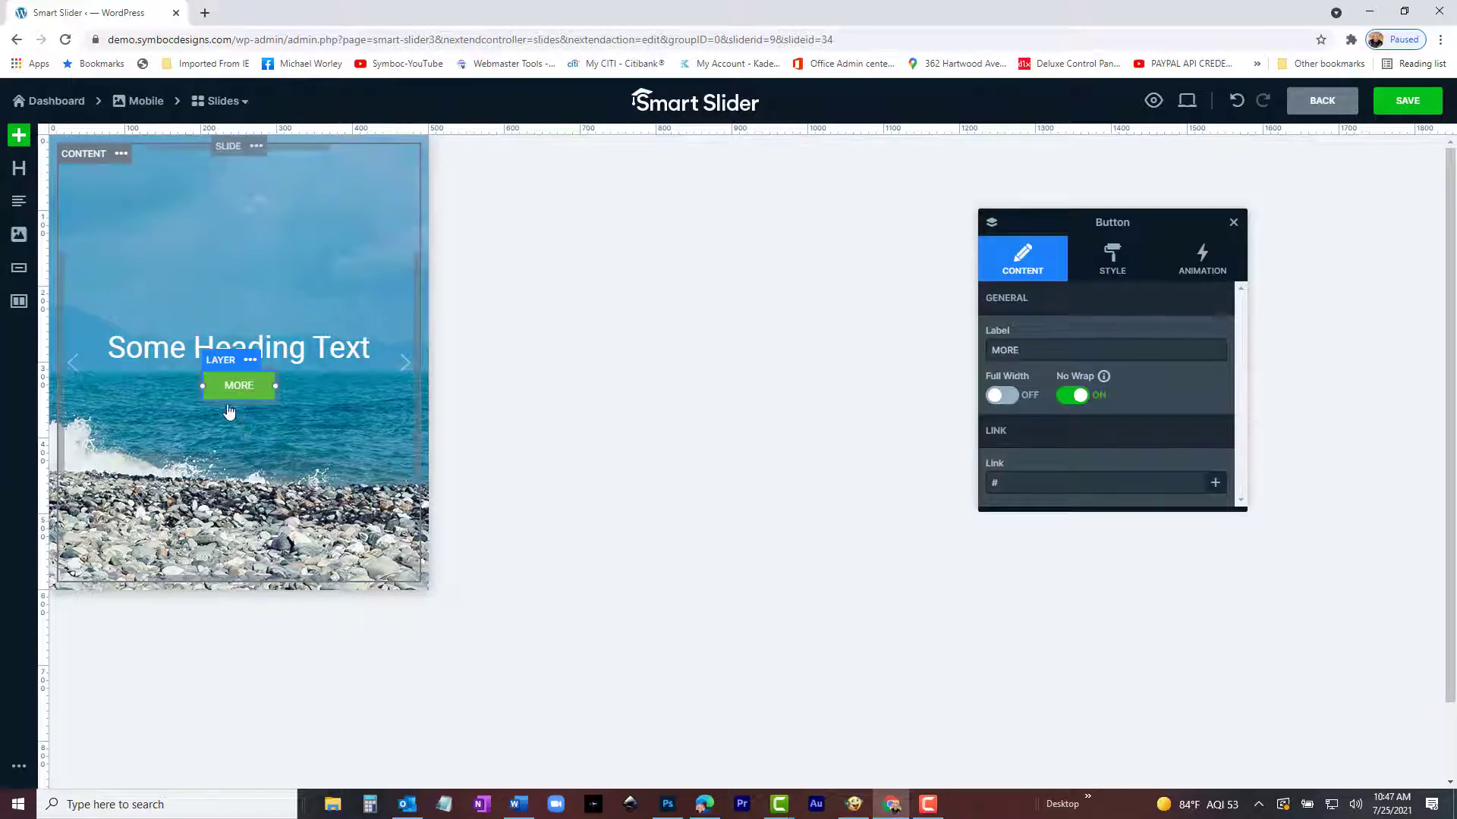
left_click_drag(1040, 350, 886, 313)
type("A")
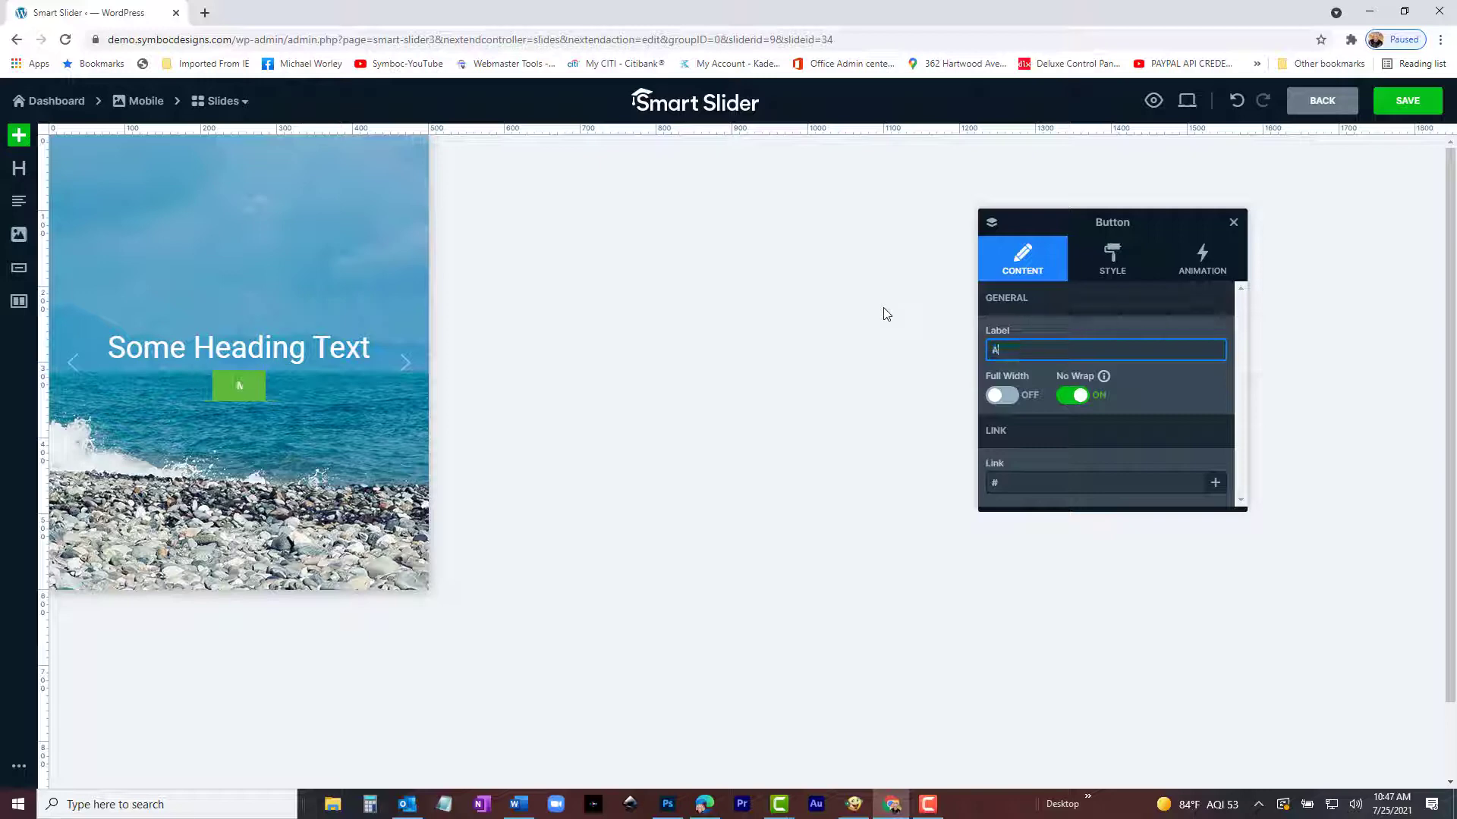
type(" Lin")
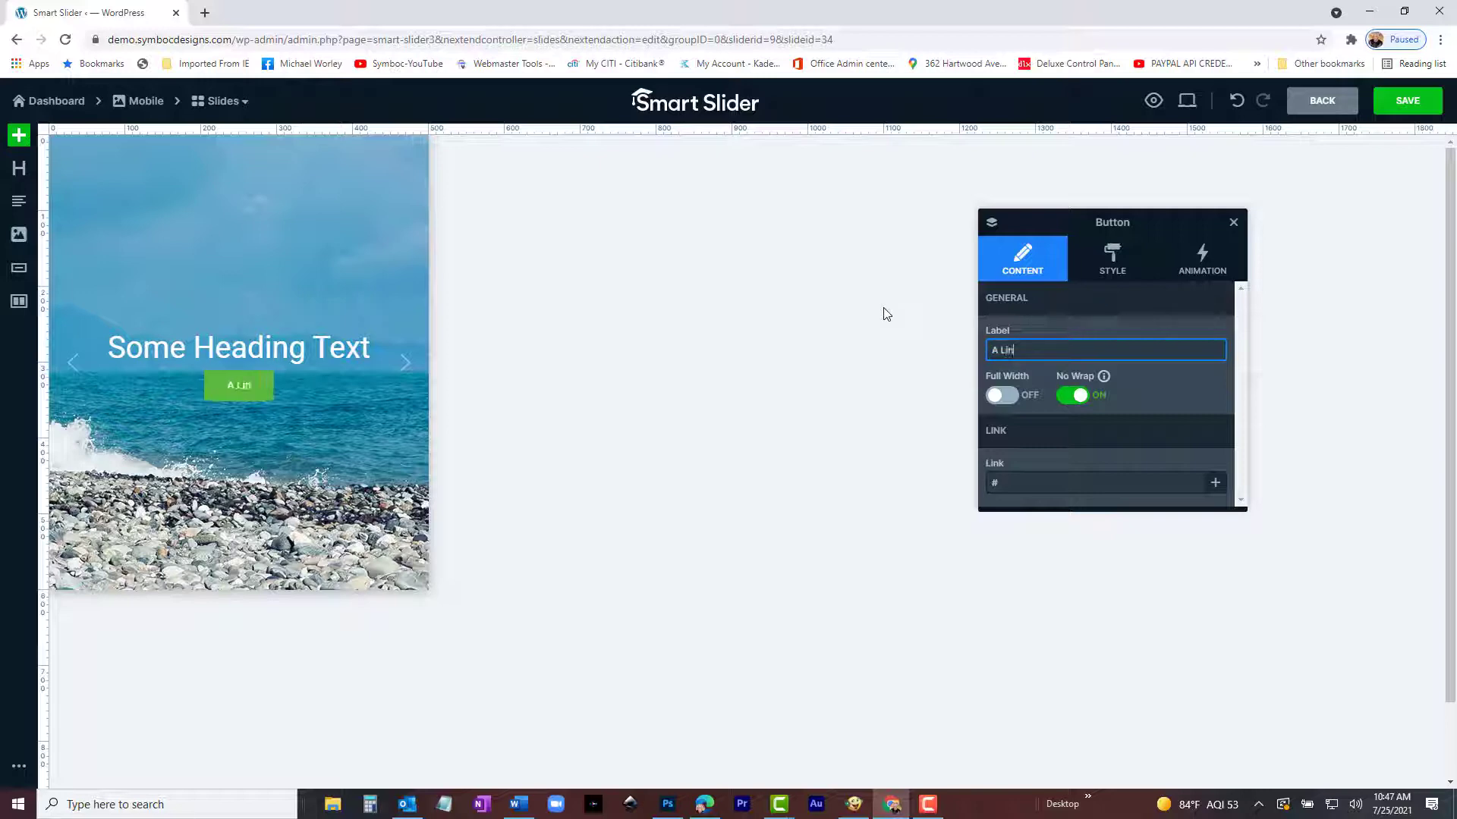
type("ked Button")
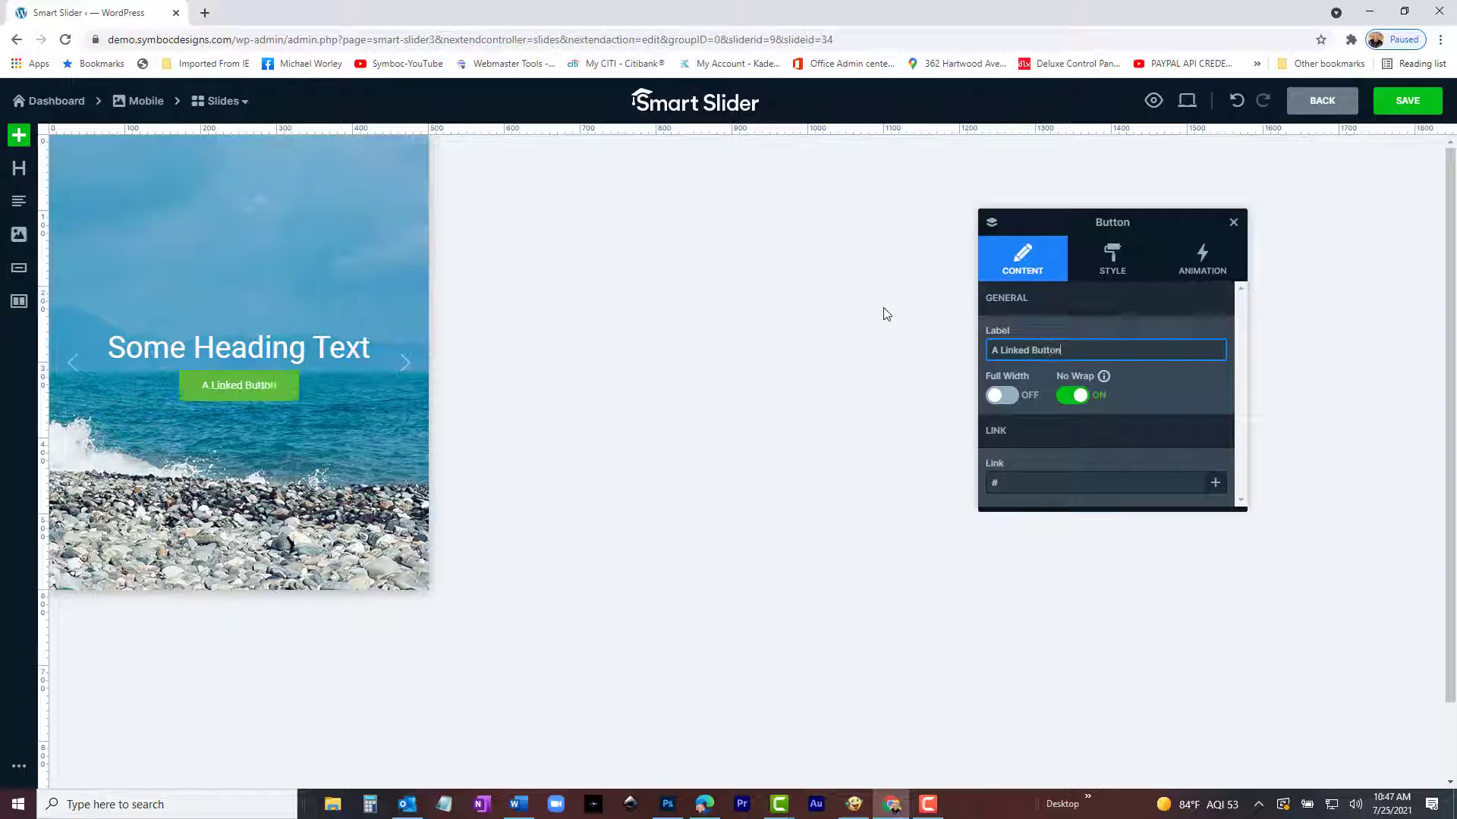
left_click(887, 313)
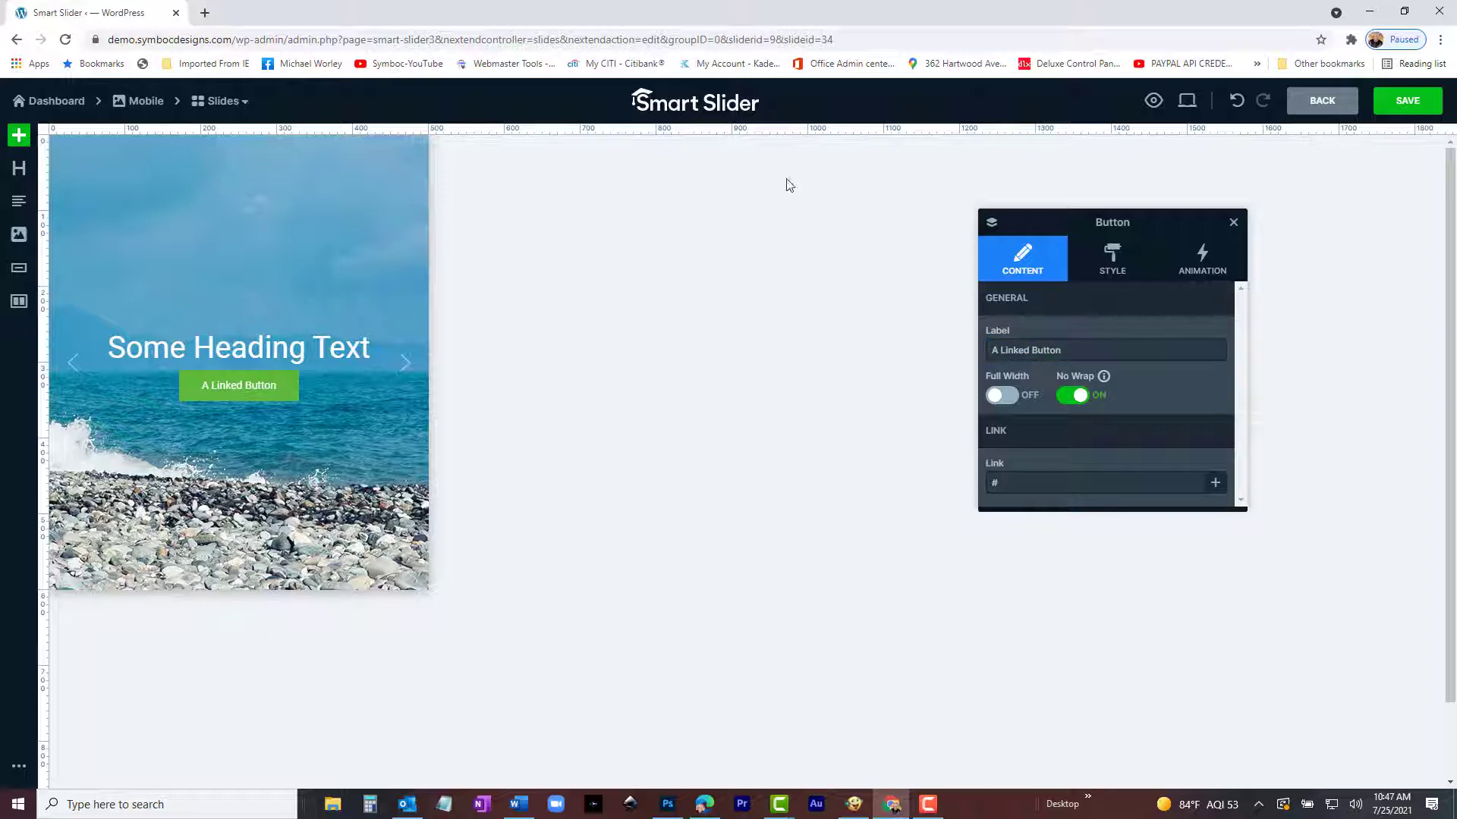
Set the button's text size to 18px.
left_click(1114, 258)
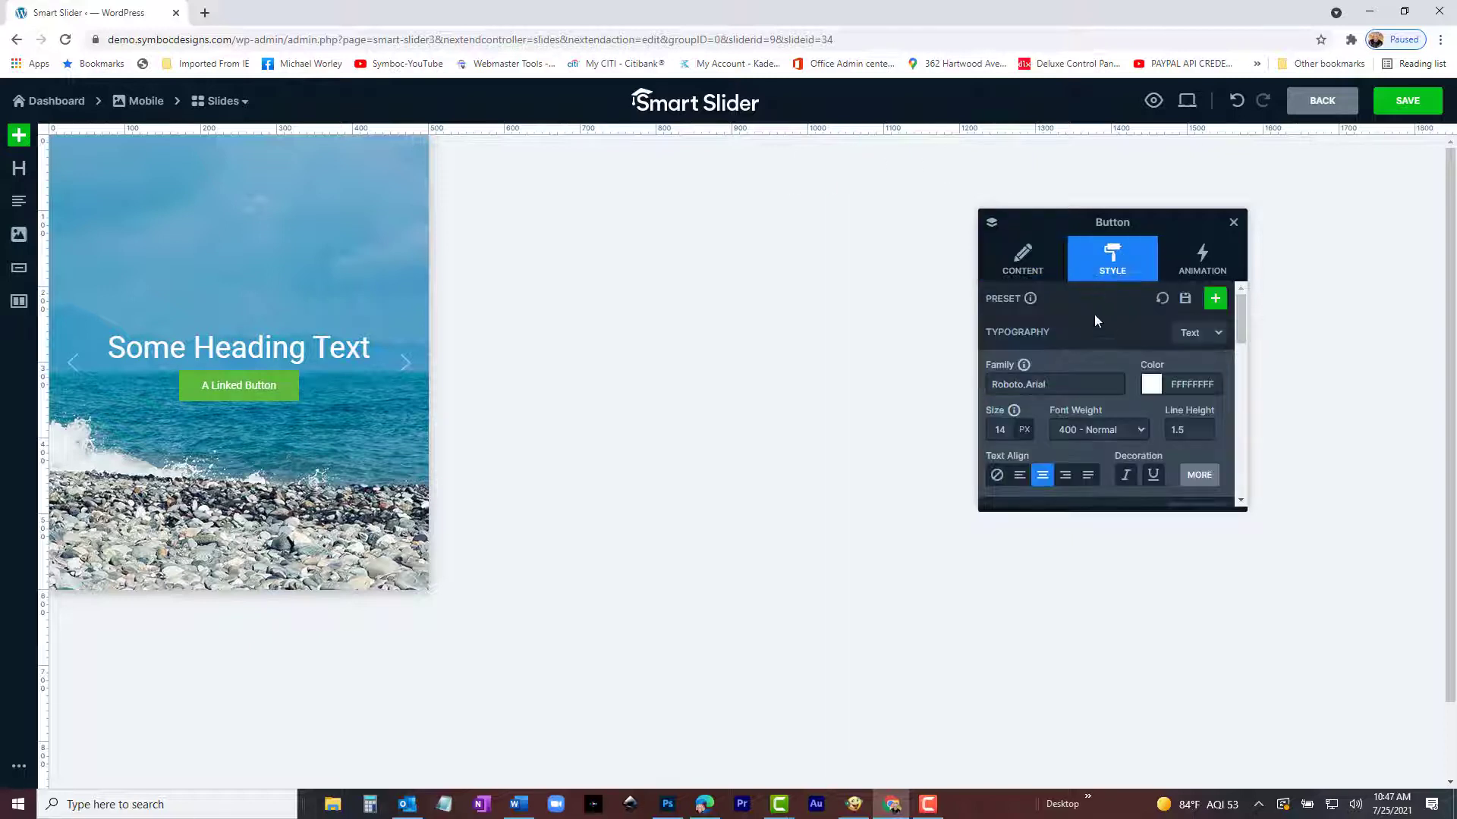
left_click(1000, 429)
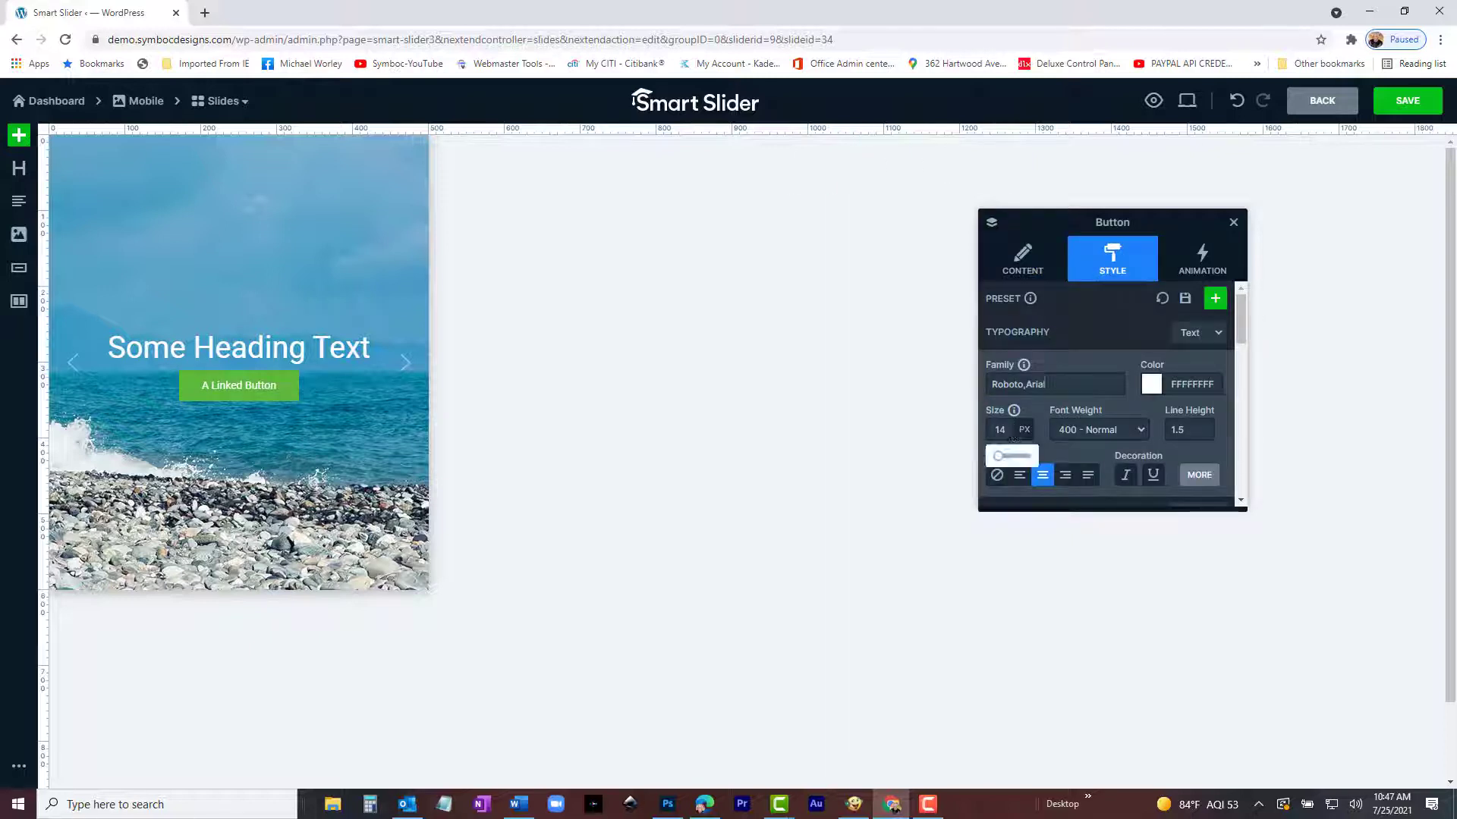
left_click(971, 403)
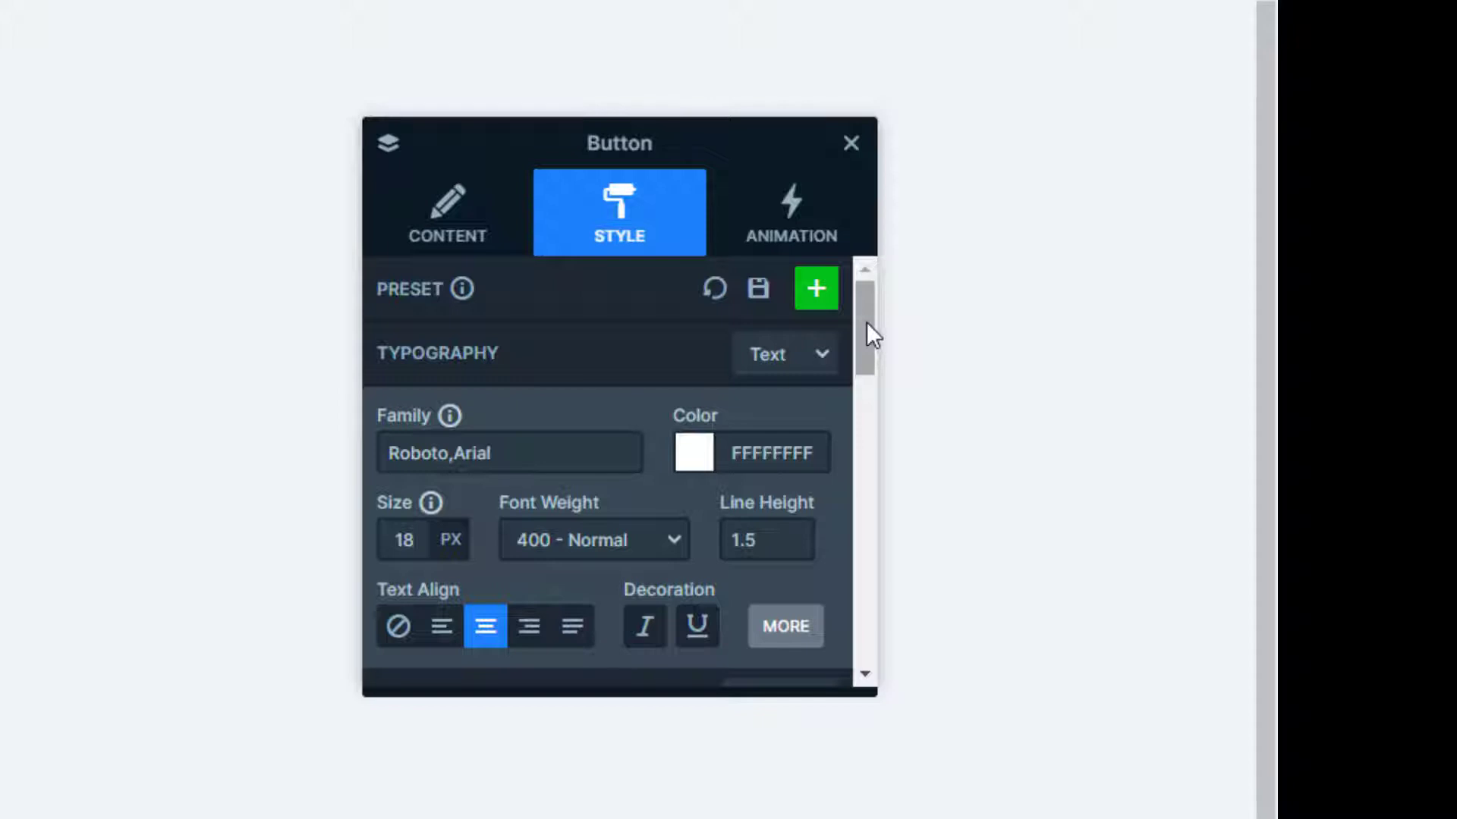
Make the button Absolute positioned and move it down onto the pebbles.
left_click_drag(867, 322, 861, 571)
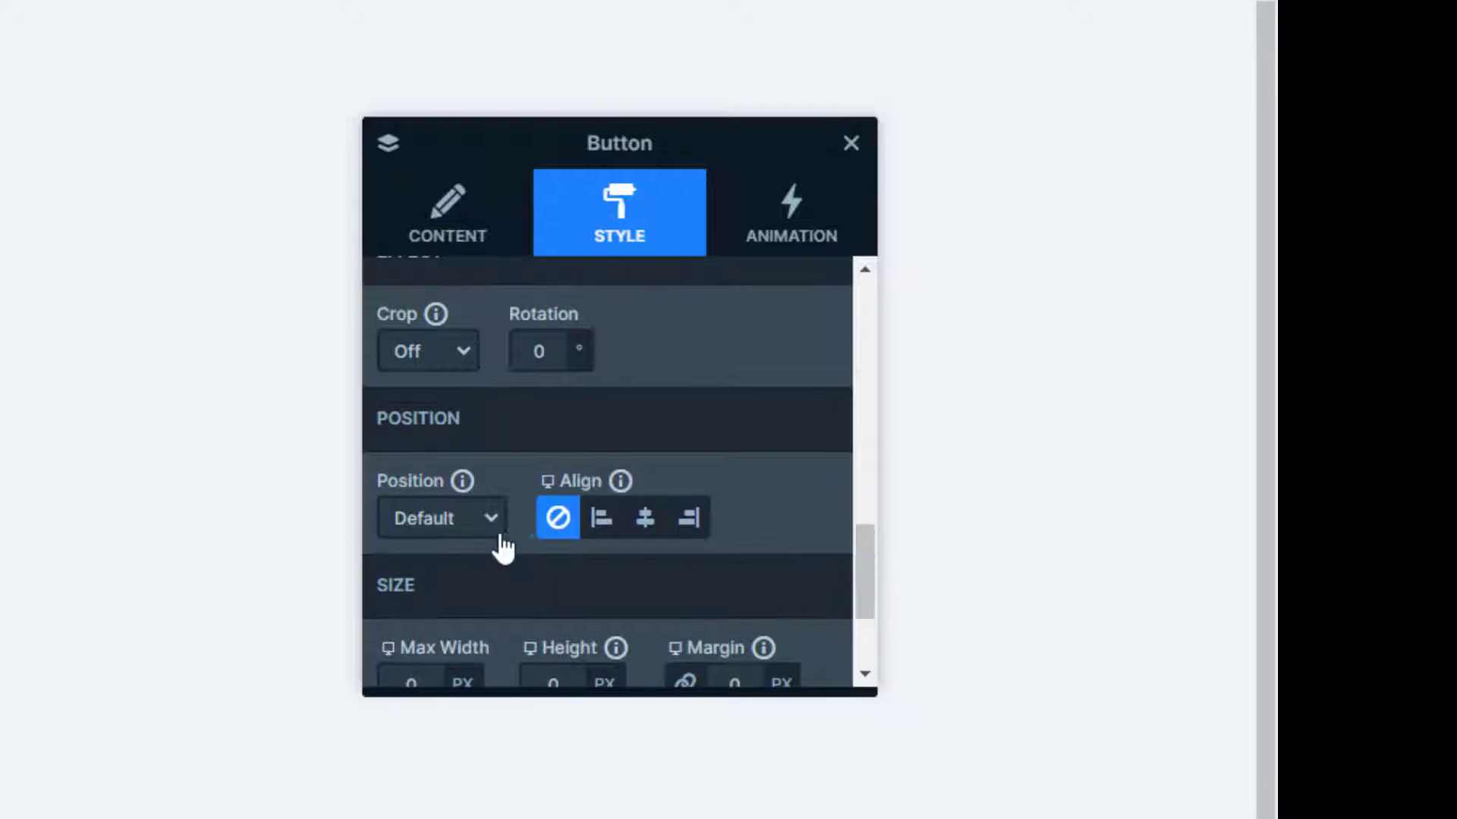
left_click(493, 519)
left_click(466, 603)
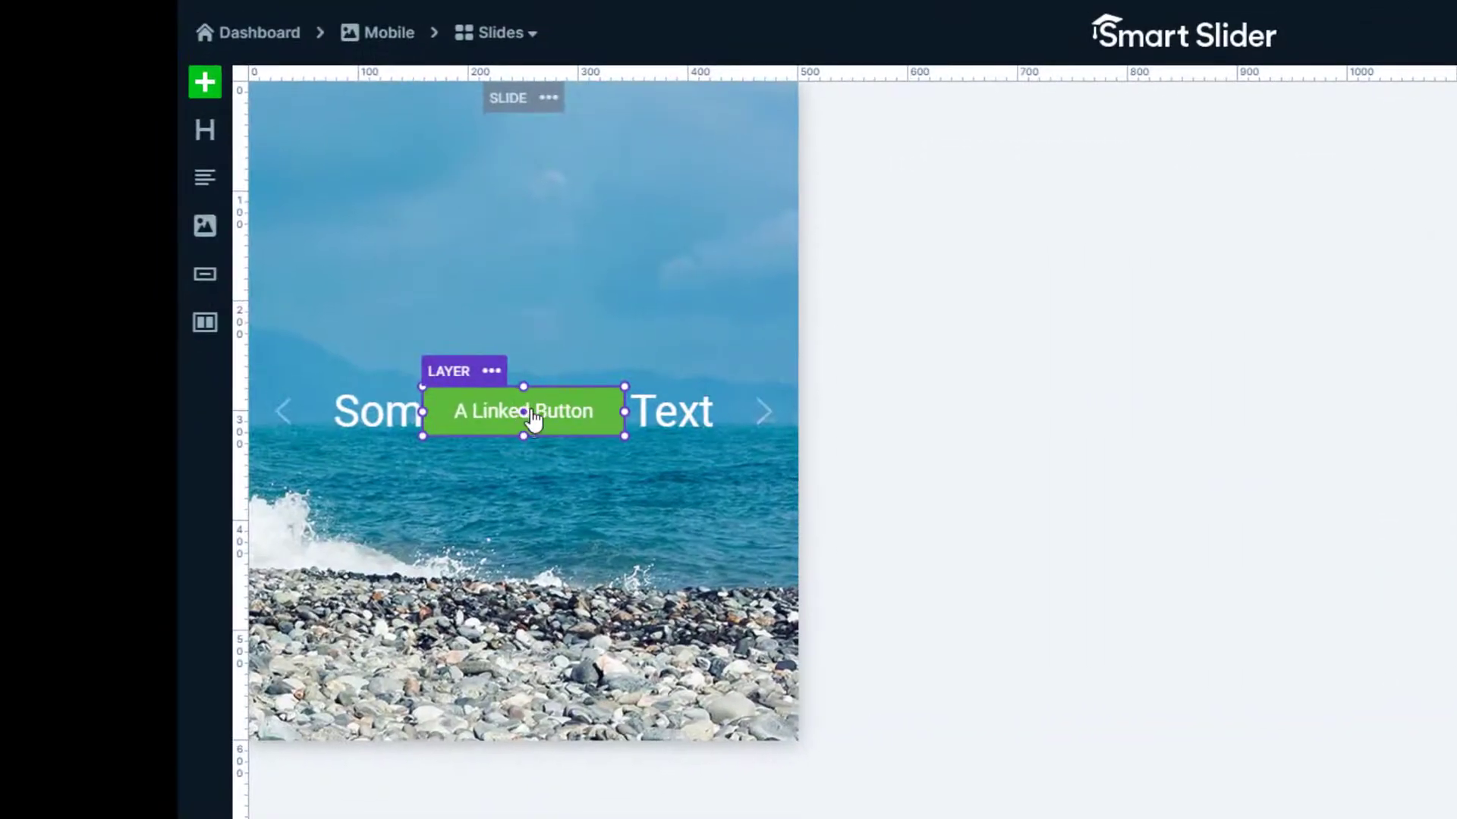
left_click_drag(533, 420, 506, 625)
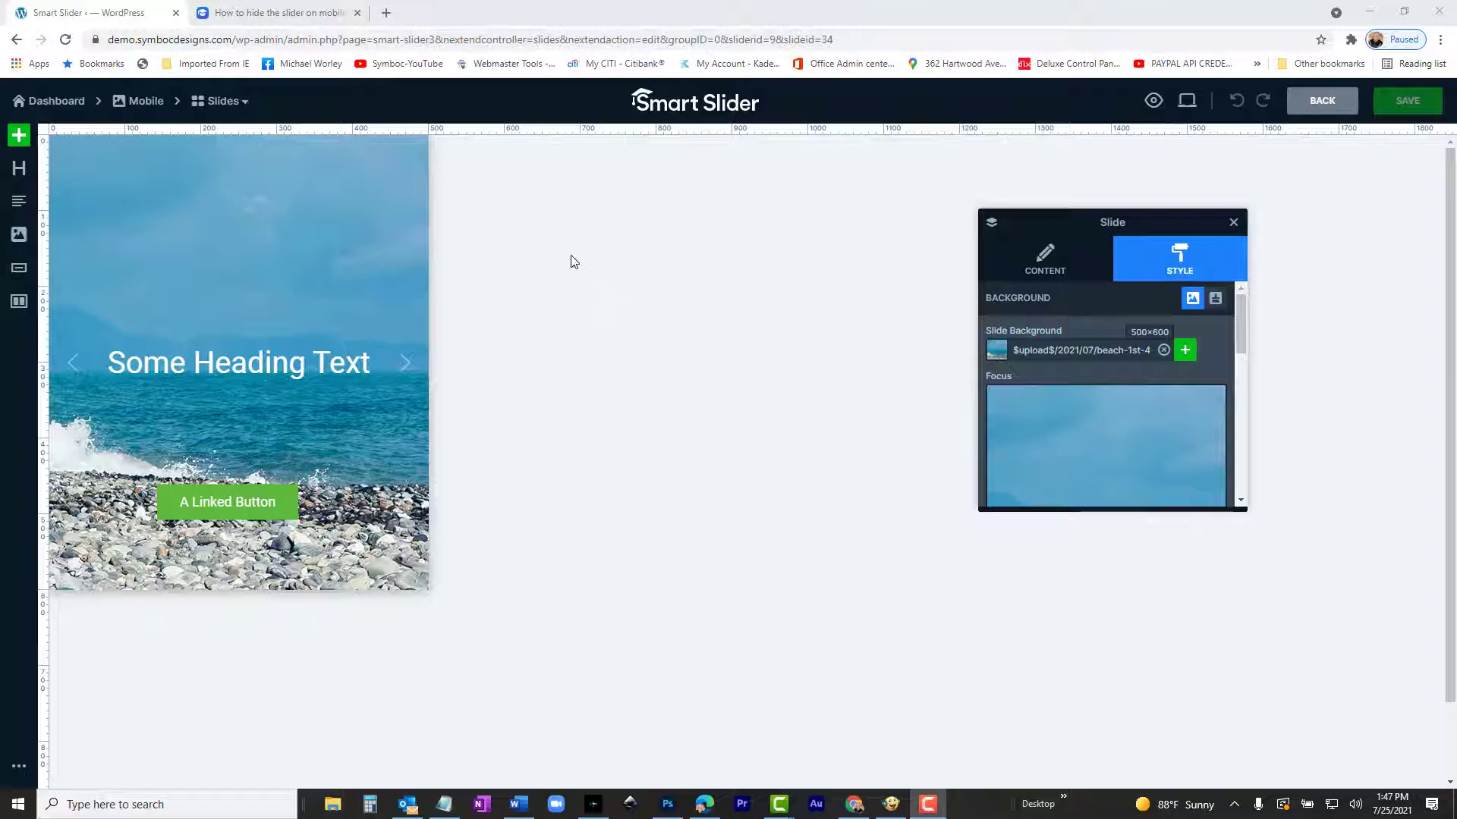
Return from the slide editor to the Mobile slider's settings page.
left_click(147, 102)
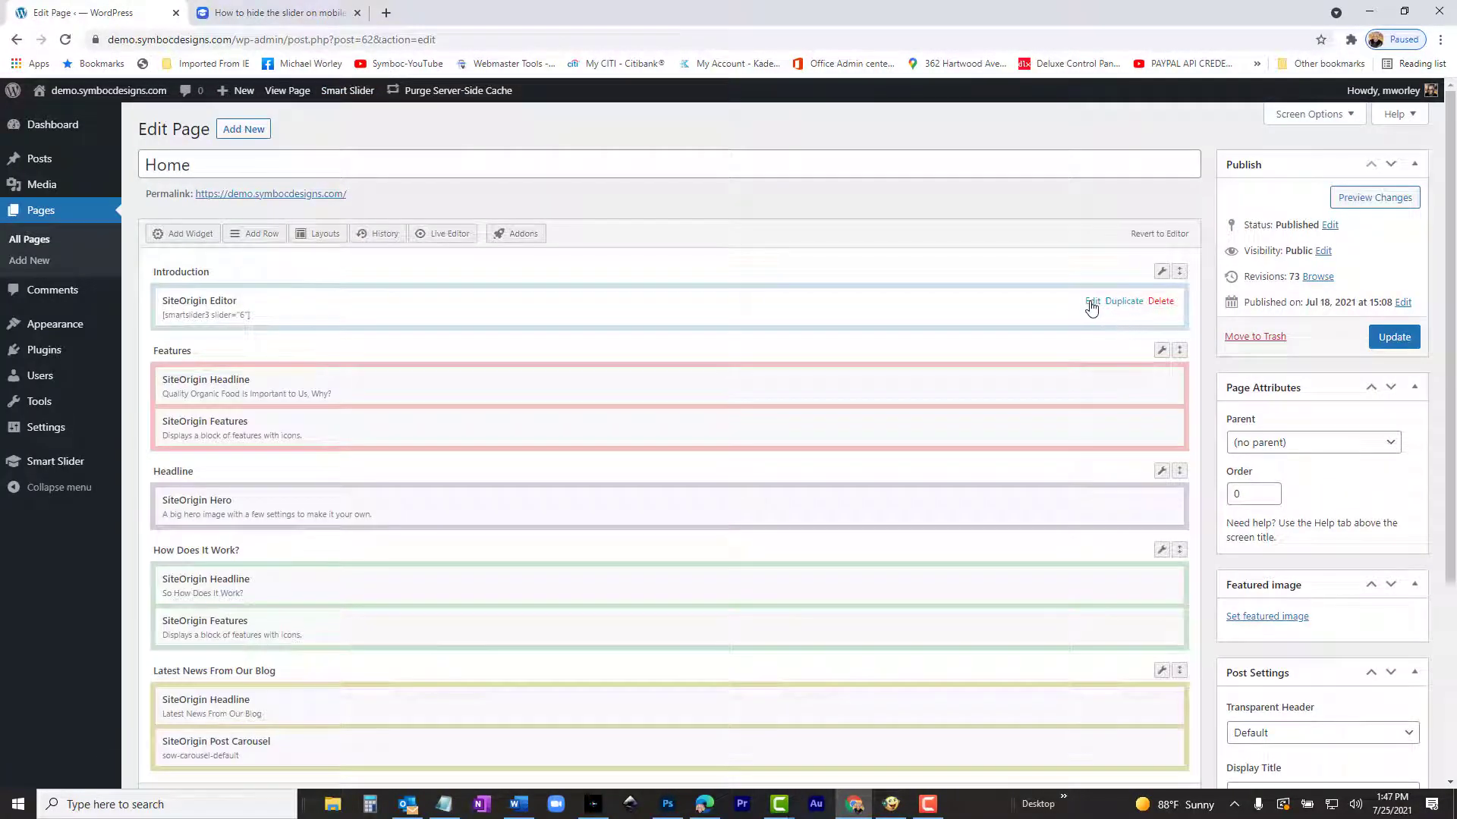
Duplicate the [smartslider3 slider="6"] shortcode onto a second line of the Introduction widget.
left_click(1092, 302)
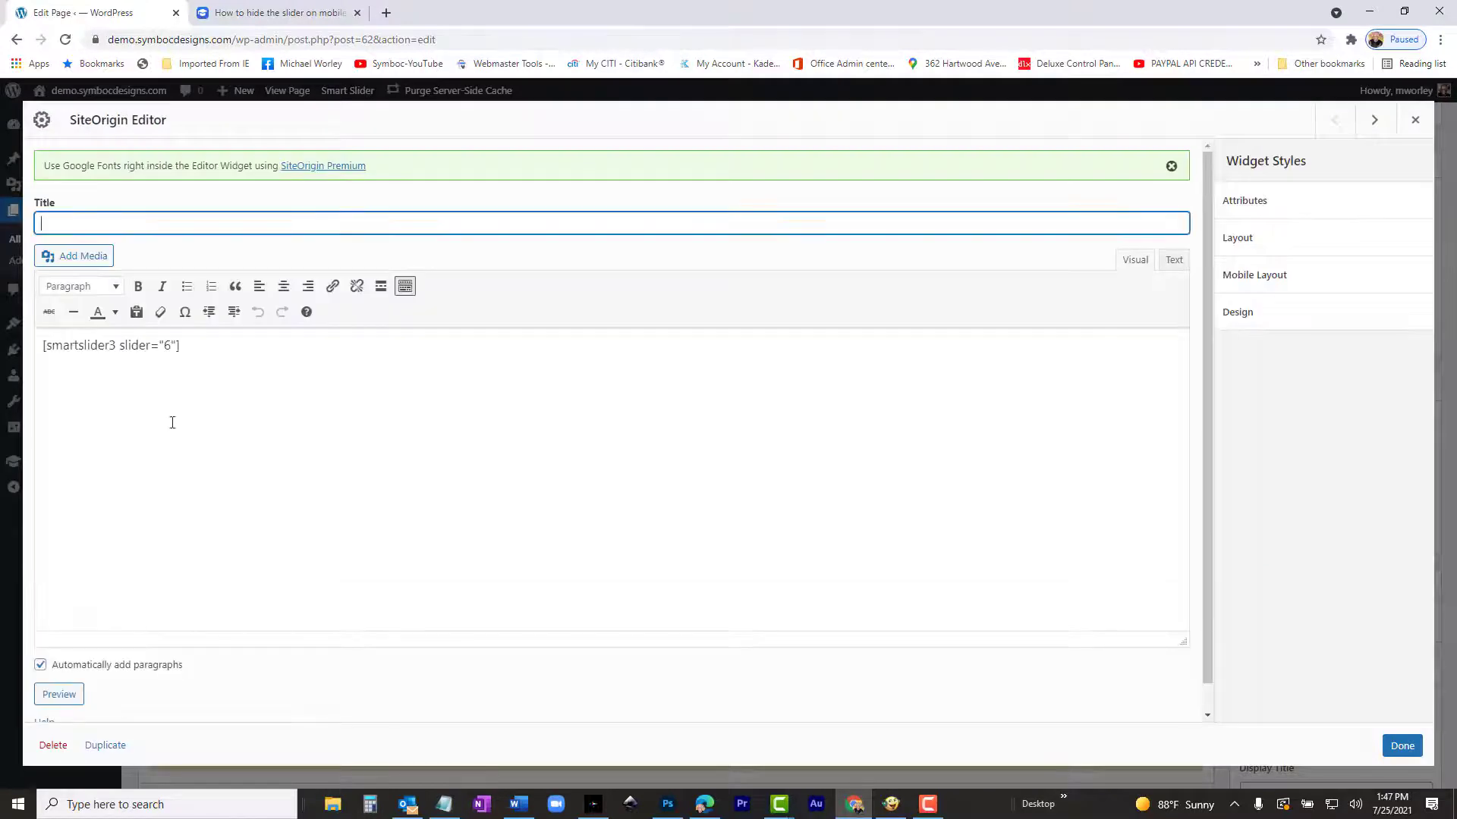
left_click_drag(192, 348, 41, 346)
key("ctrl+c")
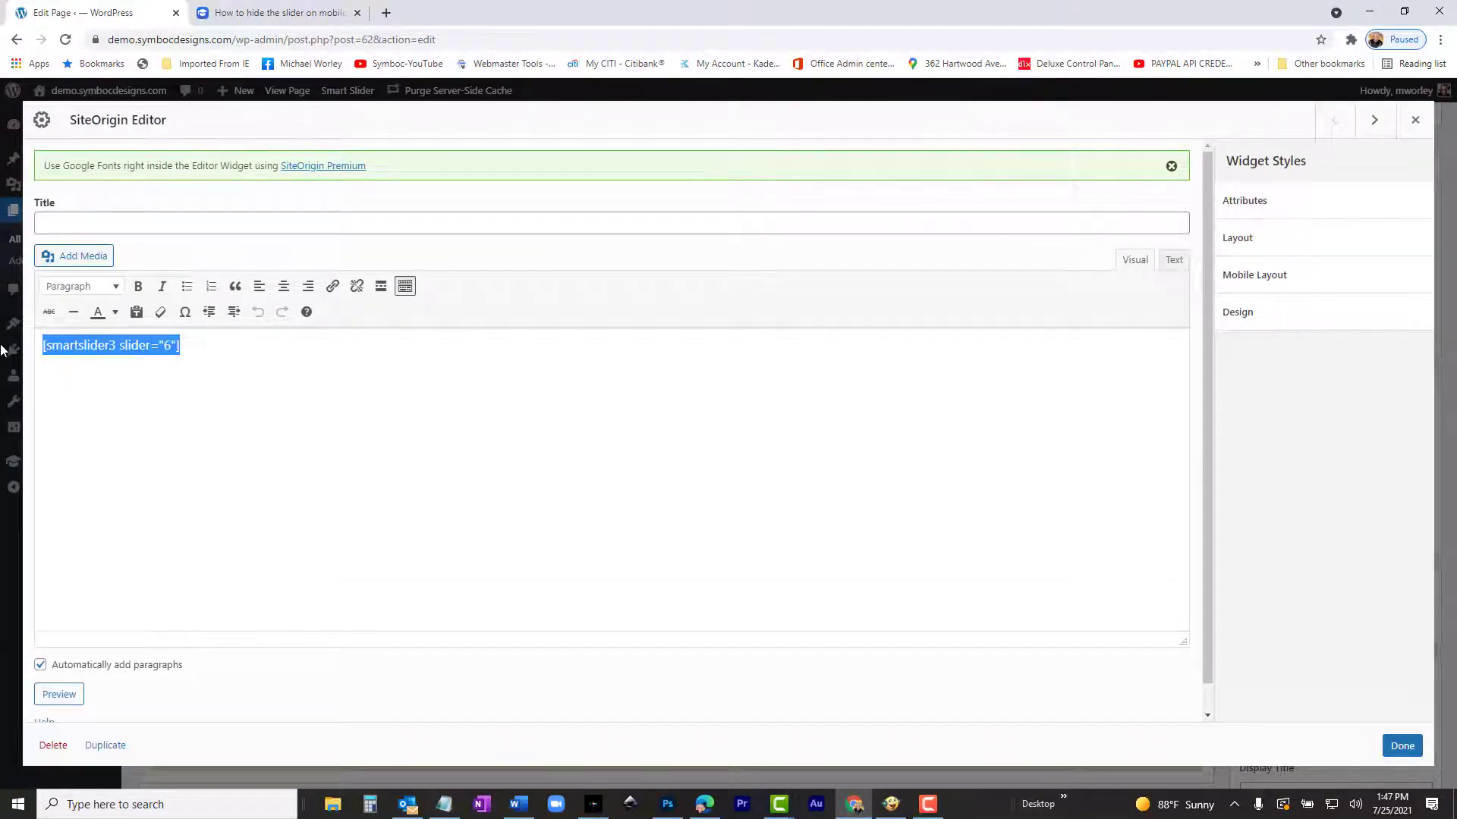
left_click(371, 352)
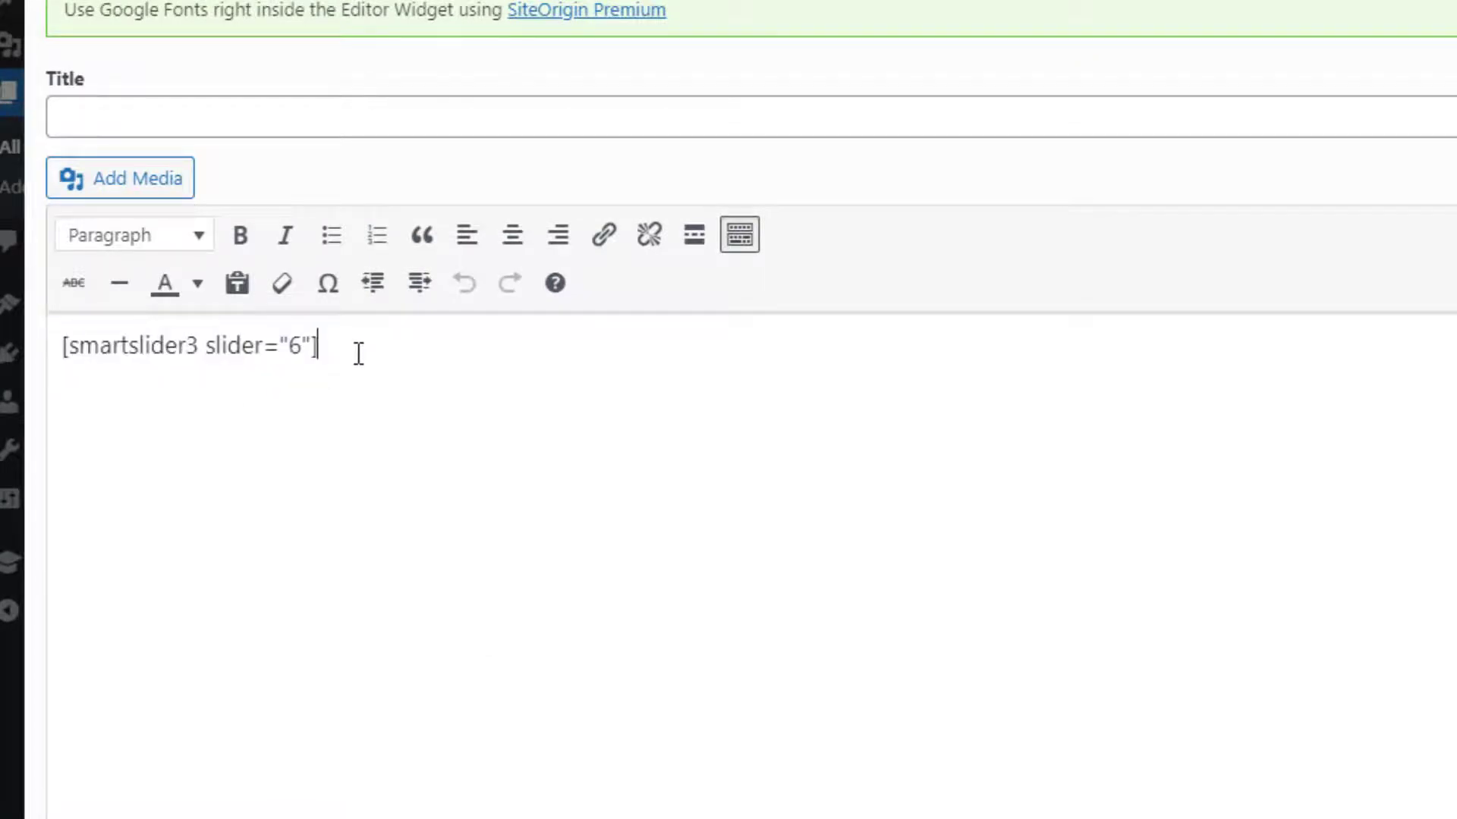
key("Return")
key("ctrl+v")
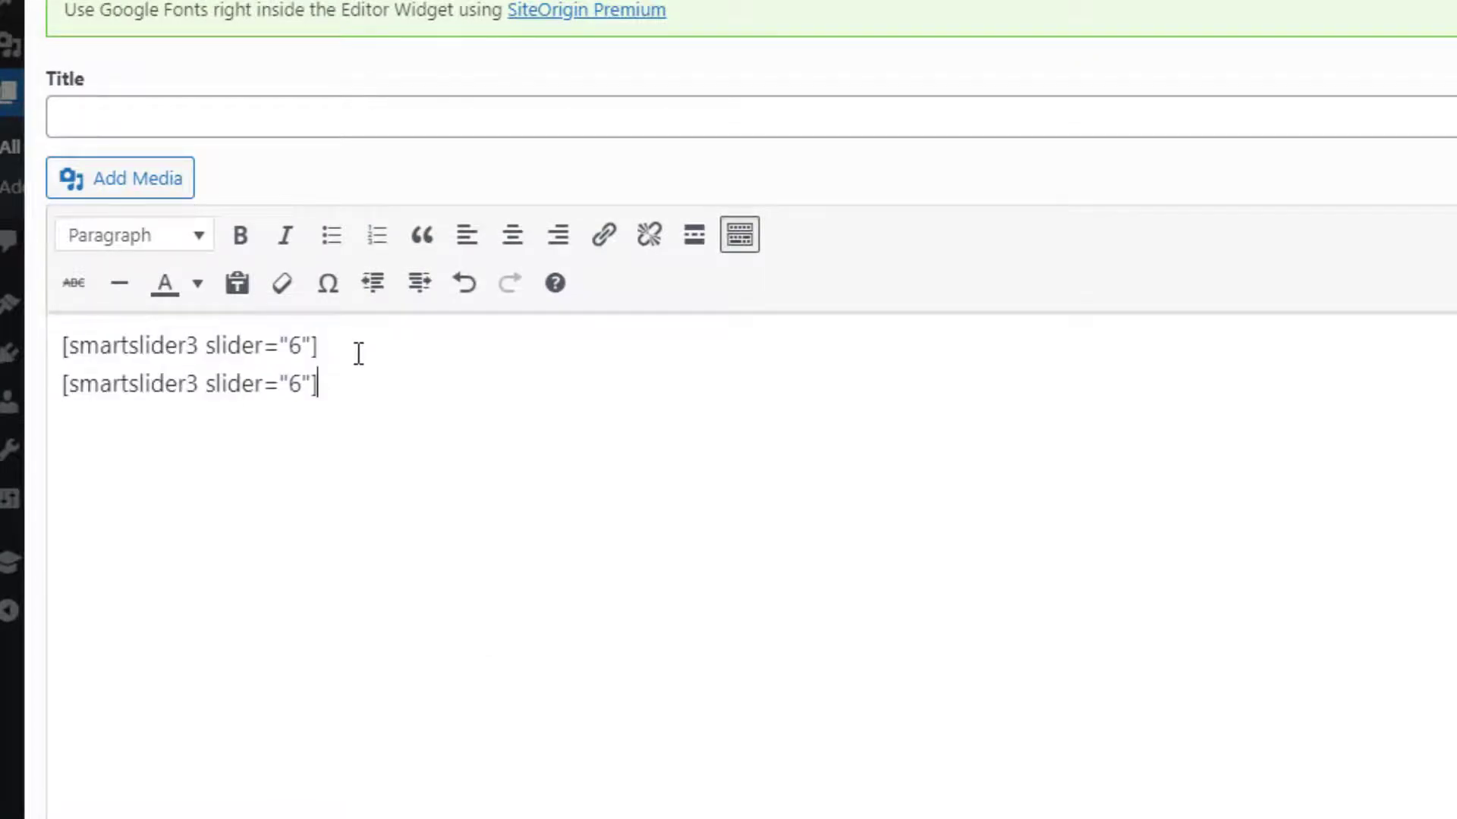
Change the second shortcode to slider="9" and update the Home page.
left_click(302, 384)
key("BackSpace")
type("9")
key("Escape")
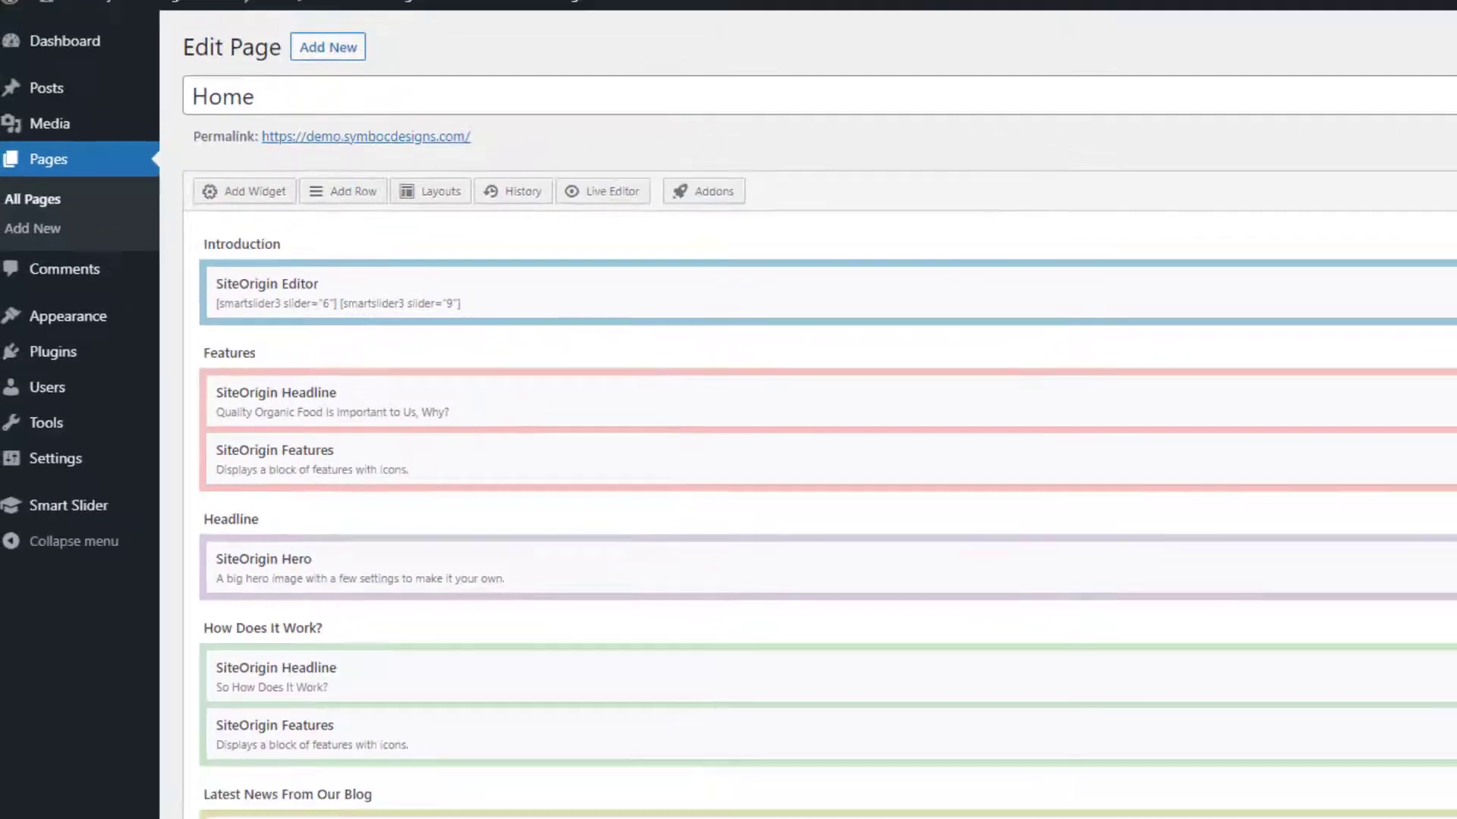
left_click(1396, 338)
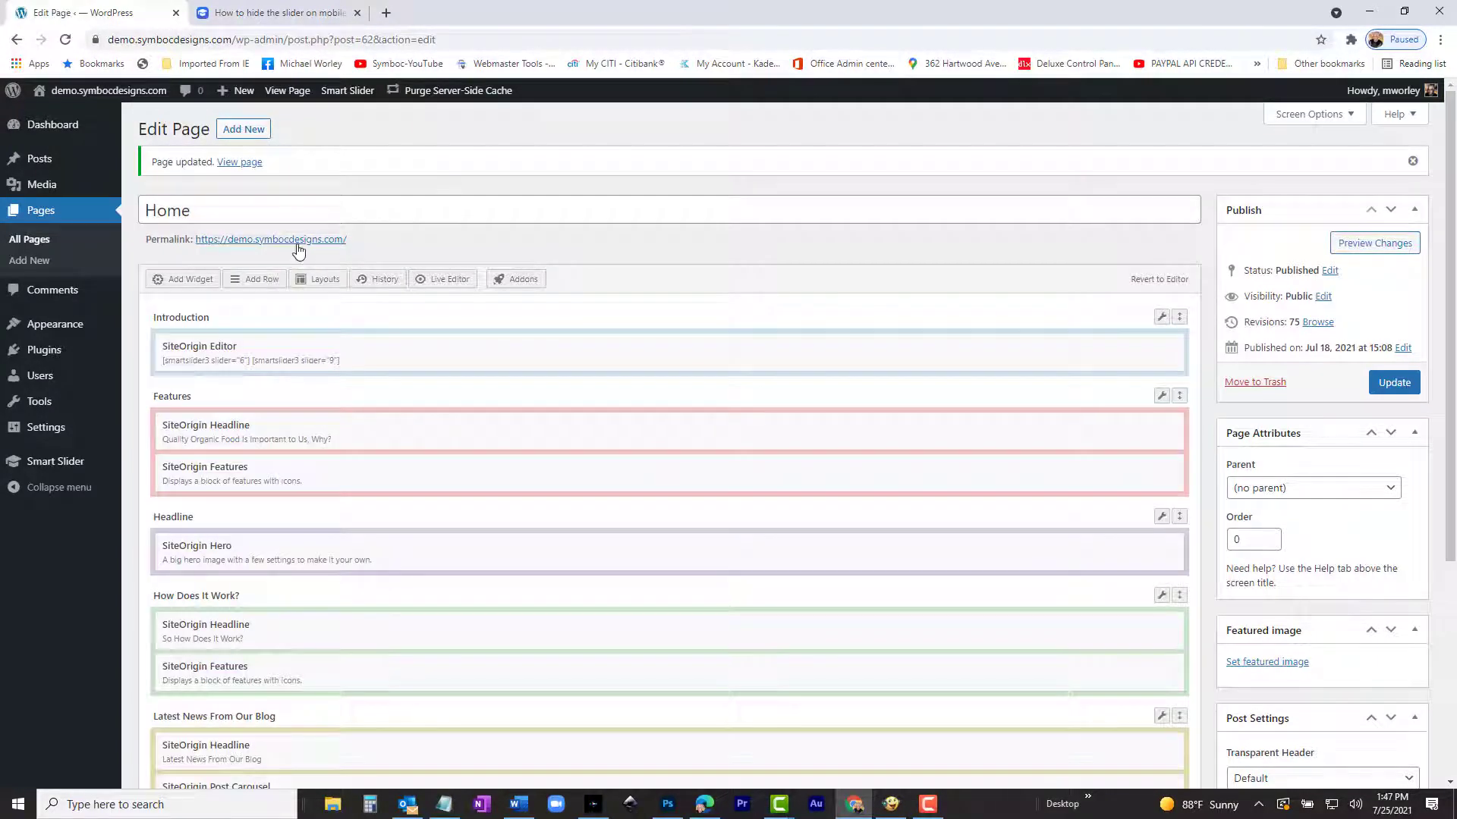
Open the live homepage and scroll through the two stacked sliders.
left_click(297, 242)
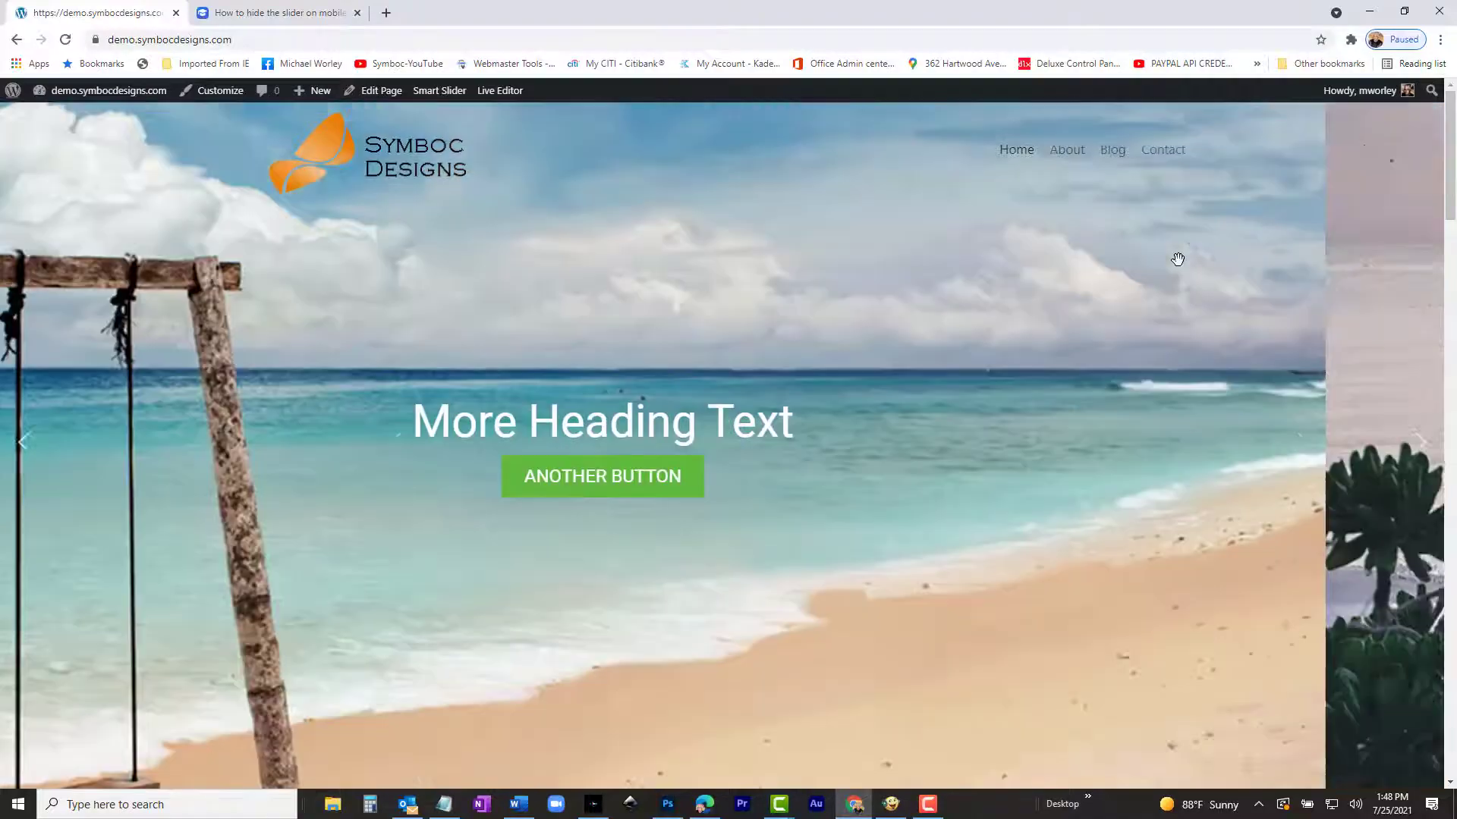
scroll(1177, 259, "down", 7)
scroll(1178, 259, "down", 10)
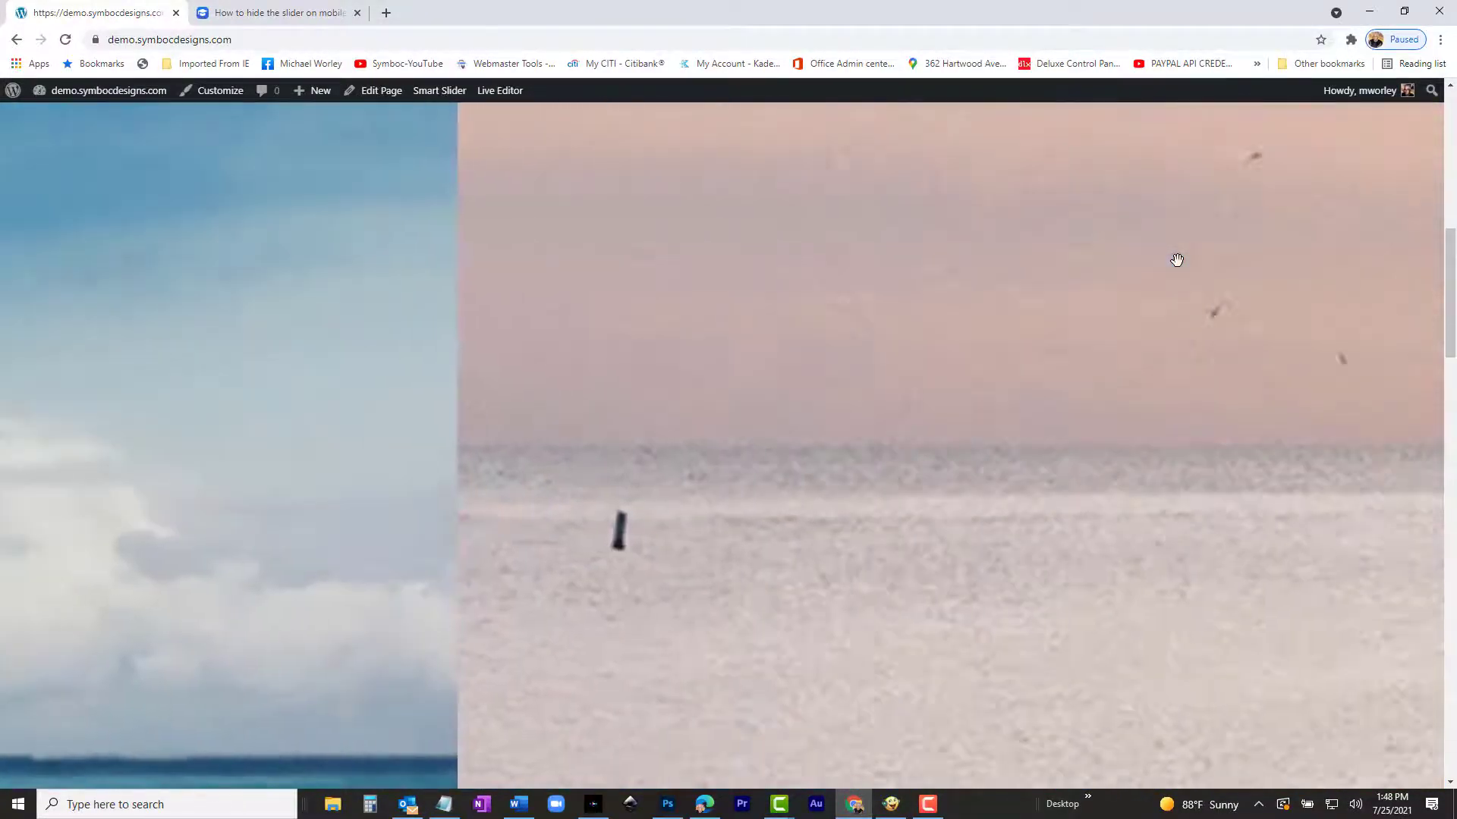
scroll(1177, 260, "up", 3)
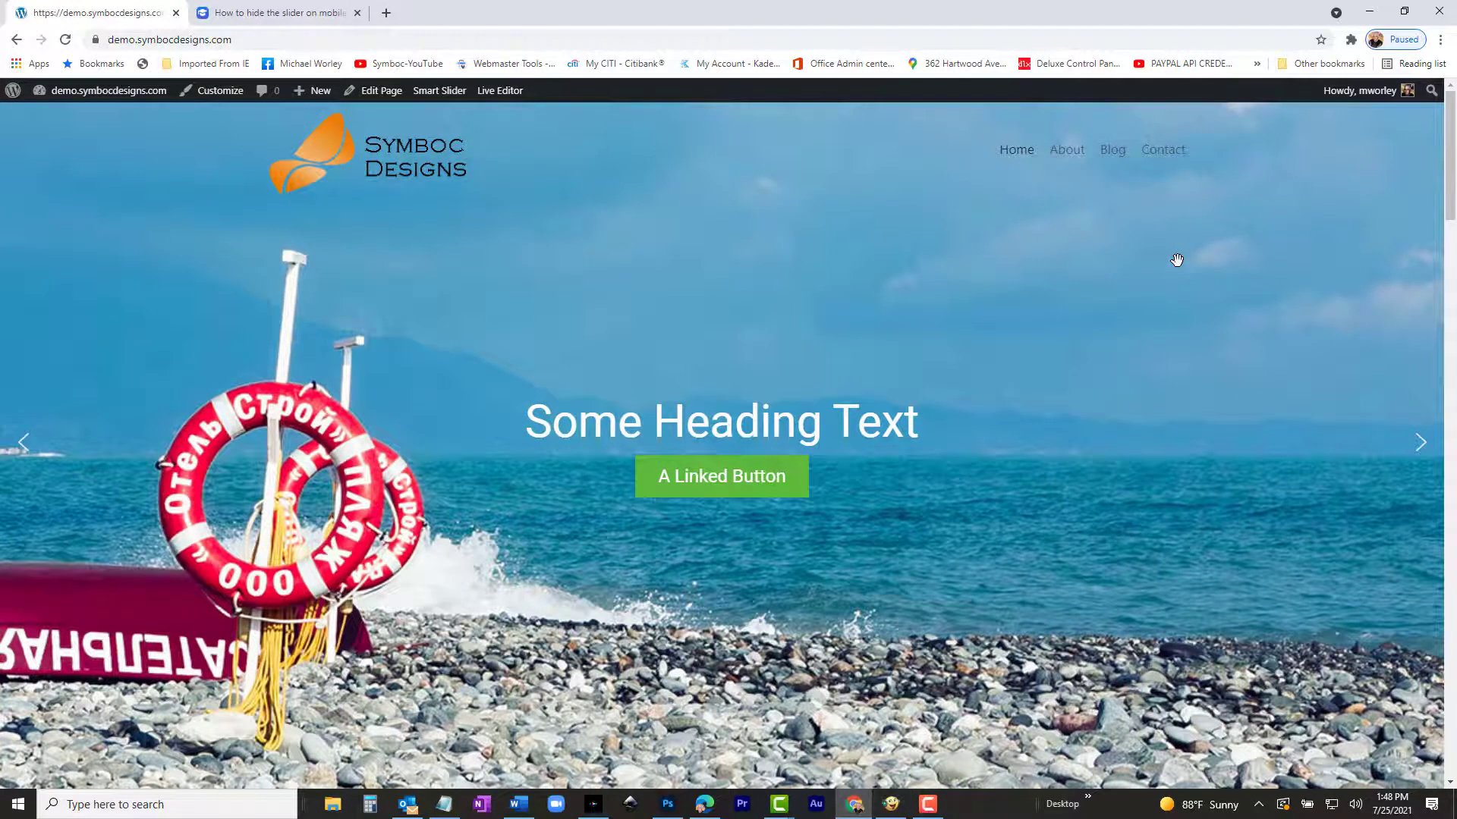
scroll(1193, 243, "down", 5)
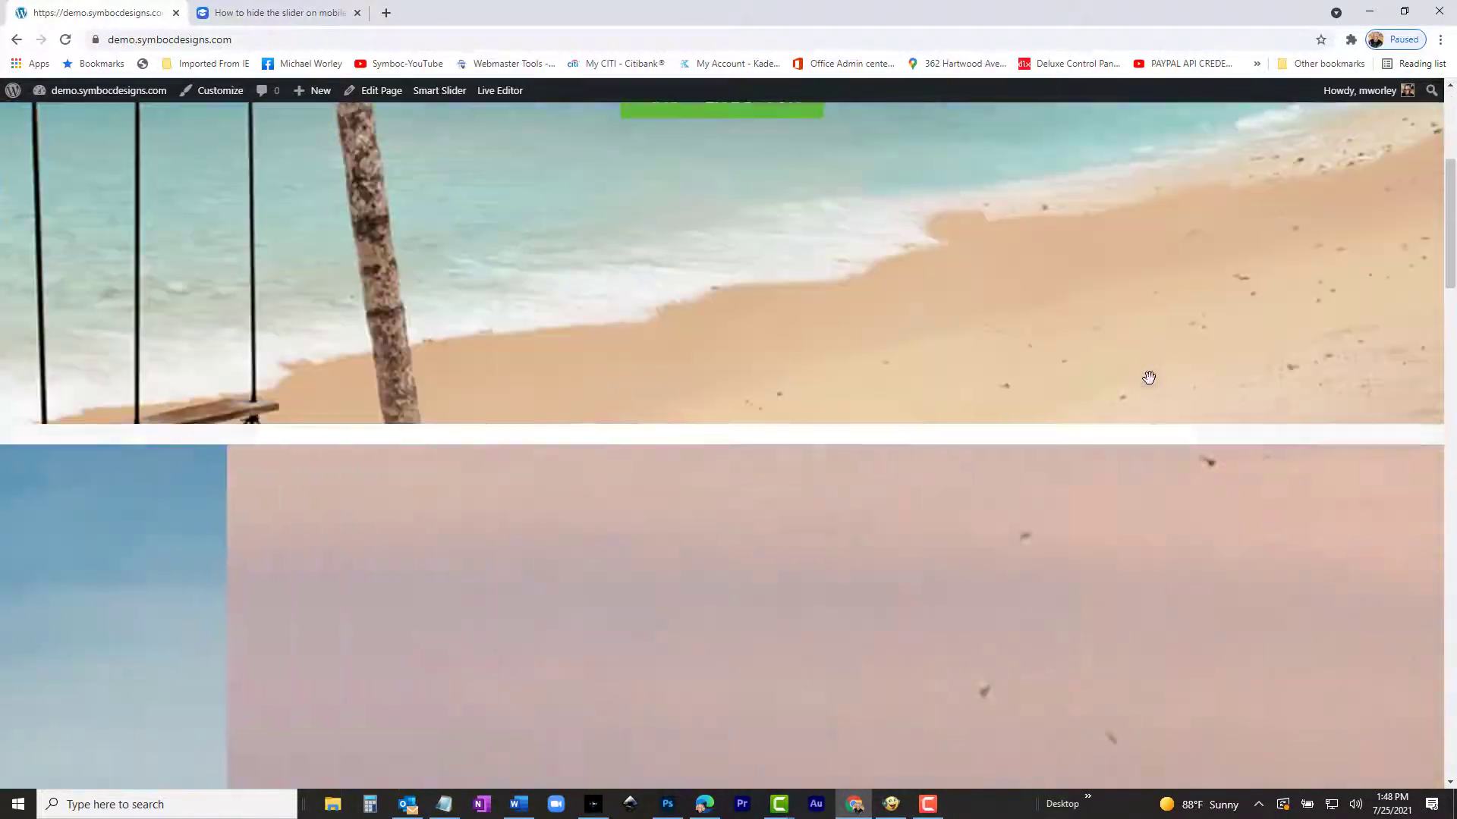
Preview the homepage at phone width in DevTools, then close DevTools.
right_click(1137, 525)
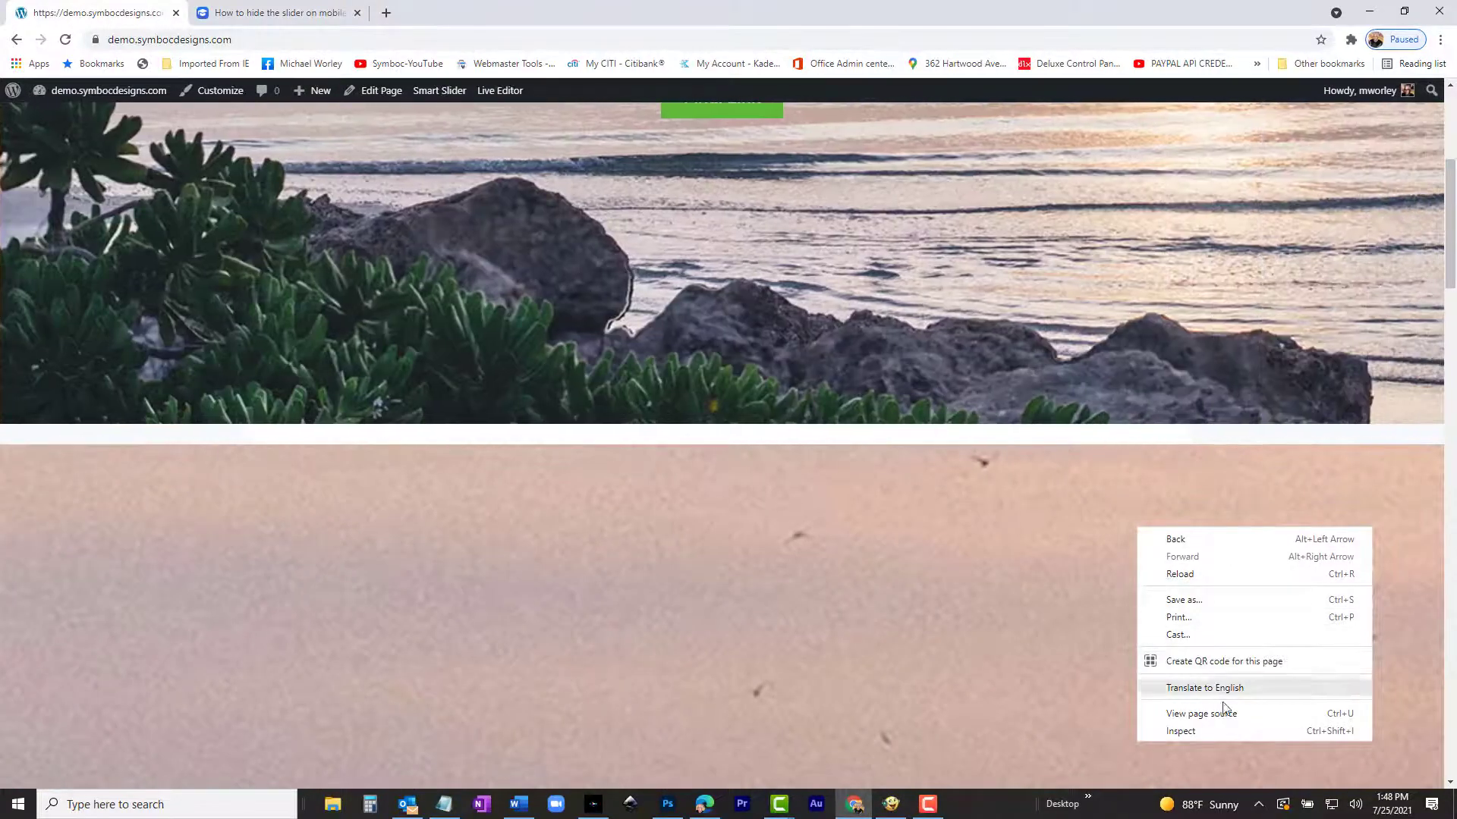
key("Escape")
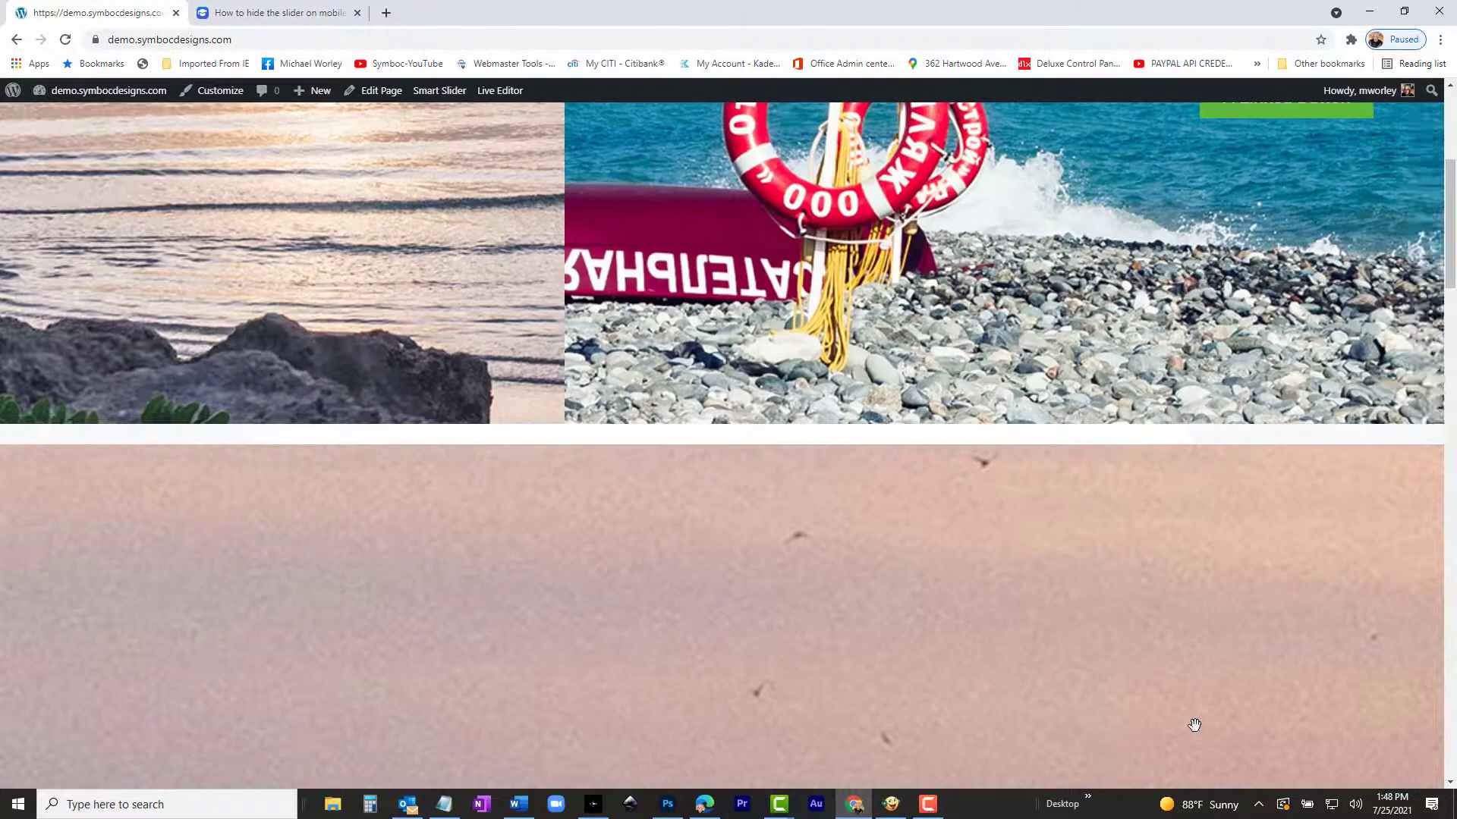
key("ctrl+shift+i")
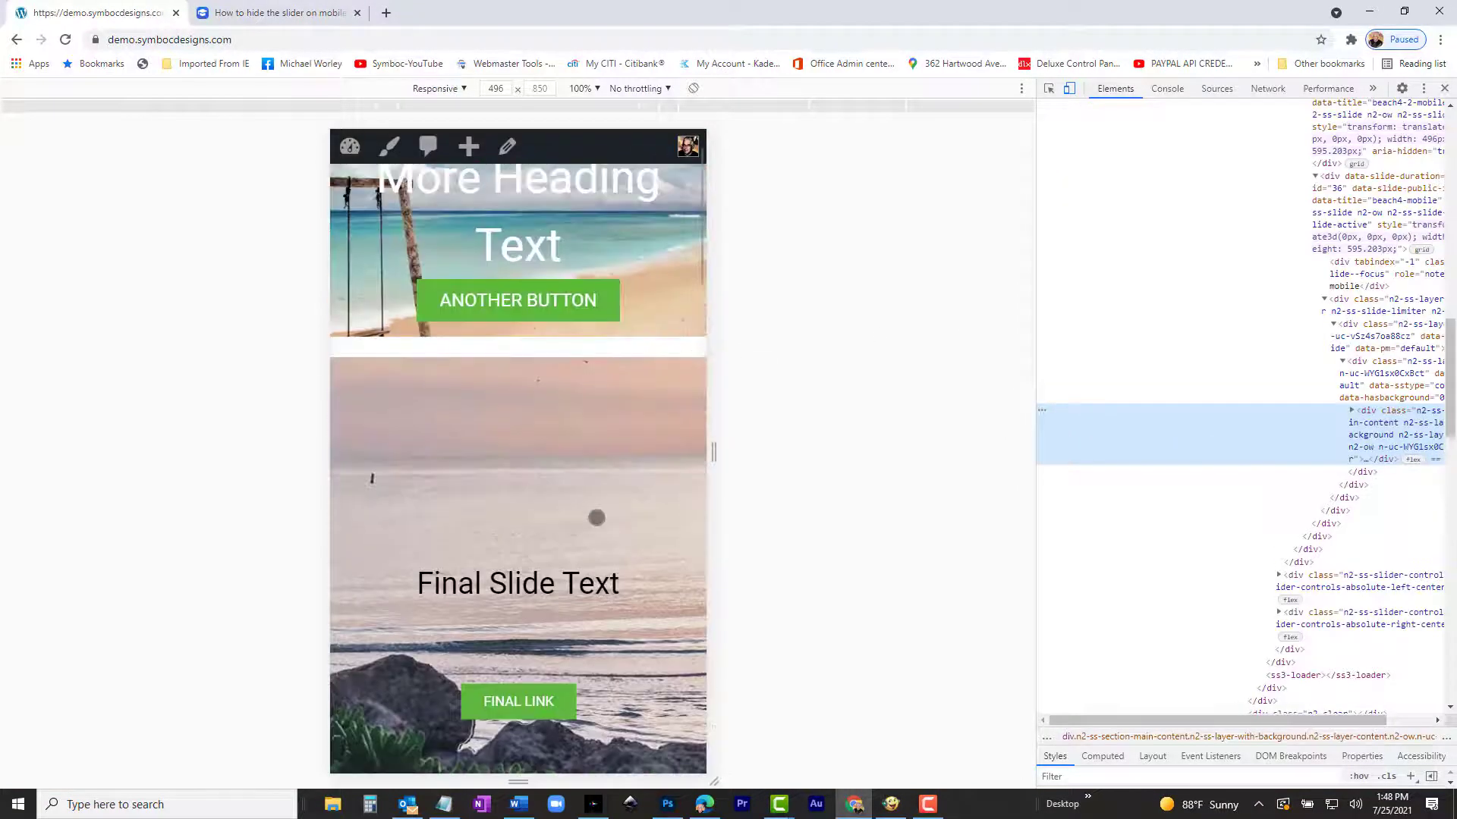
scroll(596, 518, "up", 1)
scroll(596, 517, "down", 3)
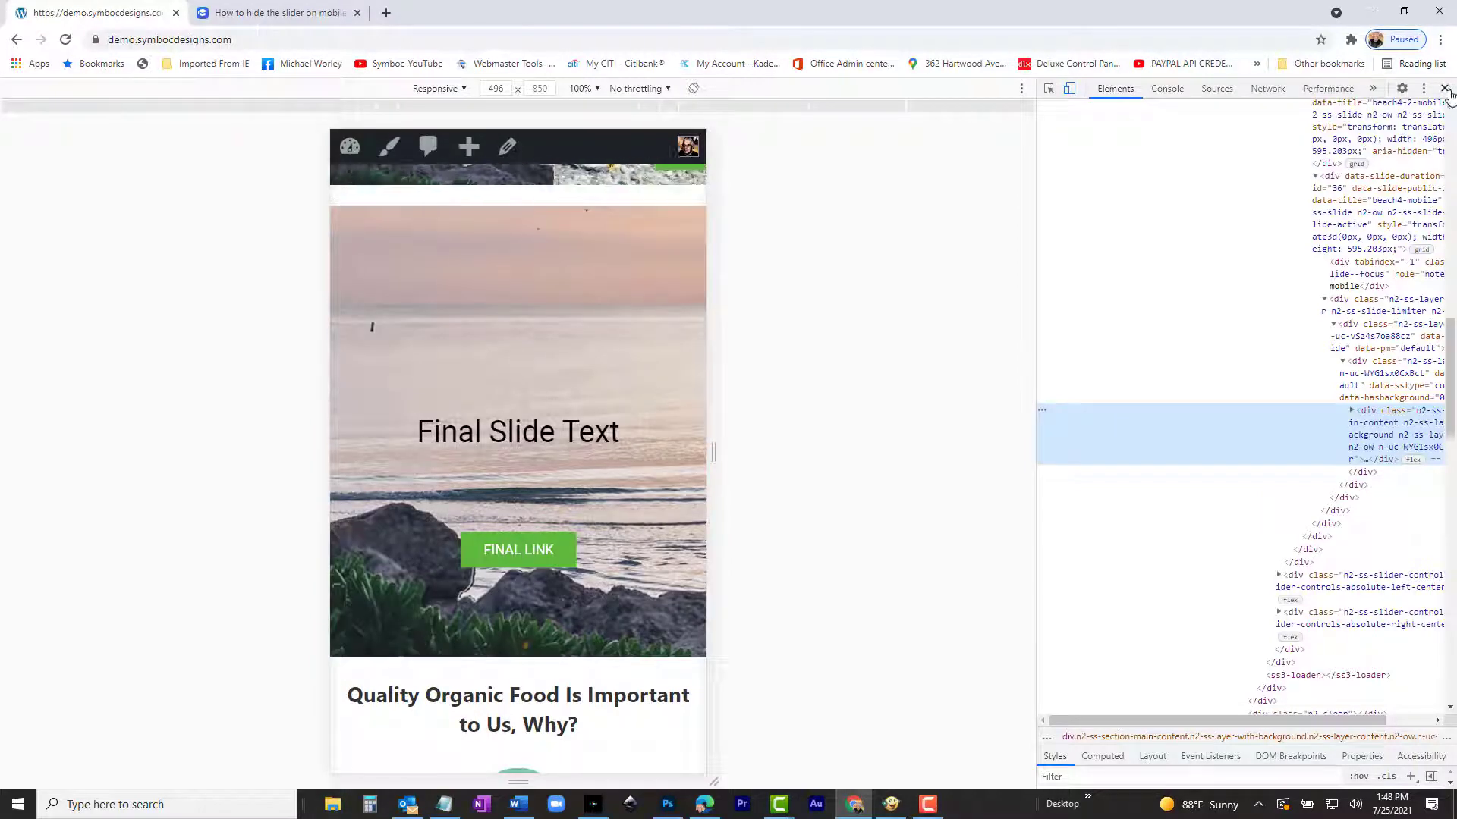
left_click(1445, 89)
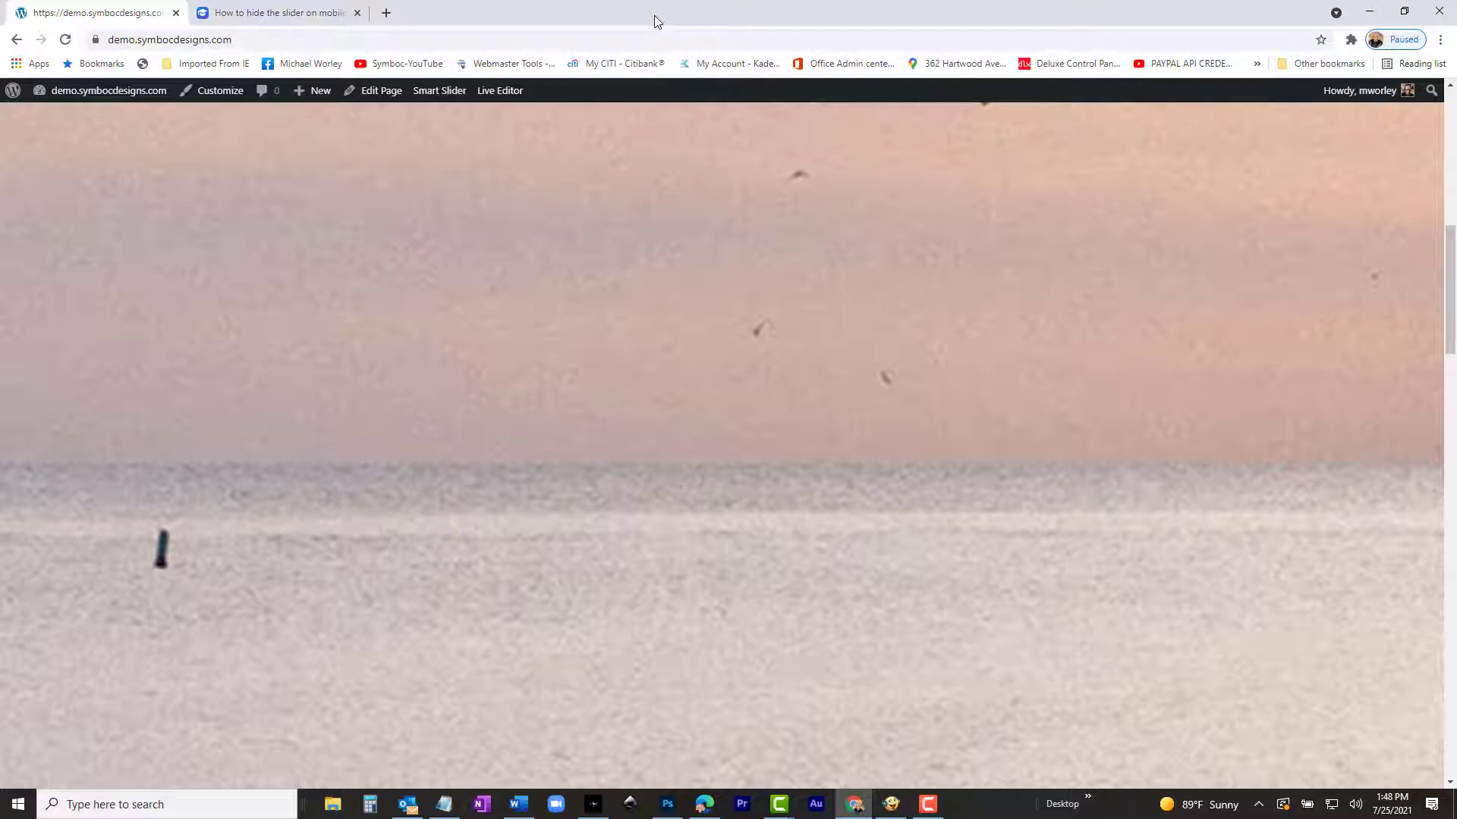
Select the Free version CSS under 'Show different slider for mobile and desktop' in the help article.
left_click(218, 14)
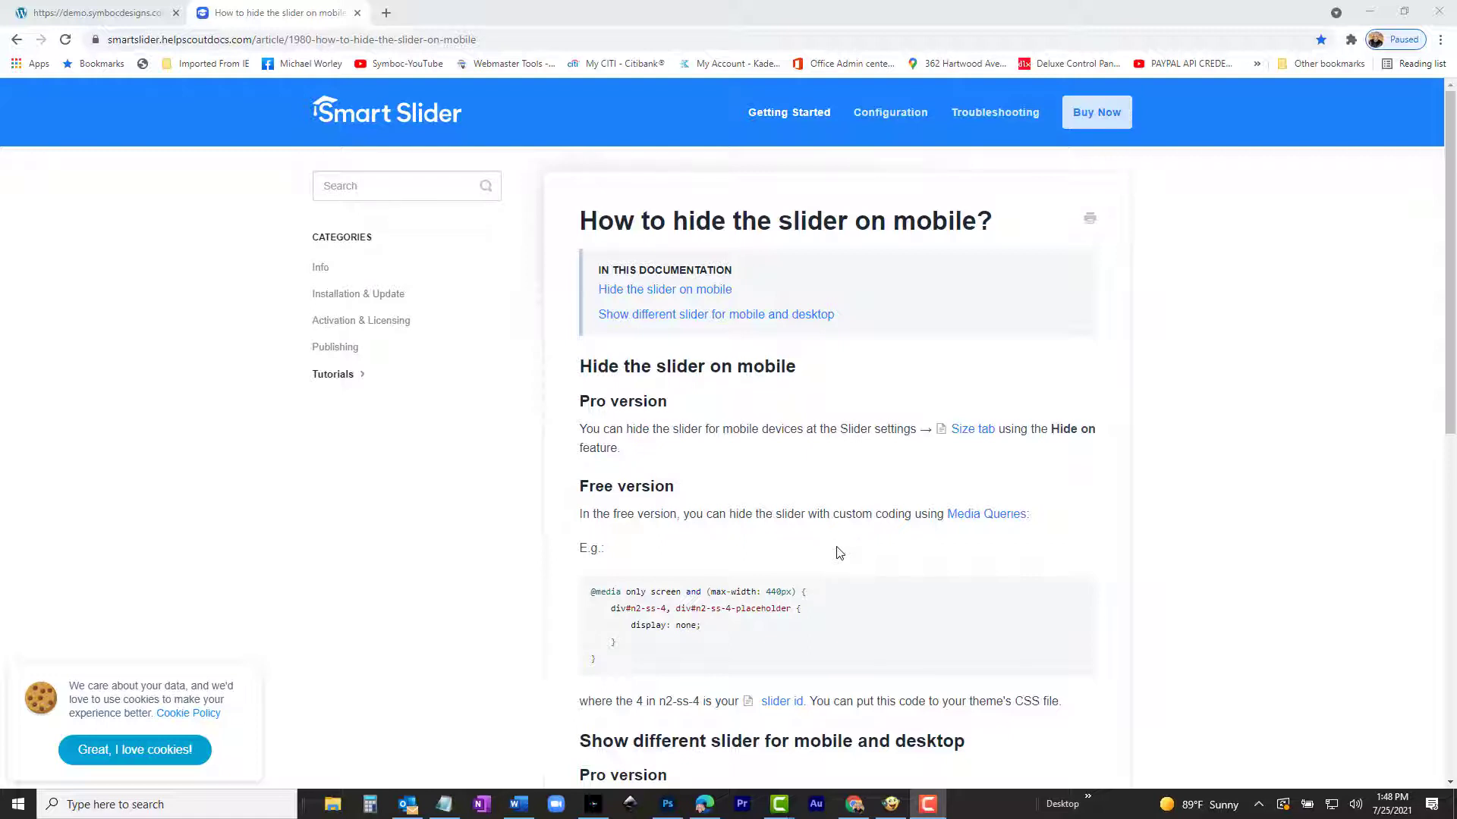
scroll(839, 553, "down", 6)
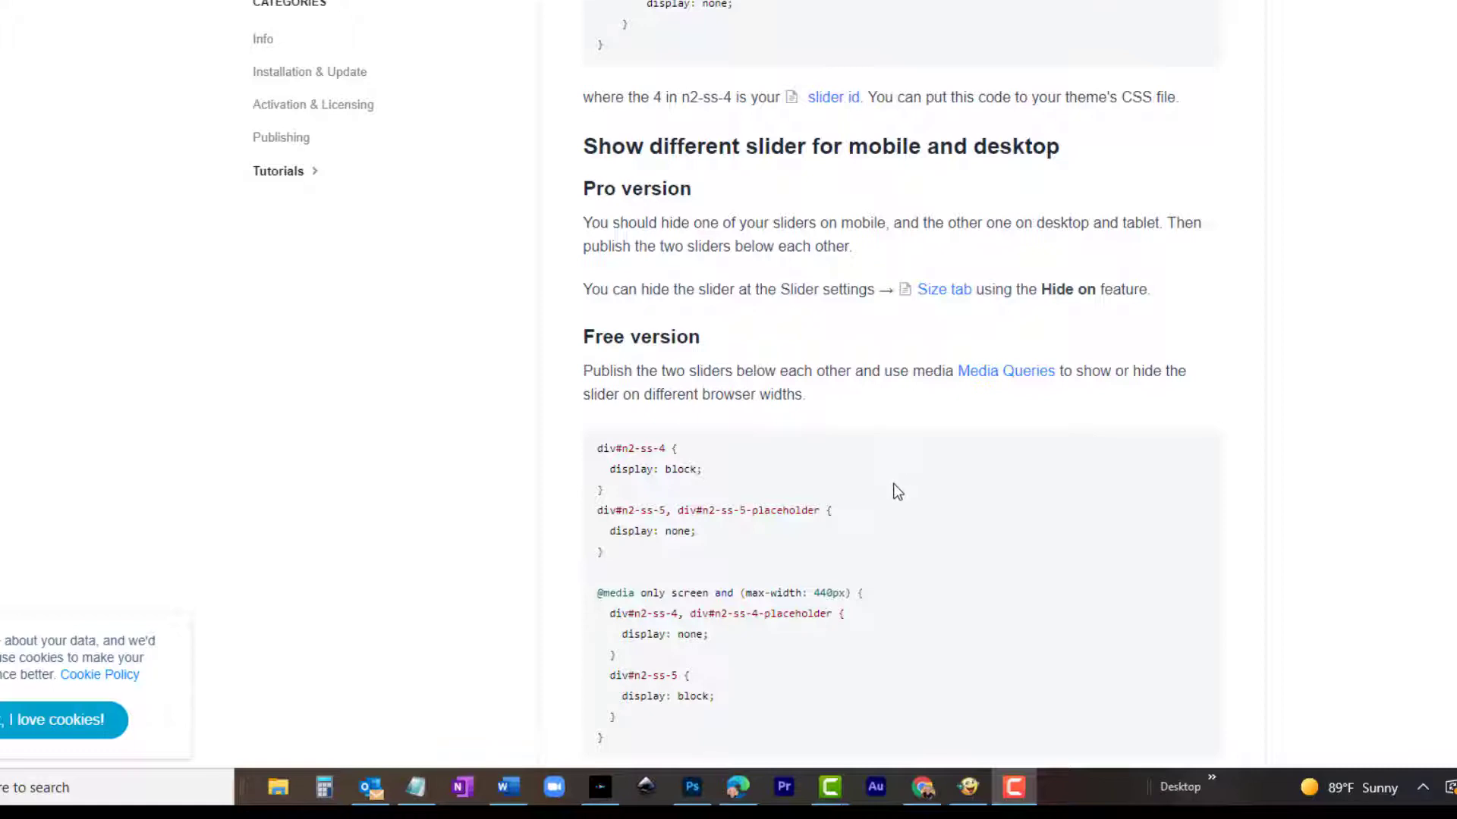
scroll(907, 507, "down", 2)
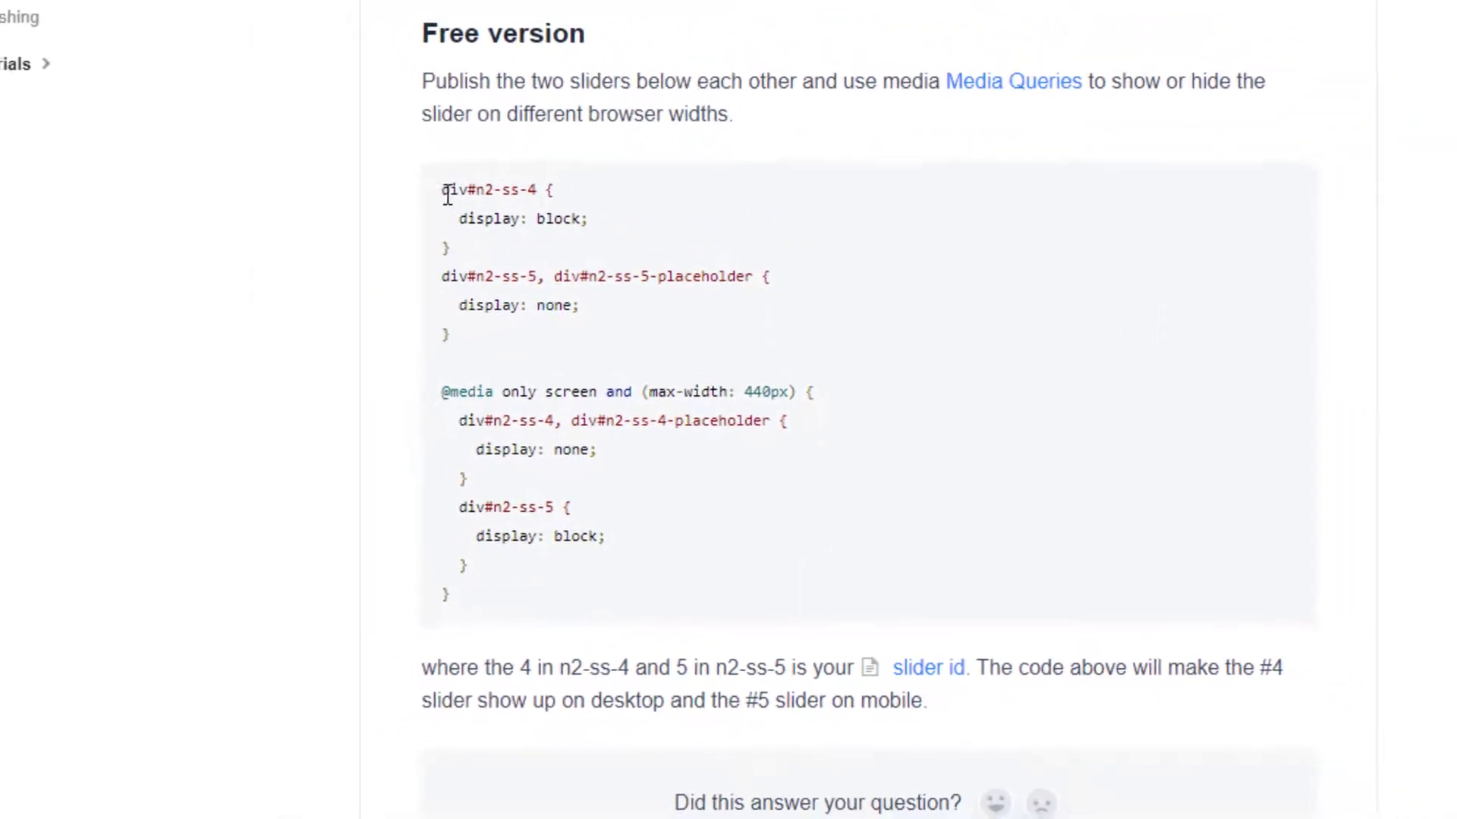
left_click_drag(481, 242, 505, 634)
key("ctrl+c")
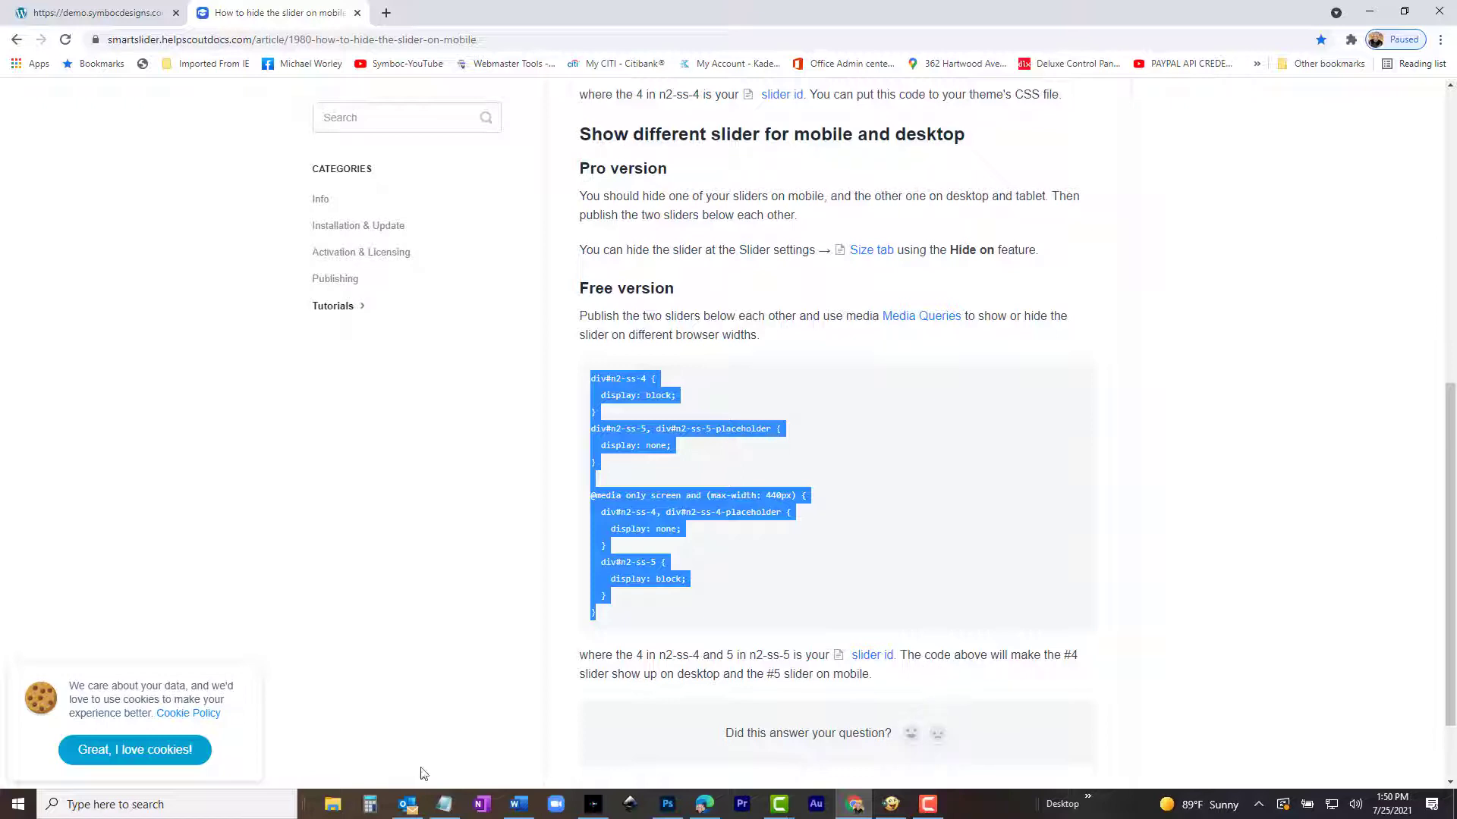
Paste the documentation CSS into Notepad and select the block rewritten for sliders 6 and 9.
mouse_move(447, 811)
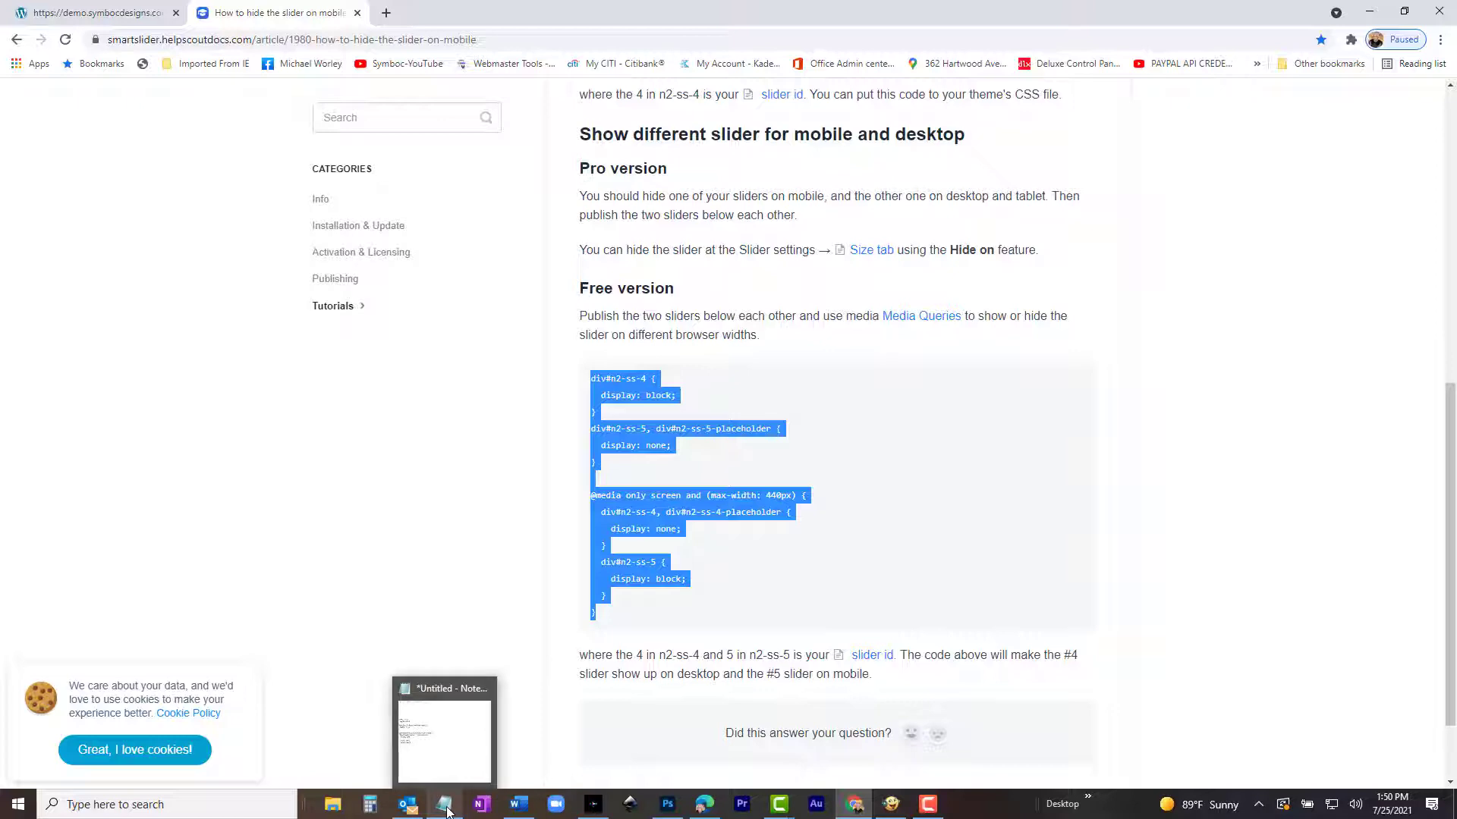
left_click(446, 812)
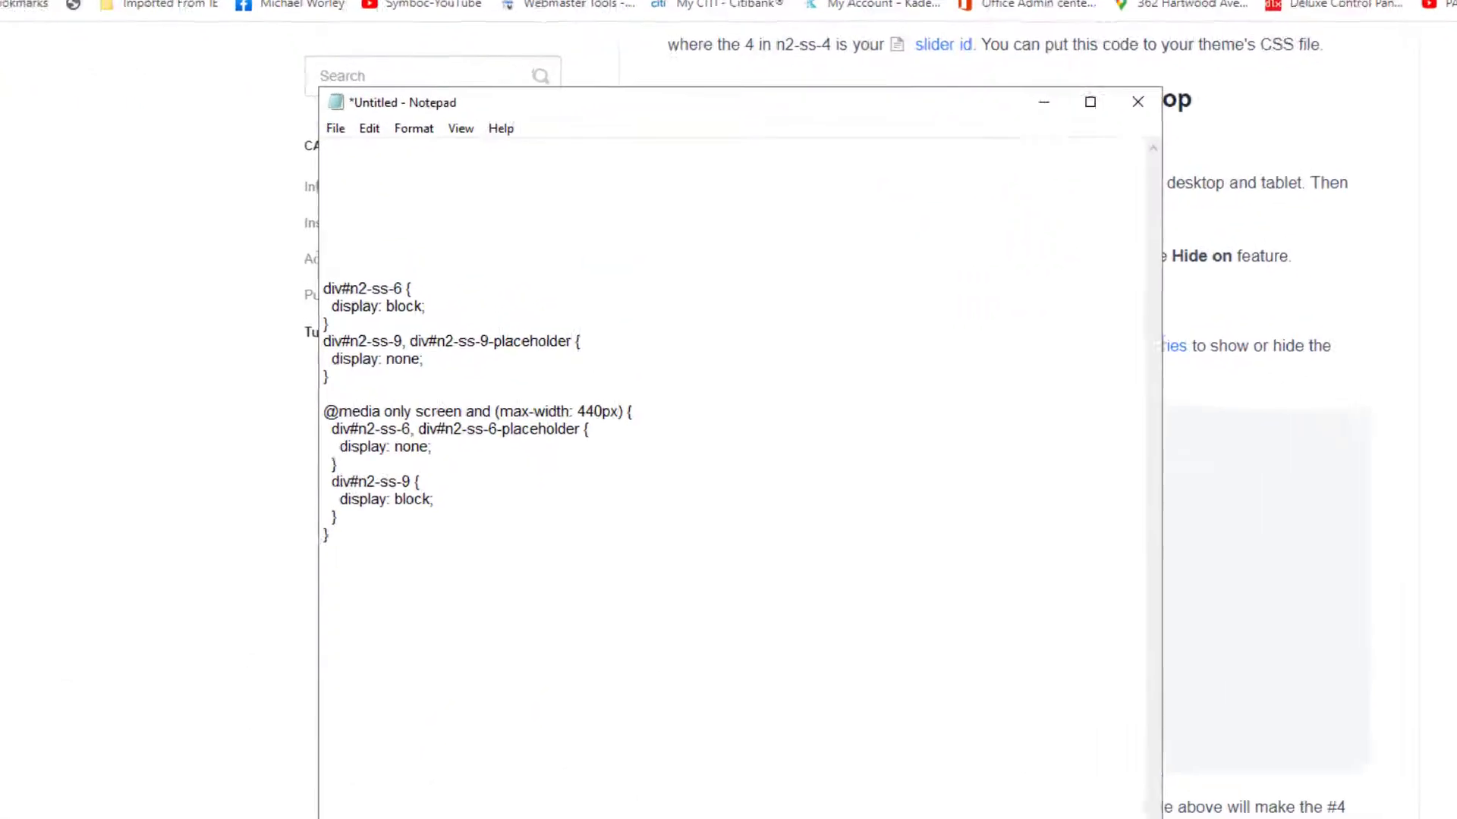
key("ctrl+v")
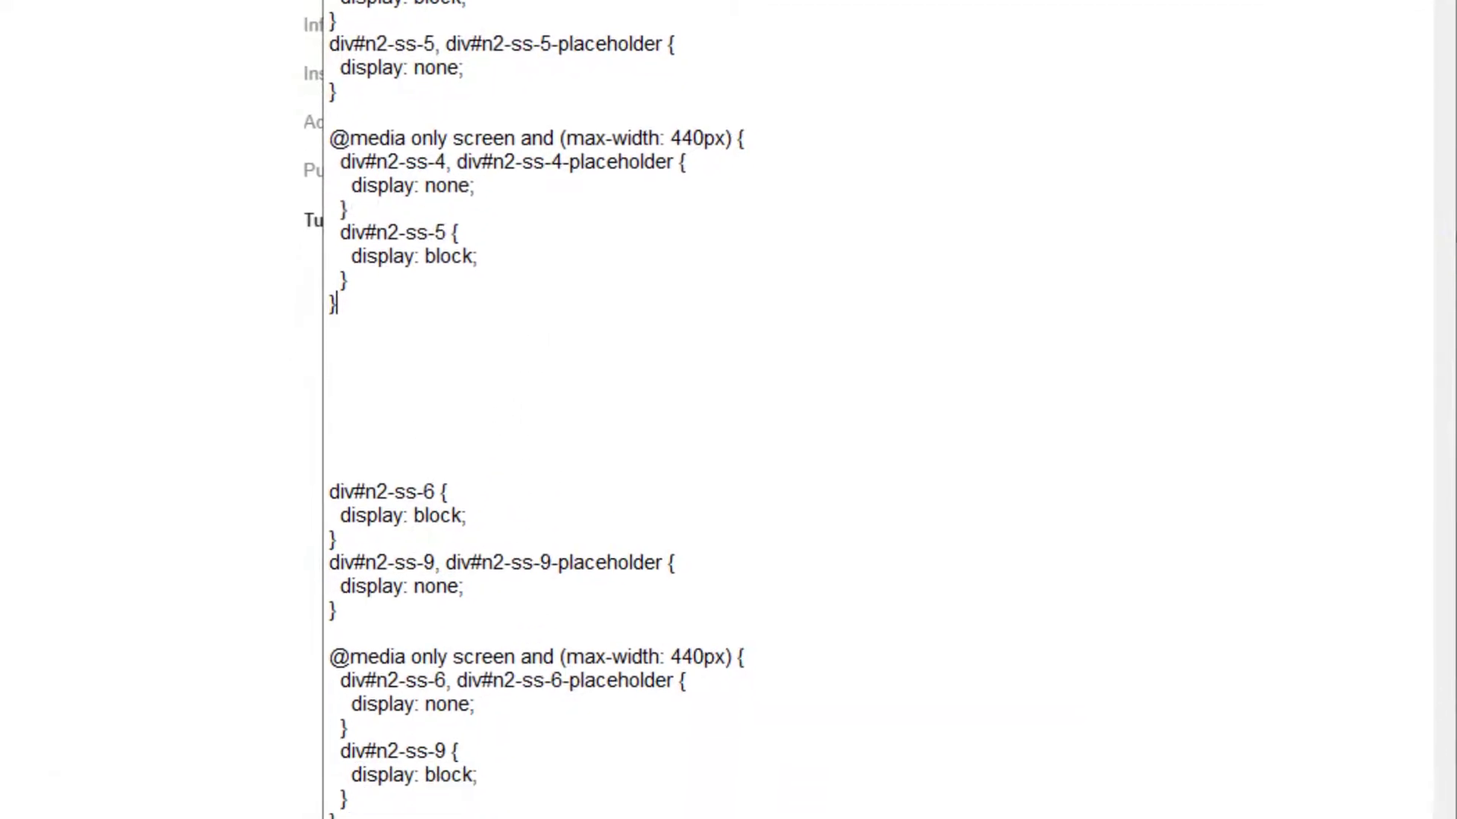
left_click_drag(349, 636, 344, 308)
key("ctrl+c")
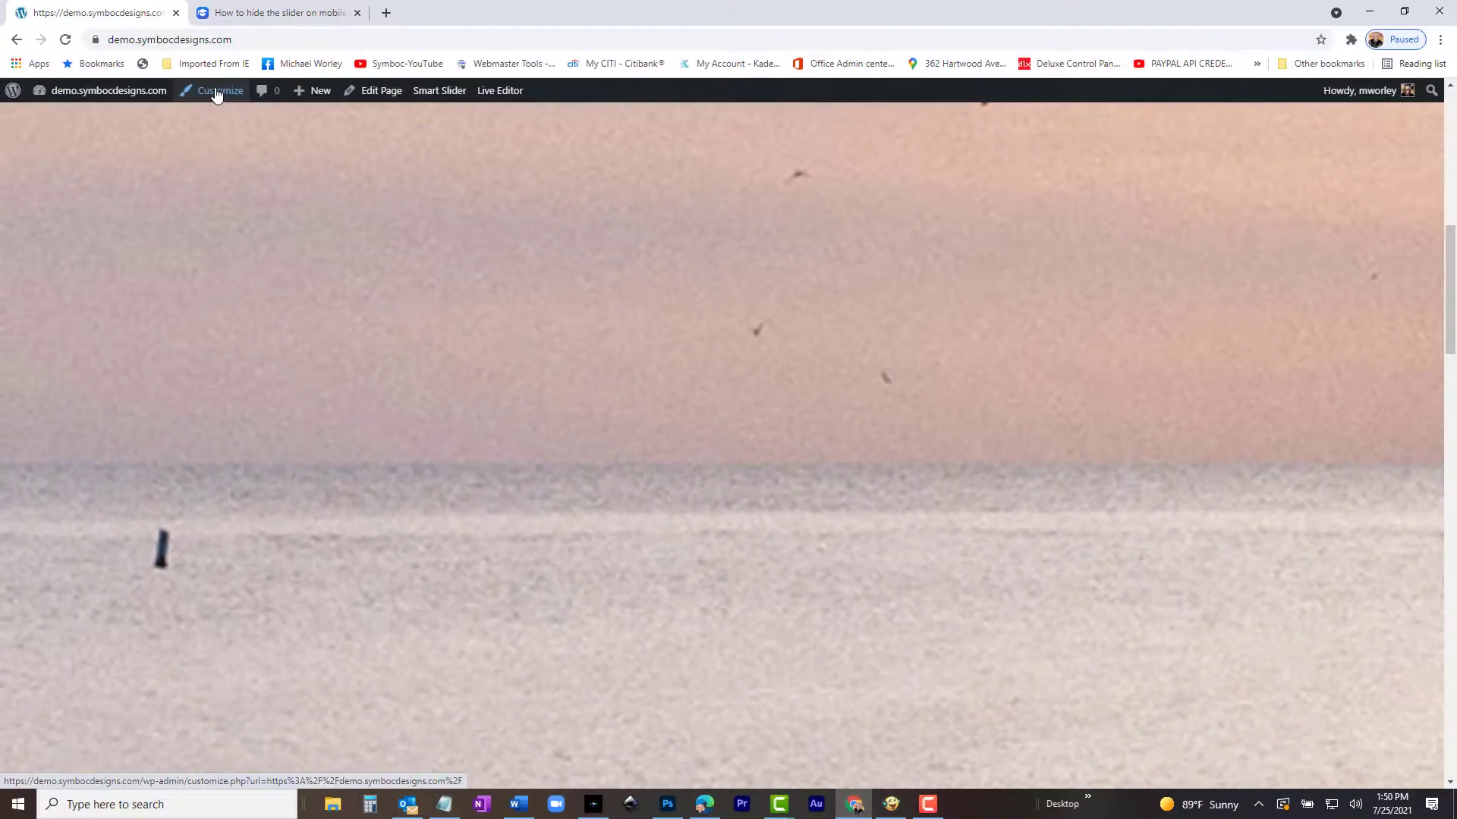
Paste the n2-ss-6 / n2-ss-9 CSS on line 16 of Additional CSS and publish.
left_click(219, 93)
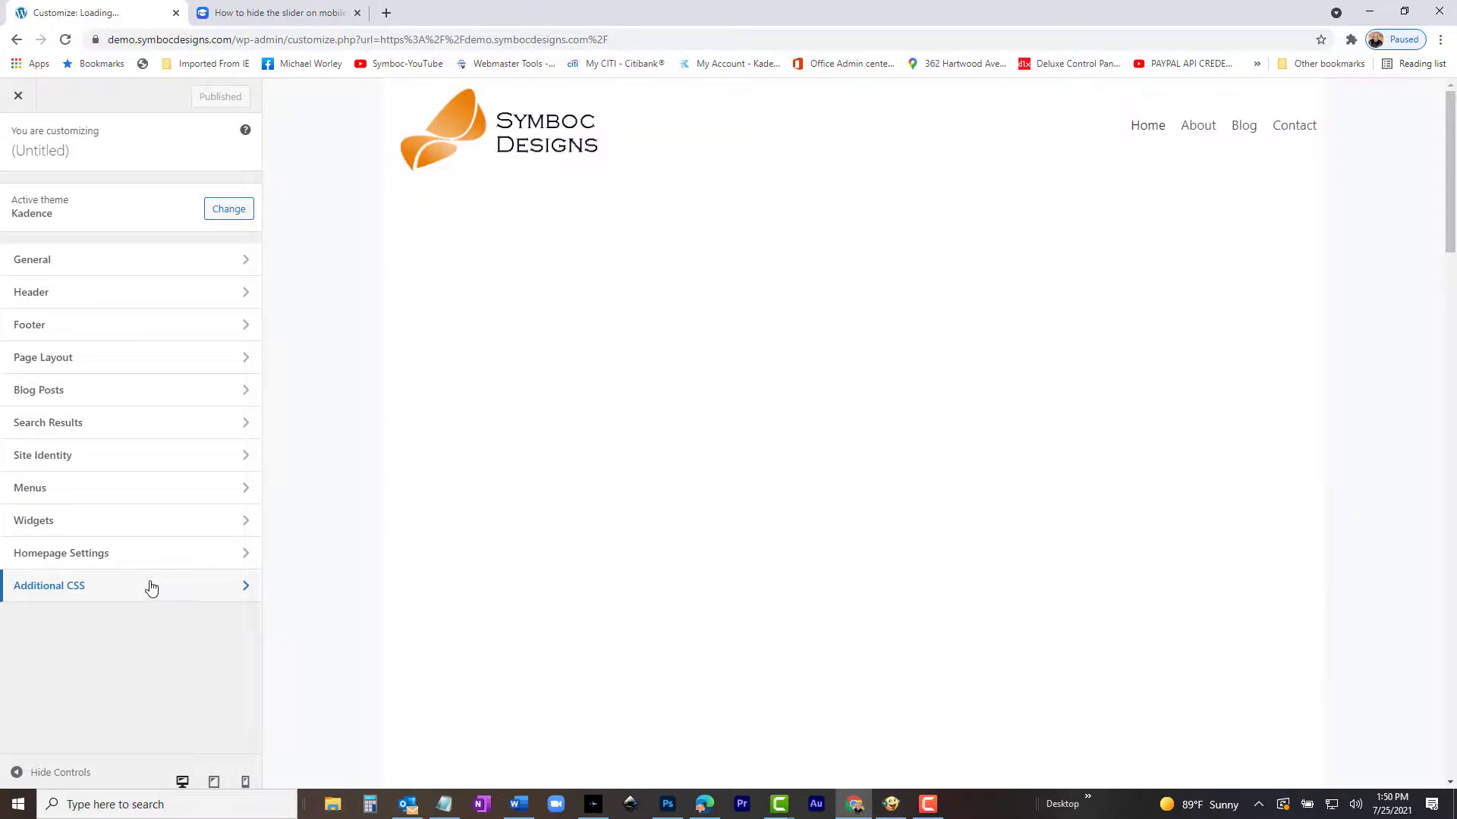
left_click(151, 588)
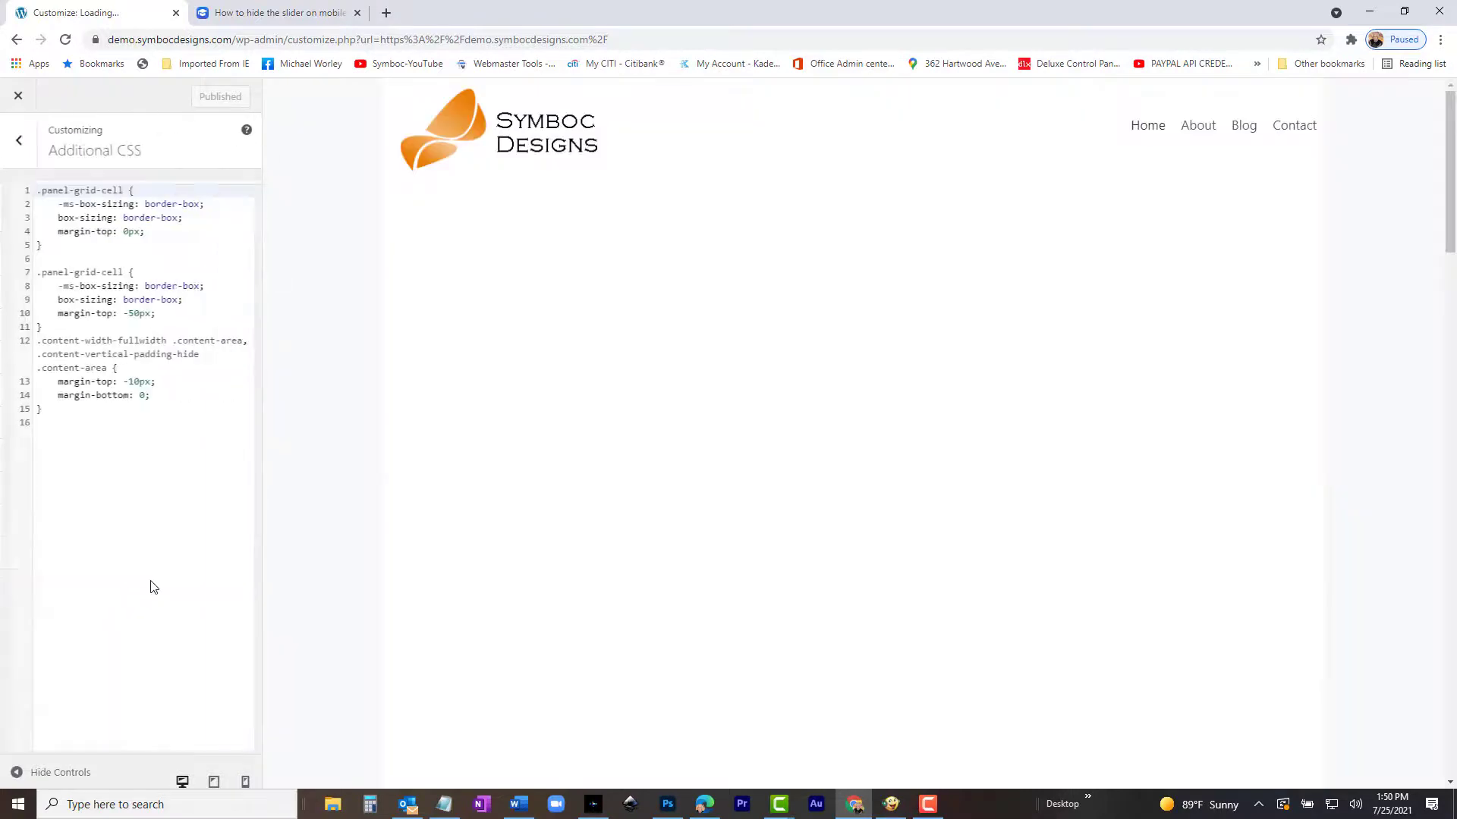
left_click(108, 424)
key("ctrl+v")
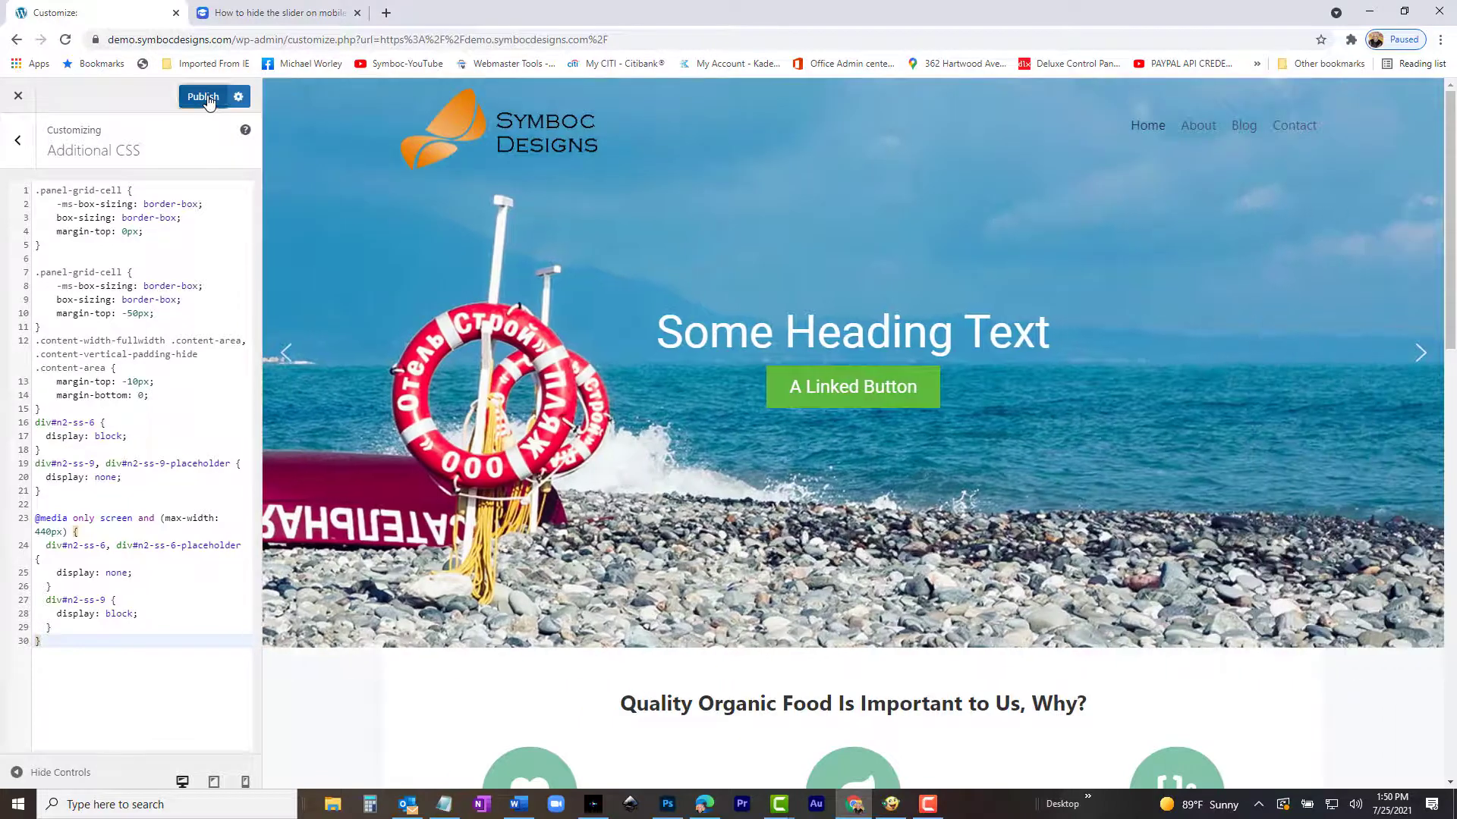
left_click(202, 97)
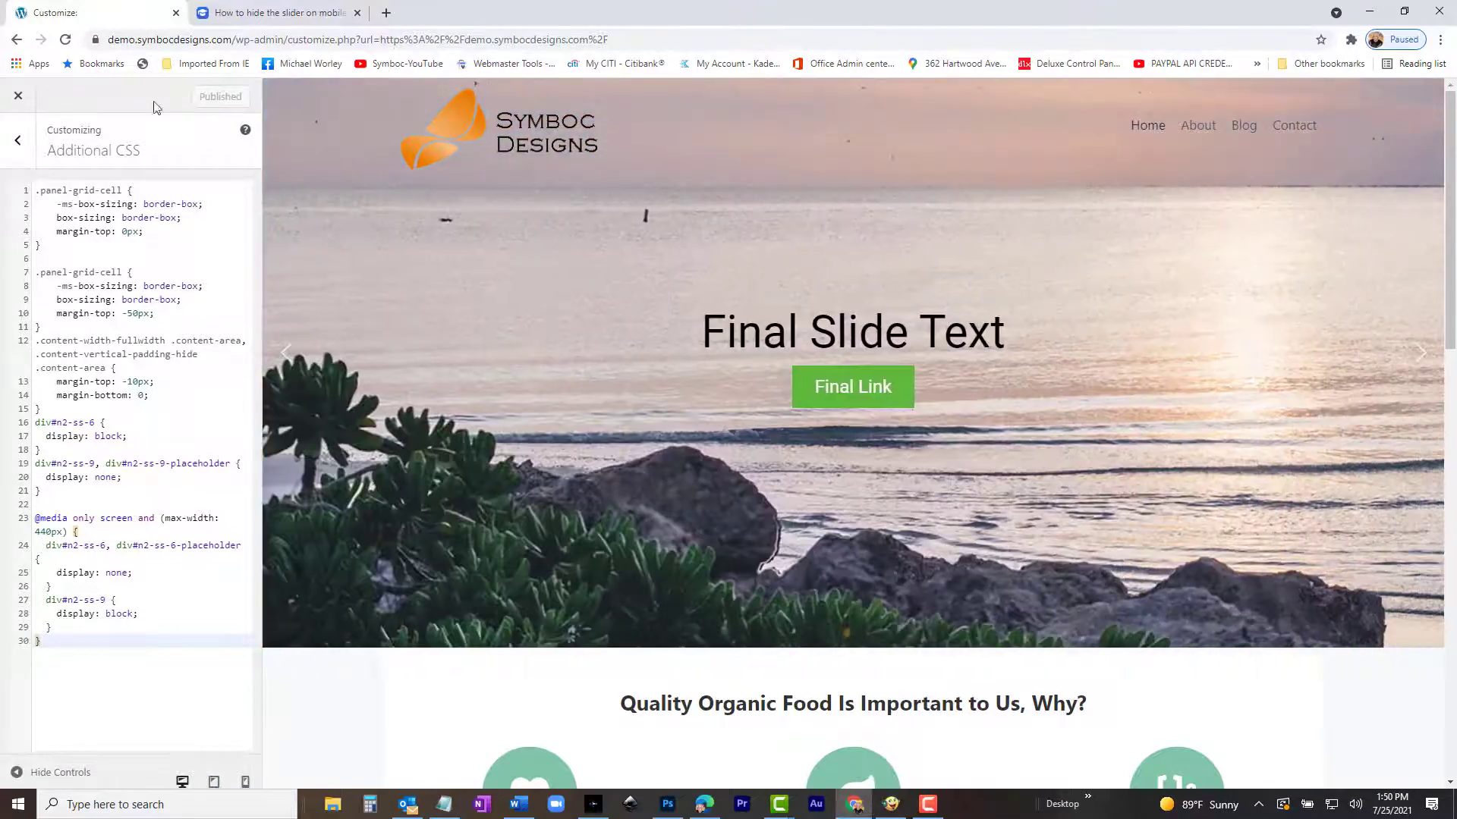
Return to the live homepage via the Dashboard and reload it.
left_click(22, 98)
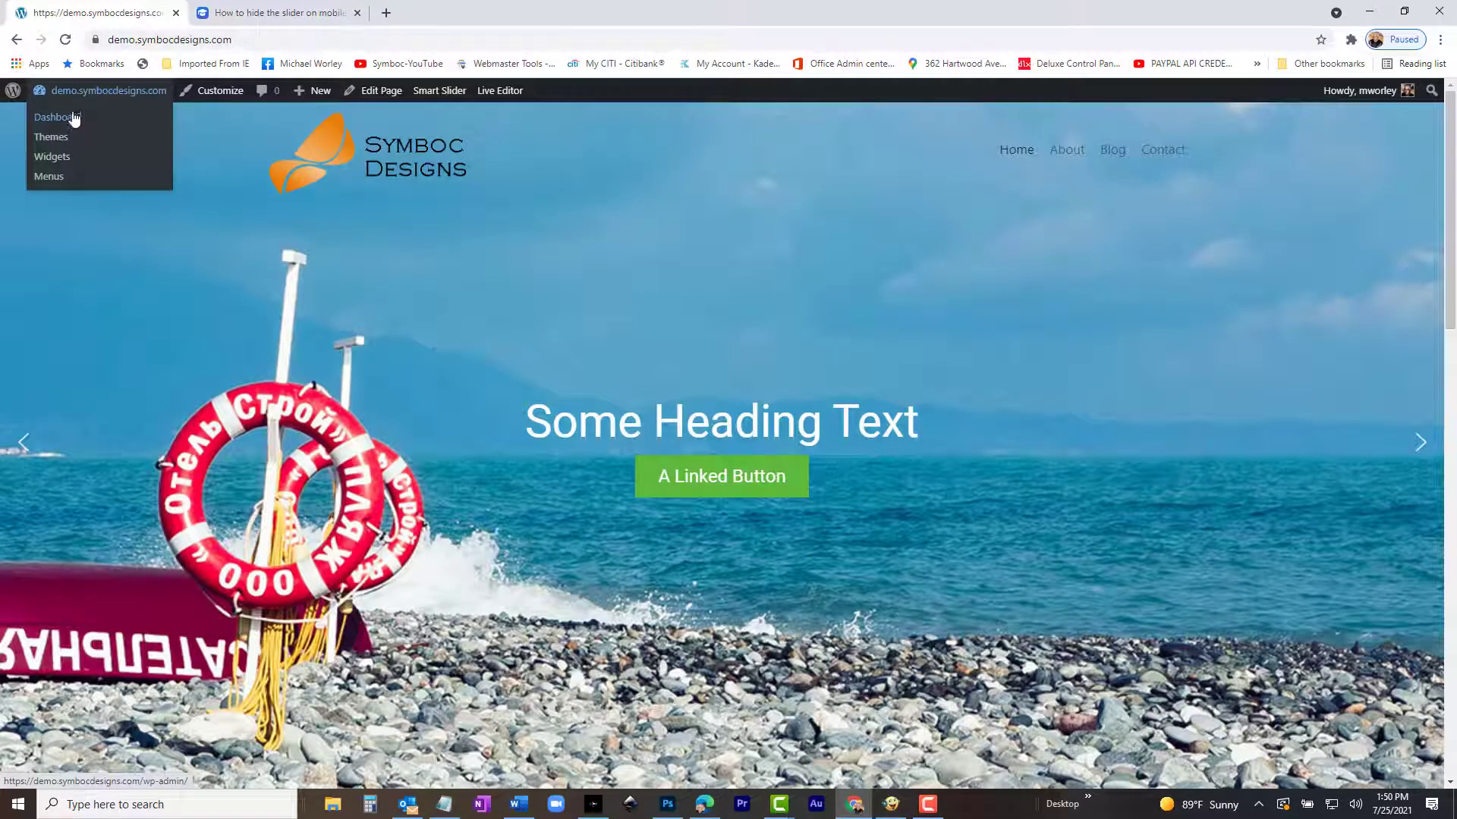
left_click(74, 119)
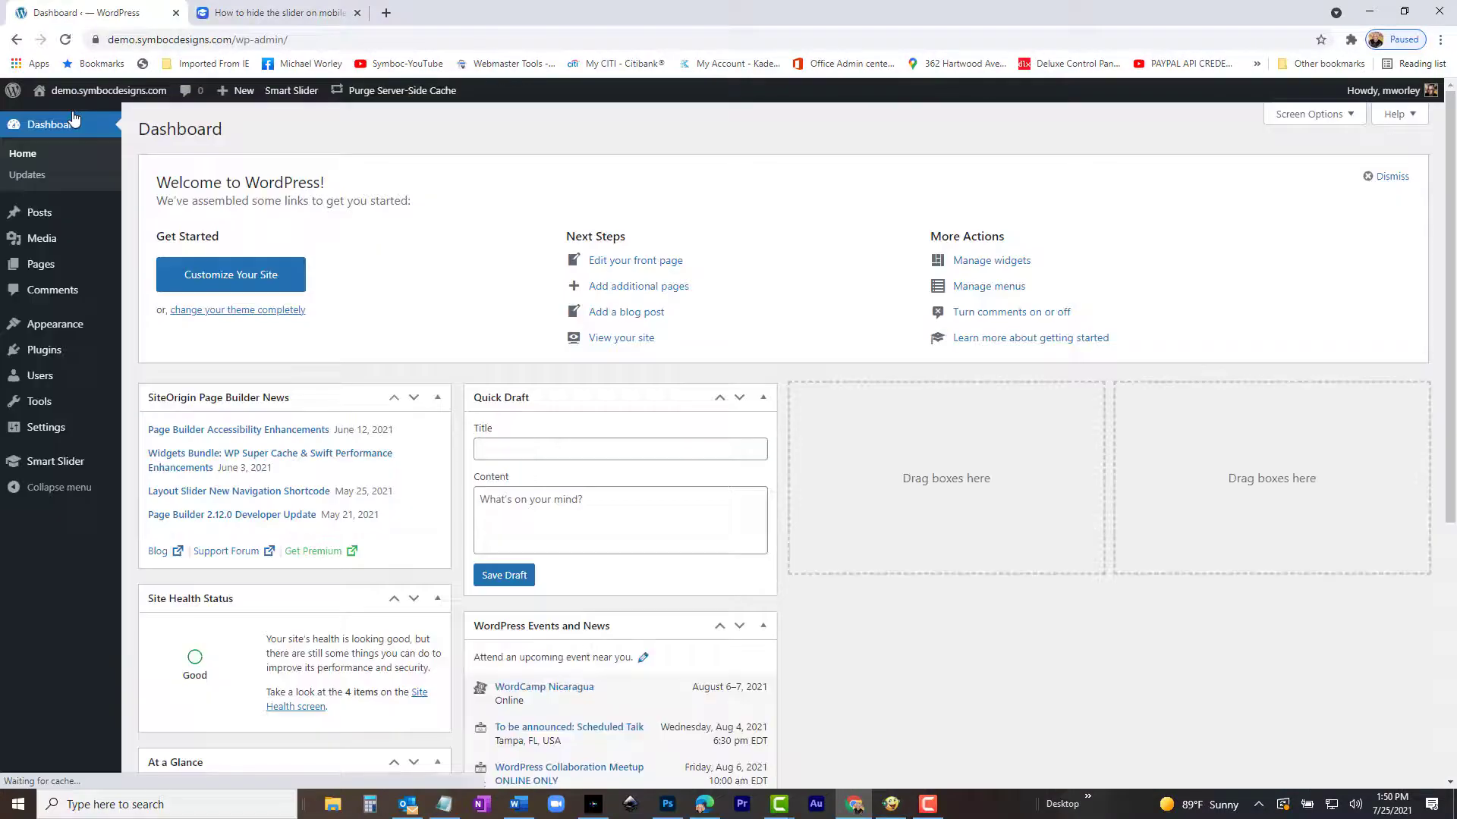
left_click(61, 122)
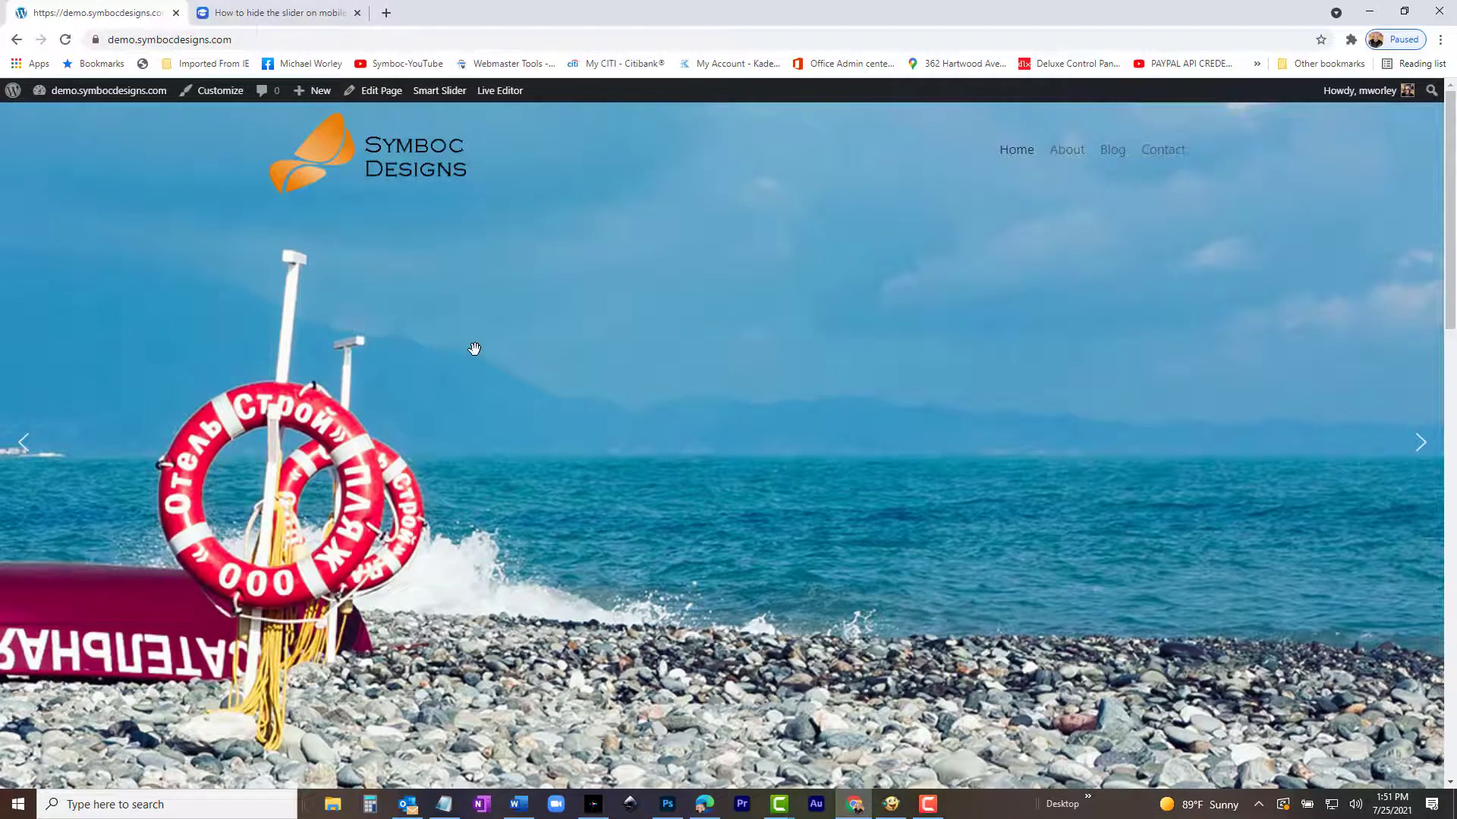
scroll(469, 349, "down", 4)
key("F5")
key("F5")
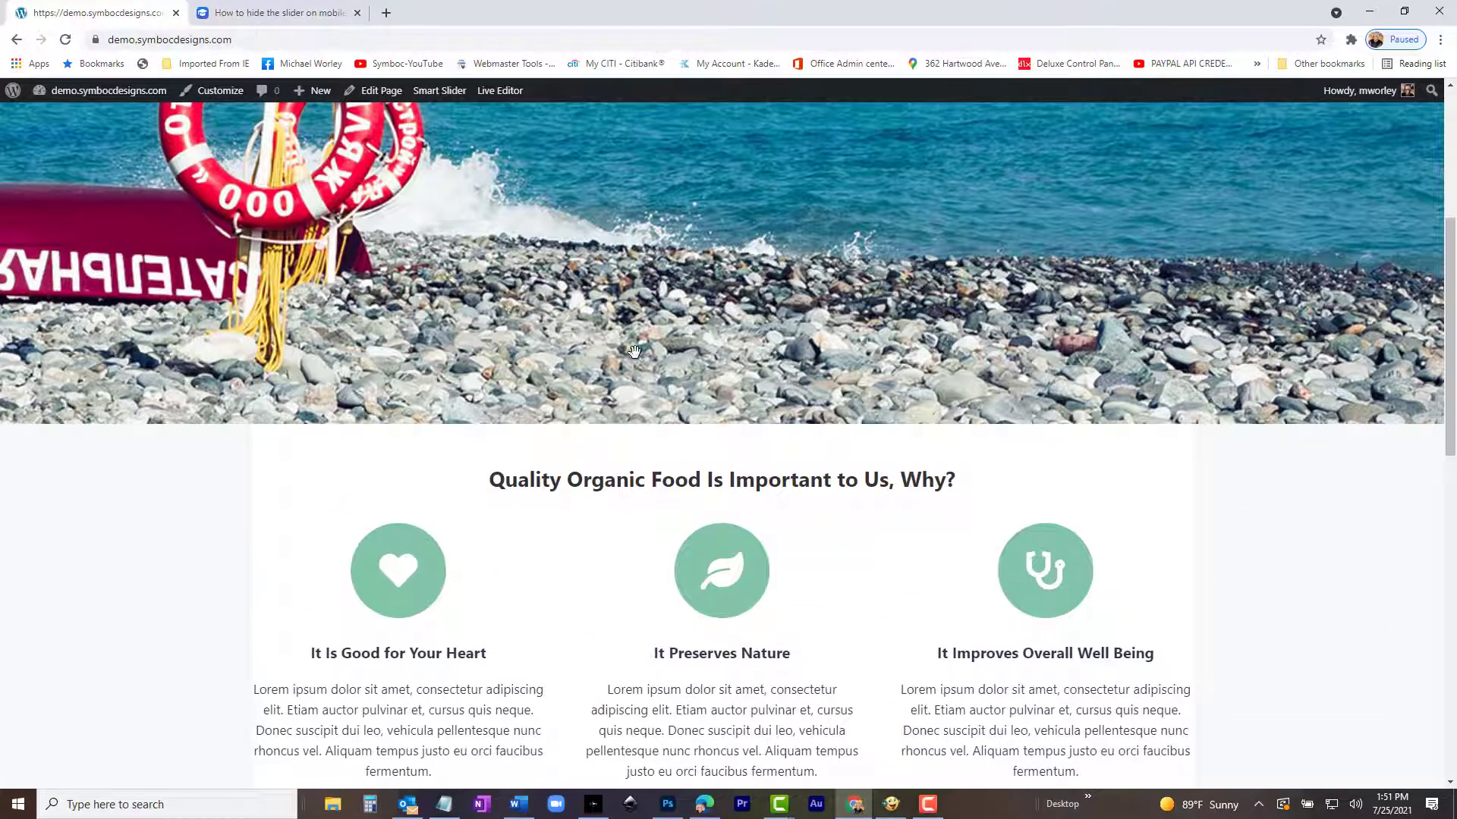
Inspect the reloaded homepage in DevTools' phone-width preview.
right_click(634, 351)
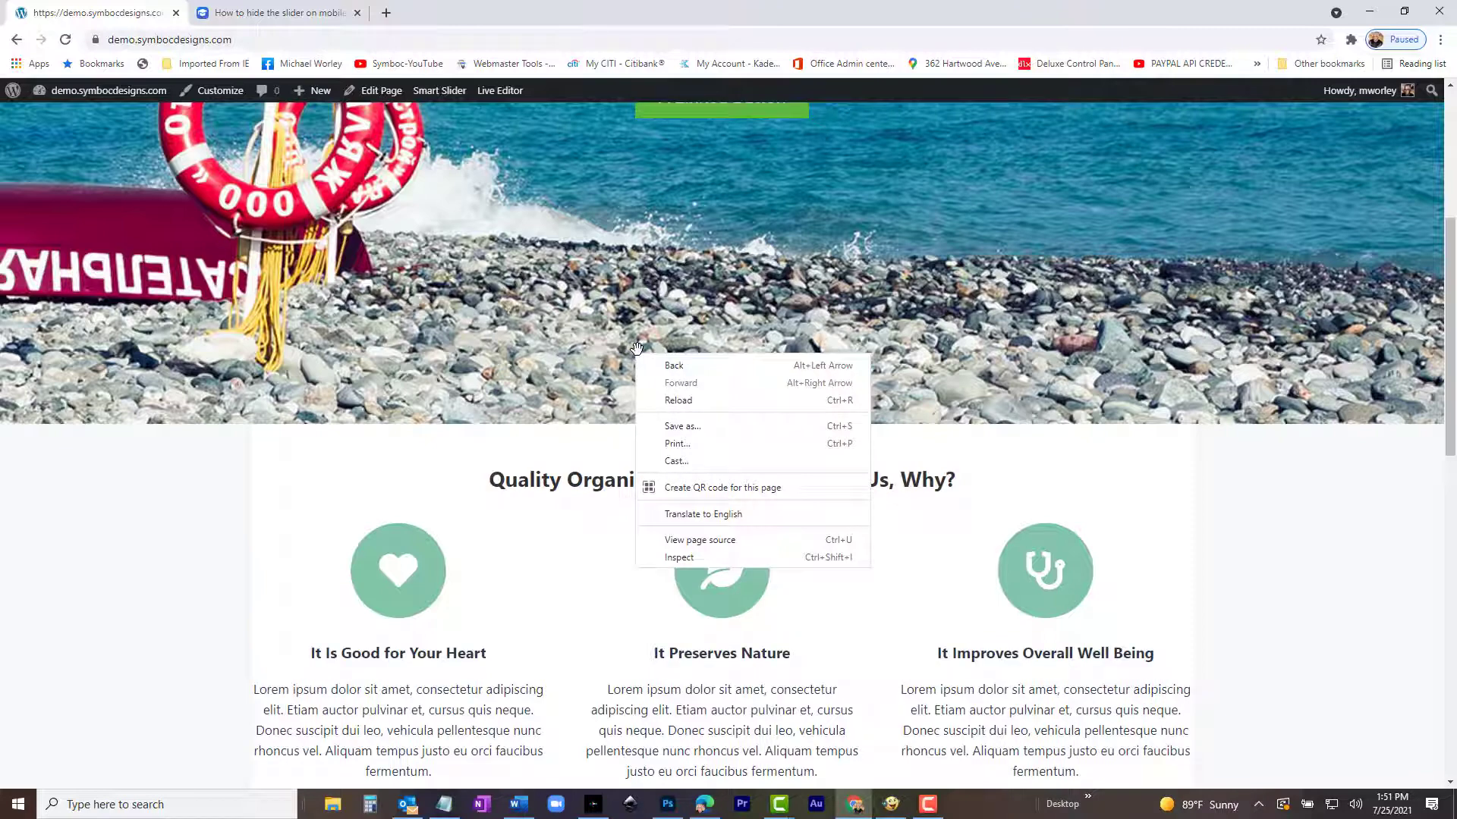
left_click(688, 558)
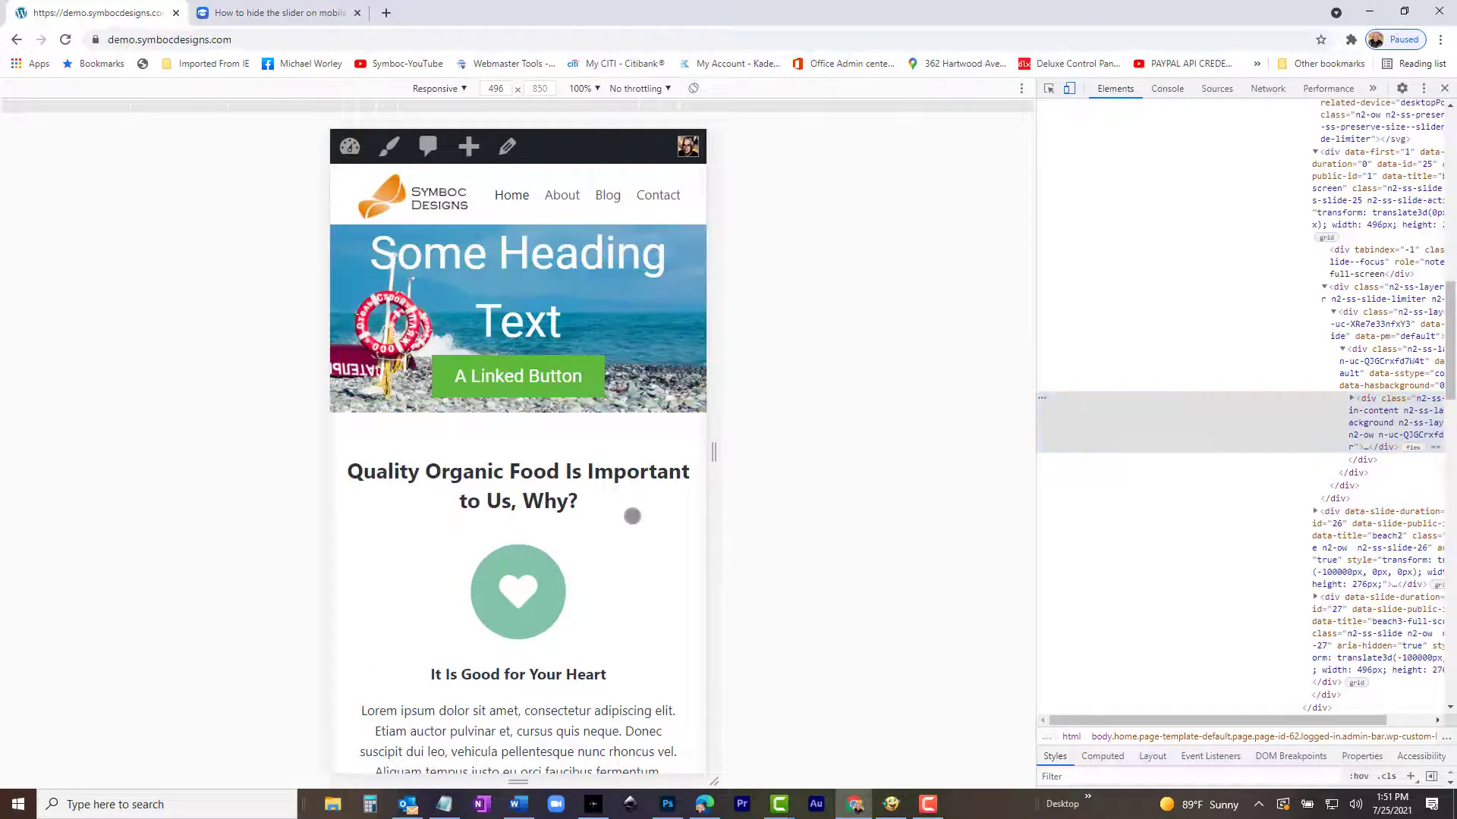
left_click(631, 536)
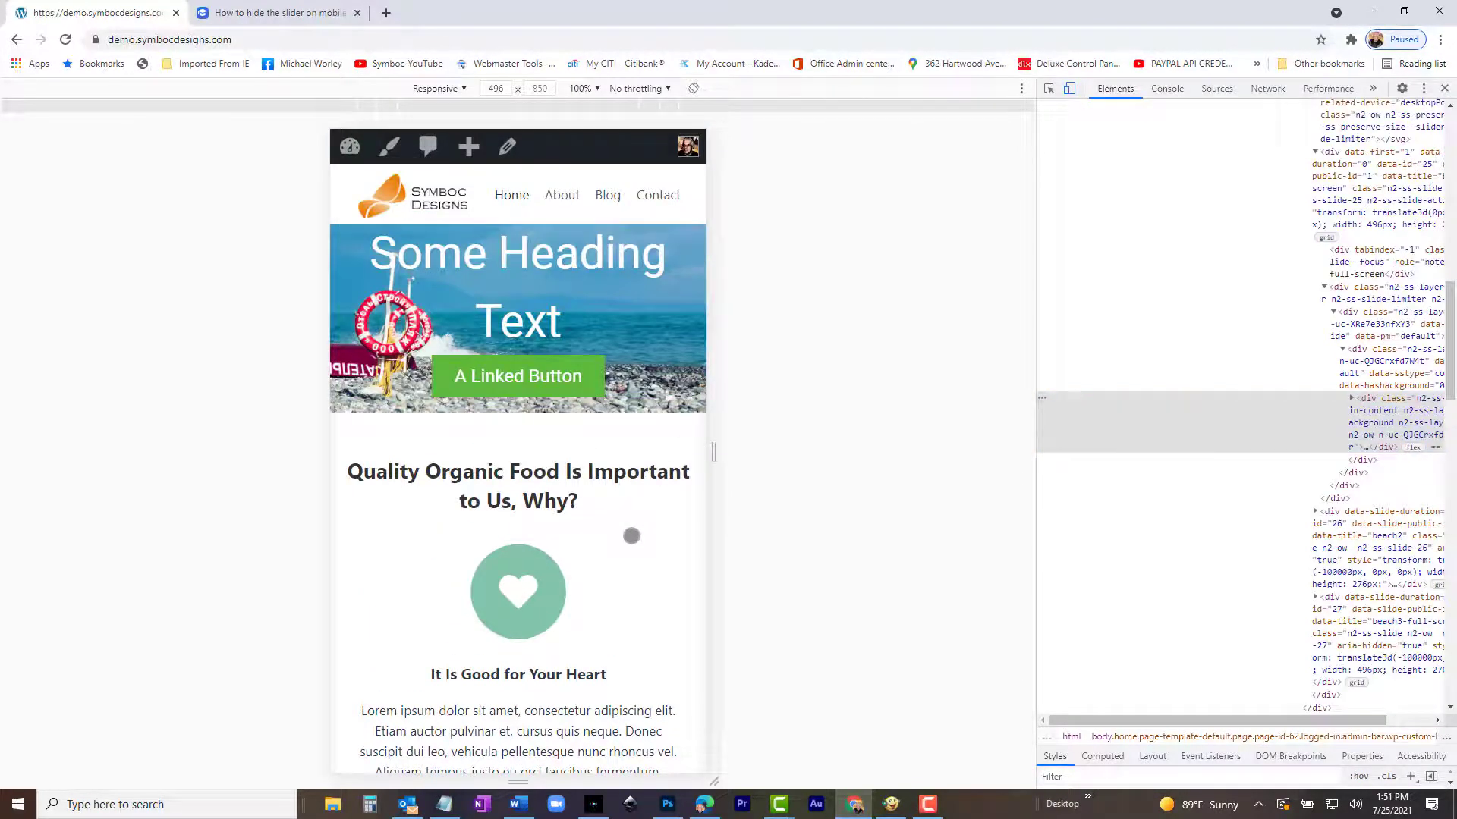